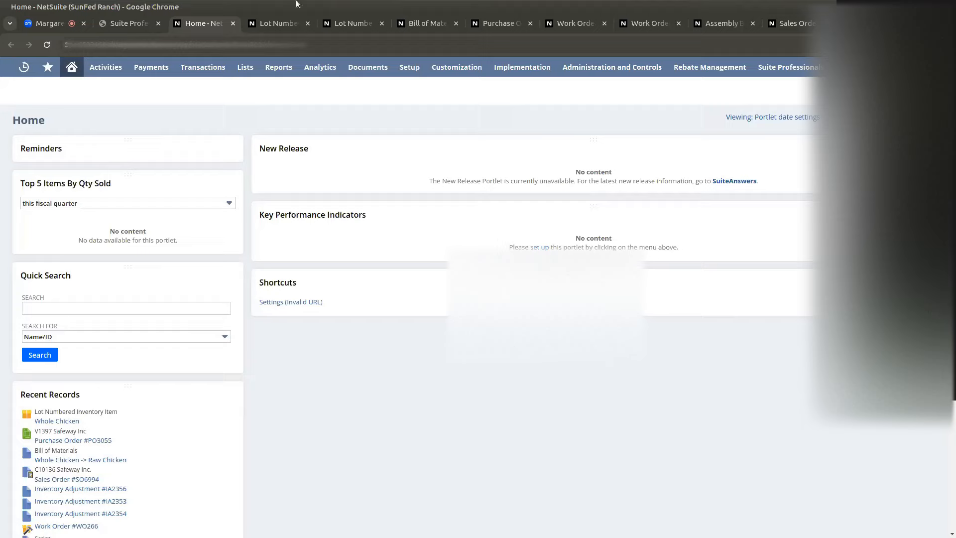
- Open the Whole Chicken lot numbered item record and review its unit fields and inventory detail
{"action": "mouse_move", "coordinate": [245, 68]}
{"action": "mouse_move", "coordinate": [297, 275]}
{"action": "left_click", "coordinate": [262, 28]}
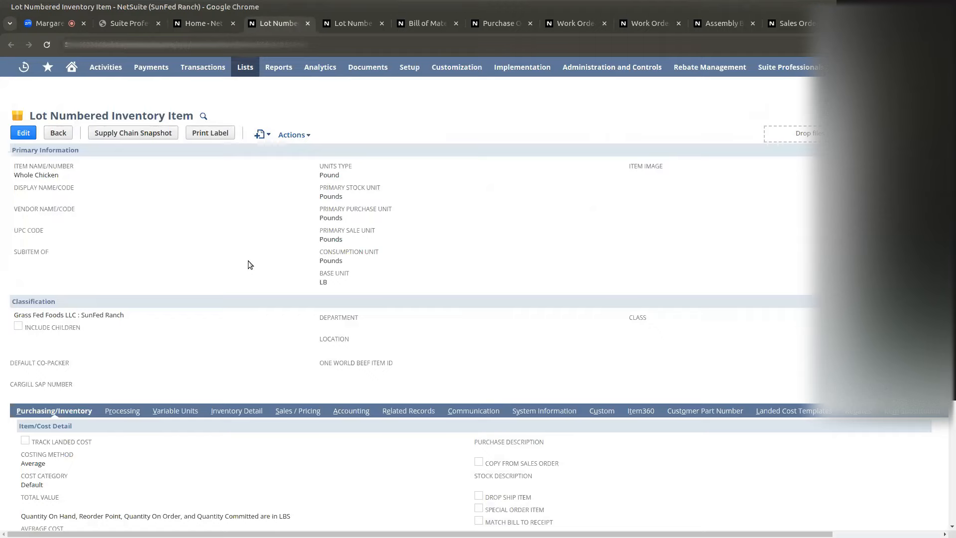
{"action": "double_click", "coordinate": [324, 260]}
{"action": "left_click", "coordinate": [381, 261]}
{"action": "left_click", "coordinate": [222, 413]}
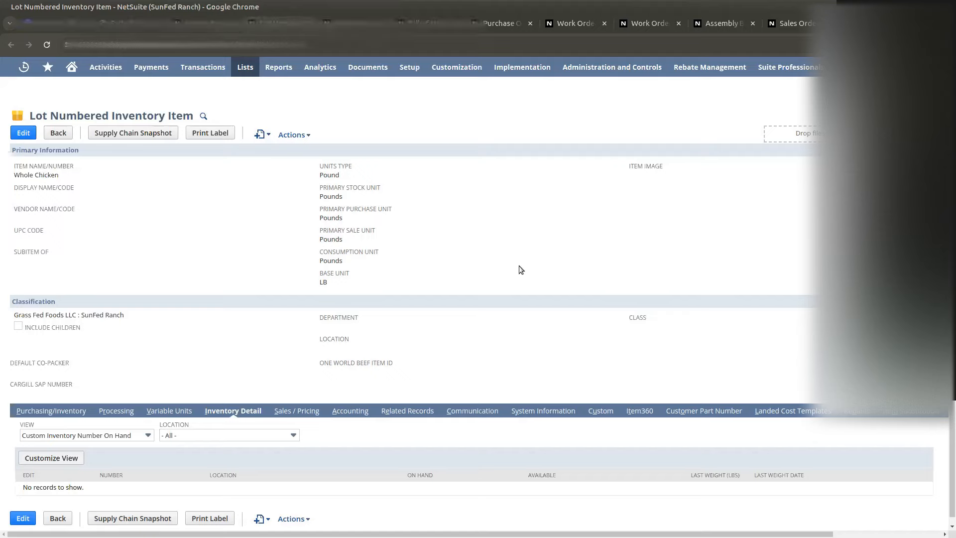
- Open the Suite Professionals Processing page in a new browser tab and switch to it
{"action": "mouse_move", "coordinate": [789, 71]}
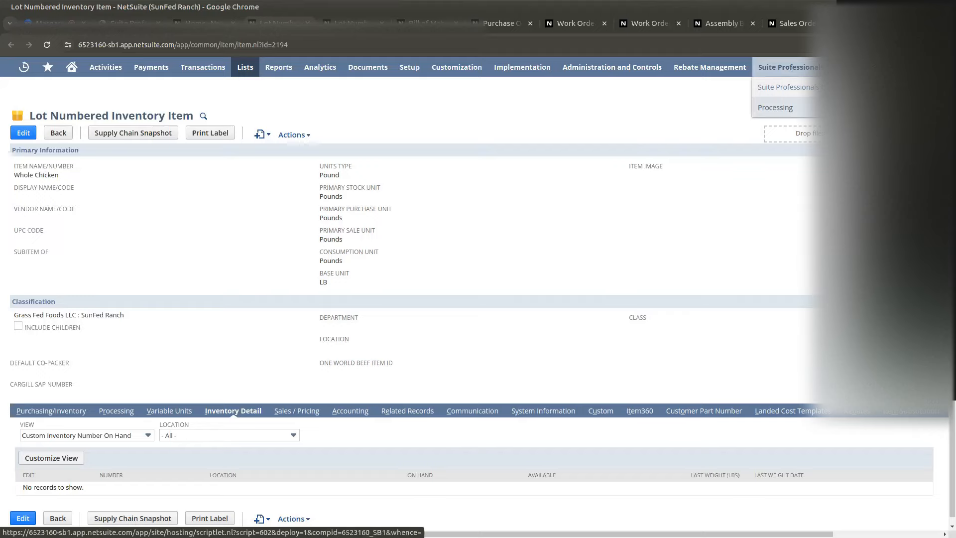
{"action": "right_click", "coordinate": [775, 107]}
{"action": "left_click", "coordinate": [790, 78]}
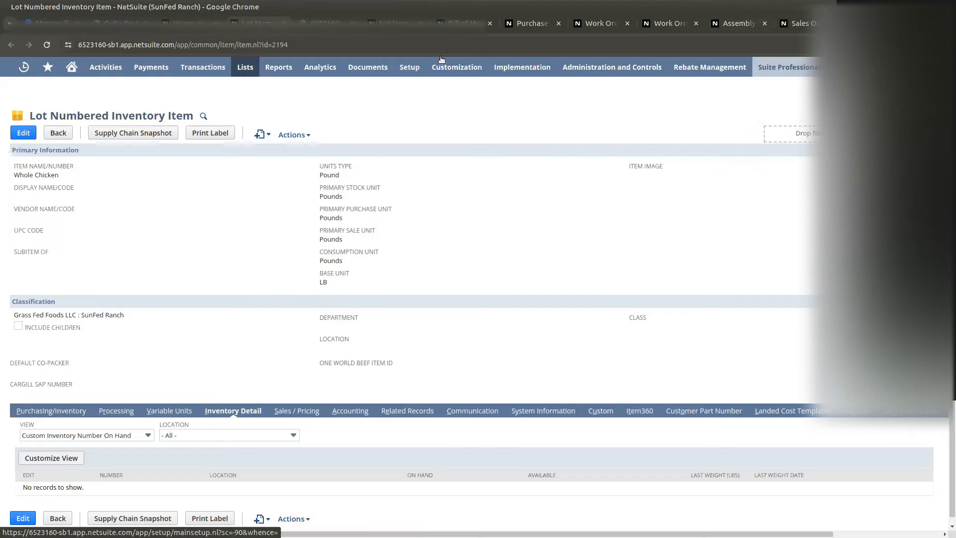
{"action": "key", "text": "ctrl+Tab"}
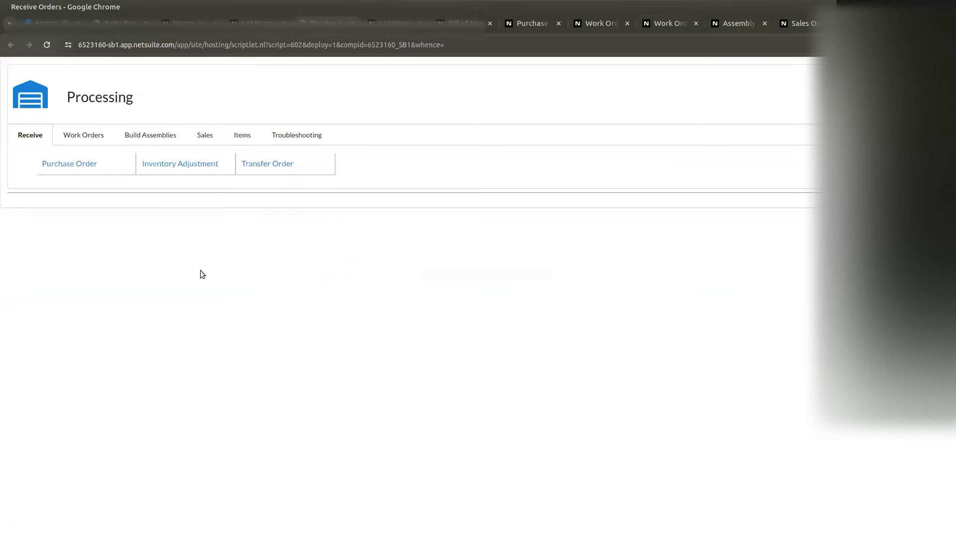
- Look up the Whole Chicken item with the item search on the Processing page
{"action": "left_click", "coordinate": [242, 135]}
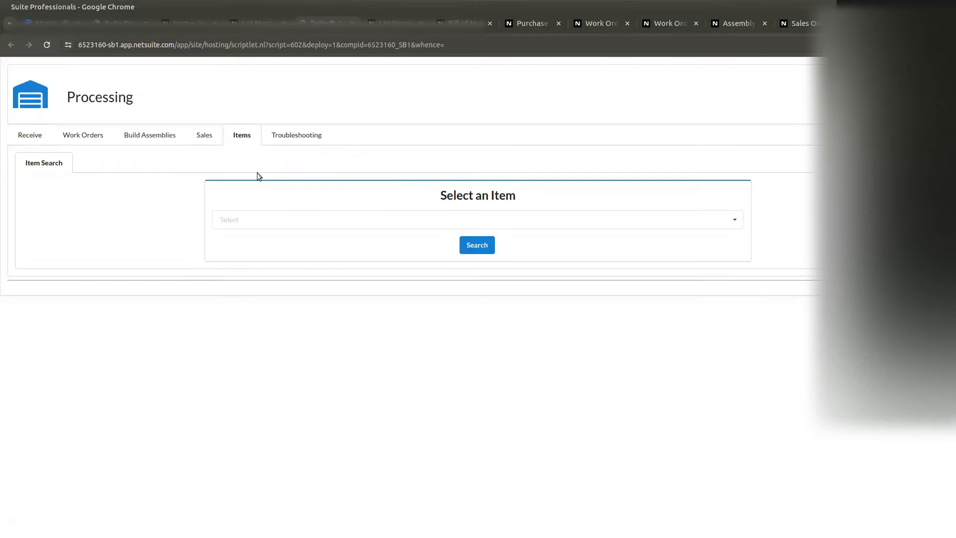
{"action": "left_click", "coordinate": [270, 224]}
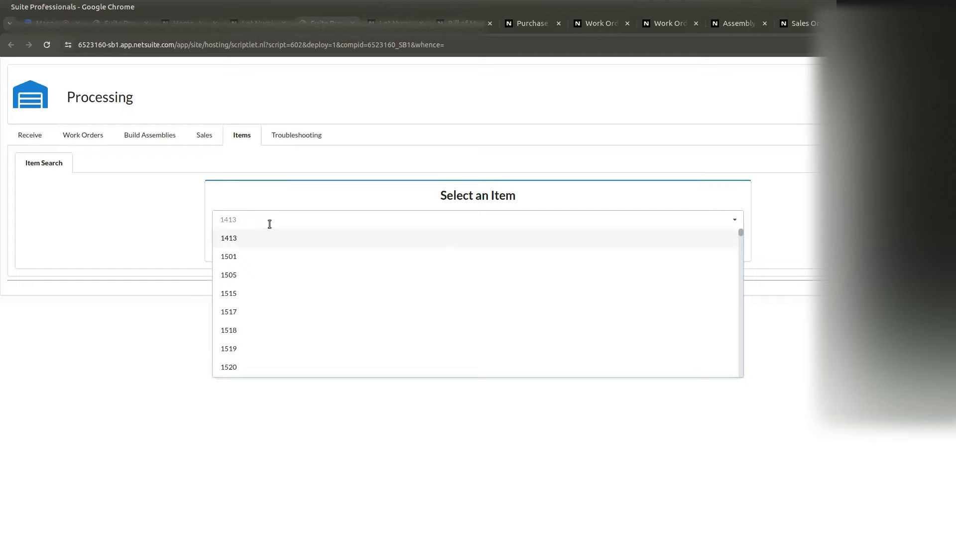
{"action": "type", "text": "whole"}
{"action": "left_click", "coordinate": [267, 238]}
{"action": "left_click", "coordinate": [491, 246]}
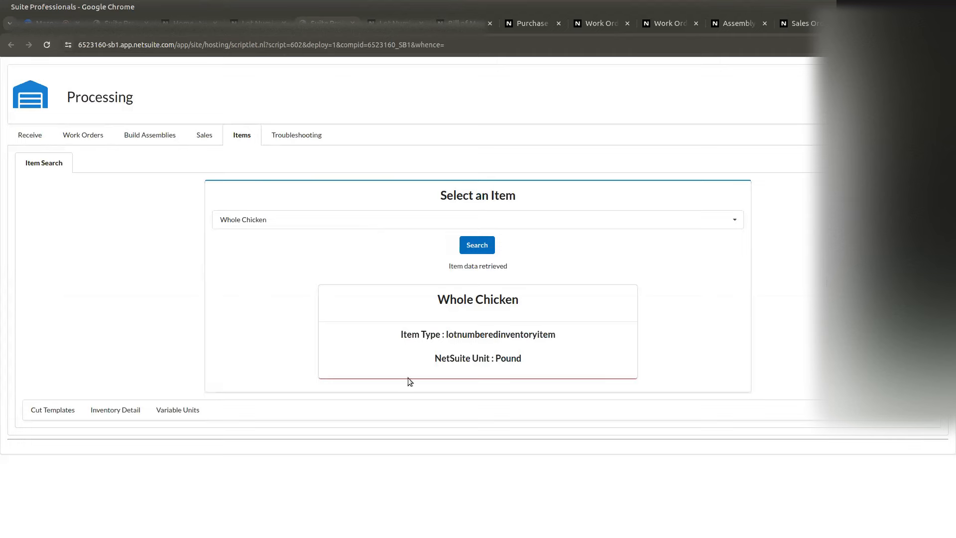
- Open Whole Chicken's variable unit settings and review its Variable Unit Table alongside the NetSuite item record
{"action": "left_click", "coordinate": [187, 411]}
{"action": "scroll", "coordinate": [187, 411], "scroll_direction": "down", "scroll_amount": 1}
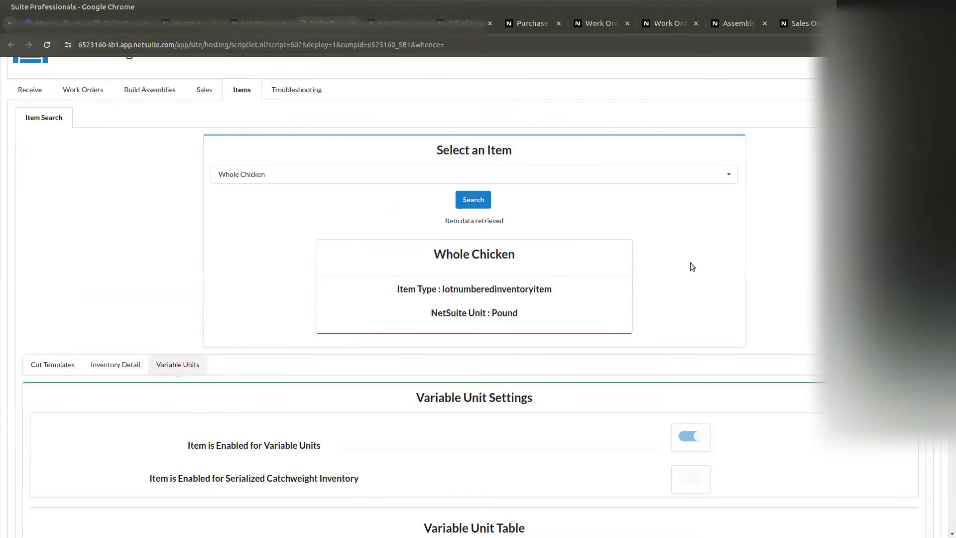
{"action": "scroll", "coordinate": [691, 267], "scroll_direction": "down", "scroll_amount": 1}
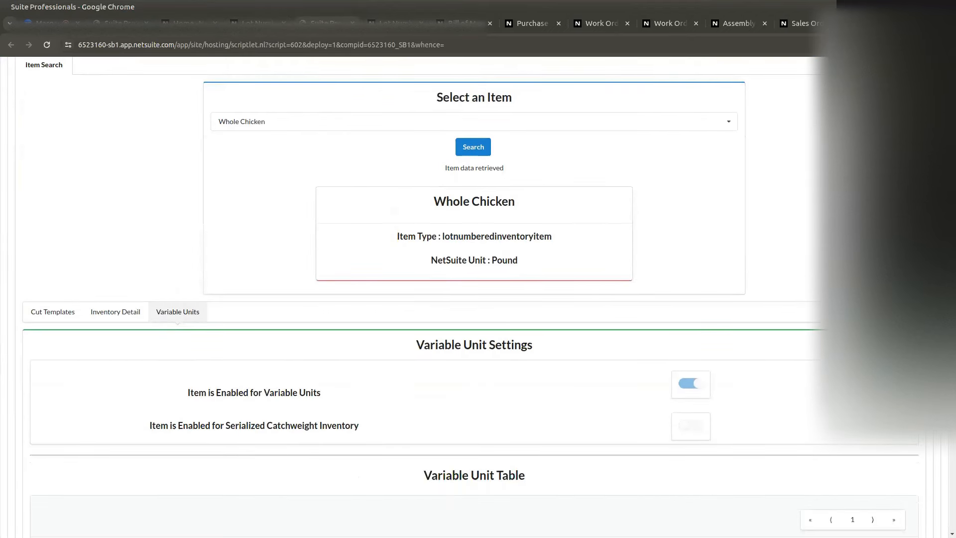
{"action": "scroll", "coordinate": [473, 294], "scroll_direction": "down", "scroll_amount": 4}
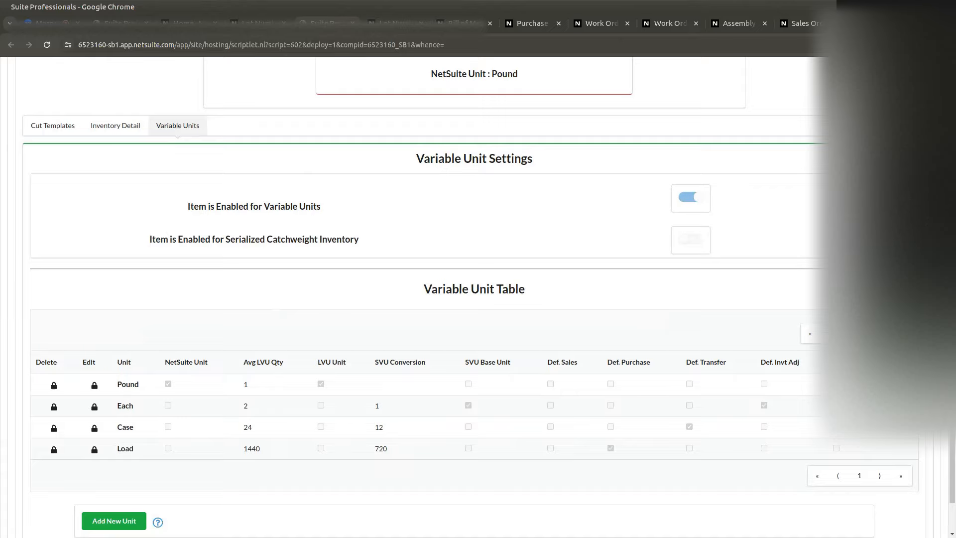
{"action": "left_click", "coordinate": [257, 23]}
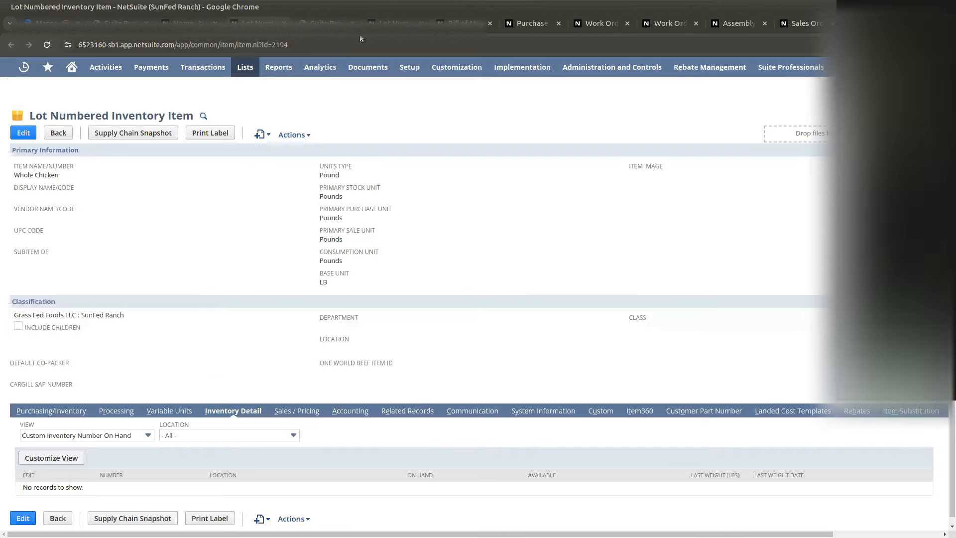
{"action": "left_click", "coordinate": [329, 23]}
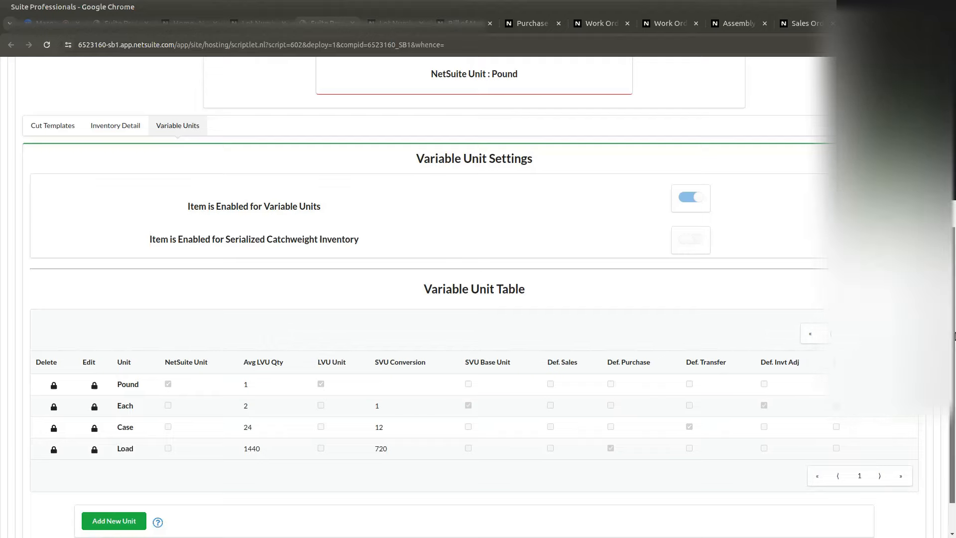
{"action": "scroll", "coordinate": [330, 412], "scroll_direction": "down", "scroll_amount": 2}
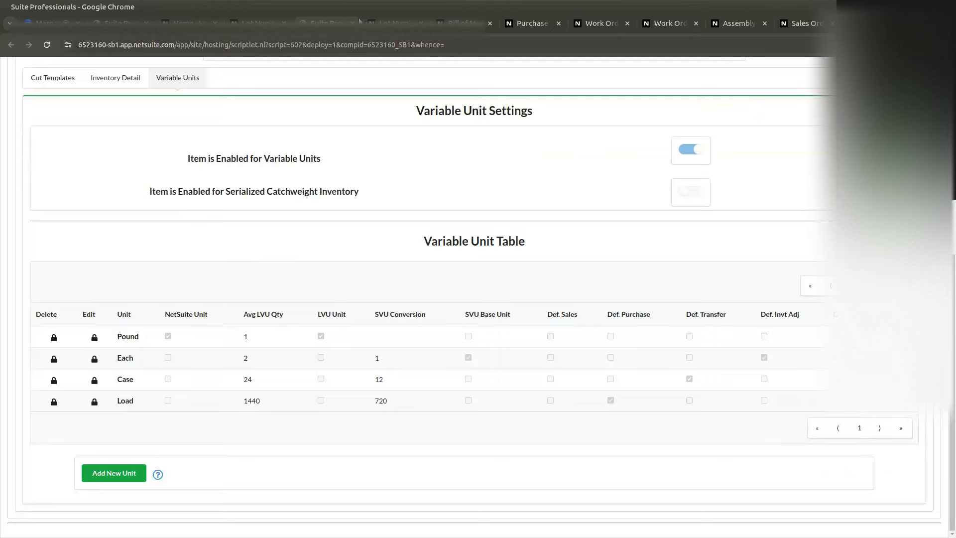
- Check the primary purchase unit on the Whole Chicken record against the Variable Unit Table
{"action": "left_click", "coordinate": [267, 22]}
{"action": "left_click_drag", "start_coordinate": [320, 218], "coordinate": [372, 214]}
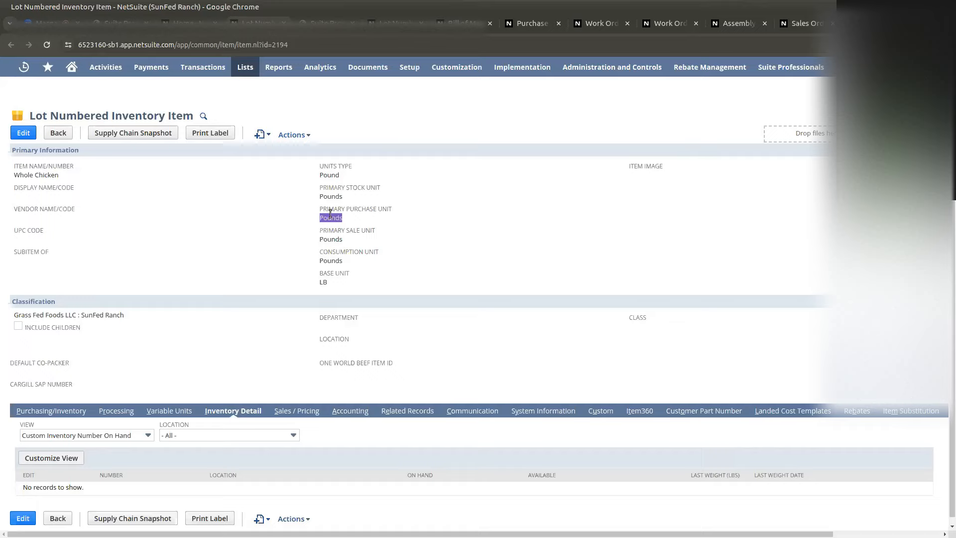
{"action": "left_click", "coordinate": [331, 19]}
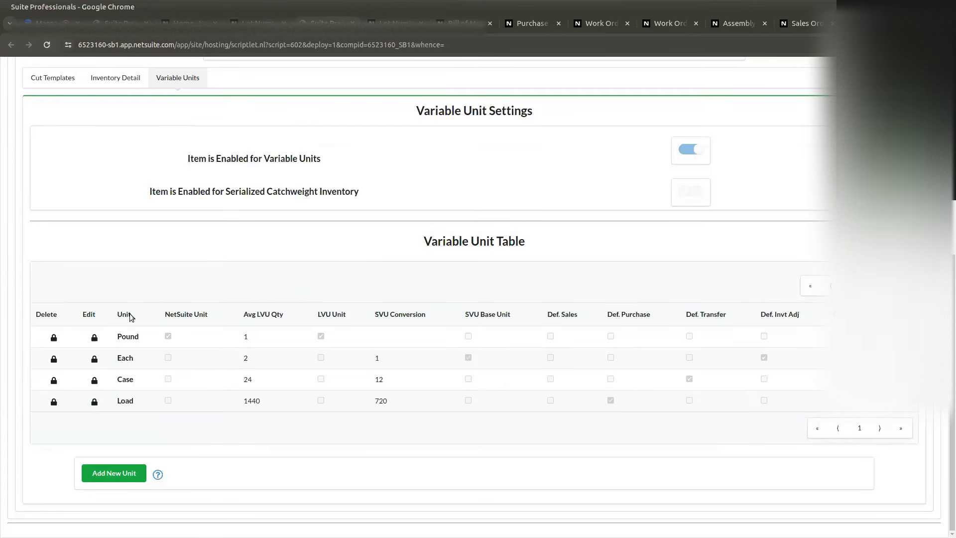
{"action": "key", "text": "ctrl+shift+Tab"}
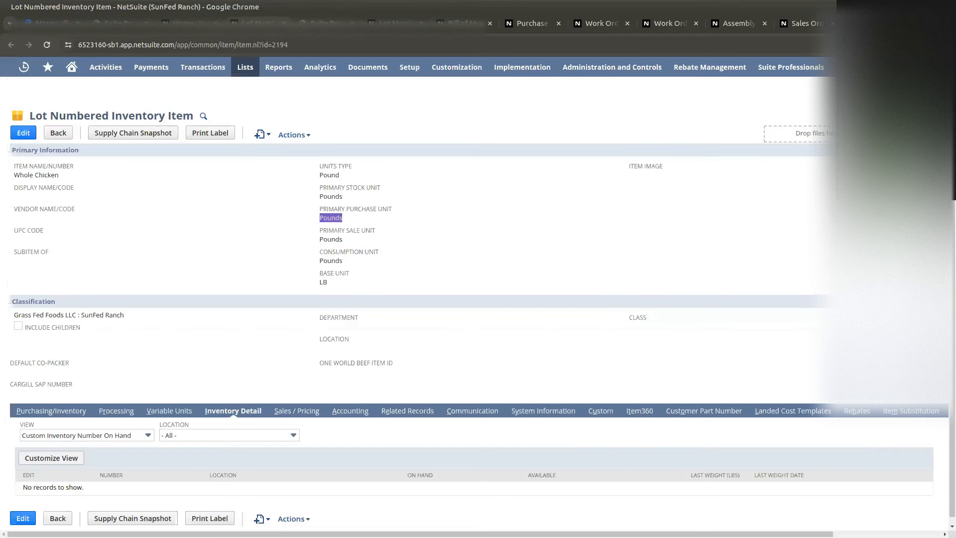
{"action": "key", "text": "ctrl+Tab"}
- Examine the unit rows in the Variable Unit Table and view the Add Variable Unit form without creating a unit
{"action": "double_click", "coordinate": [127, 337]}
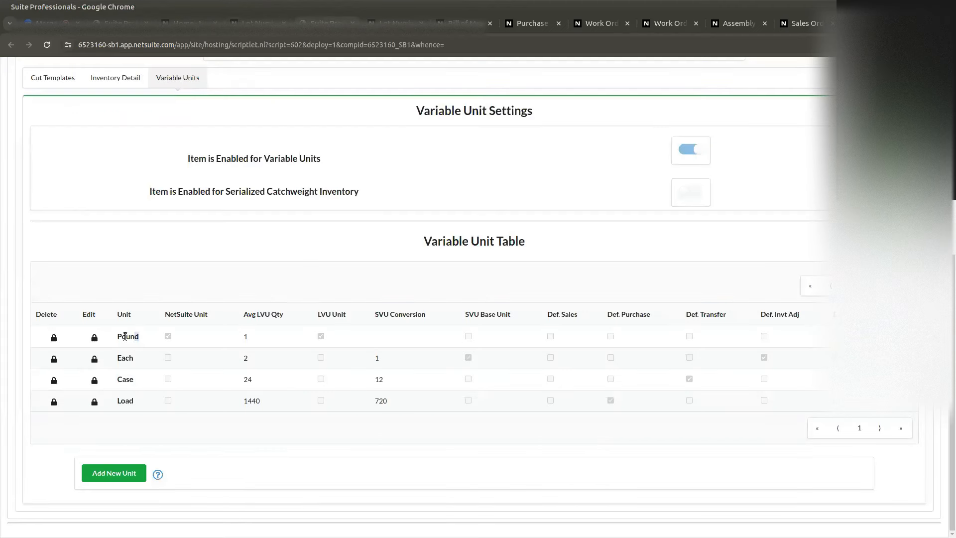
{"action": "left_click", "coordinate": [291, 253]}
{"action": "double_click", "coordinate": [128, 337]}
{"action": "double_click", "coordinate": [125, 358]}
{"action": "left_click_drag", "start_coordinate": [49, 337], "coordinate": [106, 404]}
{"action": "left_click", "coordinate": [105, 405]}
{"action": "left_click", "coordinate": [95, 475]}
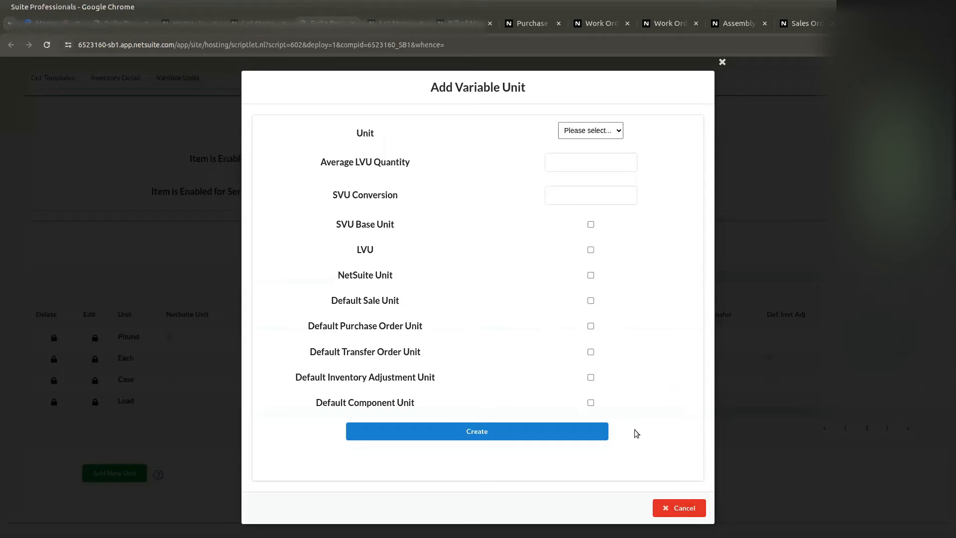
{"action": "left_click", "coordinate": [665, 506]}
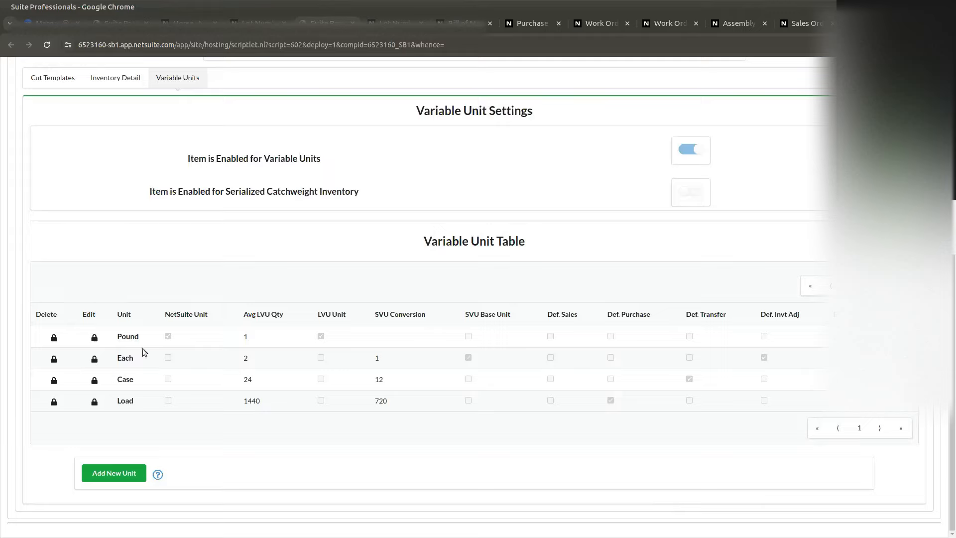
- Compare the table's NetSuite Unit column with the unit fields on the Whole Chicken item record
{"action": "left_click_drag", "start_coordinate": [176, 314], "coordinate": [208, 317]}
{"action": "left_click", "coordinate": [259, 23]}
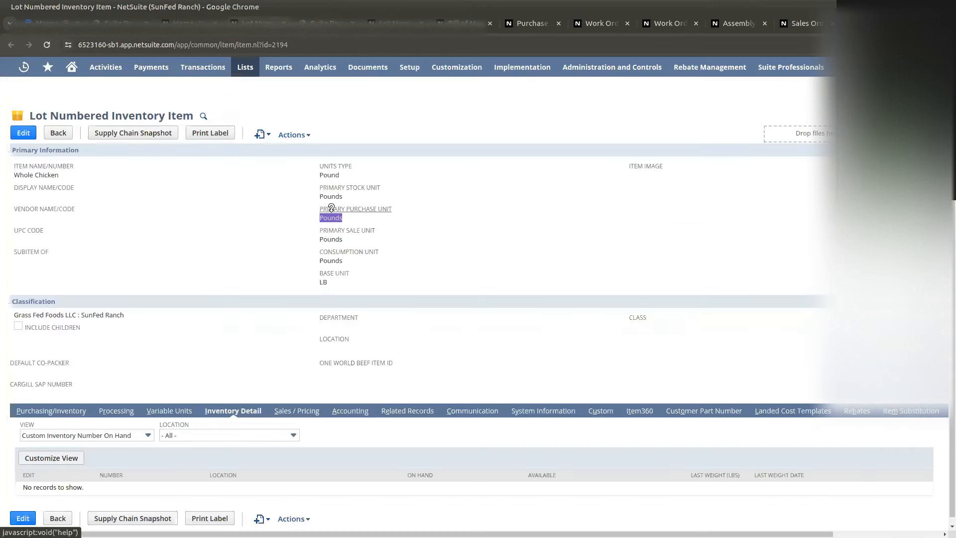
{"action": "left_click", "coordinate": [331, 208]}
{"action": "left_click", "coordinate": [524, 216]}
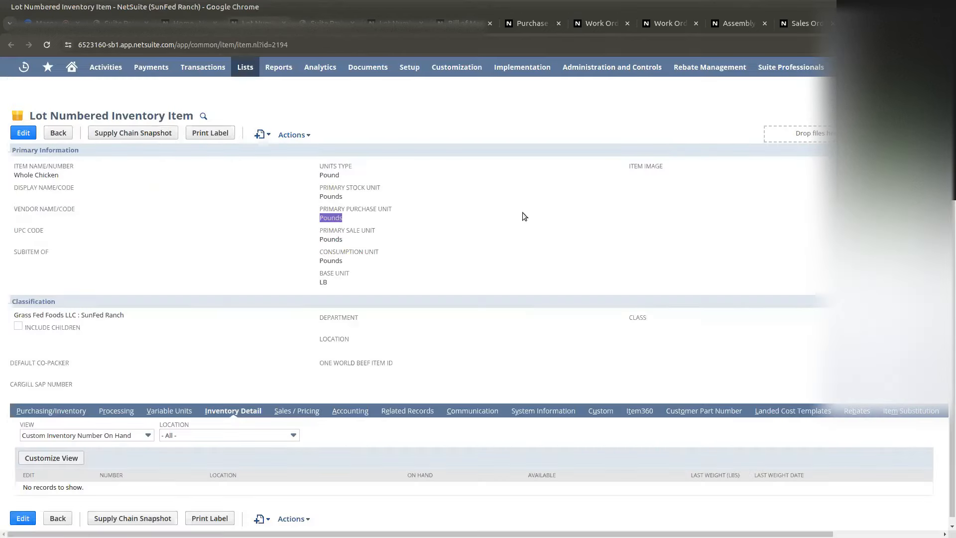
{"action": "key", "text": "ctrl+Tab"}
{"action": "left_click", "coordinate": [387, 279]}
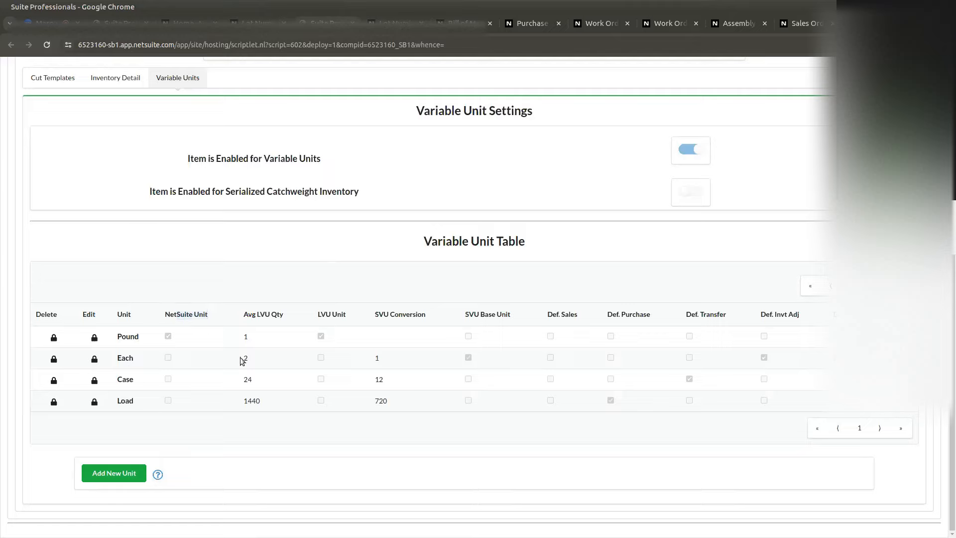
- Examine the LVU unit, SVU conversion and default transaction unit columns in the Variable Unit Table
{"action": "double_click", "coordinate": [339, 314]}
{"action": "left_click_drag", "start_coordinate": [121, 337], "coordinate": [172, 334]}
{"action": "left_click", "coordinate": [256, 361]}
{"action": "double_click", "coordinate": [379, 380]}
{"action": "left_click_drag", "start_coordinate": [548, 314], "coordinate": [954, 329]}
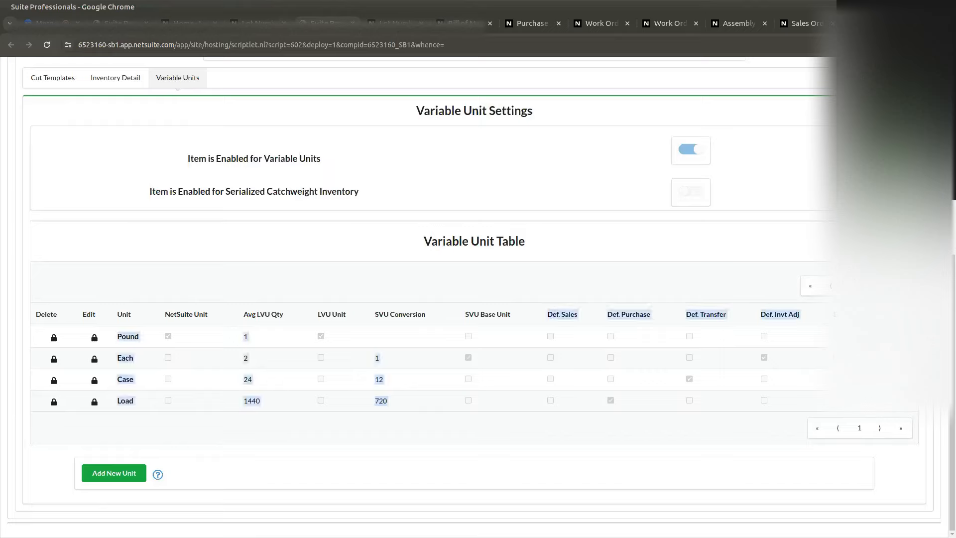
{"action": "left_click", "coordinate": [952, 329]}
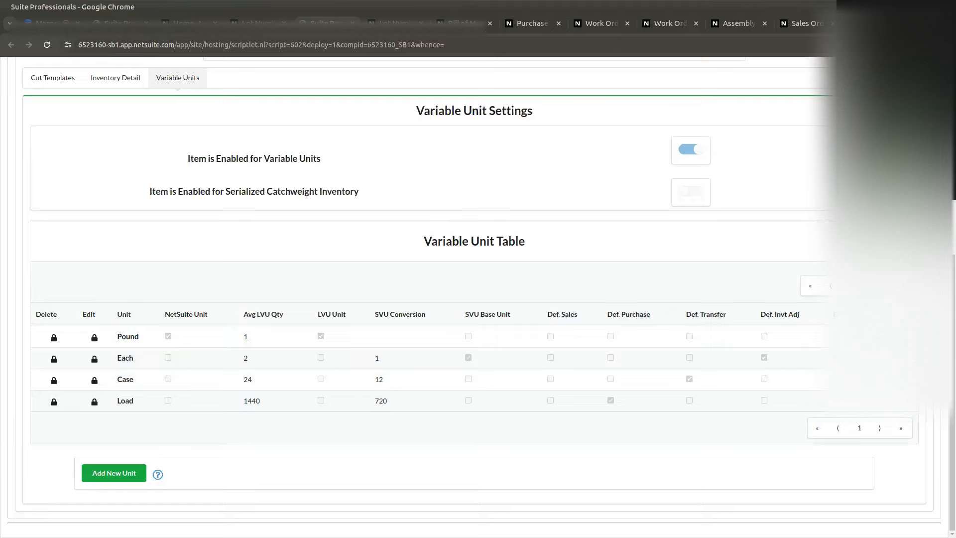
{"action": "left_click_drag", "start_coordinate": [606, 314], "coordinate": [650, 314]}
{"action": "left_click", "coordinate": [832, 364]}
- Switch to the open purchase order and enter Whole Chicken as the item on a new line
{"action": "left_click", "coordinate": [531, 26]}
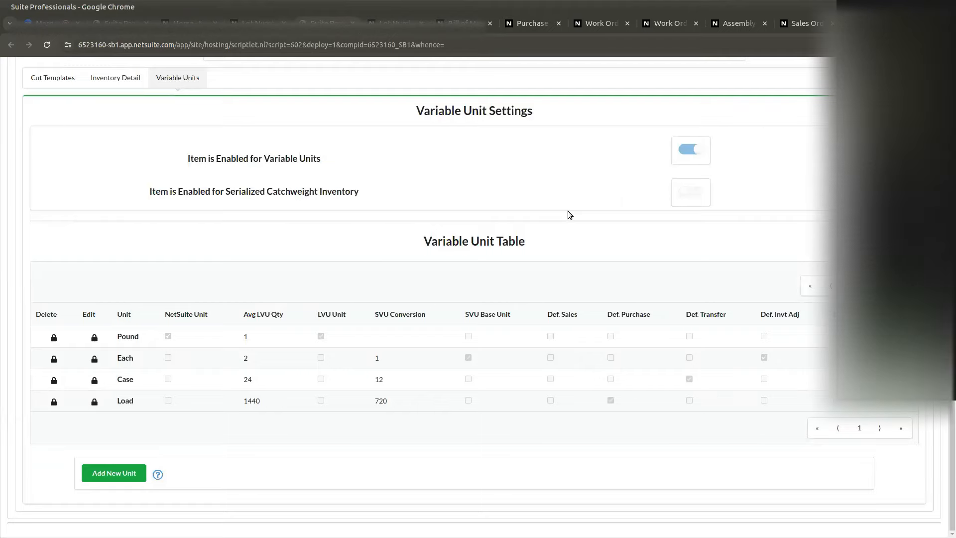
{"action": "key", "text": "XF86AudioMicMute"}
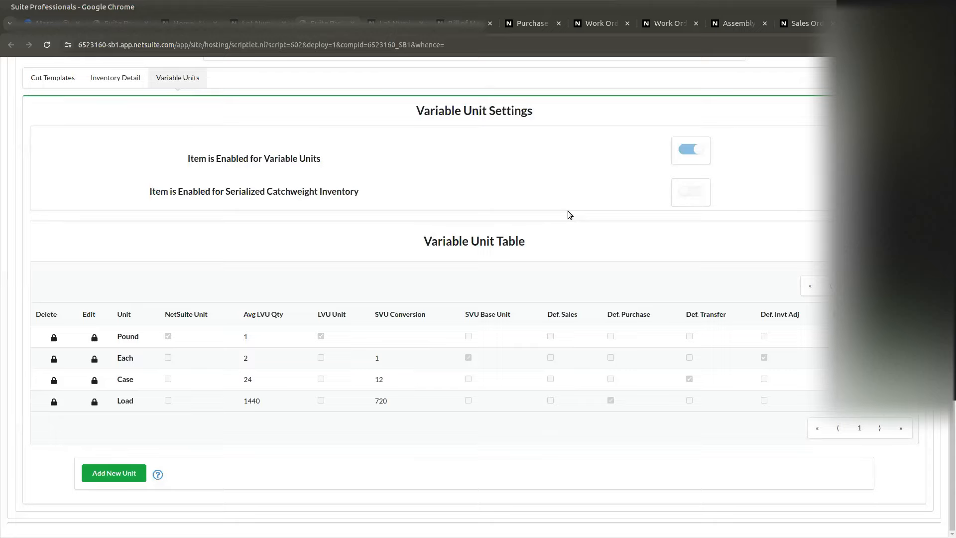
{"action": "left_click", "coordinate": [527, 23]}
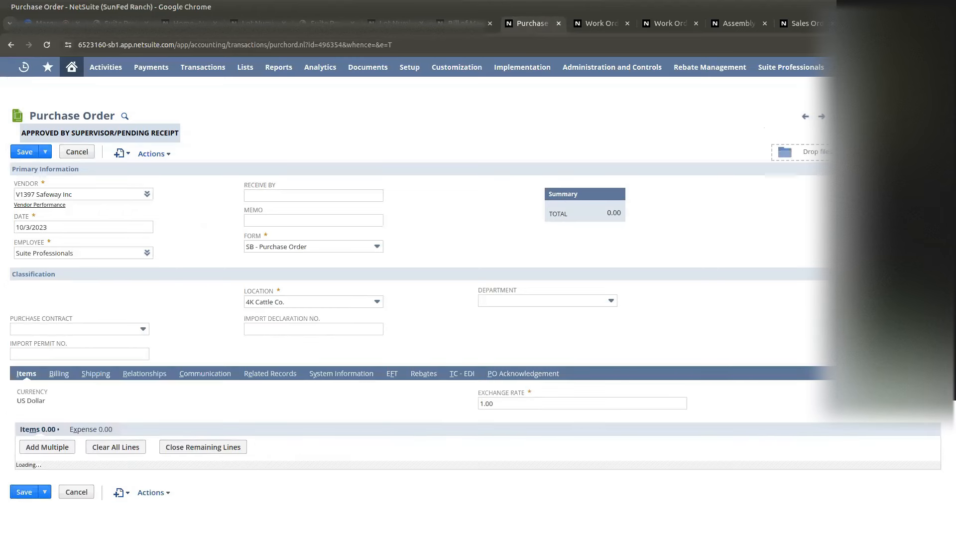
{"action": "scroll", "coordinate": [757, 246], "scroll_direction": "down", "scroll_amount": 3}
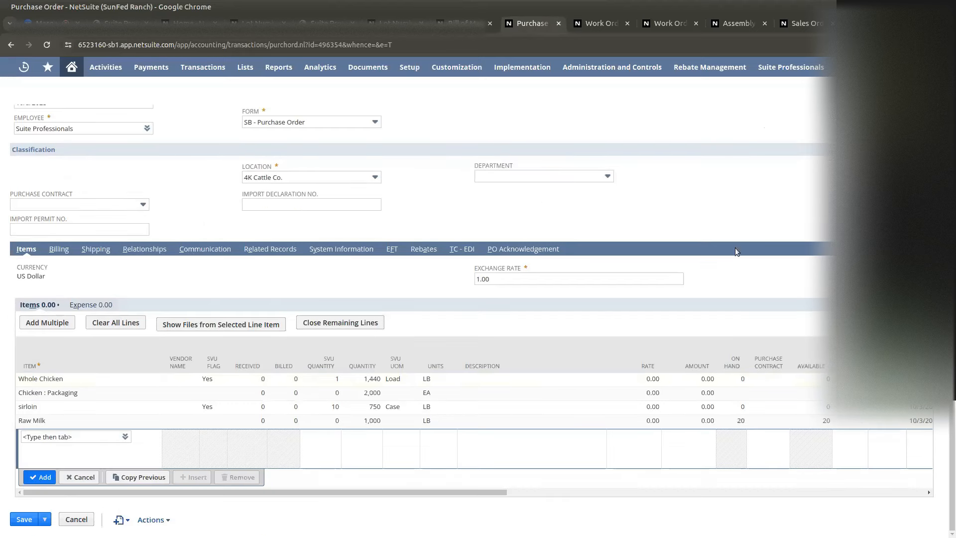
{"action": "left_click", "coordinate": [93, 437]}
{"action": "type", "text": "whole chikc"}
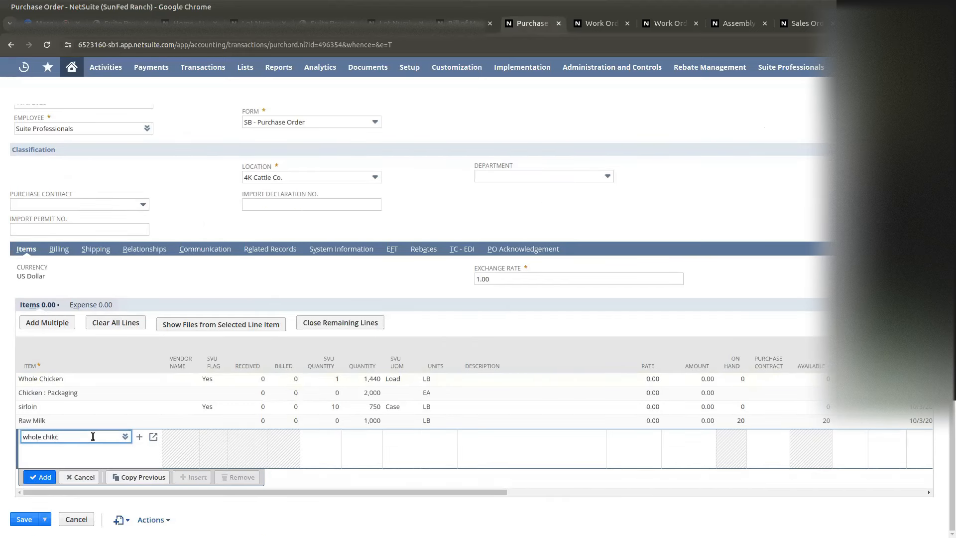
{"action": "key", "text": "BackSpace"}
{"action": "key", "text": "BackSpace"}
{"action": "type", "text": "cken"}
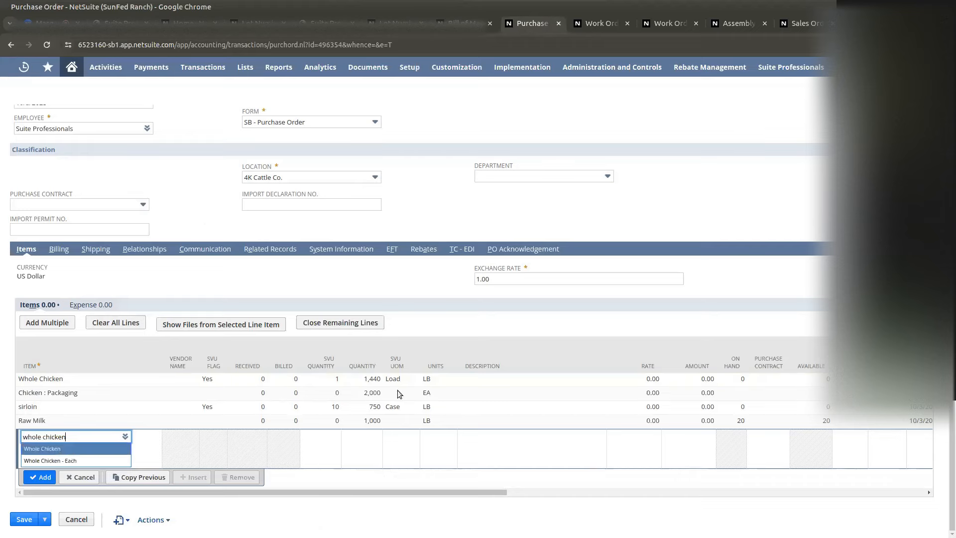
{"action": "key", "text": "Return"}
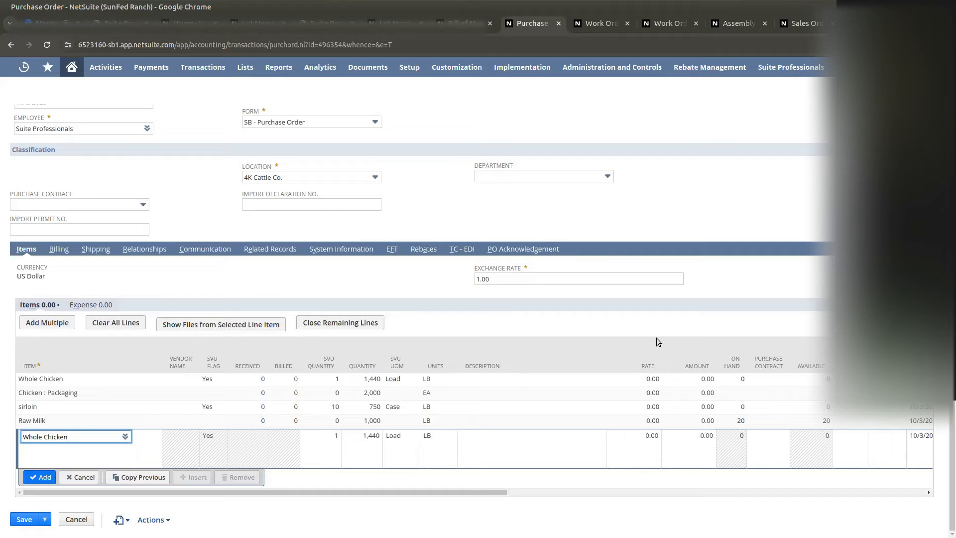
- Set the SVU quantity of the new Whole Chicken line to 2, keeping Load as its SVU unit of measure
{"action": "left_click", "coordinate": [396, 440]}
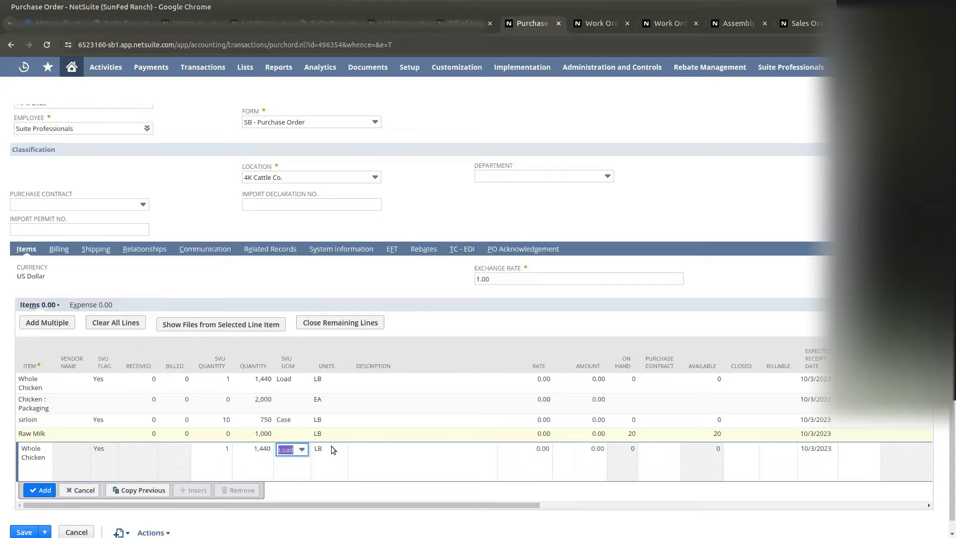
{"action": "left_click", "coordinate": [209, 450]}
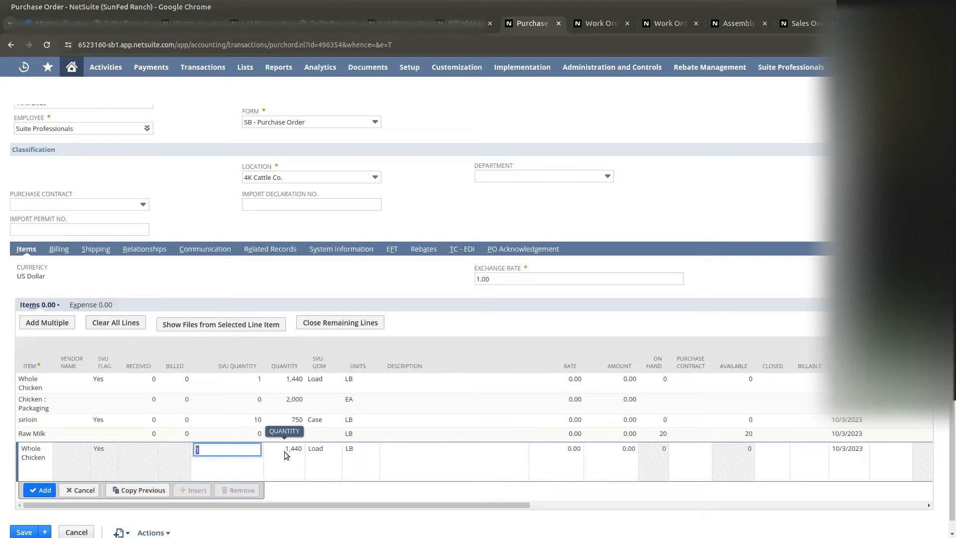
{"action": "type", "text": "2"}
{"action": "left_click", "coordinate": [362, 454]}
{"action": "left_click", "coordinate": [226, 448]}
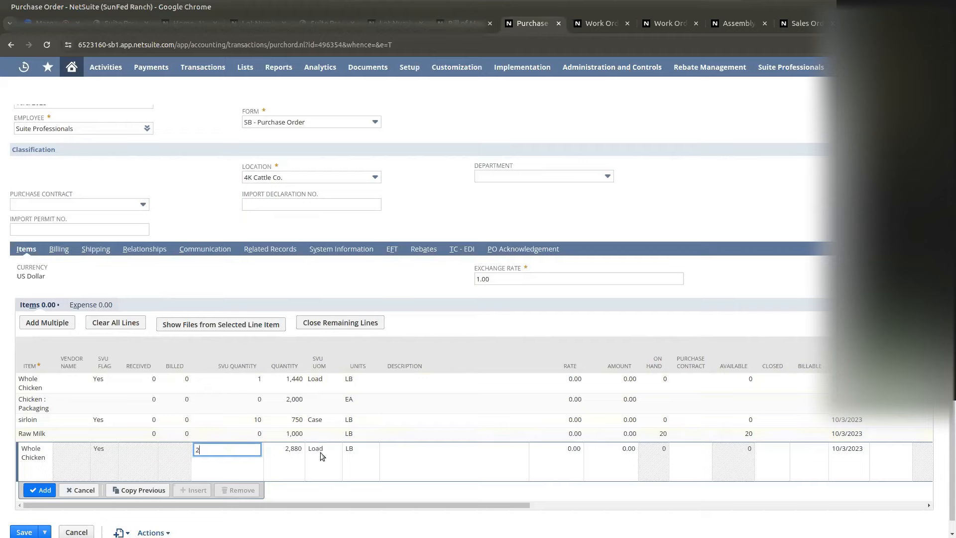
- Set the SVU quantity of the new Whole Chicken line to 3
{"action": "key", "text": "BackSpace"}
{"action": "type", "text": "3"}
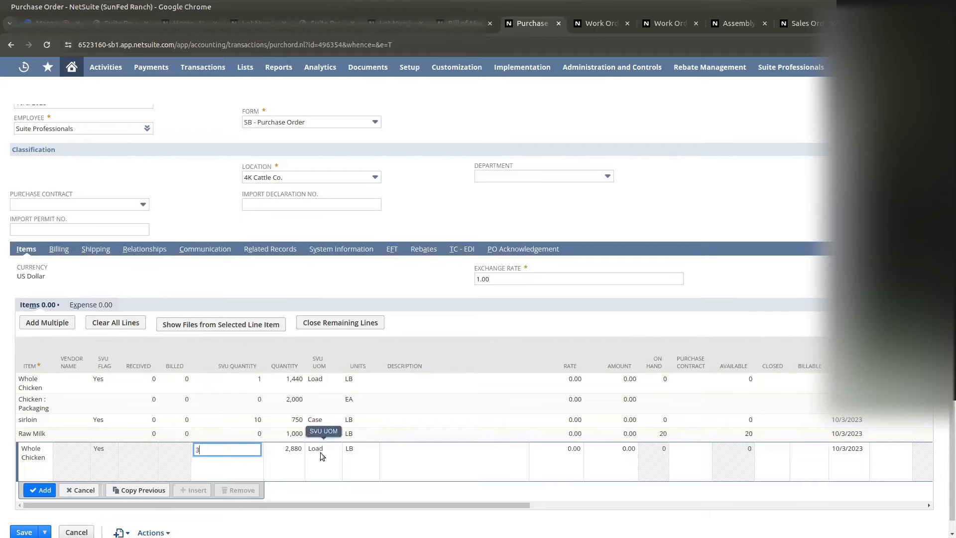
{"action": "left_click", "coordinate": [416, 461]}
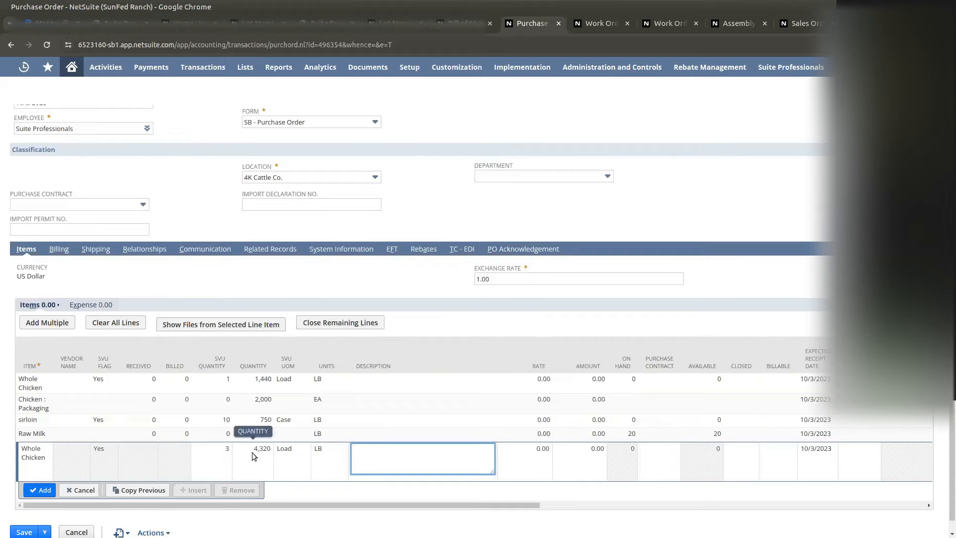
- Try the new Whole Chicken line with Case and with Each as its SVU unit of measure
{"action": "left_click", "coordinate": [292, 451]}
{"action": "left_click", "coordinate": [293, 449]}
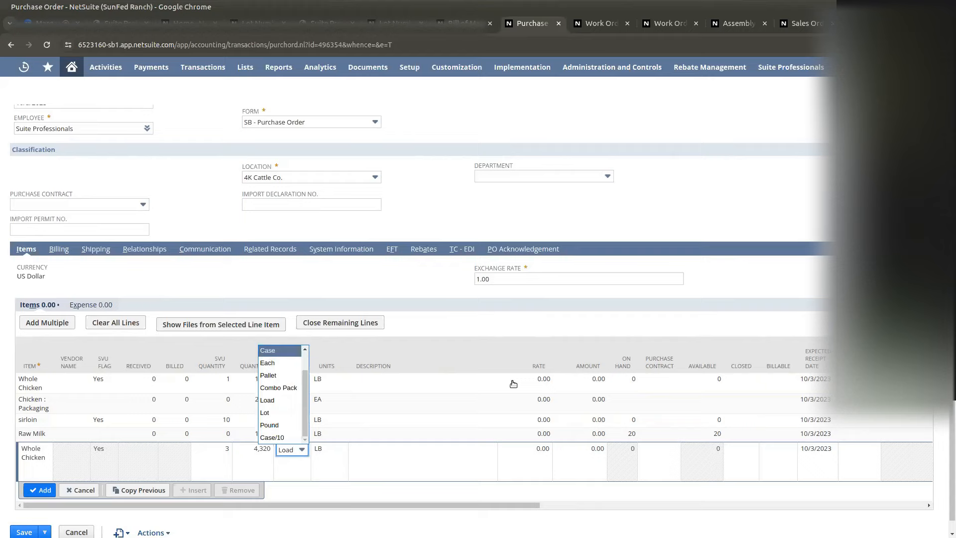
{"action": "key", "text": "Return"}
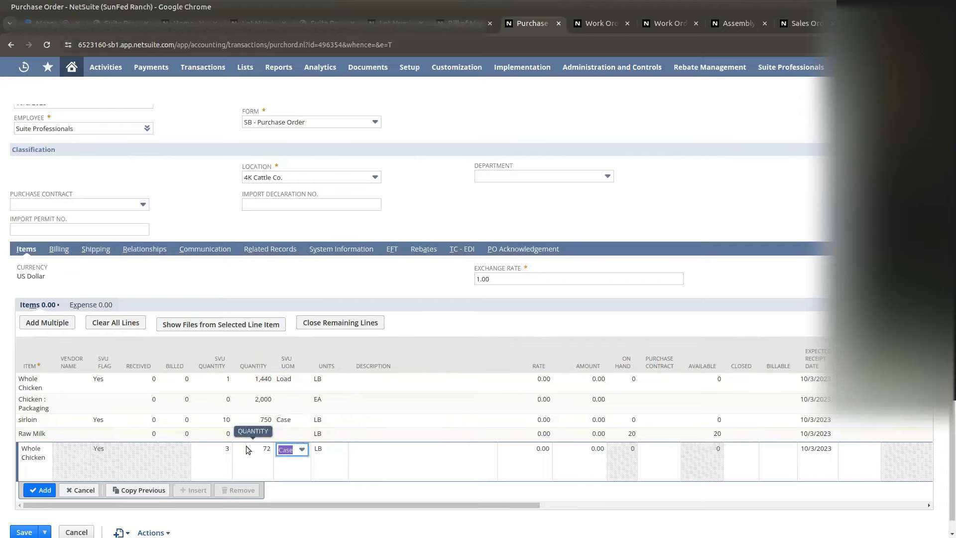
{"action": "left_click", "coordinate": [301, 449]}
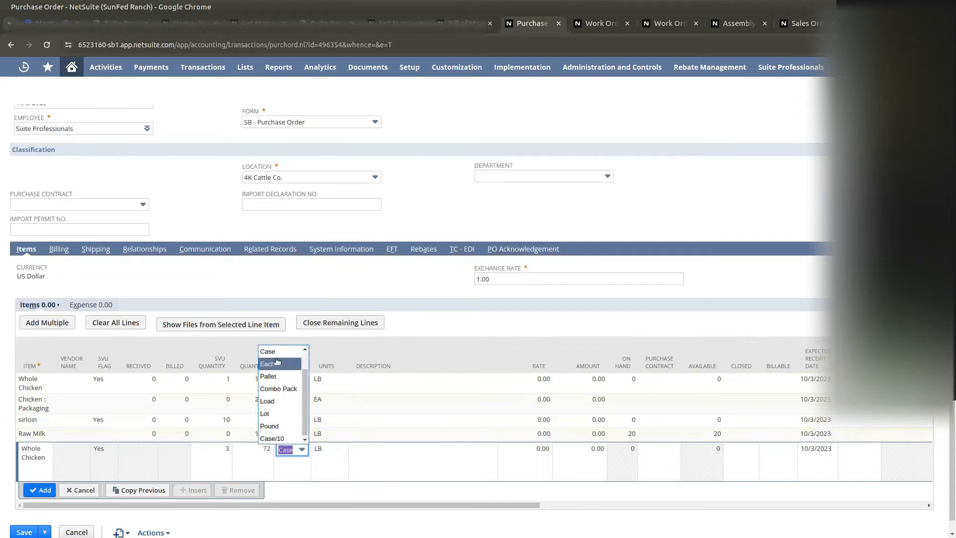
{"action": "key", "text": "Return"}
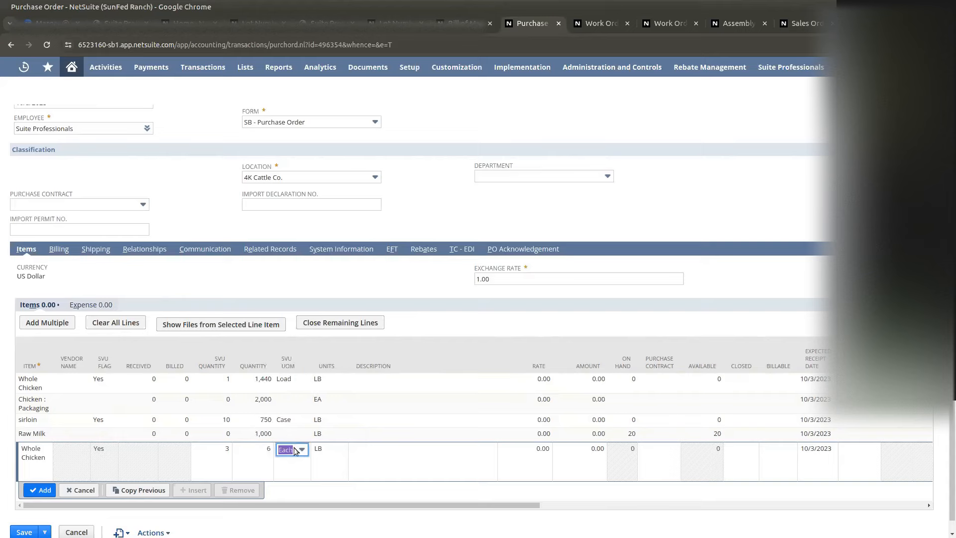
- Set the new line's SVU quantity to 10, and cancel the line without adding it
{"action": "left_click", "coordinate": [207, 454]}
{"action": "type", "text": "10"}
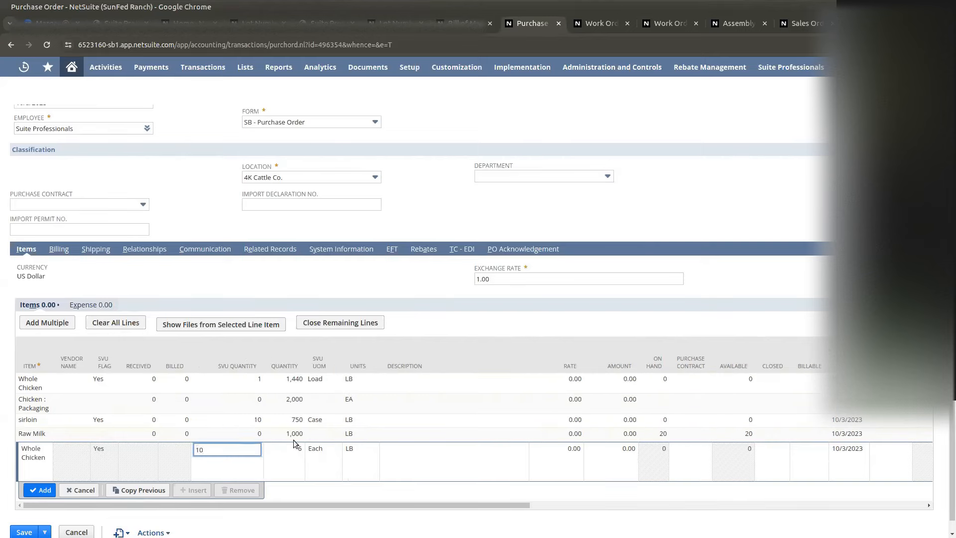
{"action": "left_click", "coordinate": [294, 453]}
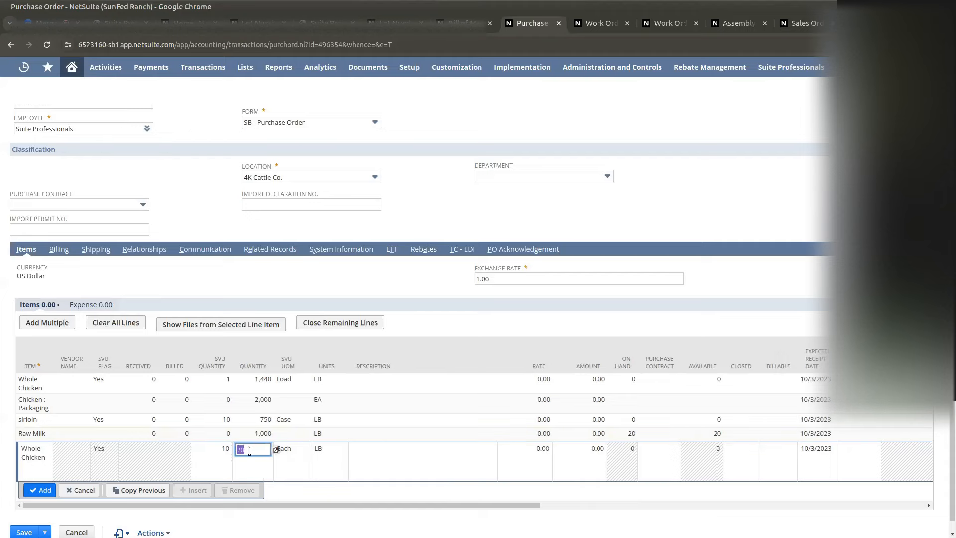
{"action": "left_click", "coordinate": [82, 492]}
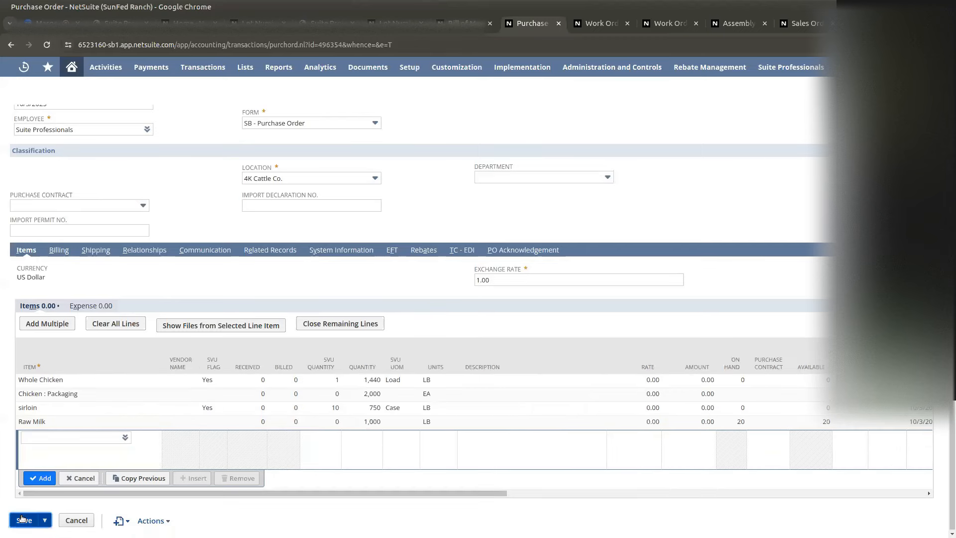
- Save the purchase order and start an item receipt from it
{"action": "left_click", "coordinate": [23, 519]}
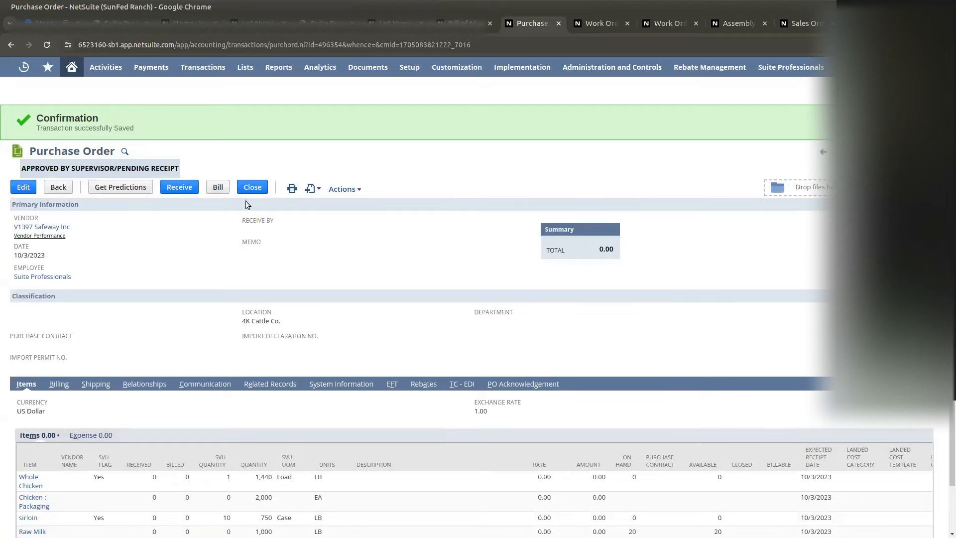
{"action": "left_click", "coordinate": [180, 188]}
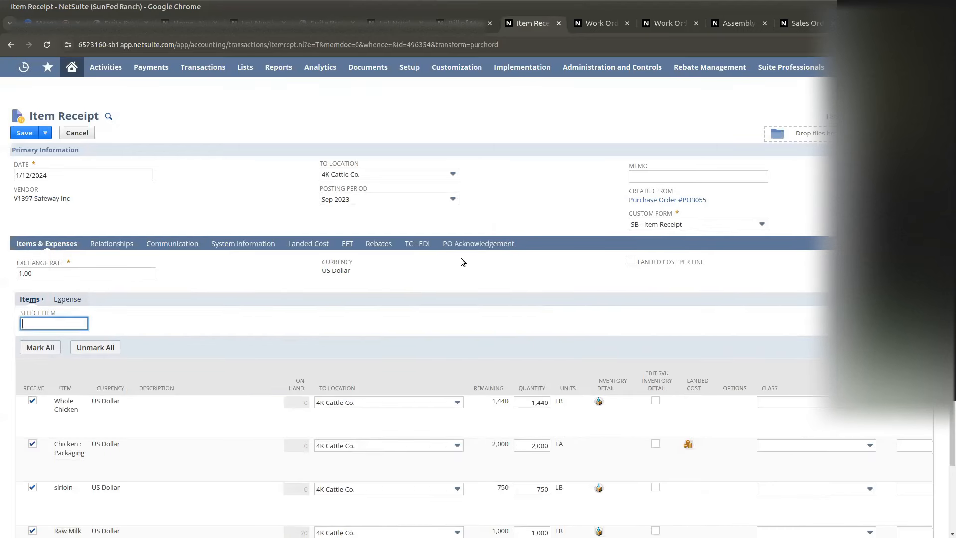
- Unmark Chicken : Packaging, sirloin and Raw Milk on the item receipt, keeping only Whole Chicken marked to receive
{"action": "scroll", "coordinate": [391, 394], "scroll_direction": "down", "scroll_amount": 3}
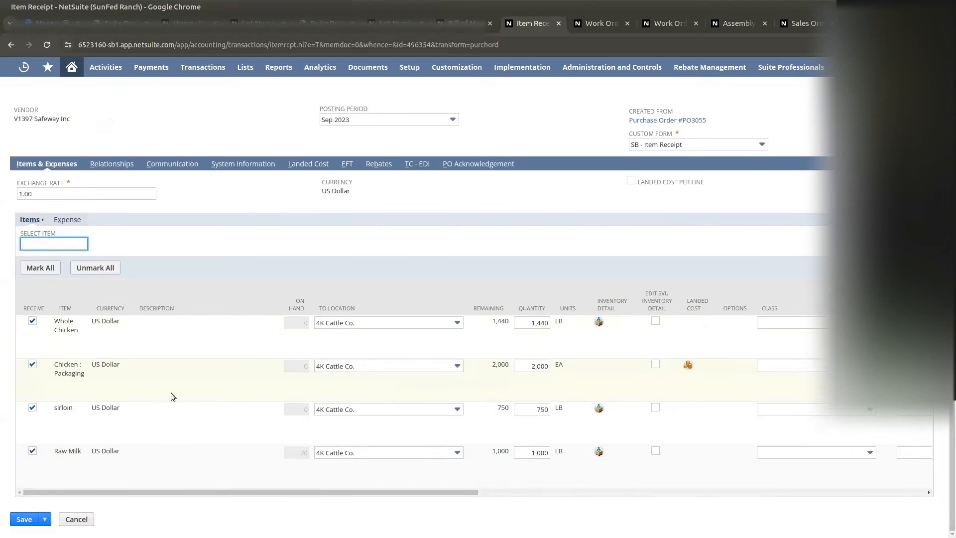
{"action": "left_click", "coordinate": [32, 364]}
{"action": "left_click", "coordinate": [32, 407]}
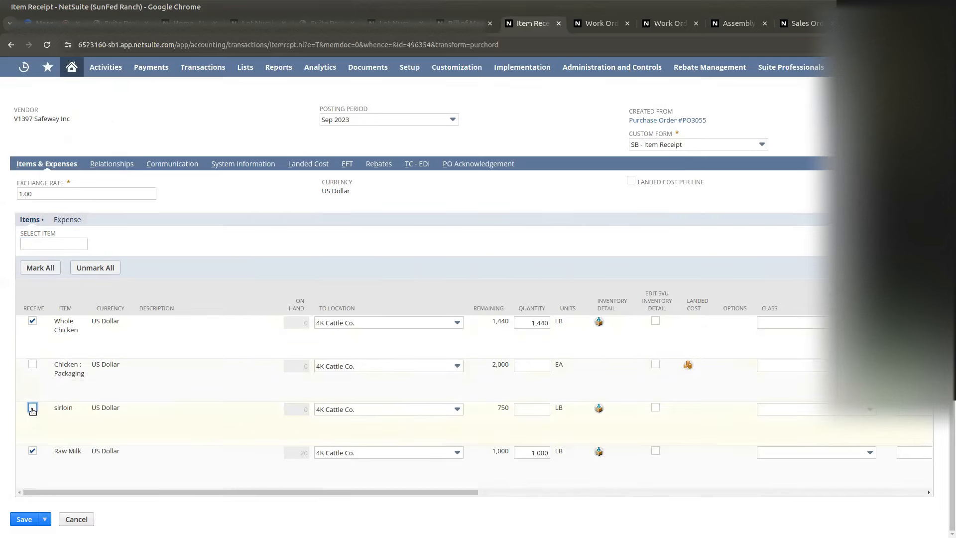
{"action": "left_click", "coordinate": [32, 450]}
{"action": "left_click", "coordinate": [32, 321]}
{"action": "left_click", "coordinate": [33, 320]}
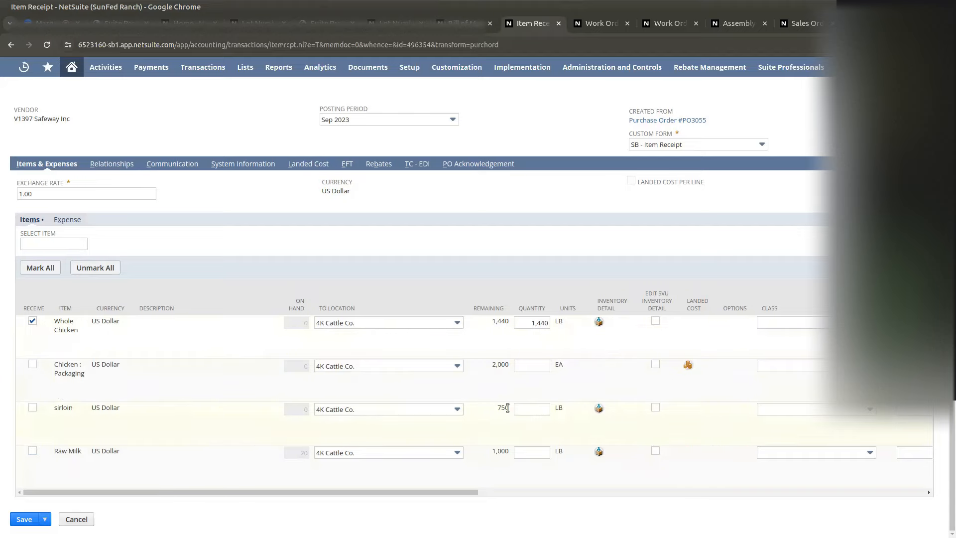
- Set the received quantity of the Whole Chicken line to 1462.4 LB
{"action": "left_click_drag", "start_coordinate": [276, 491], "coordinate": [321, 492]}
{"action": "left_click", "coordinate": [438, 324]}
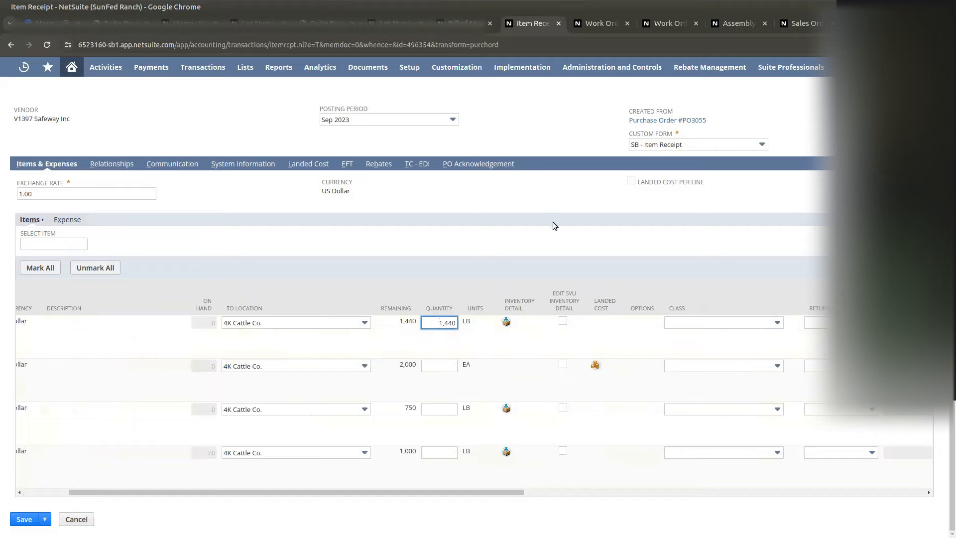
{"action": "key", "text": "ctrl+a"}
{"action": "type", "text": "1462.4"}
- Assign the Whole Chicken line's inventory detail to lot number 01-11 with quantity 1462.4
{"action": "left_click", "coordinate": [506, 324]}
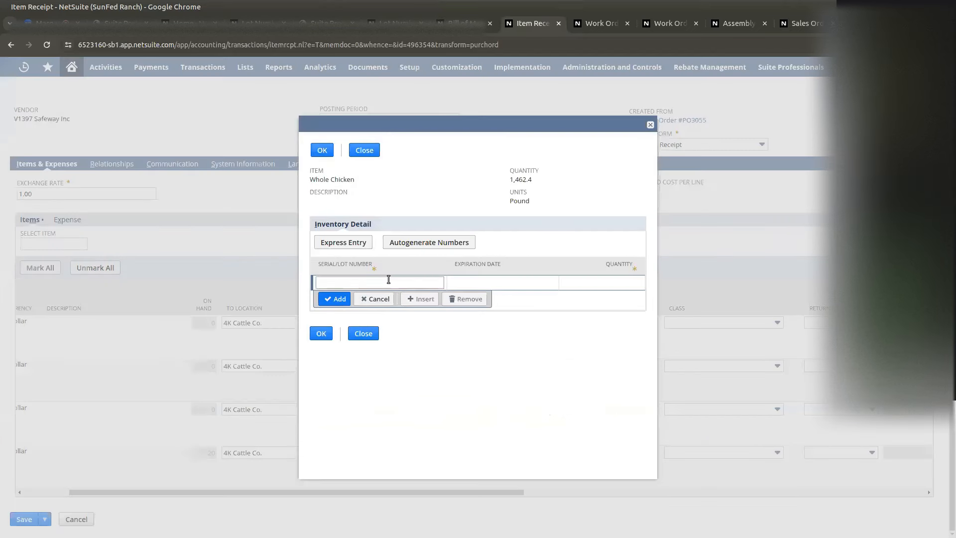
{"action": "left_click", "coordinate": [385, 279]}
{"action": "type", "text": "01-11"}
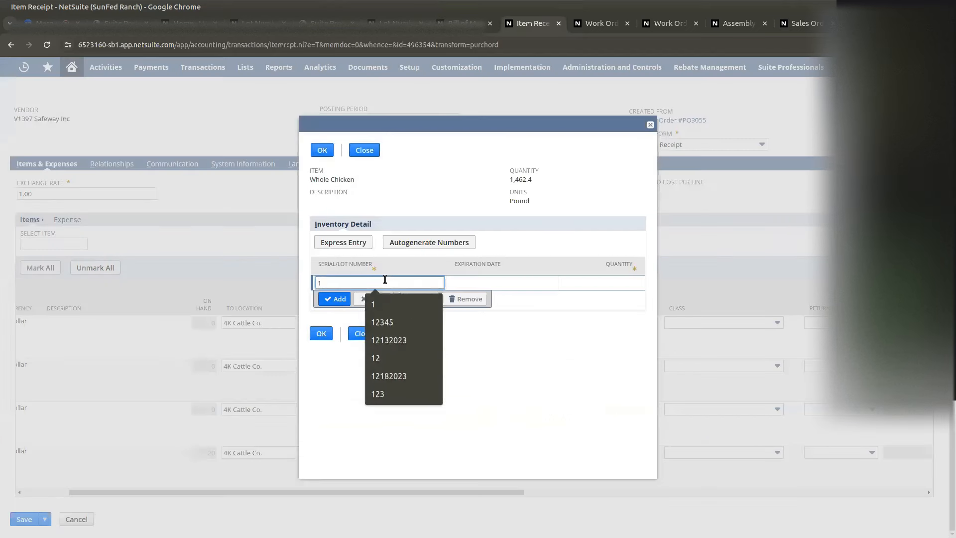
{"action": "key", "text": "Tab"}
{"action": "key", "text": "Tab"}
{"action": "type", "text": "14"}
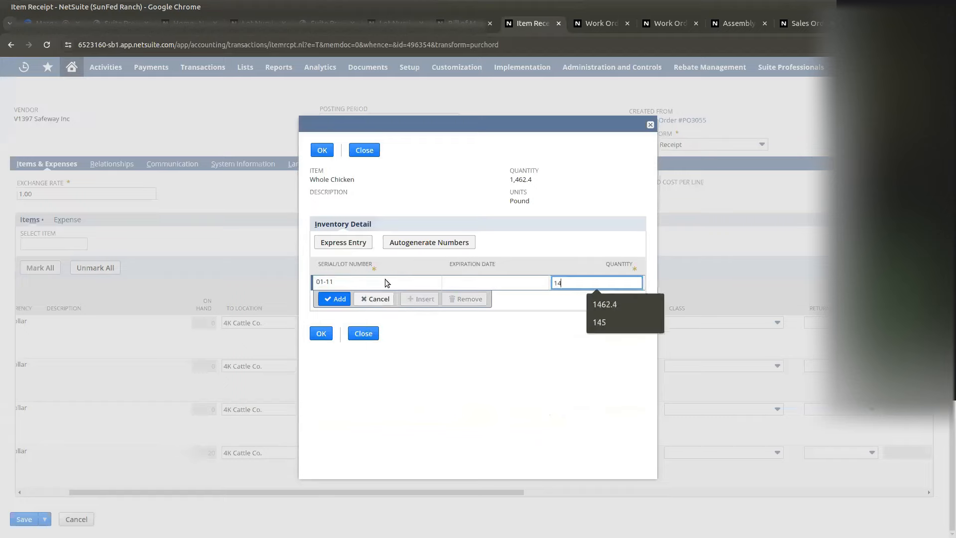
{"action": "type", "text": "62.4"}
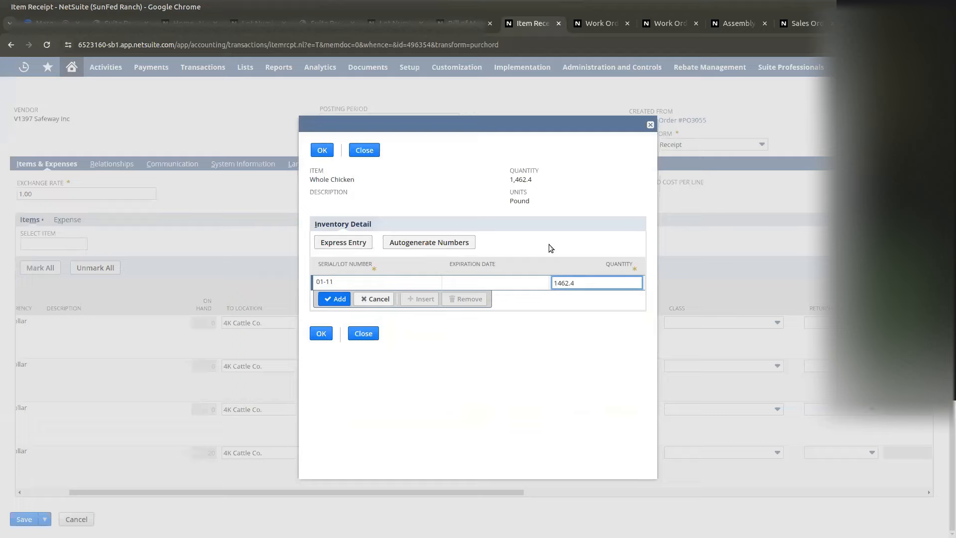
{"action": "left_click", "coordinate": [344, 297]}
{"action": "left_click", "coordinate": [322, 150]}
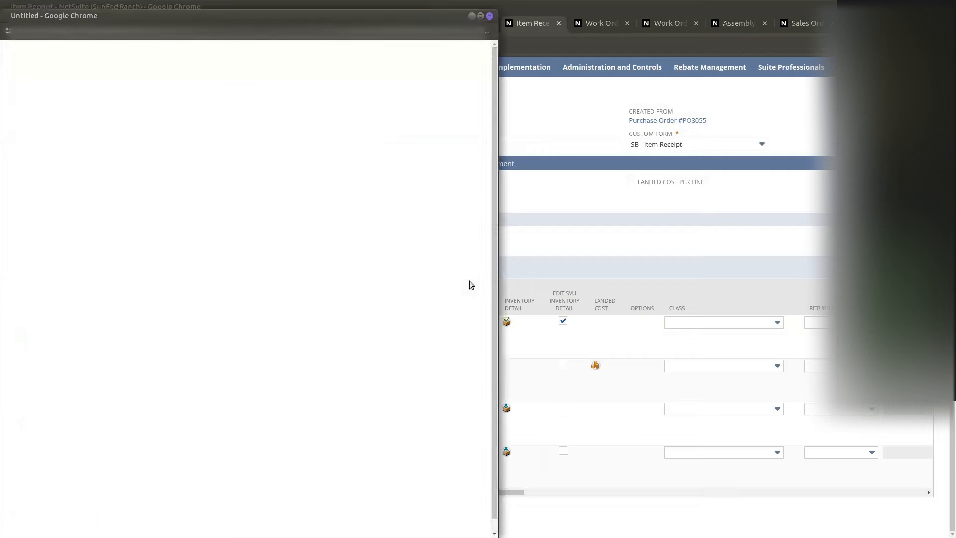
- Enter a load quantity of 1 for lot 01-11 in the SVU Inventory Detail, and close the window without submitting
{"action": "left_click_drag", "start_coordinate": [290, 158], "coordinate": [347, 159]}
{"action": "left_click", "coordinate": [112, 301]}
{"action": "key", "text": "BackSpace"}
{"action": "type", "text": "1"}
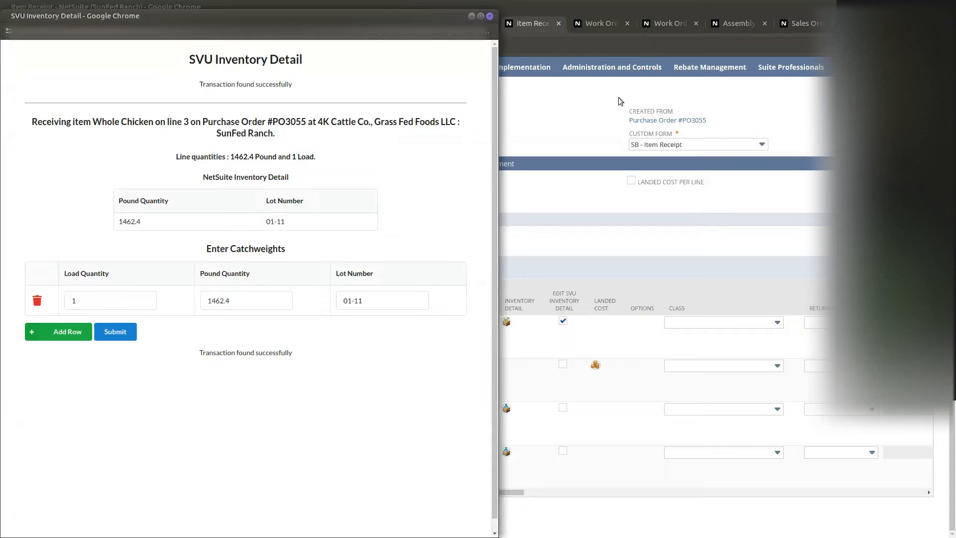
{"action": "left_click", "coordinate": [489, 16]}
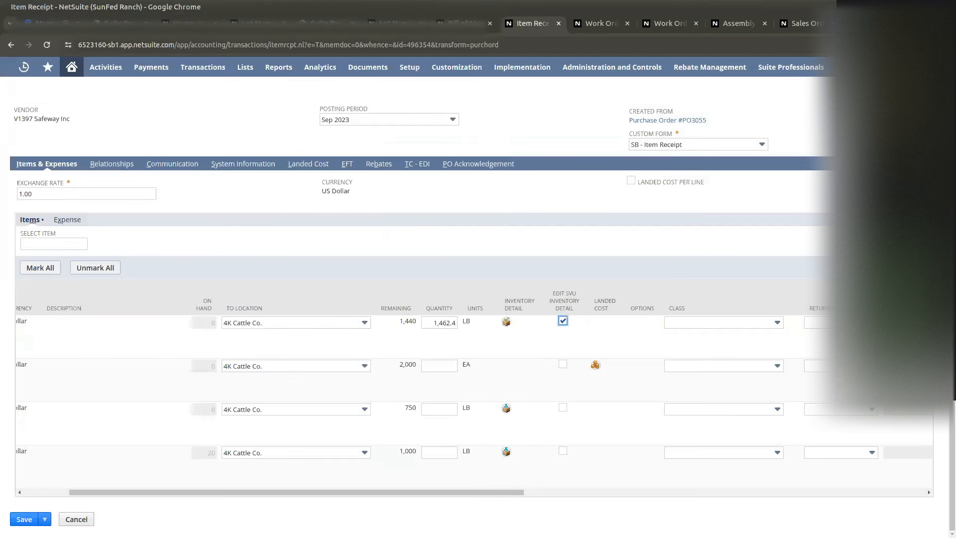
- Reopen the Whole Chicken line's SVU Inventory Detail and submit 1 load at 1462.4 pounds for lot 01-11
{"action": "left_click", "coordinate": [256, 24]}
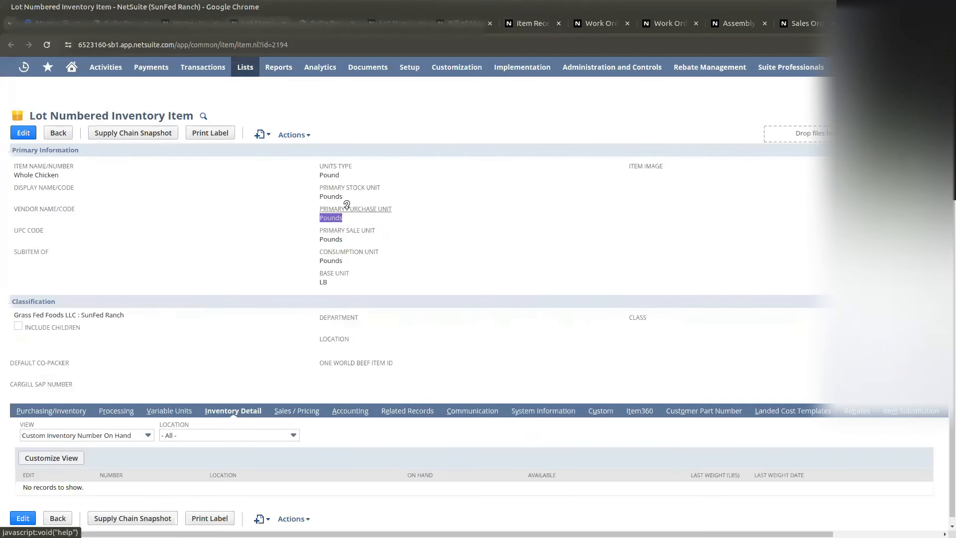
{"action": "left_click", "coordinate": [516, 24]}
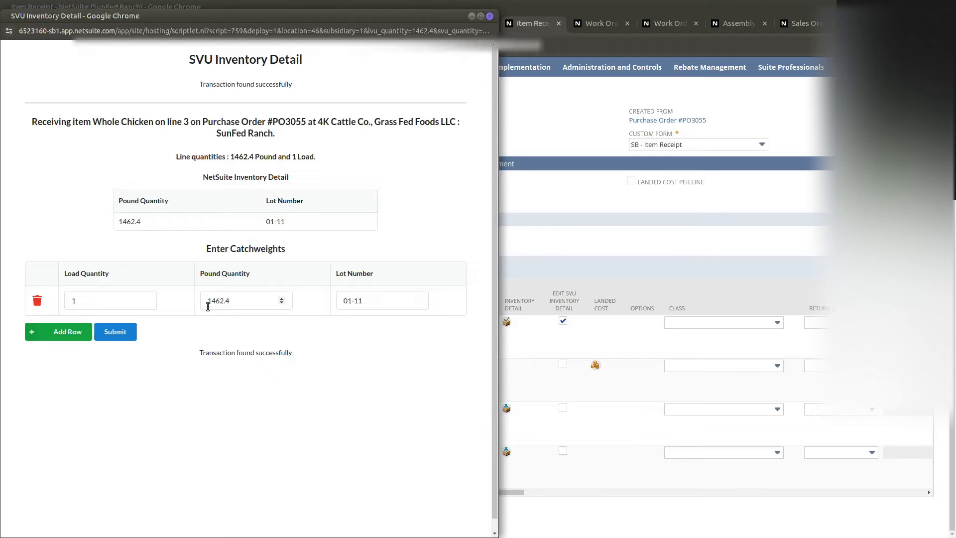
{"action": "left_click", "coordinate": [101, 305]}
{"action": "left_click", "coordinate": [115, 331]}
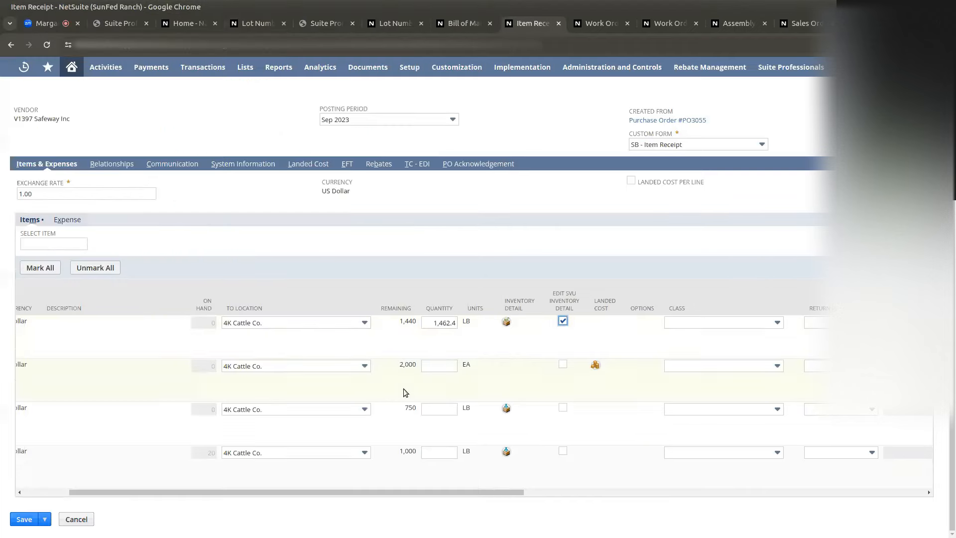
- Save the item receipt for Whole Chicken
{"action": "left_click_drag", "start_coordinate": [394, 493], "coordinate": [288, 501]}
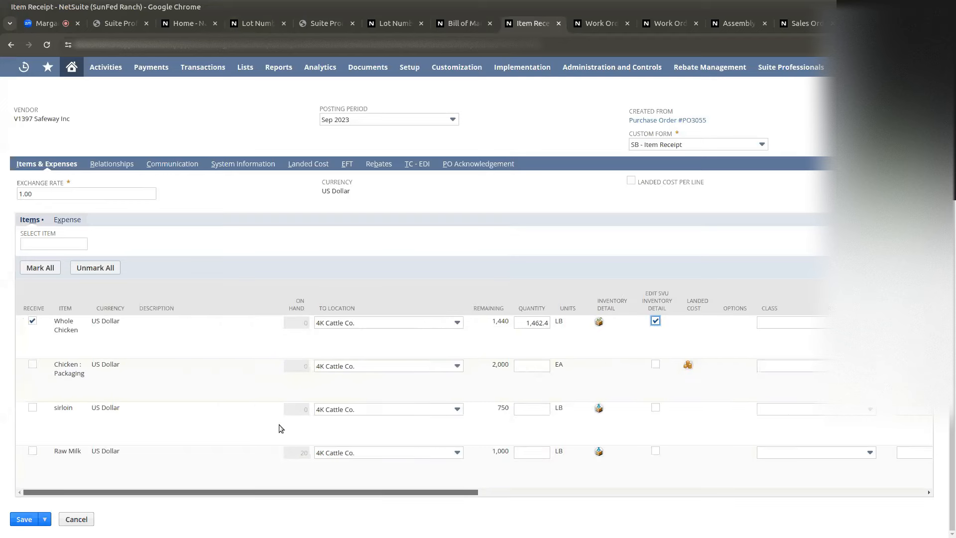
{"action": "scroll", "coordinate": [279, 425], "scroll_direction": "up", "scroll_amount": 2}
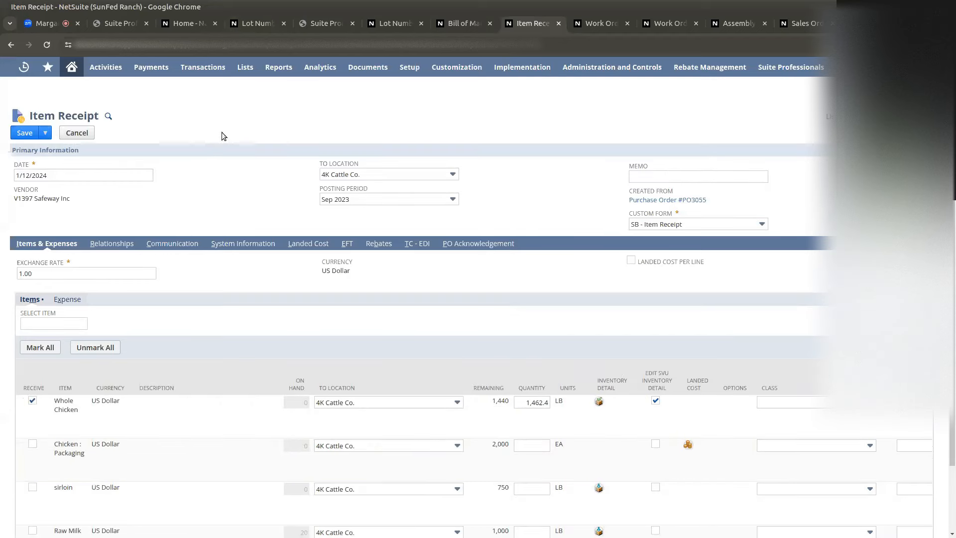
{"action": "left_click", "coordinate": [15, 135]}
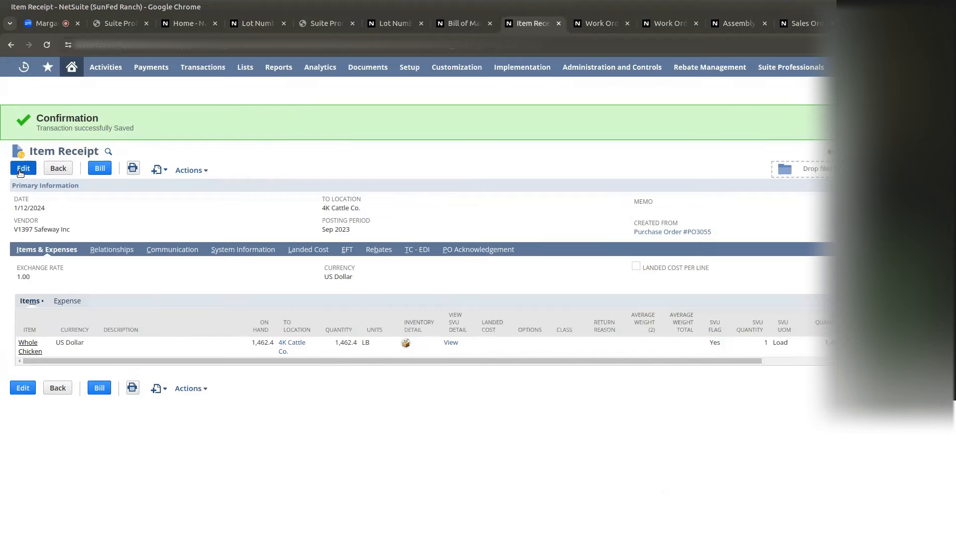
- View the SVU detail of the received Whole Chicken line in a new browser tab, and close that tab
{"action": "right_click", "coordinate": [456, 346]}
{"action": "left_click", "coordinate": [482, 358]}
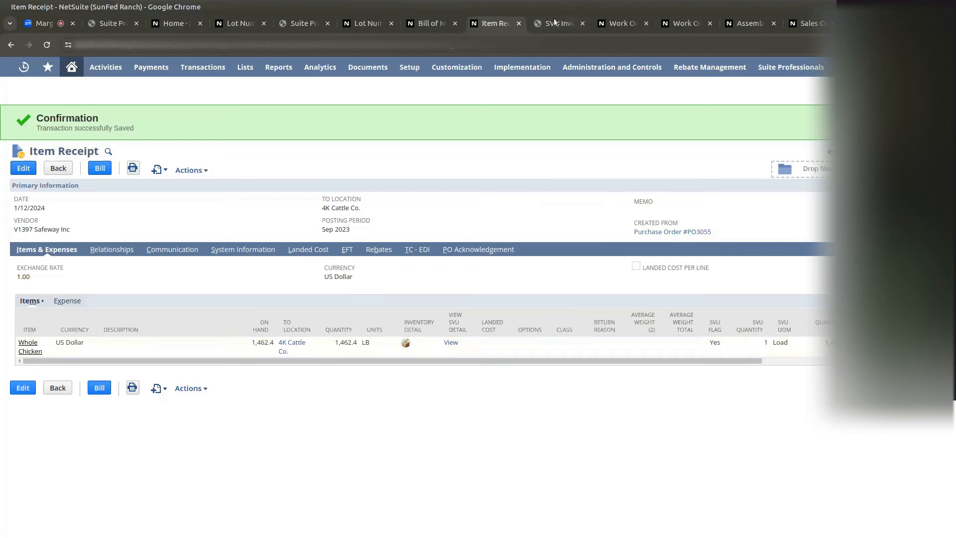
{"action": "left_click", "coordinate": [554, 22]}
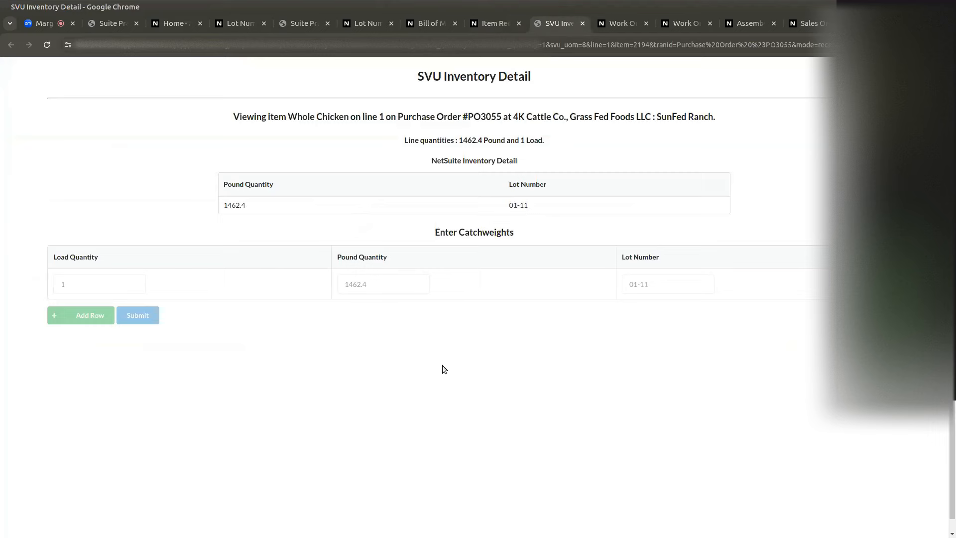
{"action": "left_click", "coordinate": [583, 23]}
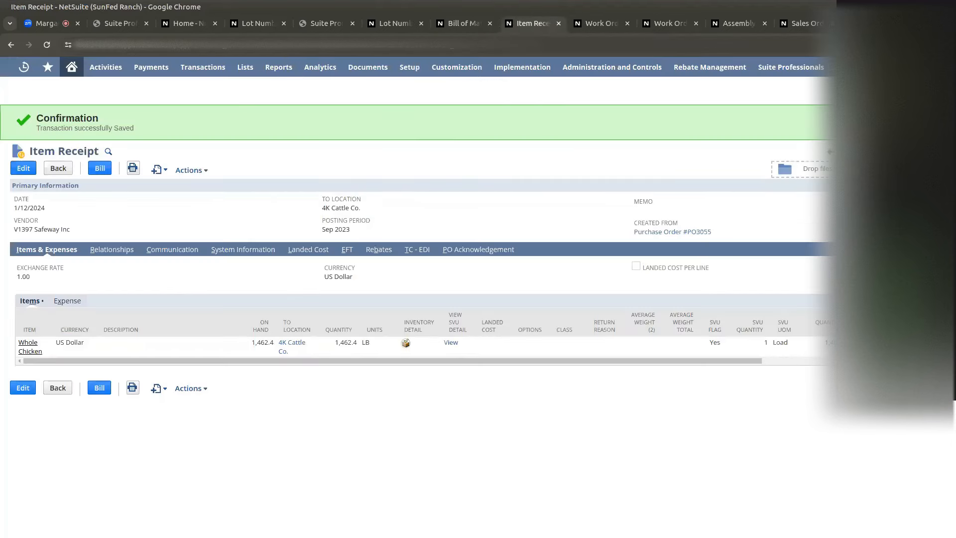
- Open the Suite Professionals Processing app in a new browser tab and go to its item search
{"action": "mouse_move", "coordinate": [800, 73]}
{"action": "right_click", "coordinate": [824, 108]}
{"action": "left_click", "coordinate": [777, 118]}
{"action": "left_click", "coordinate": [559, 25]}
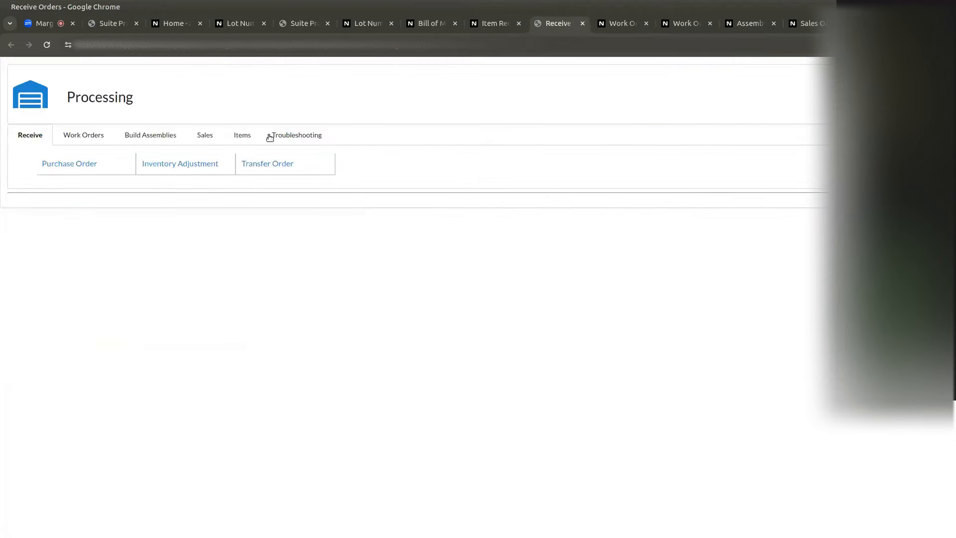
{"action": "left_click", "coordinate": [242, 136]}
- Search for the Whole Chicken item and examine its available inventory by lot, SVU quantity and weight
{"action": "left_click", "coordinate": [390, 219]}
{"action": "type", "text": "whole chicke"}
{"action": "key", "text": "Return"}
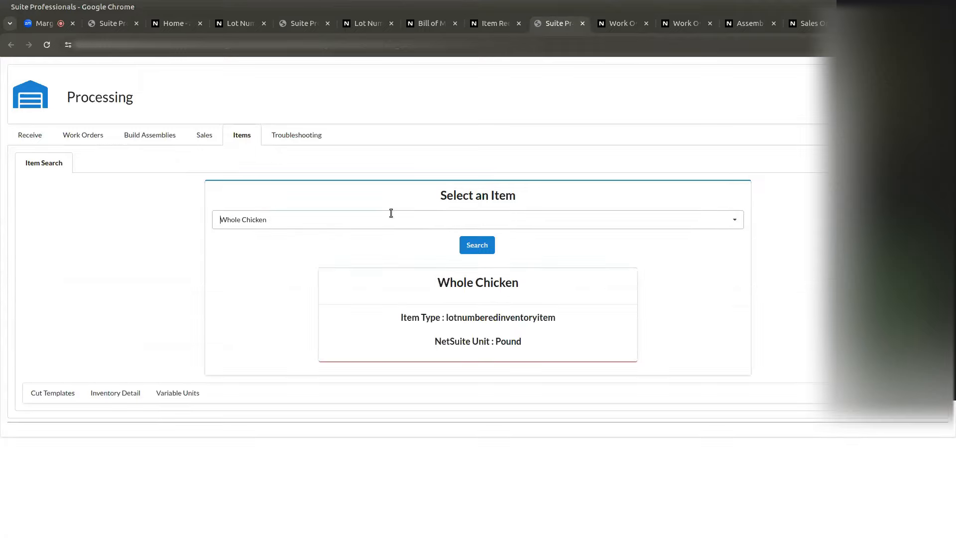
{"action": "left_click", "coordinate": [473, 245]}
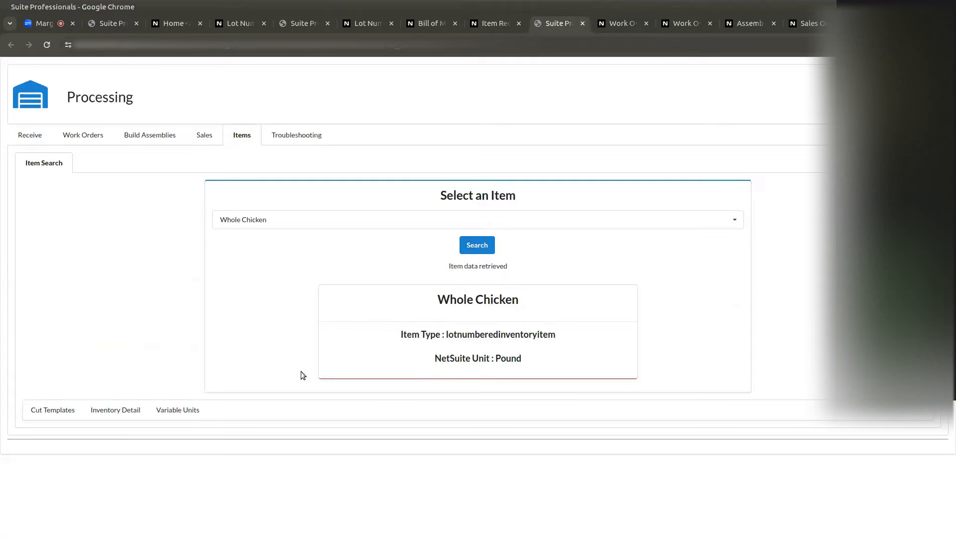
{"action": "left_click", "coordinate": [114, 412]}
{"action": "scroll", "coordinate": [433, 408], "scroll_direction": "down", "scroll_amount": 6}
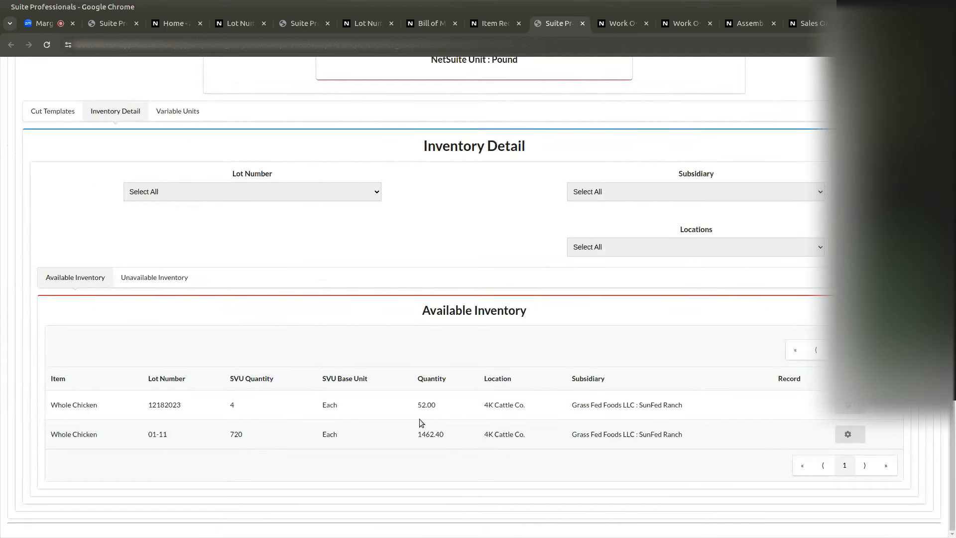
- Examine the quantity, SVU quantity and SVU base unit of Whole Chicken lot 01-11 in the available inventory
{"action": "left_click_drag", "start_coordinate": [417, 434], "coordinate": [458, 439]}
{"action": "left_click", "coordinate": [457, 438]}
{"action": "left_click_drag", "start_coordinate": [225, 433], "coordinate": [374, 436]}
{"action": "left_click", "coordinate": [372, 433]}
{"action": "left_click_drag", "start_coordinate": [229, 434], "coordinate": [273, 431]}
{"action": "left_click", "coordinate": [356, 432]}
{"action": "left_click_drag", "start_coordinate": [223, 436], "coordinate": [317, 441]}
{"action": "left_click", "coordinate": [317, 440]}
- Compare the SVU and LVU quantities on the Whole Chicken item receipt with the available inventory of lot 01-11
{"action": "left_click", "coordinate": [489, 23]}
{"action": "left_click_drag", "start_coordinate": [446, 361], "coordinate": [515, 363]}
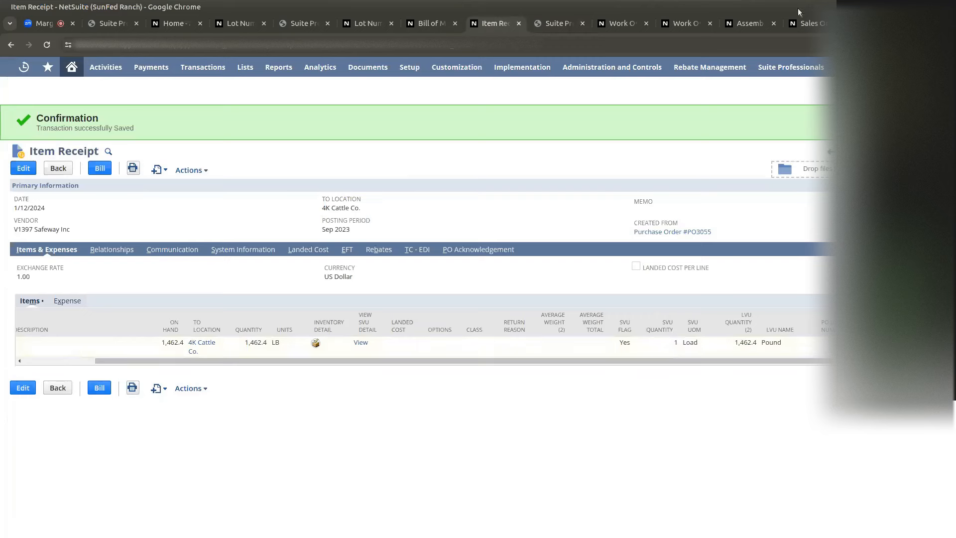
{"action": "left_click", "coordinate": [554, 24]}
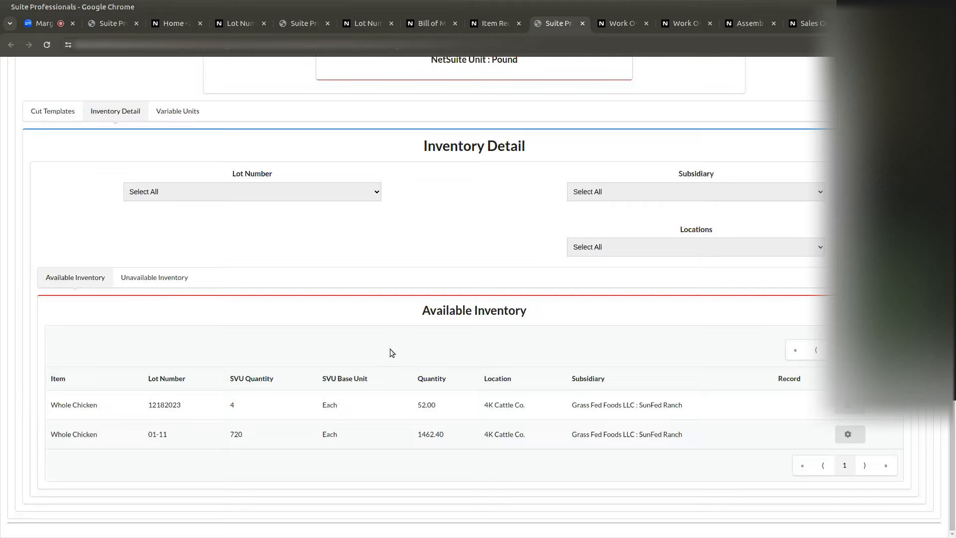
{"action": "left_click_drag", "start_coordinate": [238, 442], "coordinate": [390, 440]}
{"action": "left_click", "coordinate": [572, 342]}
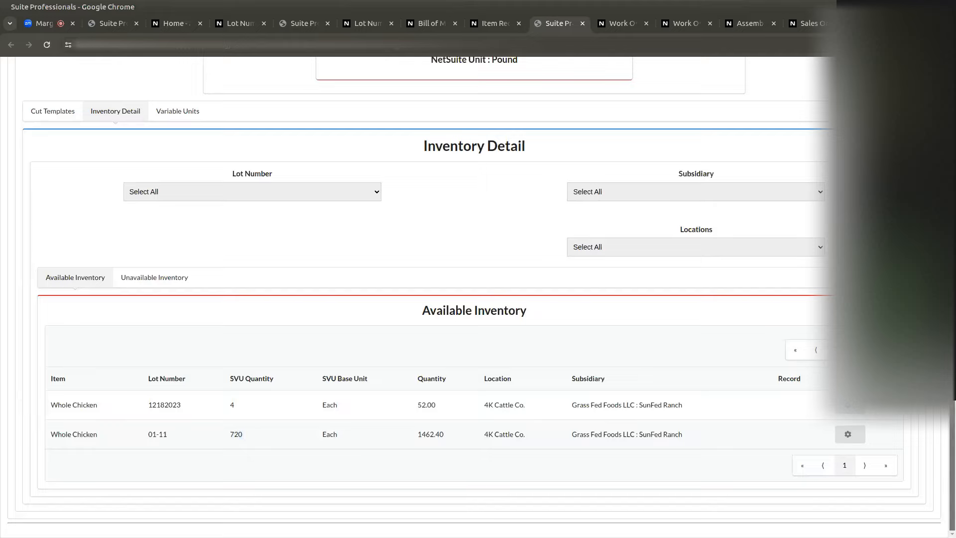
{"action": "scroll", "coordinate": [478, 299], "scroll_direction": "up", "scroll_amount": 6}
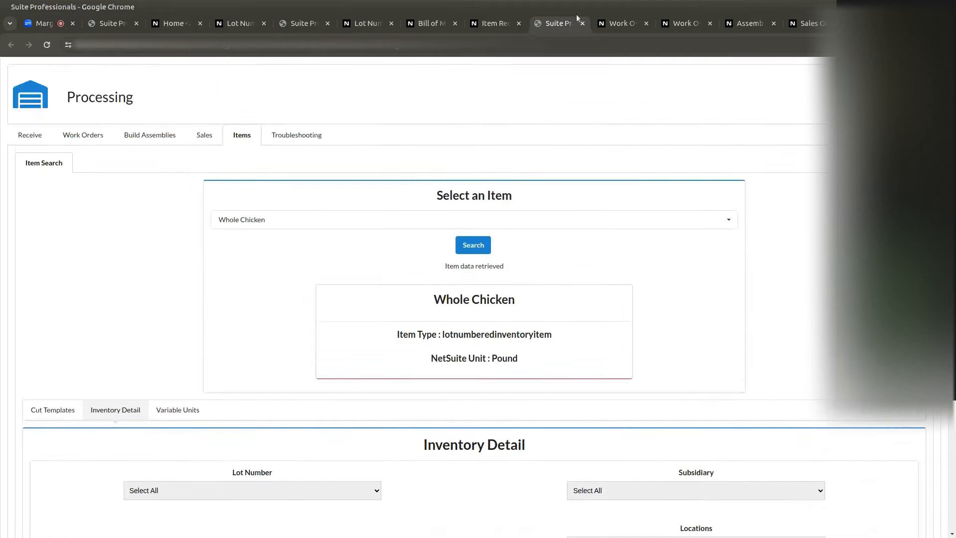
{"action": "left_click", "coordinate": [482, 23]}
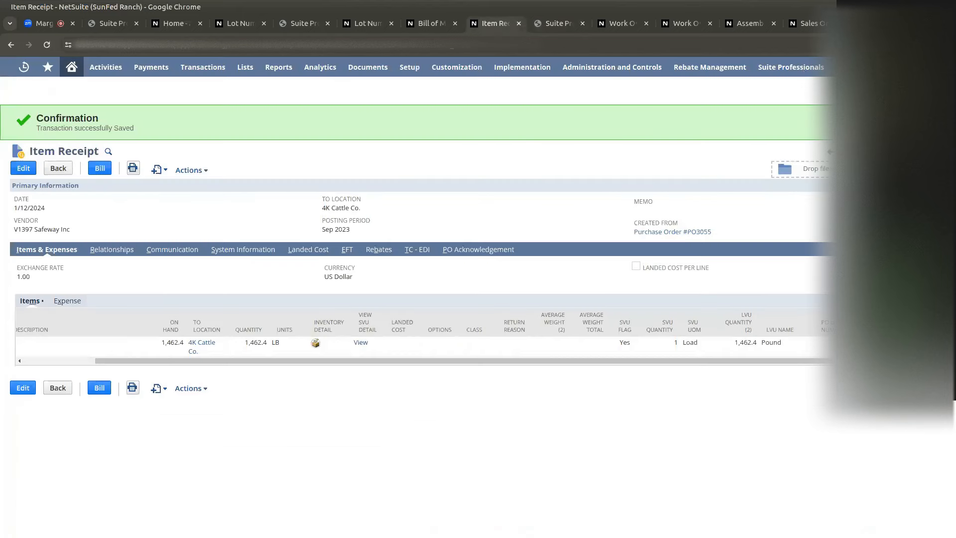
{"action": "mouse_move", "coordinate": [203, 67]}
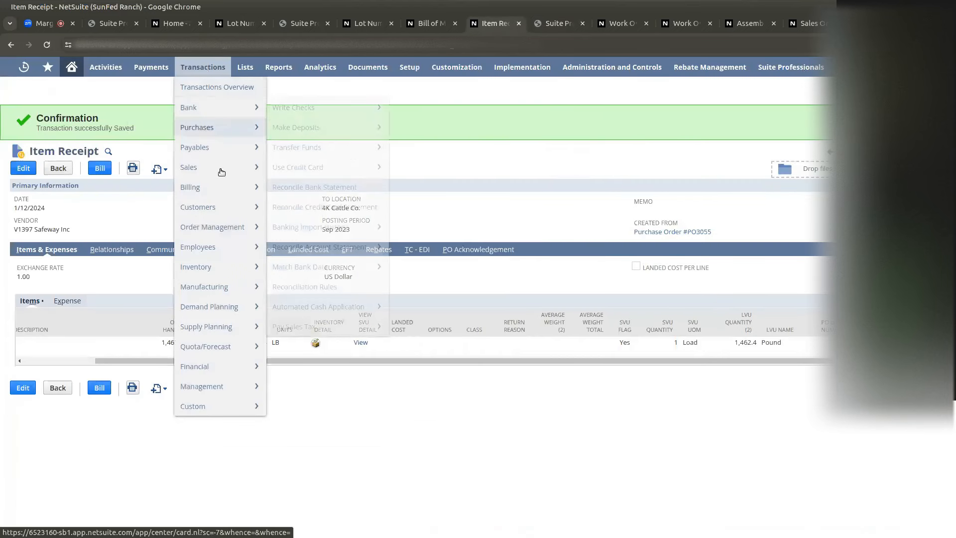
{"action": "mouse_move", "coordinate": [235, 269]}
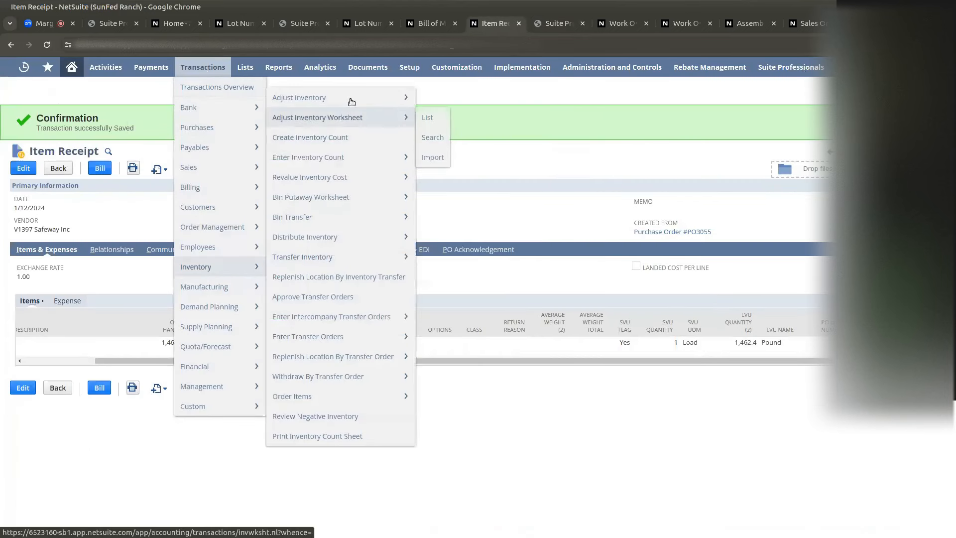
{"action": "mouse_move", "coordinate": [354, 102]}
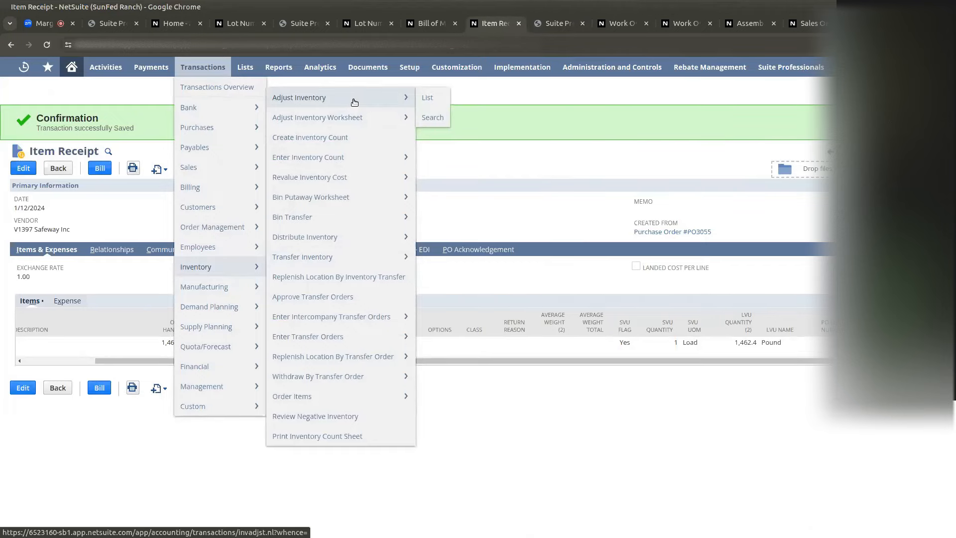
{"action": "left_click", "coordinate": [553, 23]}
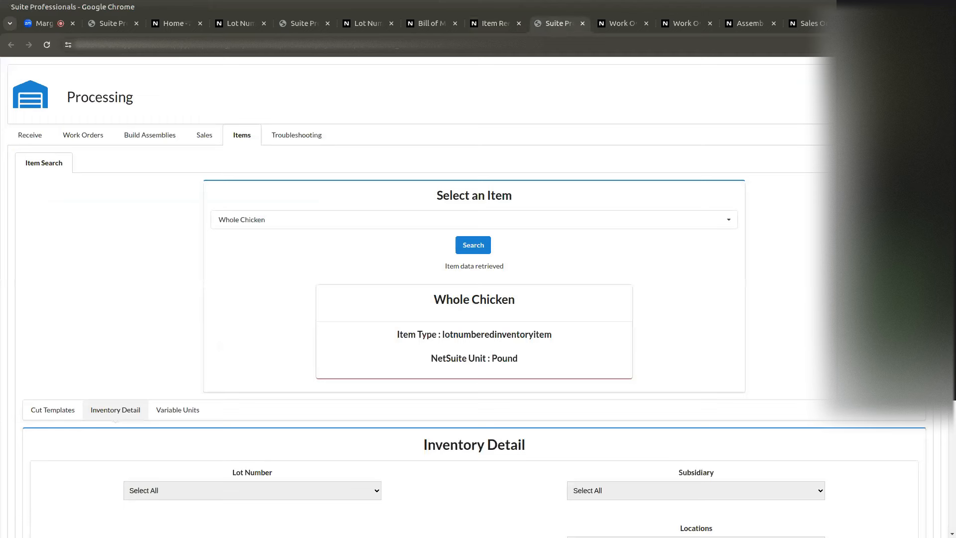
{"action": "scroll", "coordinate": [476, 409], "scroll_direction": "down", "scroll_amount": 5}
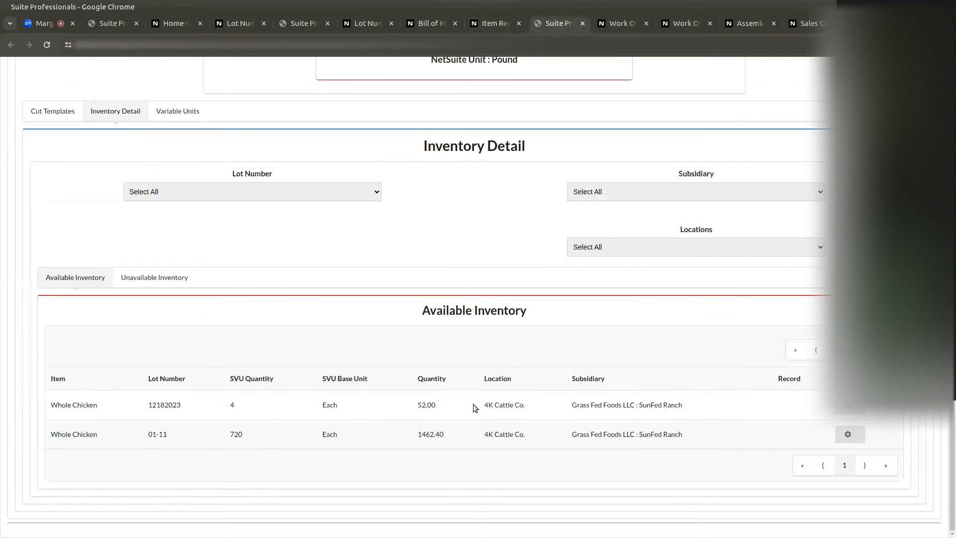
{"action": "left_click", "coordinate": [484, 26]}
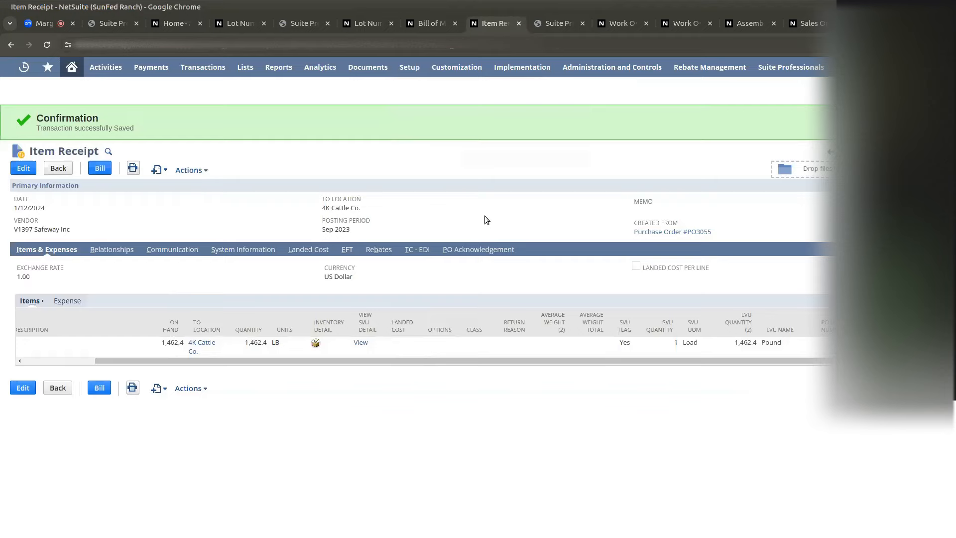
- View the pending Packaged Chicken Wings sales order, and close the browser tab with the chicken cut templates
{"action": "left_click", "coordinate": [818, 20]}
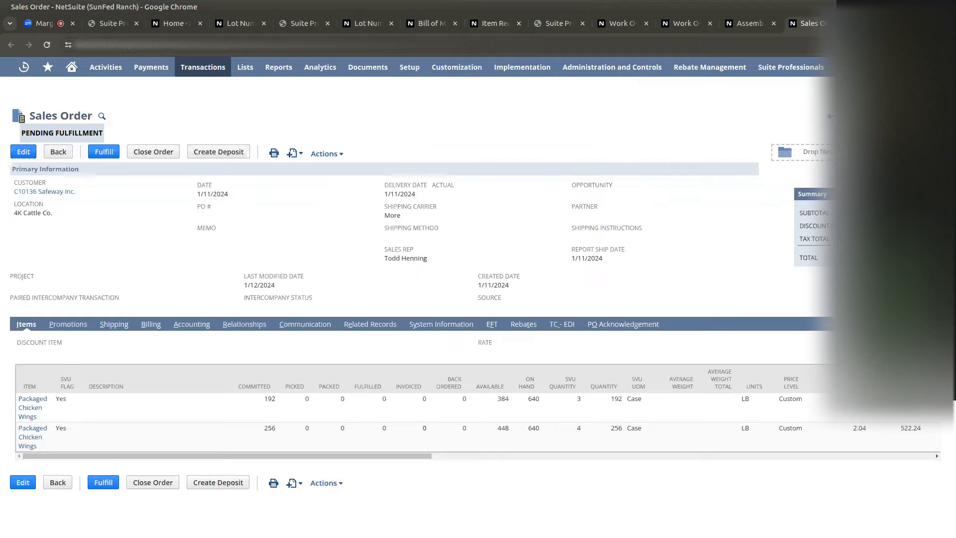
{"action": "left_click", "coordinate": [133, 25]}
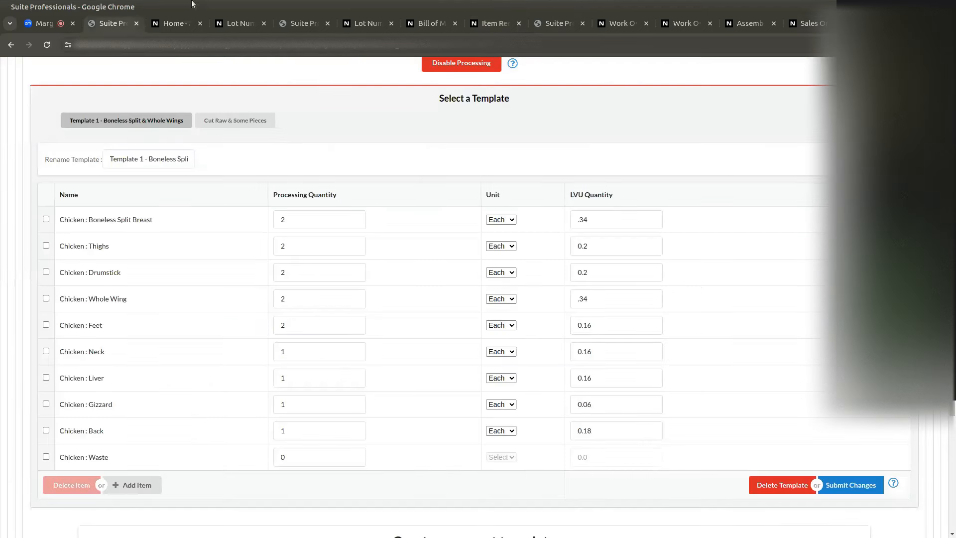
{"action": "left_click", "coordinate": [136, 24]}
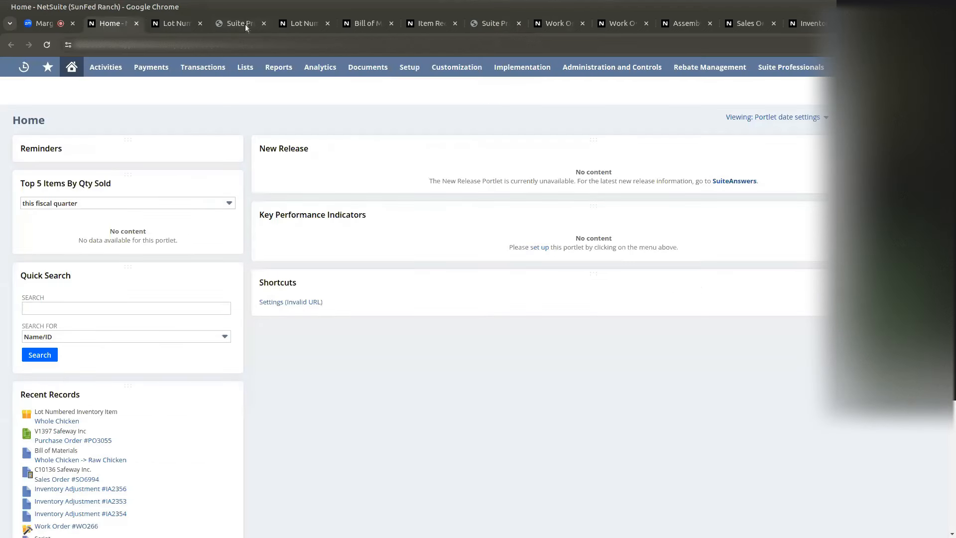
- Search for the Packaged Chicken Wings item in the Suite Professionals Processing tab that shows variable unit settings
{"action": "left_click", "coordinate": [239, 25]}
{"action": "scroll", "coordinate": [387, 204], "scroll_direction": "up", "scroll_amount": 7}
{"action": "left_click", "coordinate": [376, 215]}
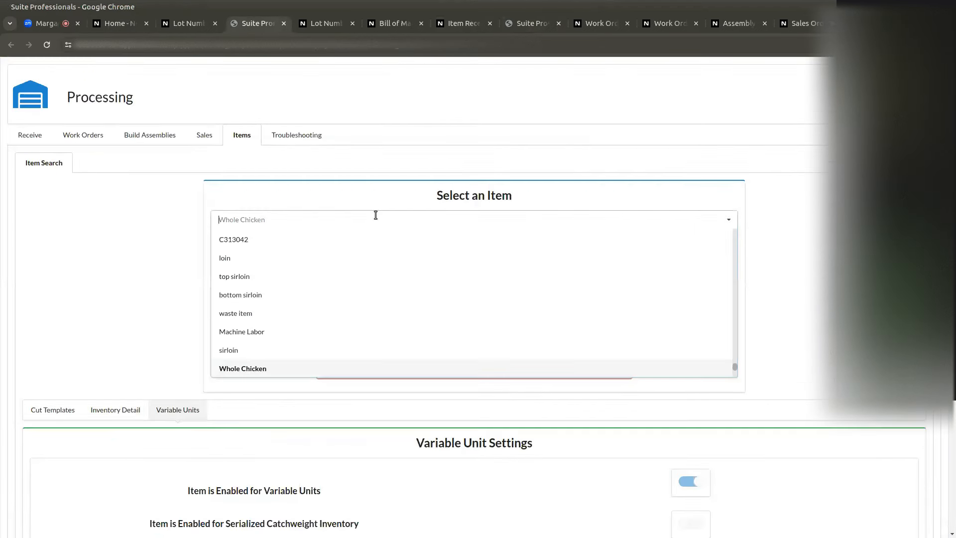
{"action": "type", "text": "packaged"}
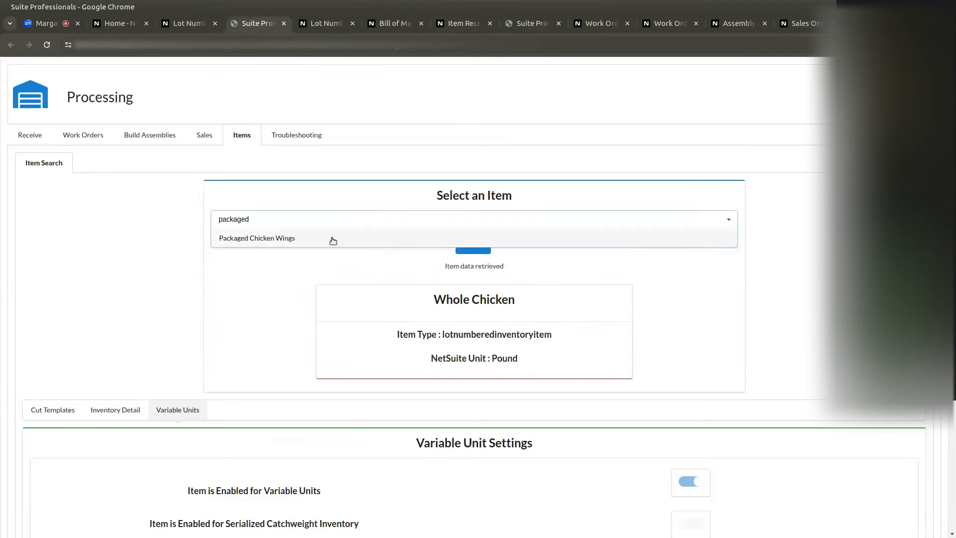
{"action": "left_click", "coordinate": [395, 238]}
{"action": "left_click", "coordinate": [480, 243]}
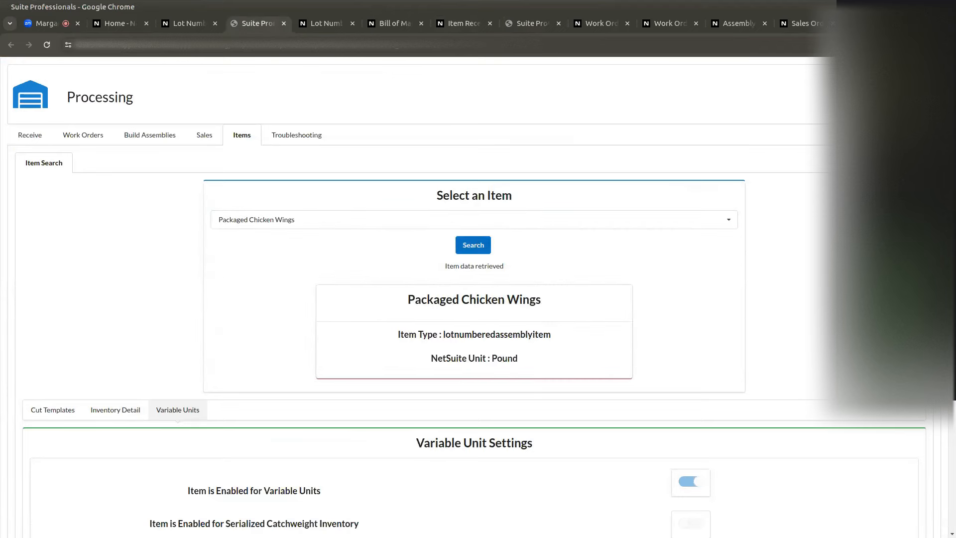
- Examine the NetSuite unit of Packaged Chicken Wings and its variable unit table, including the Each and Case quantities and conversions
{"action": "scroll", "coordinate": [717, 281], "scroll_direction": "down", "scroll_amount": 2}
{"action": "left_click_drag", "start_coordinate": [432, 247], "coordinate": [594, 275]}
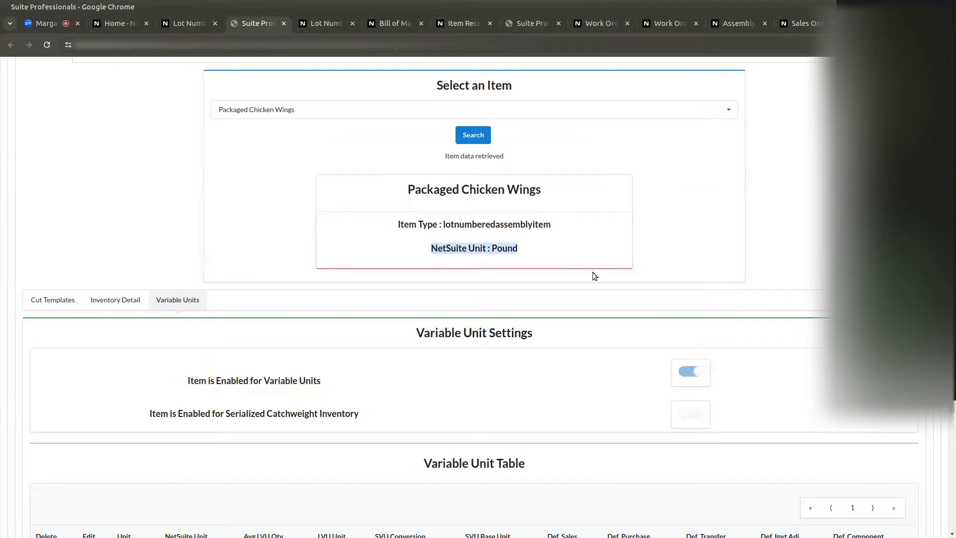
{"action": "left_click", "coordinate": [568, 260]}
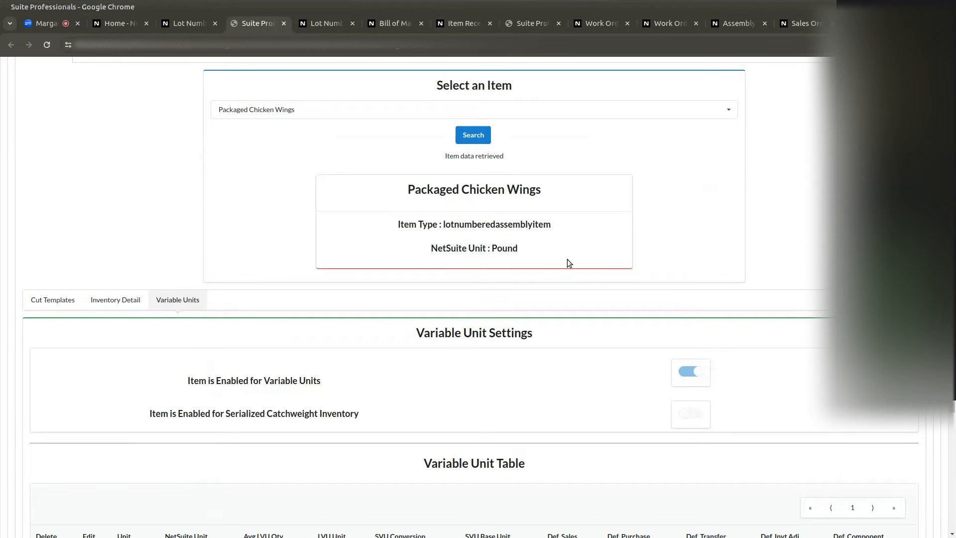
{"action": "scroll", "coordinate": [708, 238], "scroll_direction": "down", "scroll_amount": 4}
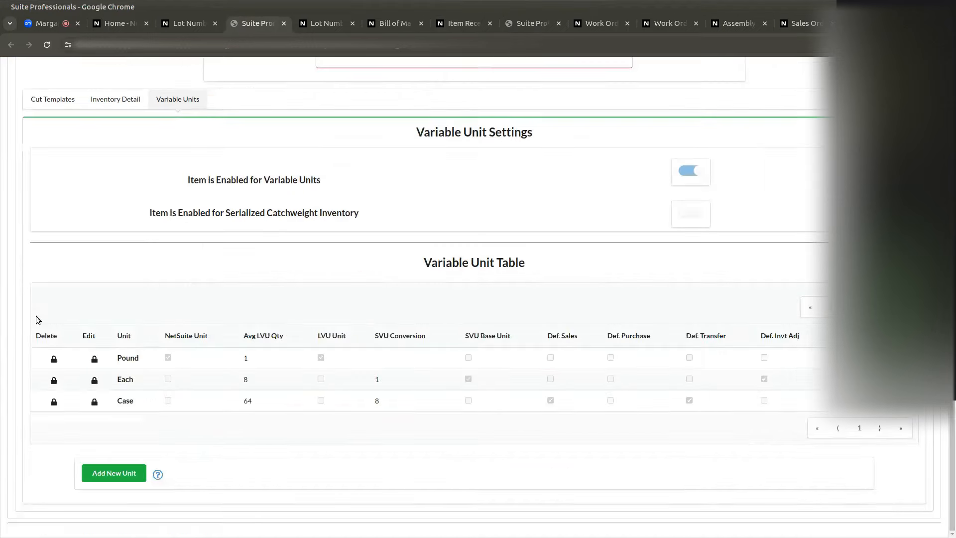
{"action": "double_click", "coordinate": [124, 380]}
{"action": "double_click", "coordinate": [245, 381]}
{"action": "double_click", "coordinate": [248, 401]}
{"action": "left_click", "coordinate": [375, 403]}
{"action": "scroll", "coordinate": [478, 299], "scroll_direction": "up", "scroll_amount": 3}
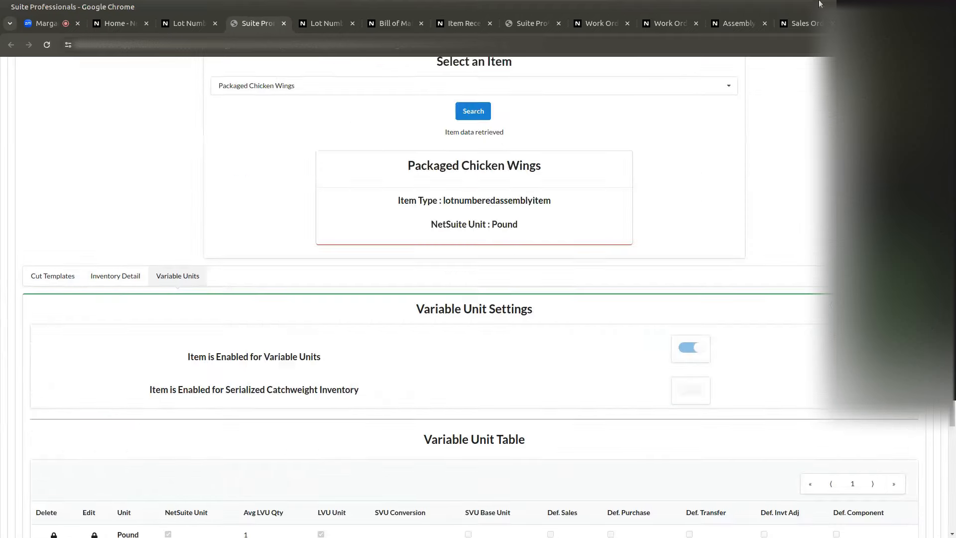
- Start fulfilling the Packaged Chicken Wings sales order and exclude the 4-case line from the item fulfillment
{"action": "left_click", "coordinate": [792, 24]}
{"action": "left_click", "coordinate": [114, 160]}
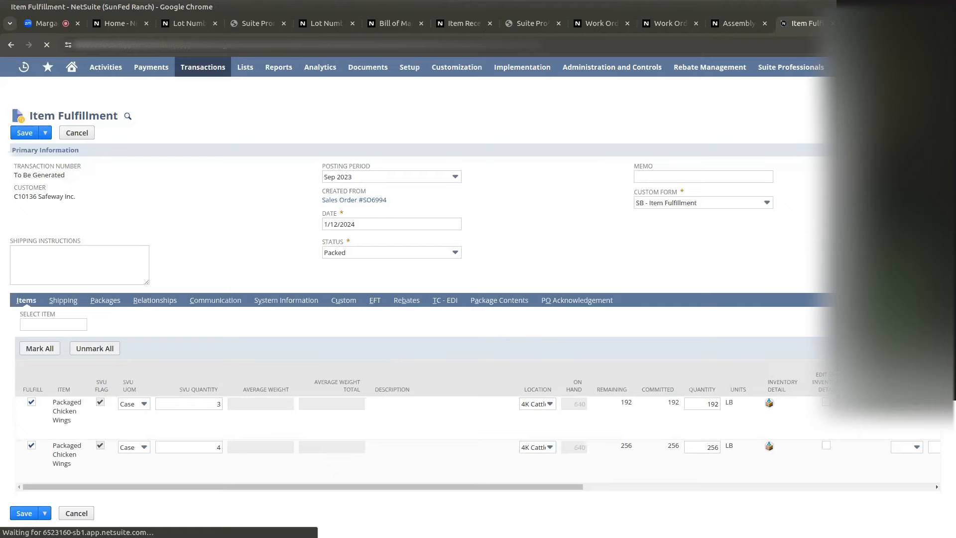
{"action": "left_click", "coordinate": [31, 446]}
- Set the quantity of the 3-case Packaged Chicken Wings line to 189.8 LB
{"action": "scroll", "coordinate": [196, 500], "scroll_direction": "right", "scroll_amount": 1}
{"action": "scroll", "coordinate": [199, 499], "scroll_direction": "right", "scroll_amount": 8}
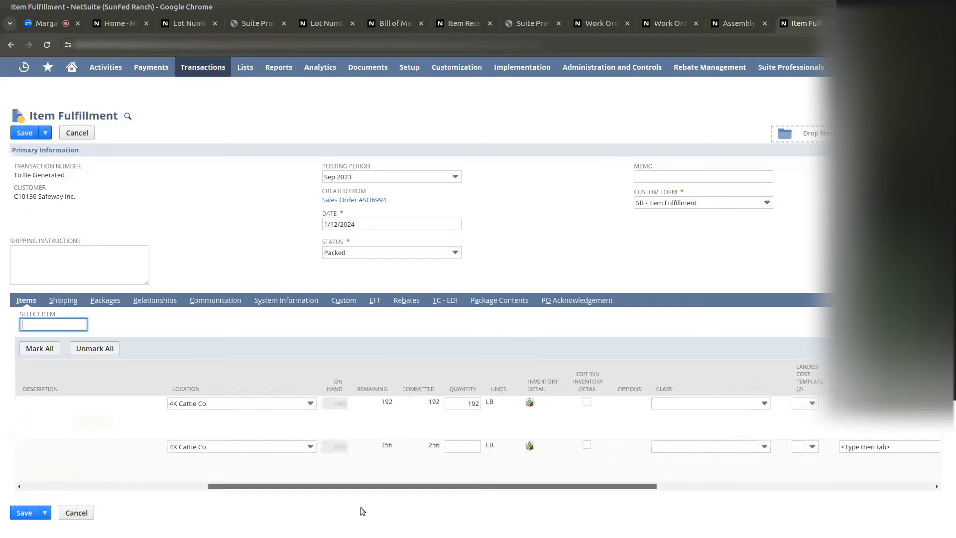
{"action": "double_click", "coordinate": [402, 406]}
{"action": "type", "text": "189"}
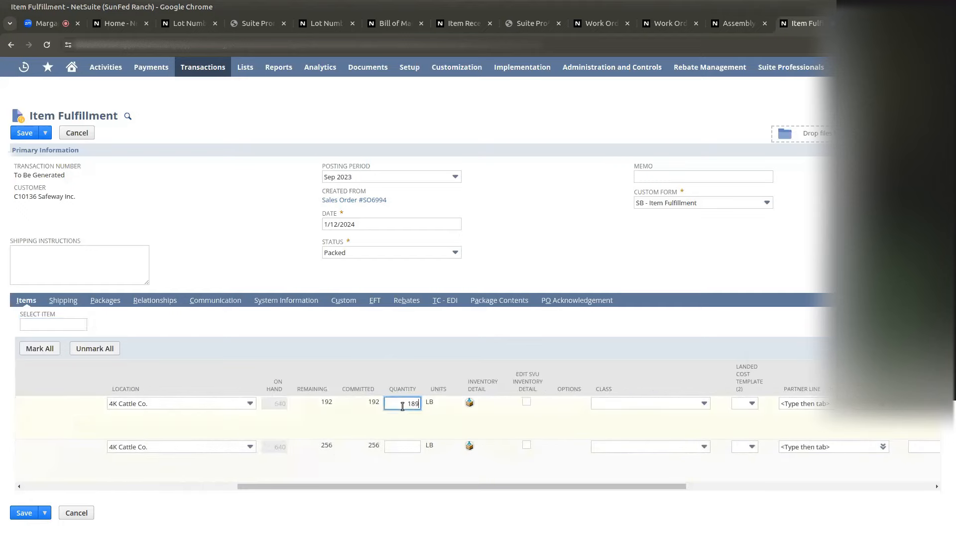
{"action": "type", "text": ".8"}
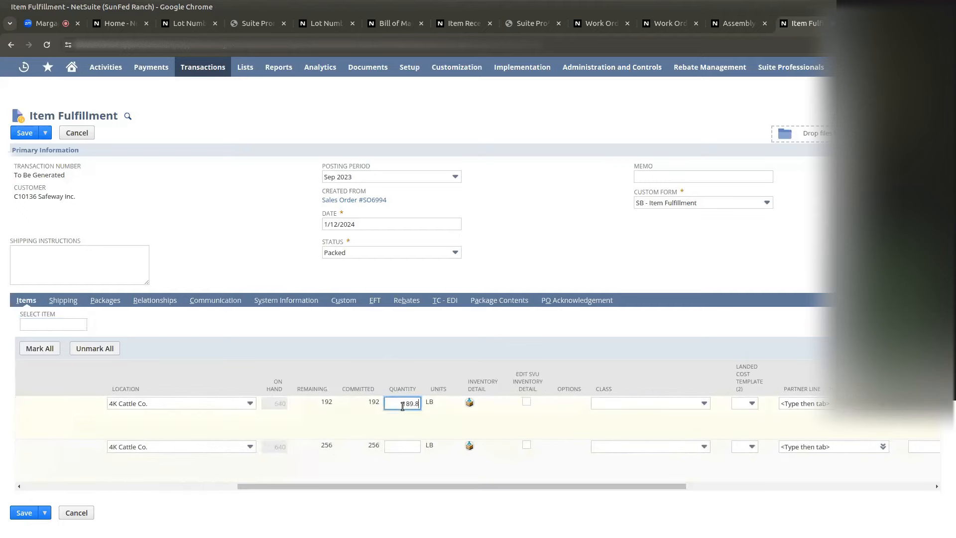
- Assign 189.8 pounds from lot 01-11 in the inventory detail of the 3-case Packaged Chicken Wings line
{"action": "left_click", "coordinate": [470, 404]}
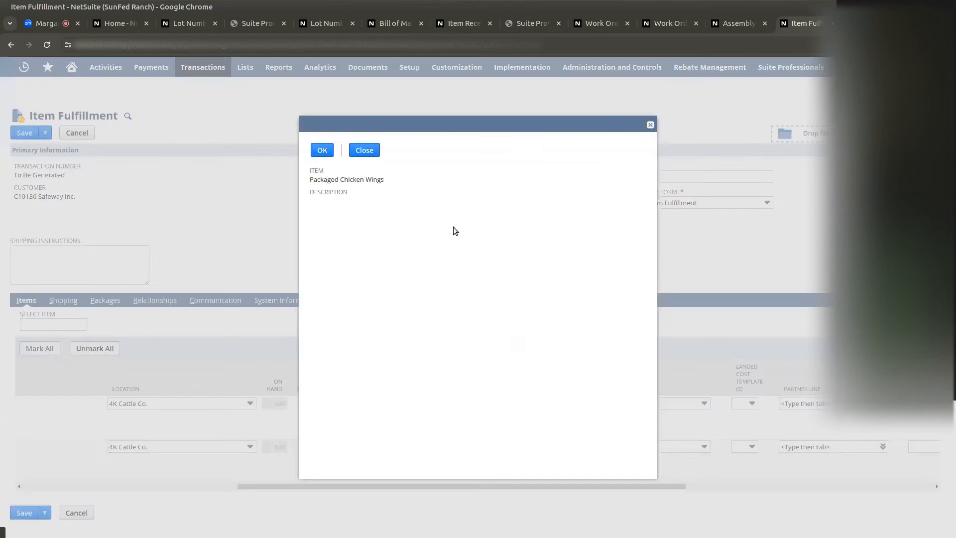
{"action": "left_click", "coordinate": [351, 281]}
{"action": "left_click", "coordinate": [345, 308]}
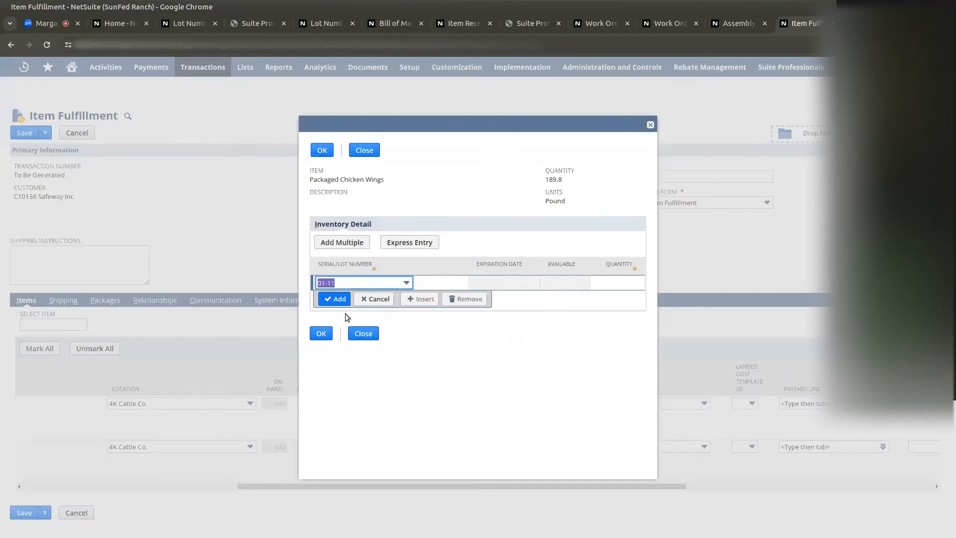
{"action": "left_click", "coordinate": [605, 286]}
{"action": "type", "text": "189.8"}
{"action": "left_click", "coordinate": [334, 299]}
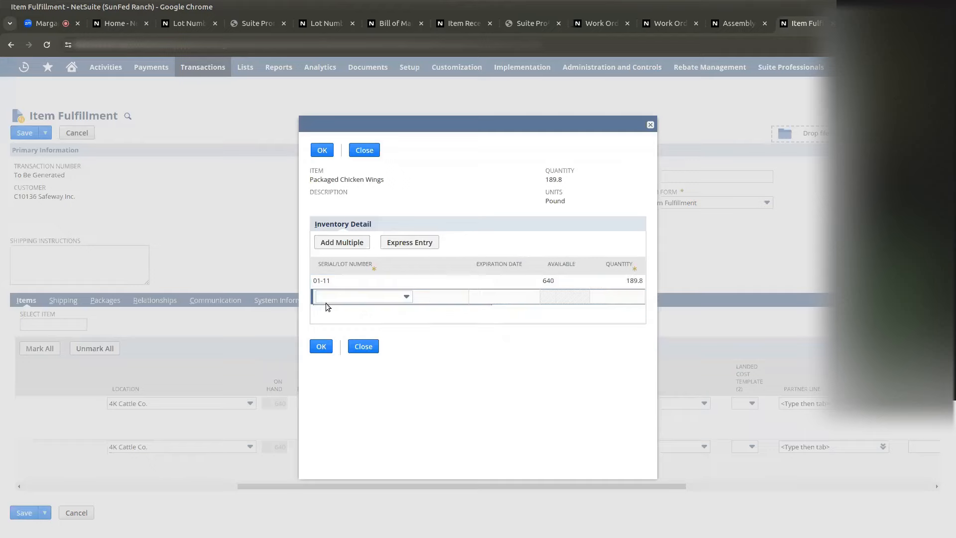
{"action": "left_click", "coordinate": [322, 151]}
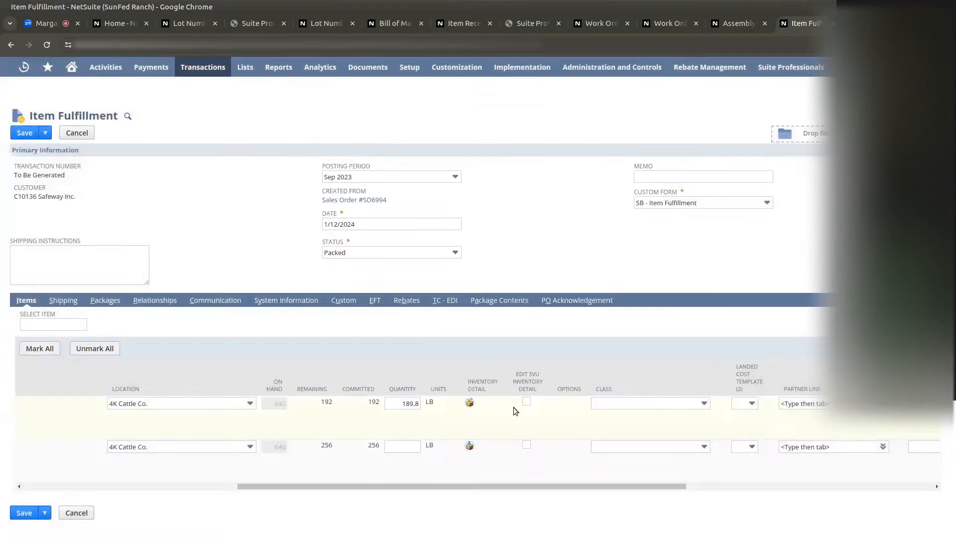
- Open the SVU inventory detail for the 3-case line and review its line quantities, NetSuite inventory detail and available SVU inventory
{"action": "left_click", "coordinate": [526, 402]}
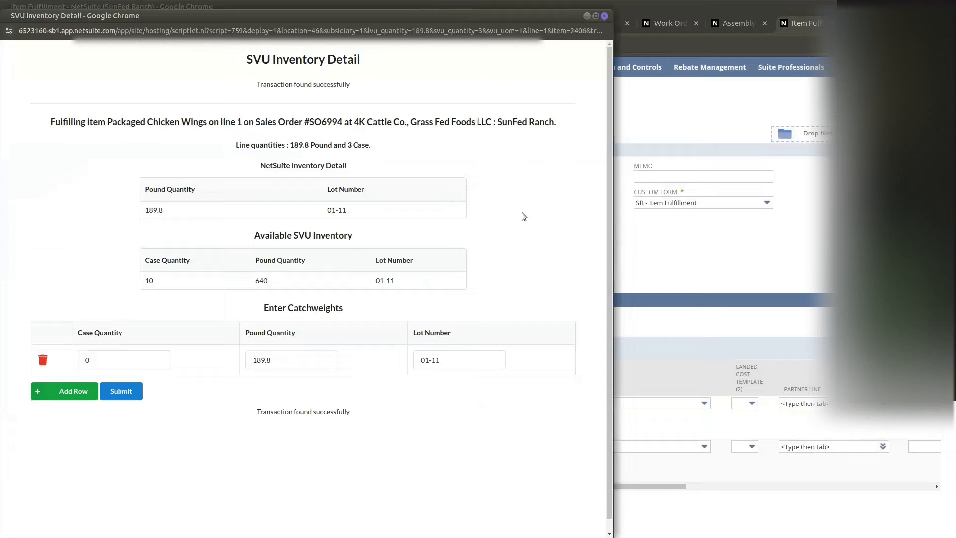
{"action": "double_click", "coordinate": [263, 235]}
{"action": "left_click_drag", "start_coordinate": [254, 235], "coordinate": [380, 240]}
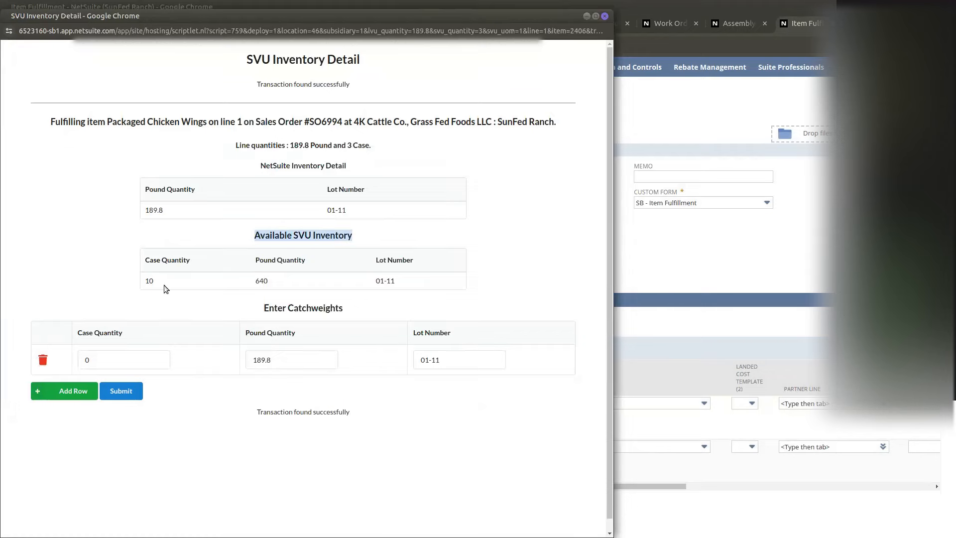
{"action": "left_click_drag", "start_coordinate": [259, 165], "coordinate": [367, 167]}
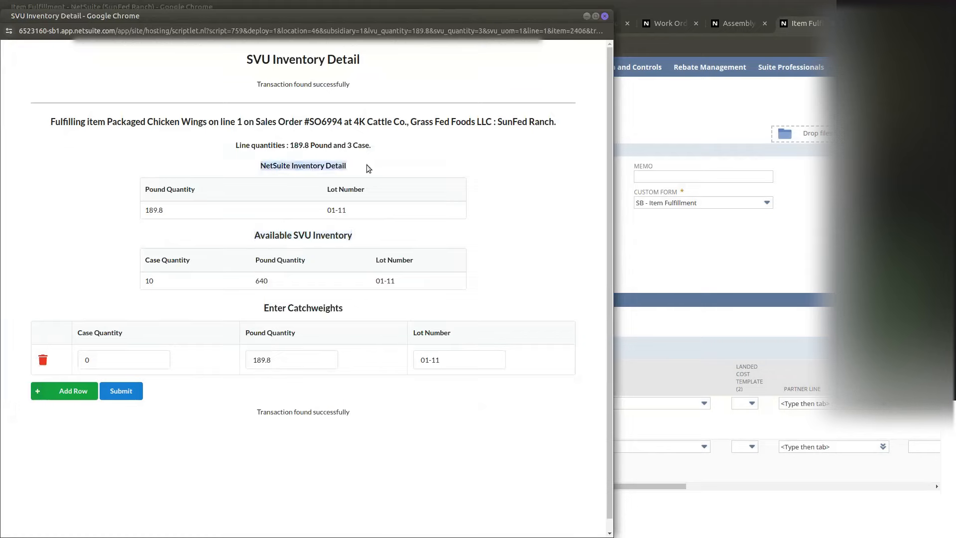
{"action": "left_click", "coordinate": [254, 216]}
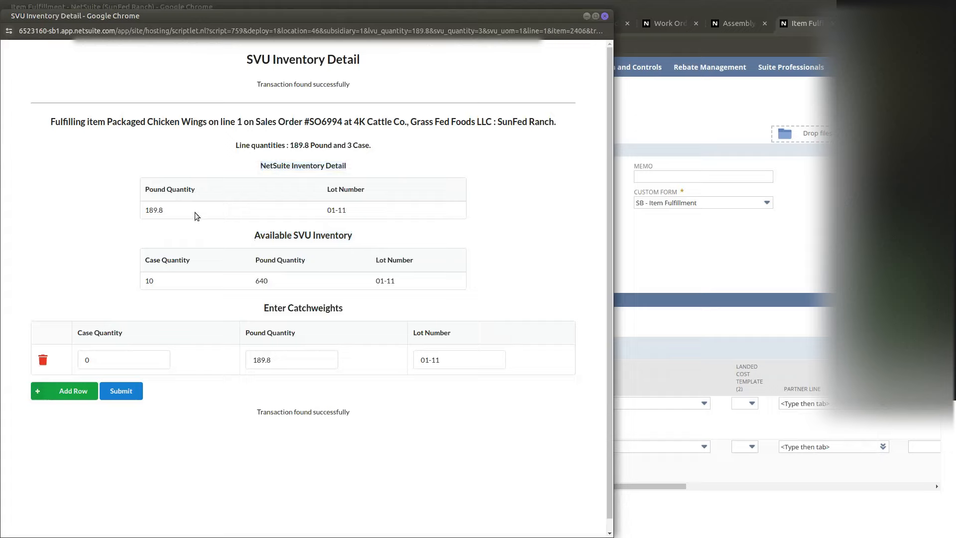
{"action": "left_click_drag", "start_coordinate": [144, 214], "coordinate": [187, 214]}
{"action": "left_click_drag", "start_coordinate": [284, 360], "coordinate": [202, 355]}
{"action": "left_click_drag", "start_coordinate": [286, 145], "coordinate": [383, 150]}
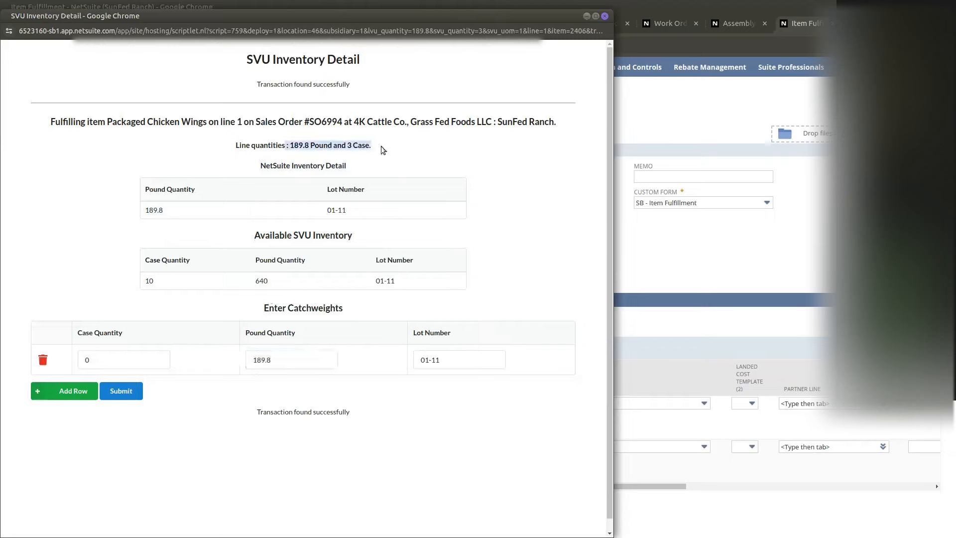
- Enter and submit a catchweight of 3 cases for the 189.8 pounds from lot 01-11
{"action": "double_click", "coordinate": [116, 353]}
{"action": "type", "text": "3"}
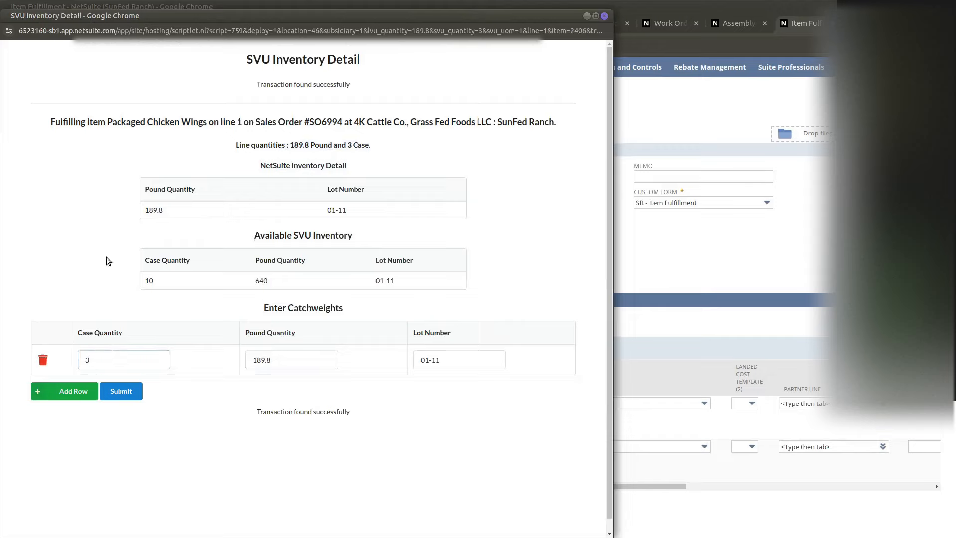
{"action": "left_click", "coordinate": [119, 360]}
{"action": "left_click", "coordinate": [113, 304]}
{"action": "left_click", "coordinate": [117, 390]}
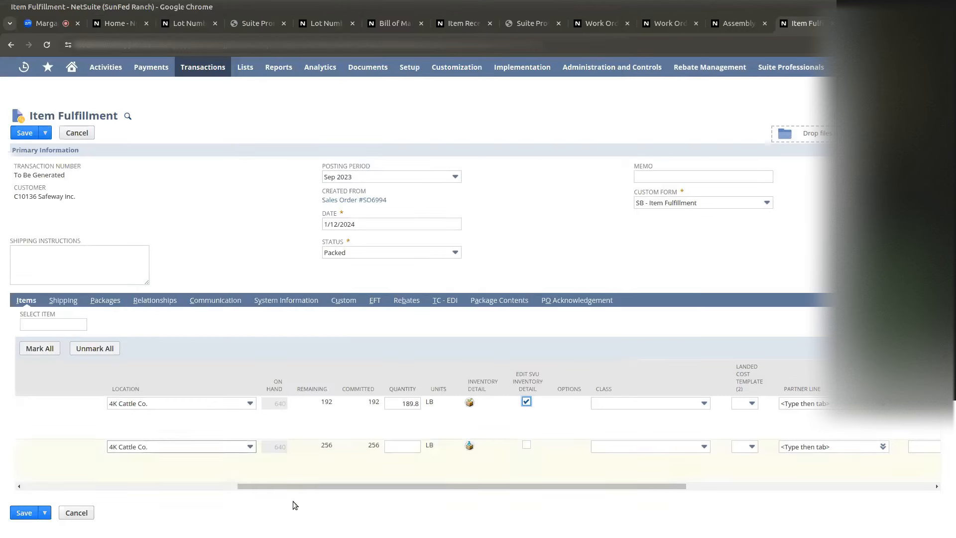
{"action": "left_click_drag", "start_coordinate": [287, 486], "coordinate": [74, 478]}
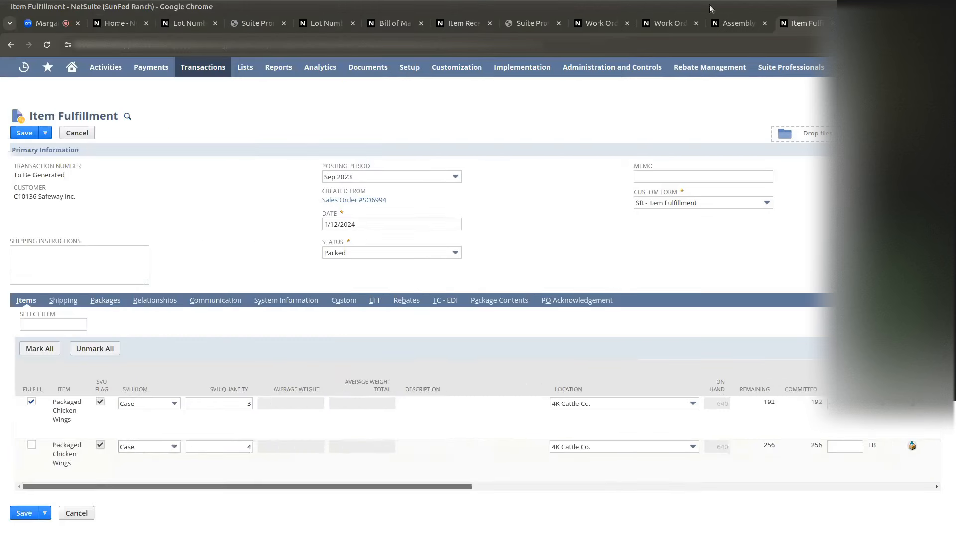
- Look up Packaged Chicken Wings in the Processing item search and check its available inventory by lot
{"action": "left_click", "coordinate": [532, 24]}
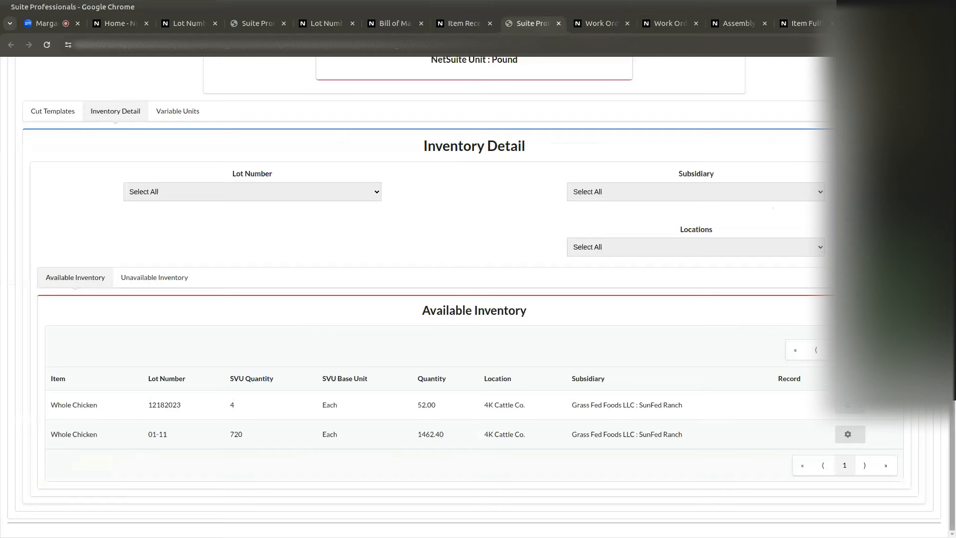
{"action": "scroll", "coordinate": [422, 220], "scroll_direction": "up", "scroll_amount": 6}
{"action": "left_click", "coordinate": [423, 220]}
{"action": "type", "text": "packag"}
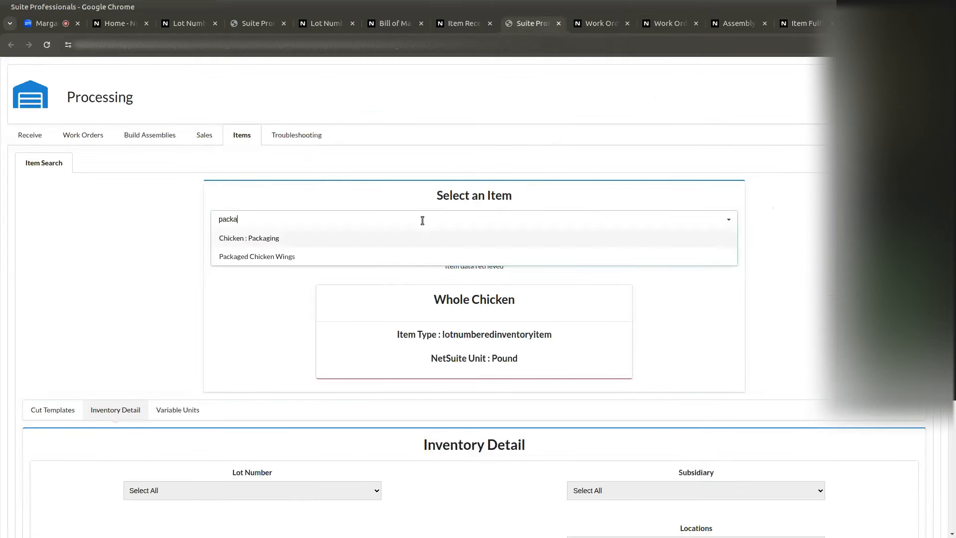
{"action": "key", "text": "Down"}
{"action": "key", "text": "Return"}
{"action": "left_click", "coordinate": [473, 245]}
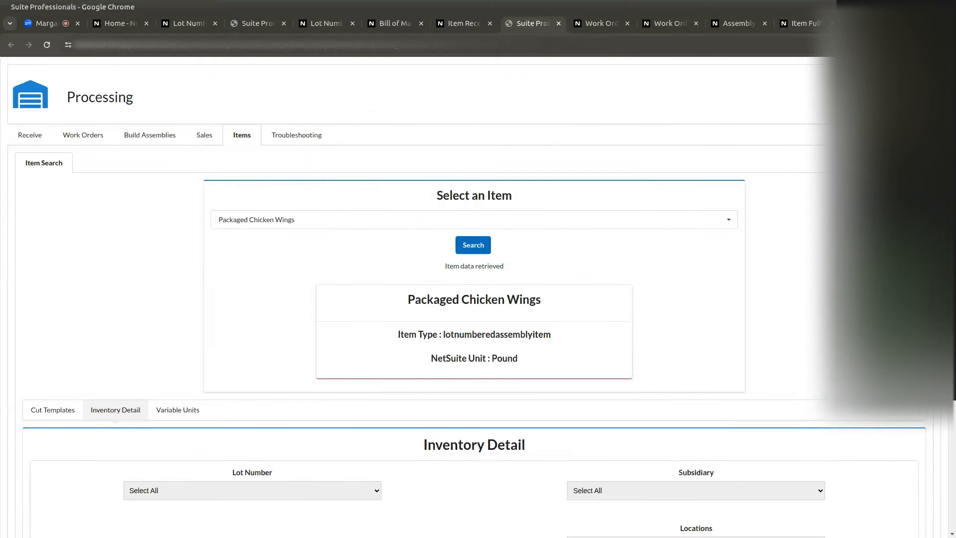
{"action": "scroll", "coordinate": [631, 262], "scroll_direction": "down", "scroll_amount": 6}
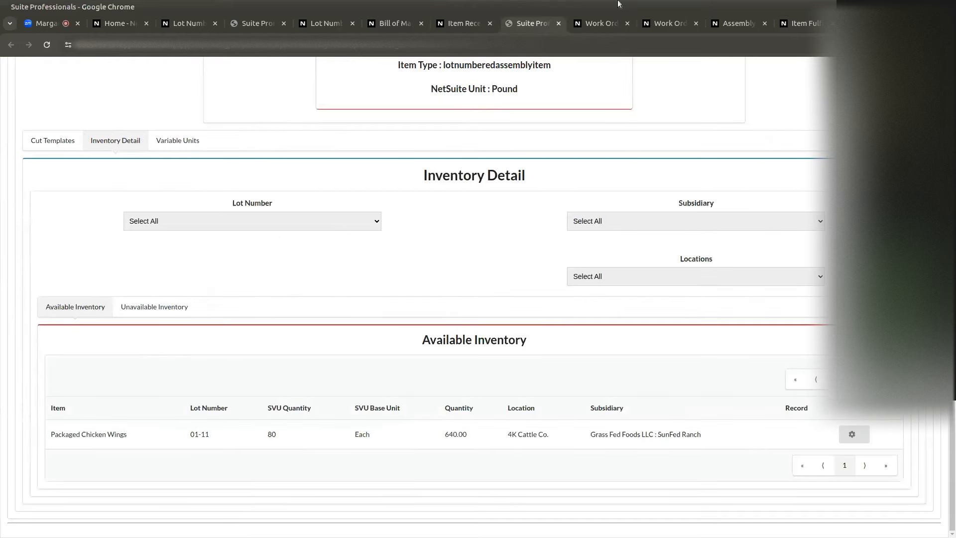
- Save the item fulfillment and refresh the Packaged Chicken Wings item data to recheck its available inventory
{"action": "left_click", "coordinate": [797, 30]}
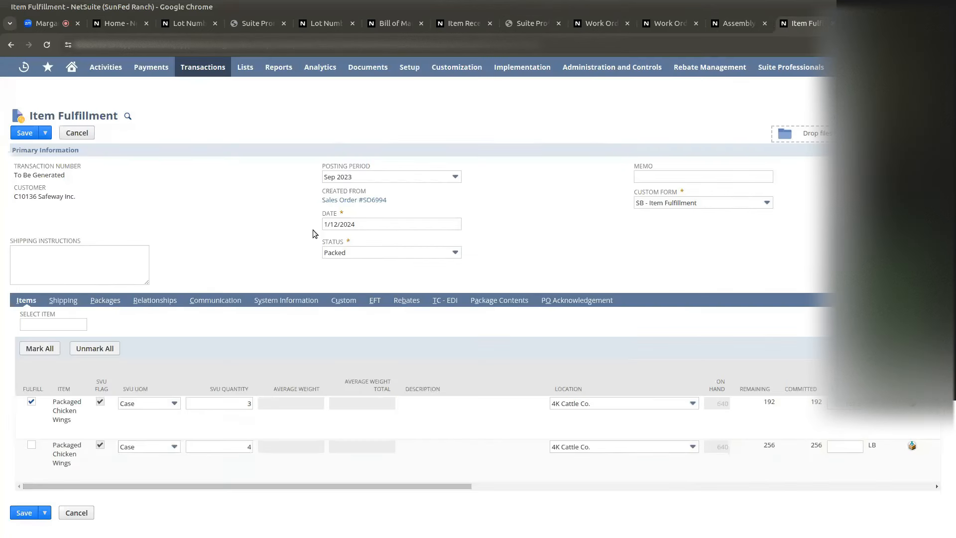
{"action": "left_click", "coordinate": [23, 135]}
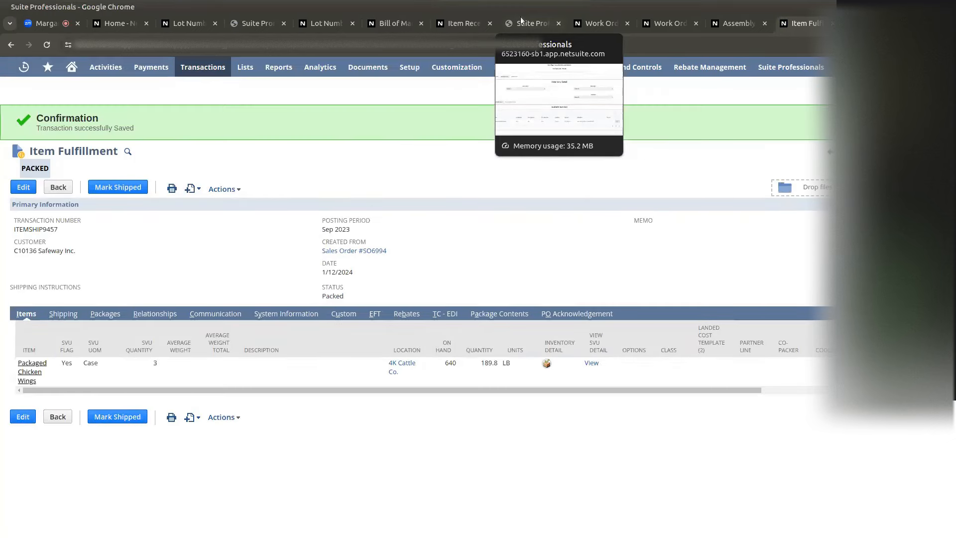
{"action": "left_click", "coordinate": [521, 17]}
{"action": "scroll", "coordinate": [768, 330], "scroll_direction": "up", "scroll_amount": 3}
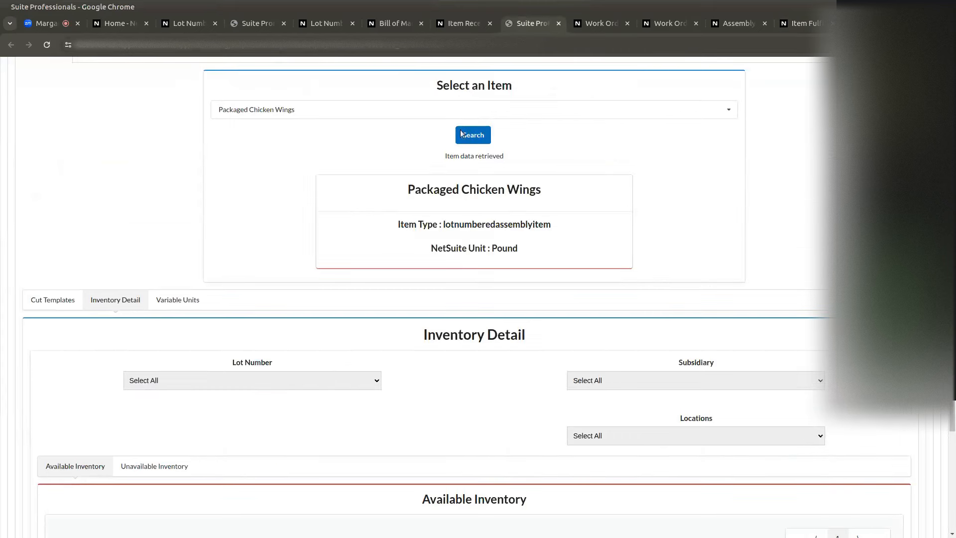
{"action": "left_click", "coordinate": [481, 134]}
{"action": "scroll", "coordinate": [760, 190], "scroll_direction": "down", "scroll_amount": 3}
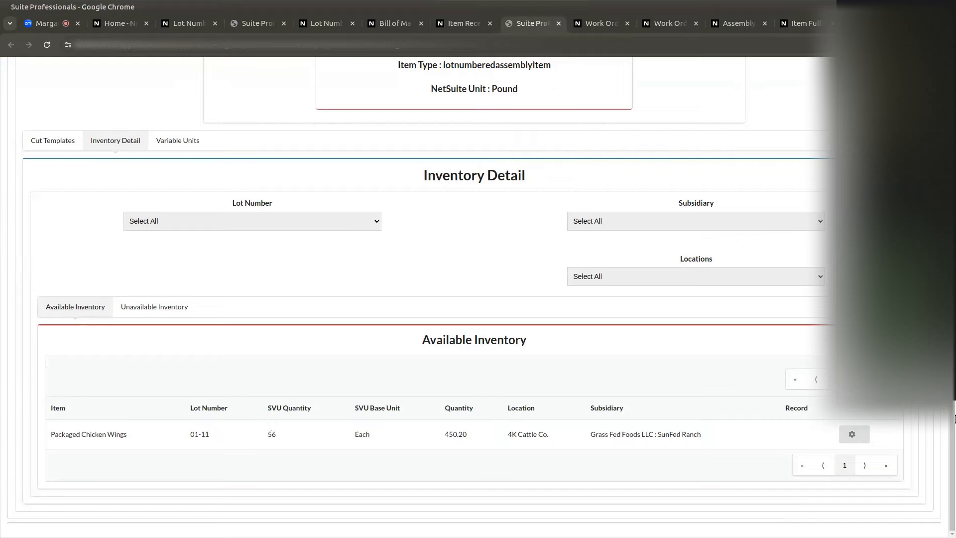
- Check the variable unit table of Packaged Chicken Wings against its available inventory detail
{"action": "scroll", "coordinate": [642, 161], "scroll_direction": "up", "scroll_amount": 4}
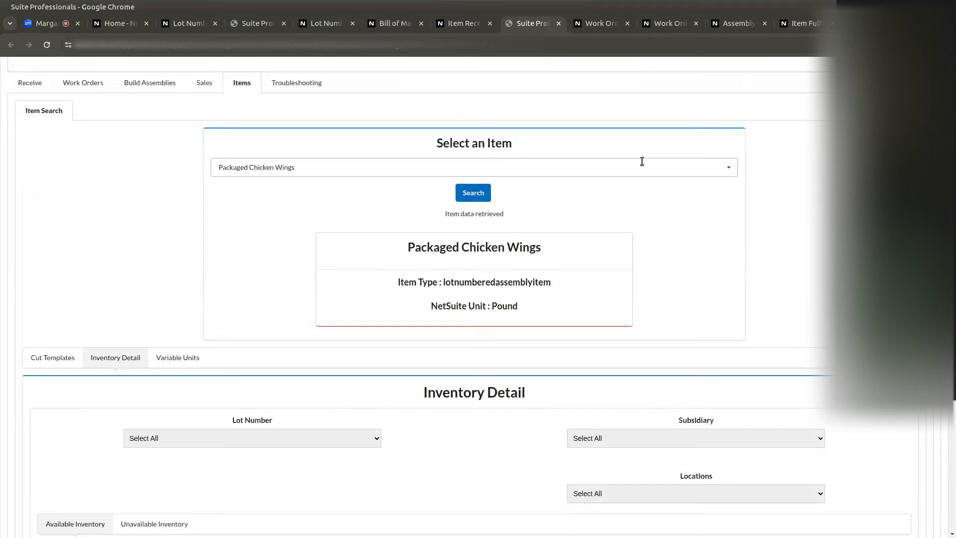
{"action": "left_click", "coordinate": [176, 357]}
{"action": "scroll", "coordinate": [711, 267], "scroll_direction": "down", "scroll_amount": 3}
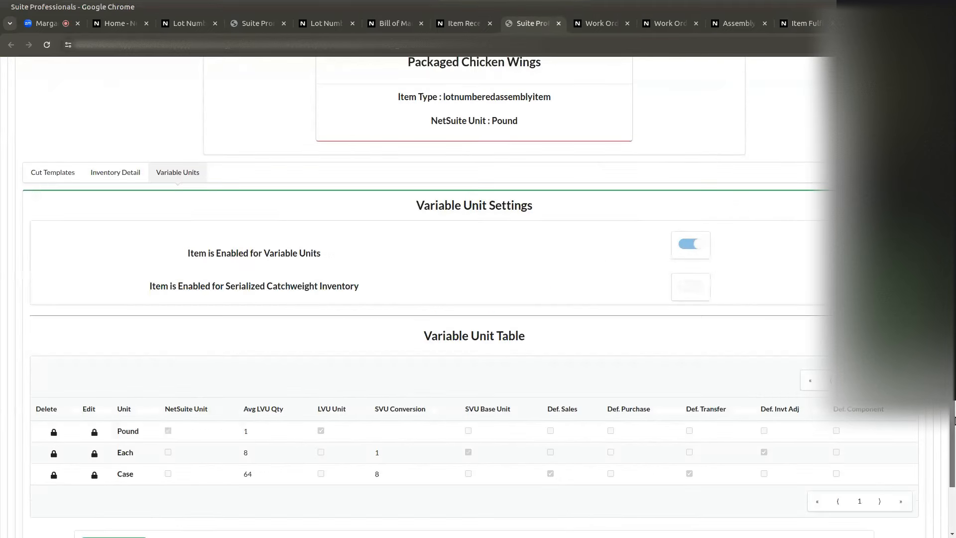
{"action": "left_click", "coordinate": [120, 174]}
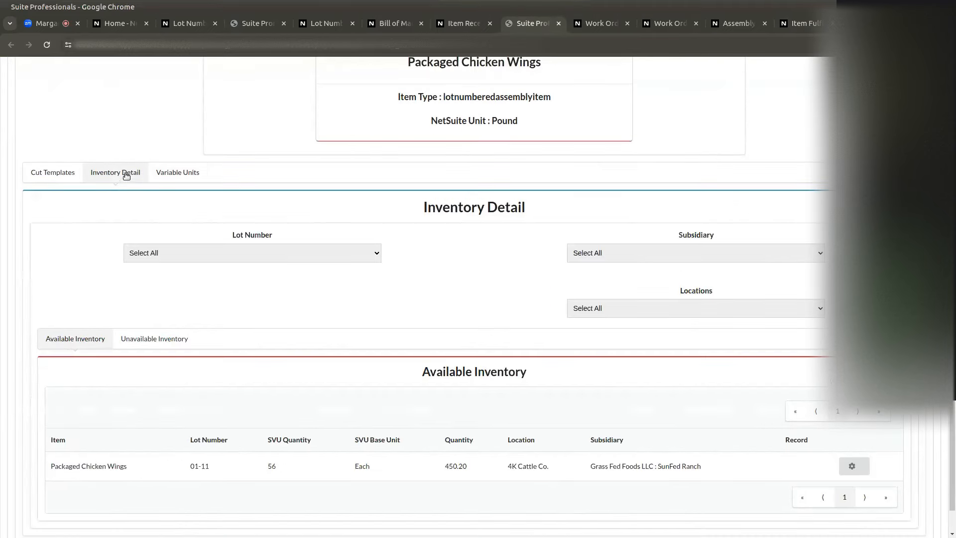
- Review the Whole Chicken item receipt, the Chicken : Whole Wing assembly's inventory detail and the saved item fulfillment
{"action": "left_click", "coordinate": [327, 25]}
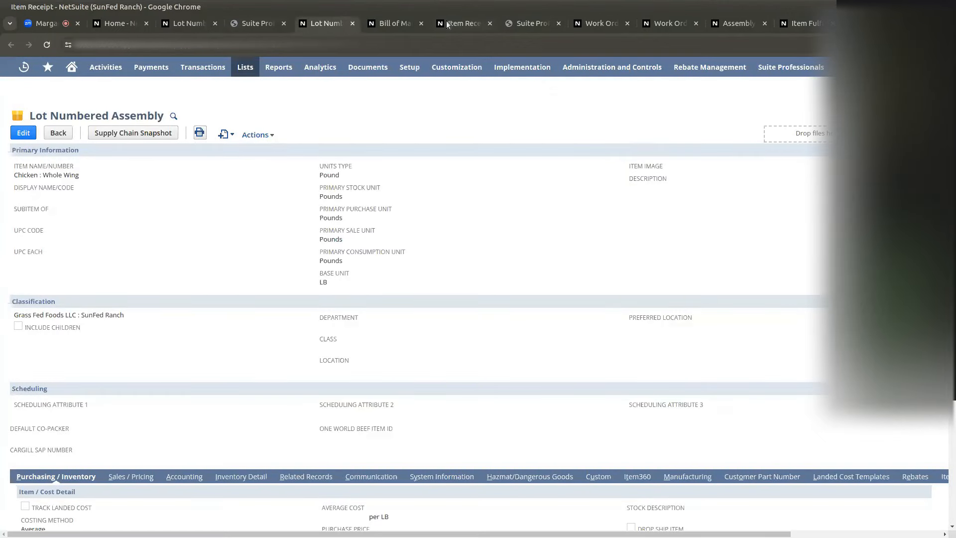
{"action": "left_click", "coordinate": [446, 20]}
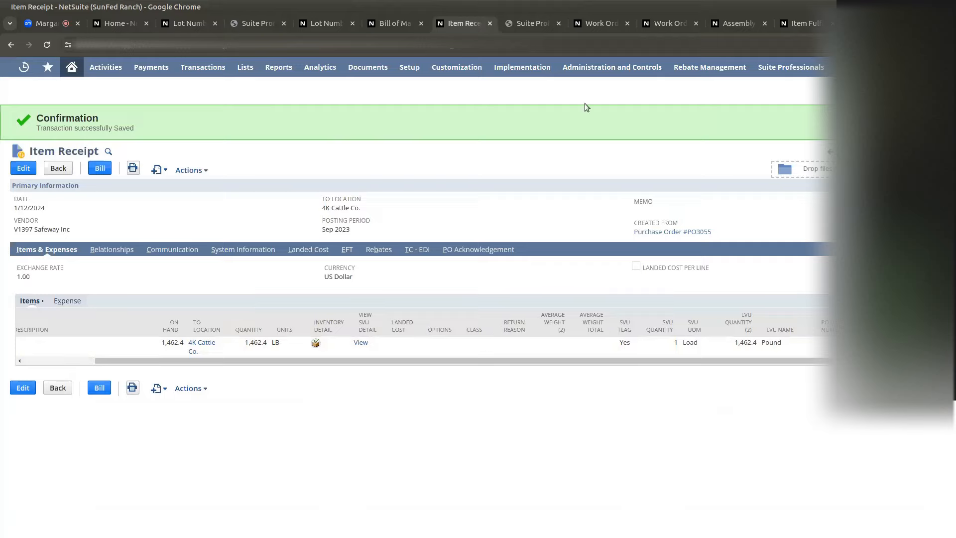
{"action": "left_click", "coordinate": [319, 22]}
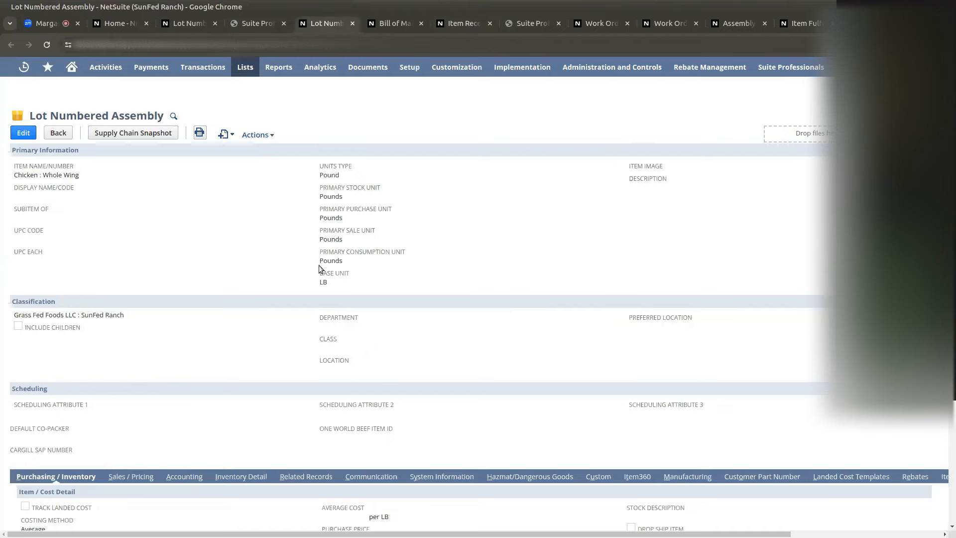
{"action": "scroll", "coordinate": [479, 319], "scroll_direction": "down", "scroll_amount": 3}
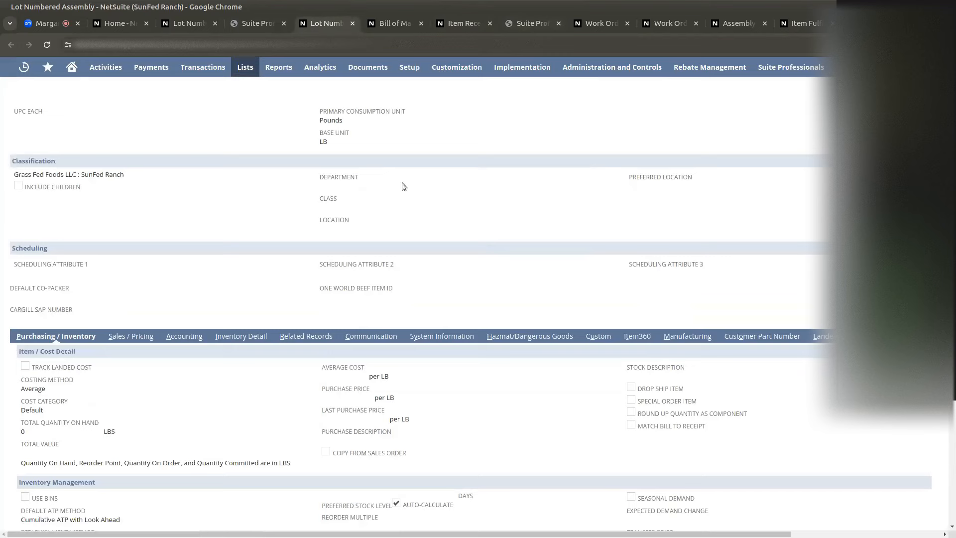
{"action": "left_click", "coordinate": [238, 336]}
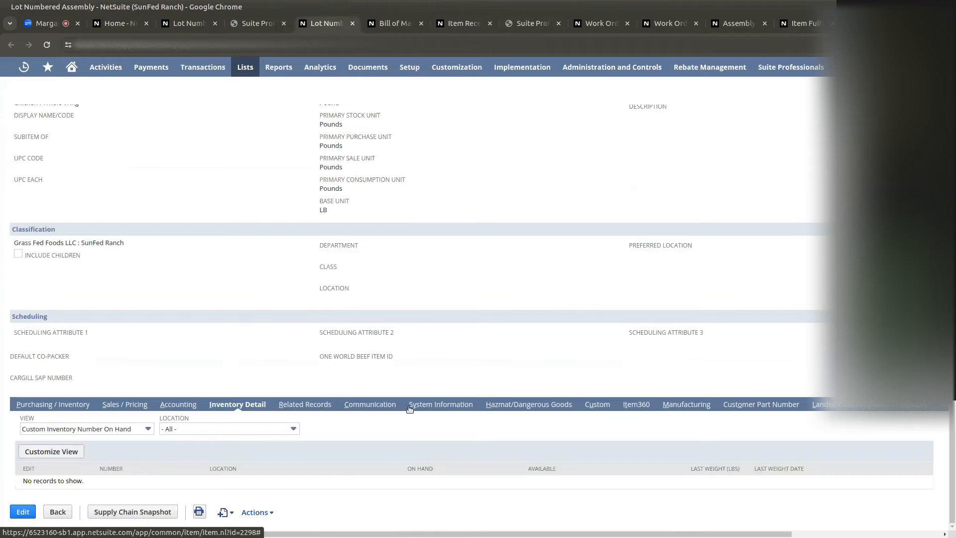
{"action": "scroll", "coordinate": [298, 349], "scroll_direction": "up", "scroll_amount": 3}
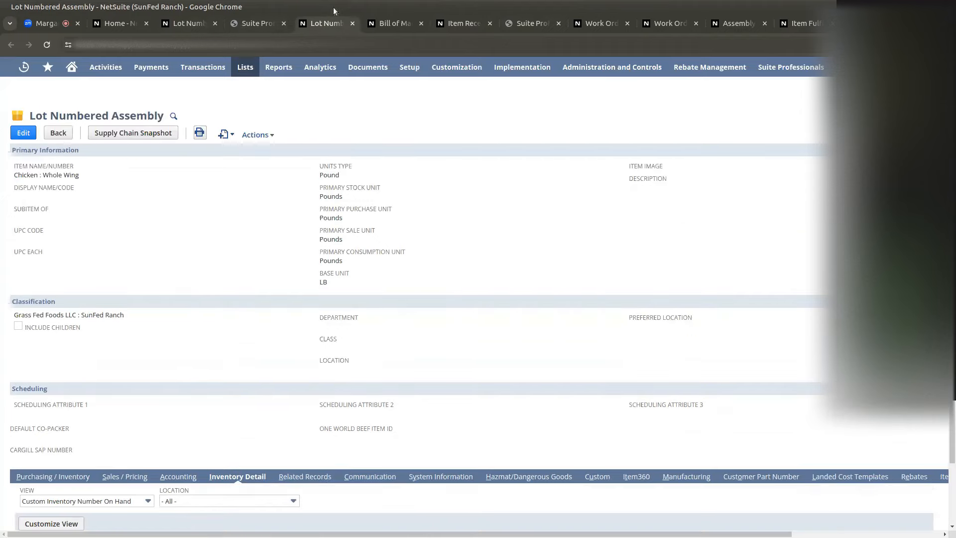
{"action": "left_click", "coordinate": [794, 23]}
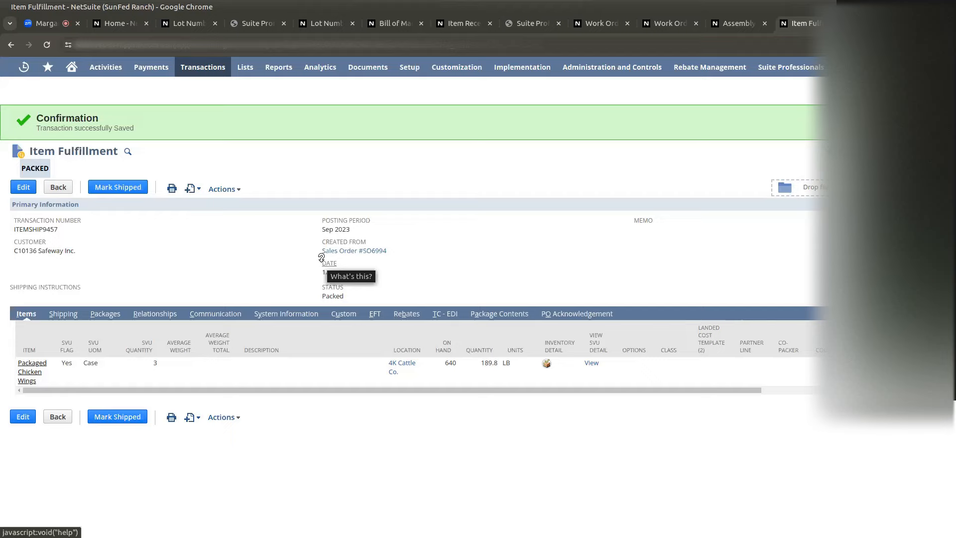
- Review the Packaged Chicken Wings variable unit table, examining the LVU Unit column and the Pound, Each and Case units
{"action": "left_click", "coordinate": [258, 23]}
{"action": "scroll", "coordinate": [293, 244], "scroll_direction": "down", "scroll_amount": 3}
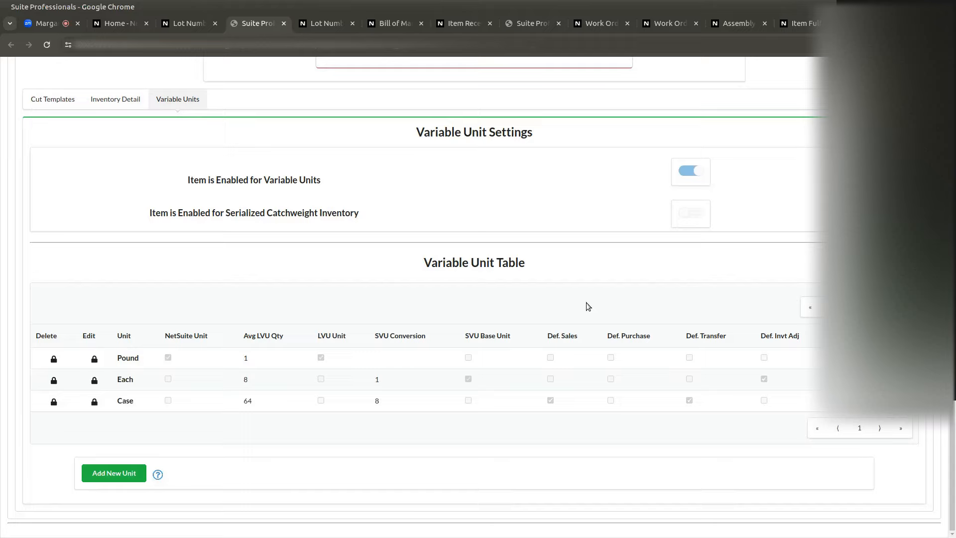
{"action": "left_click_drag", "start_coordinate": [316, 337], "coordinate": [347, 337]}
{"action": "left_click_drag", "start_coordinate": [119, 358], "coordinate": [140, 402]}
{"action": "left_click_drag", "start_coordinate": [119, 357], "coordinate": [132, 358]}
{"action": "left_click", "coordinate": [113, 474]}
{"action": "left_click", "coordinate": [604, 130]}
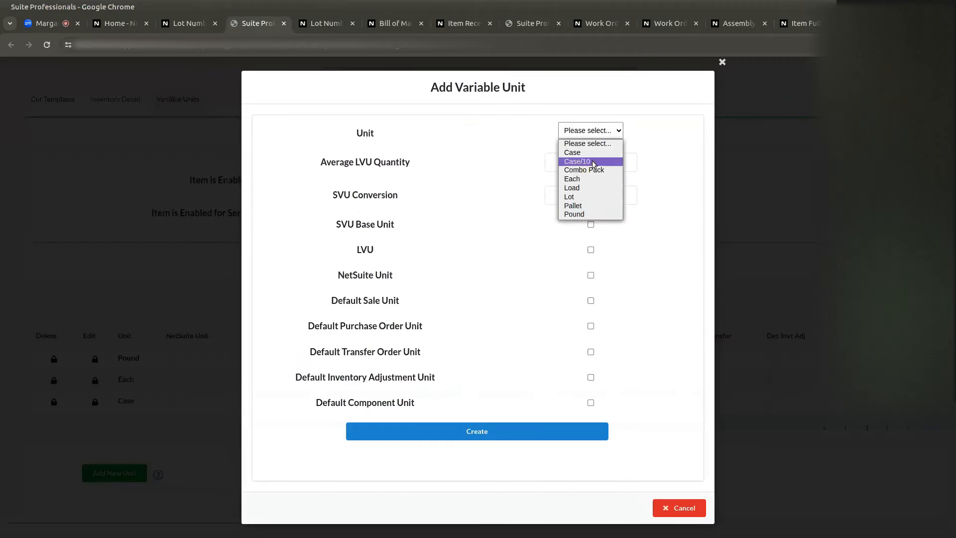
{"action": "left_click", "coordinate": [590, 178]}
{"action": "left_click", "coordinate": [612, 134]}
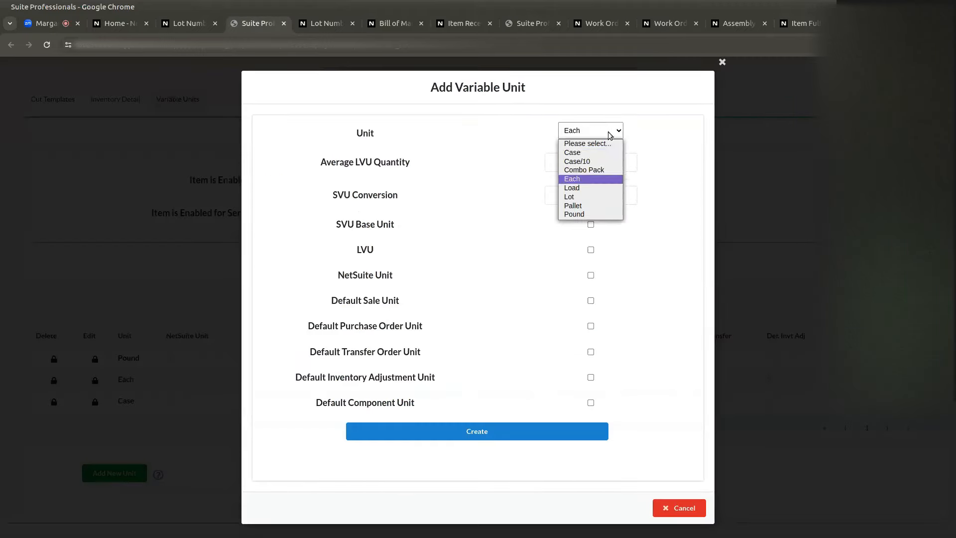
{"action": "left_click", "coordinate": [722, 61]}
{"action": "left_click", "coordinate": [722, 62]}
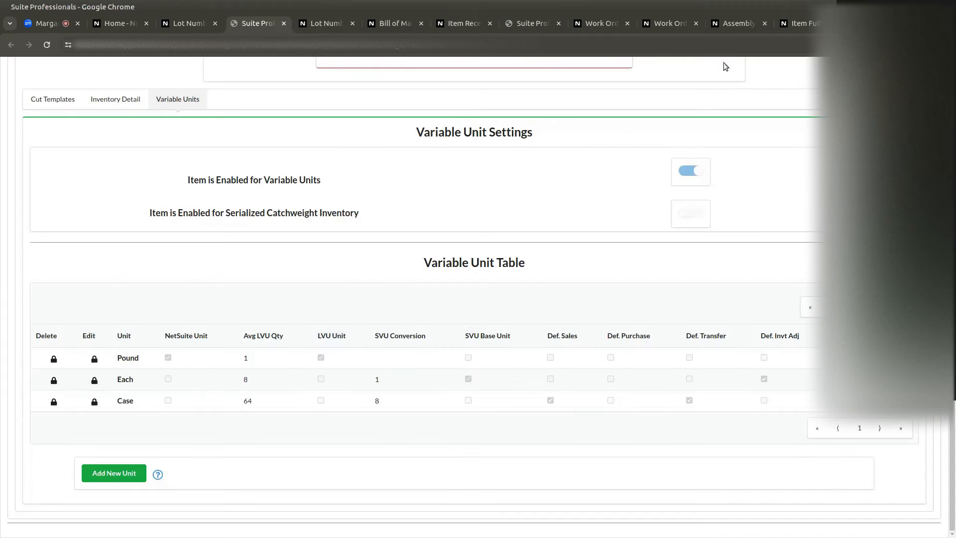
- Examine the Each and Case units and the SVU Base Unit column in the variable unit table
{"action": "left_click_drag", "start_coordinate": [117, 380], "coordinate": [131, 380]}
{"action": "left_click_drag", "start_coordinate": [470, 336], "coordinate": [521, 336]}
{"action": "left_click", "coordinate": [124, 401]}
- Add a Combo Pack variable unit to Packaged Chicken Wings with an average LVU quantity of 12 and an SVU conversion of 4
{"action": "left_click", "coordinate": [111, 472]}
{"action": "left_click", "coordinate": [604, 132]}
{"action": "left_click", "coordinate": [592, 188]}
{"action": "left_click", "coordinate": [617, 131]}
{"action": "left_click", "coordinate": [573, 206]}
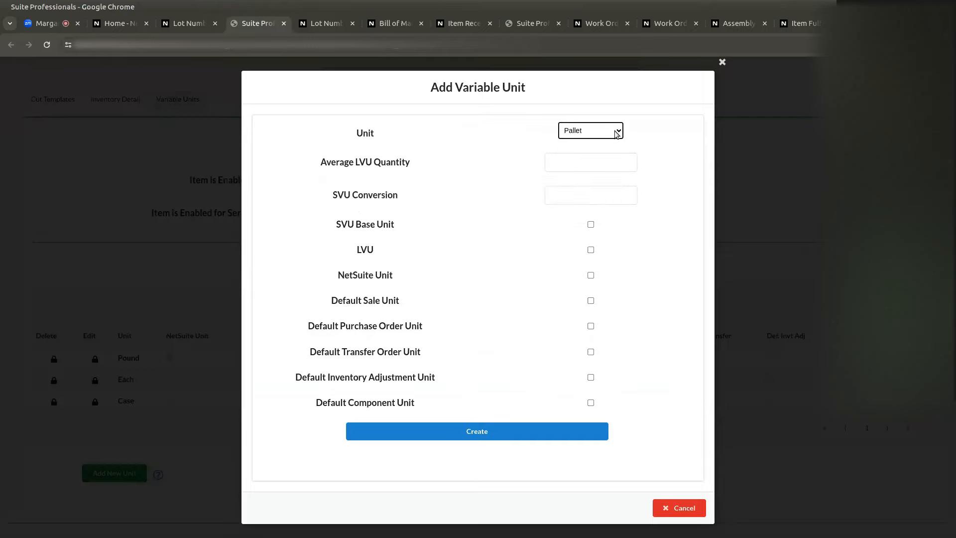
{"action": "left_click", "coordinate": [615, 133]}
{"action": "left_click", "coordinate": [589, 170]}
{"action": "left_click", "coordinate": [570, 189]}
{"action": "type", "text": "4"}
{"action": "left_click", "coordinate": [592, 163]}
{"action": "type", "text": "12"}
{"action": "left_click", "coordinate": [519, 436]}
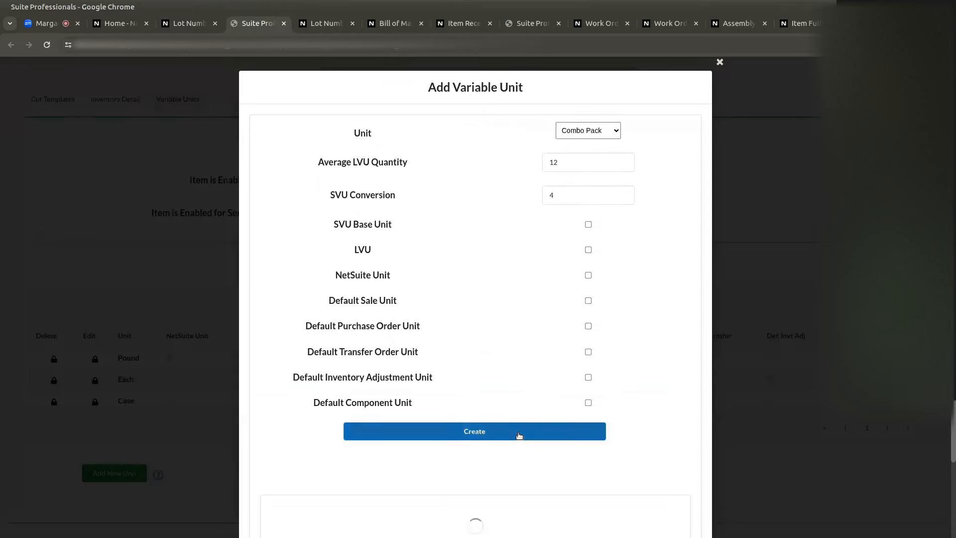
{"action": "left_click", "coordinate": [720, 63]}
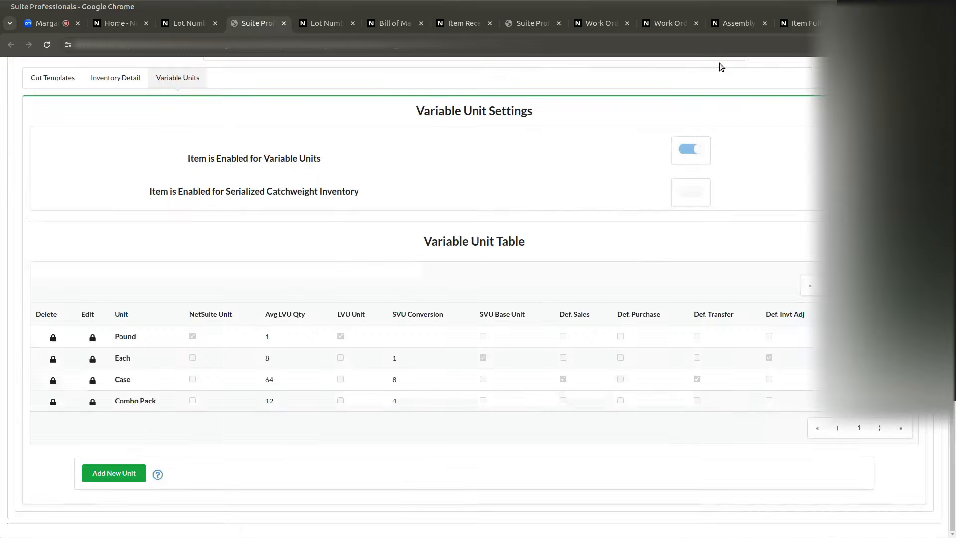
- Compare the LVU Unit, SVU Base Unit and NetSuite Unit columns for the Pound, Each and Case units
{"action": "left_click_drag", "start_coordinate": [338, 314], "coordinate": [367, 315]}
{"action": "left_click", "coordinate": [488, 310]}
{"action": "double_click", "coordinate": [124, 337]}
{"action": "double_click", "coordinate": [122, 357]}
{"action": "double_click", "coordinate": [122, 379]}
{"action": "left_click", "coordinate": [362, 268]}
{"action": "left_click_drag", "start_coordinate": [193, 314], "coordinate": [252, 319]}
- Revisit the item receipt and Whole Chicken record, and reload the Packaged Chicken Wings data in the Processing item search
{"action": "left_click", "coordinate": [455, 24]}
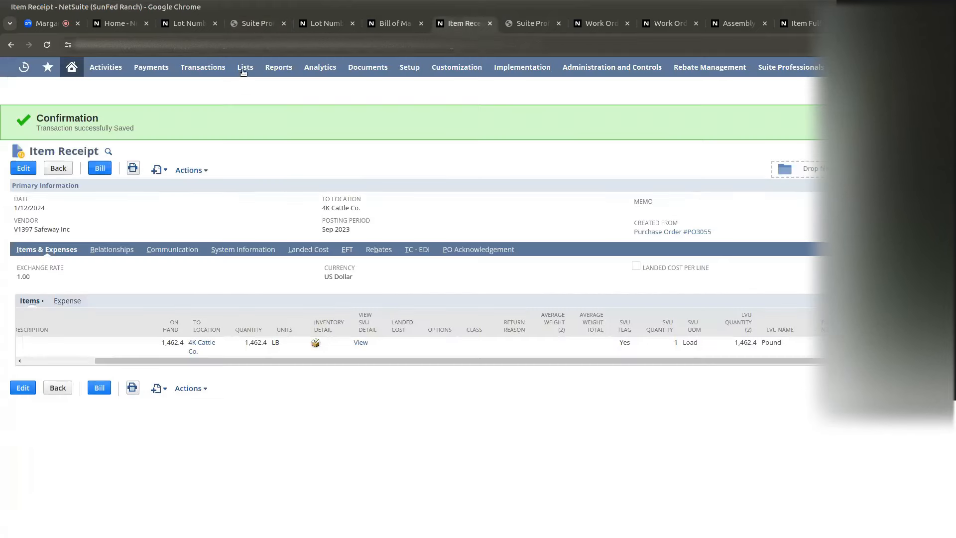
{"action": "left_click", "coordinate": [189, 22]}
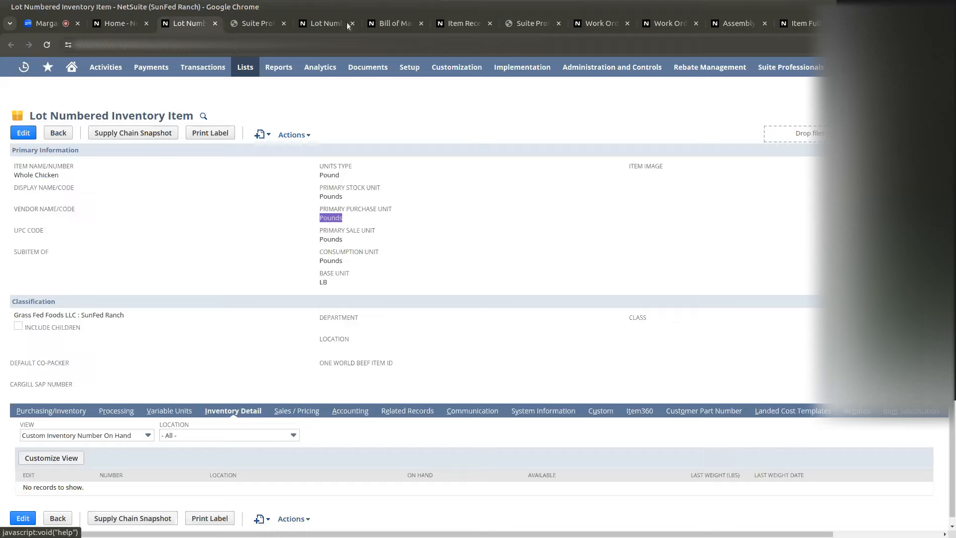
{"action": "left_click", "coordinate": [258, 23]}
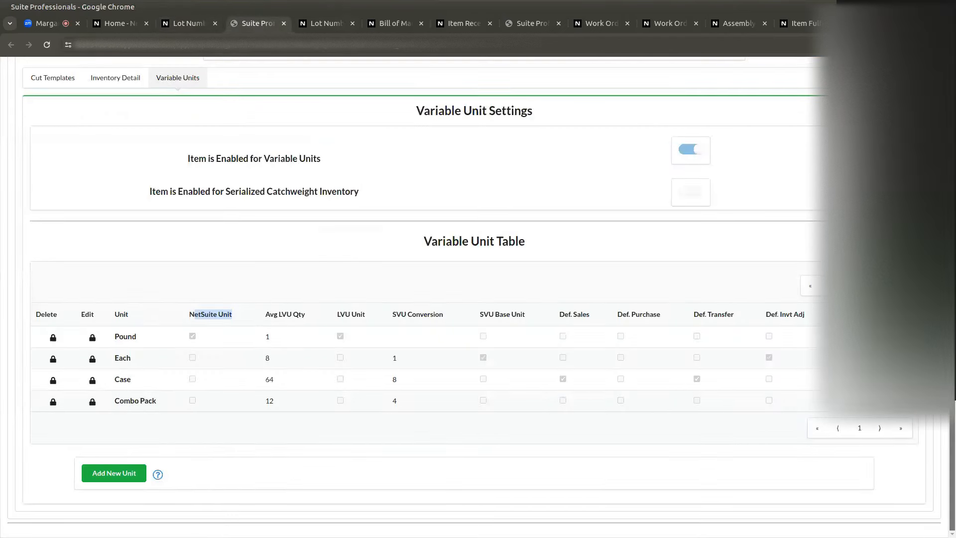
{"action": "scroll", "coordinate": [478, 299], "scroll_direction": "up", "scroll_amount": 5}
{"action": "scroll", "coordinate": [478, 299], "scroll_direction": "up", "scroll_amount": 3}
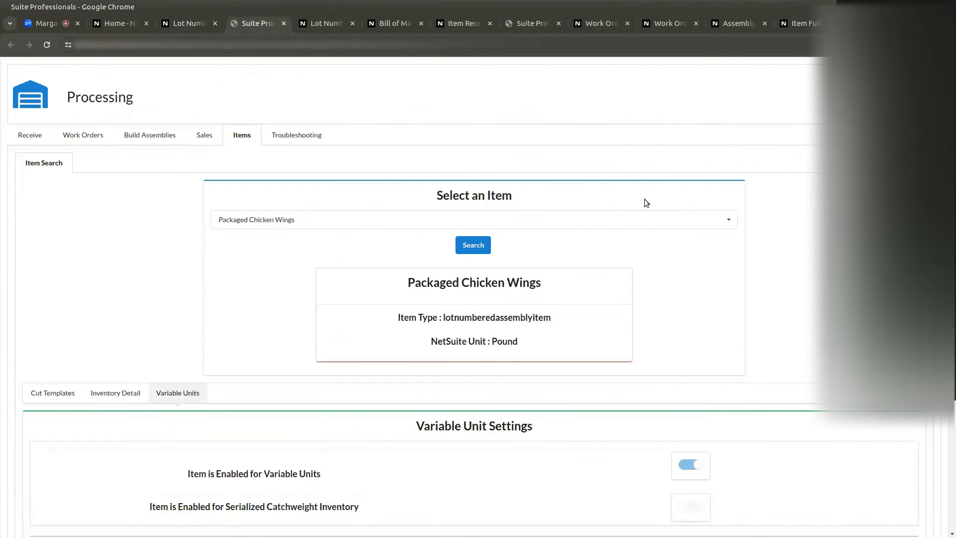
{"action": "left_click", "coordinate": [474, 246]}
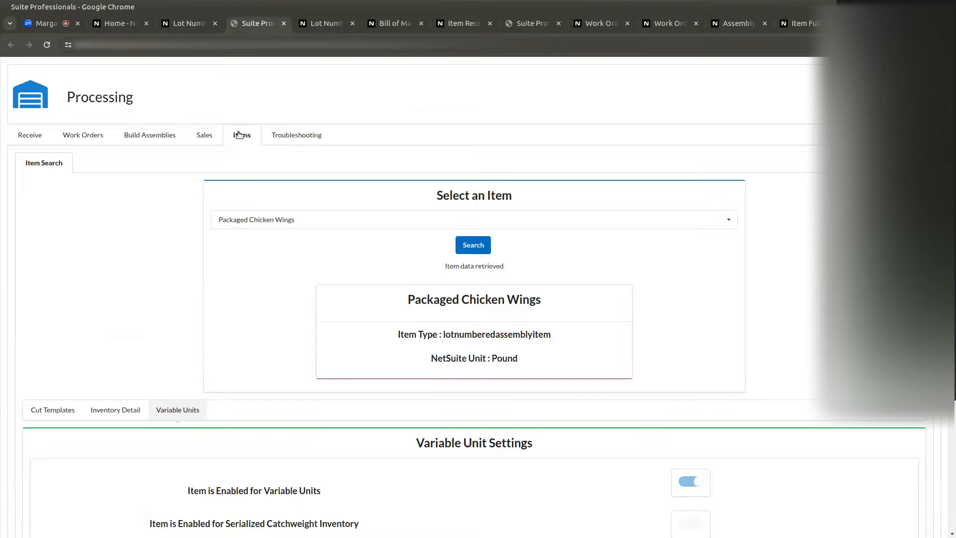
- Open Processing from the Whole Chicken record and retrieve the Whole Chicken data in the item search
{"action": "left_click", "coordinate": [189, 24]}
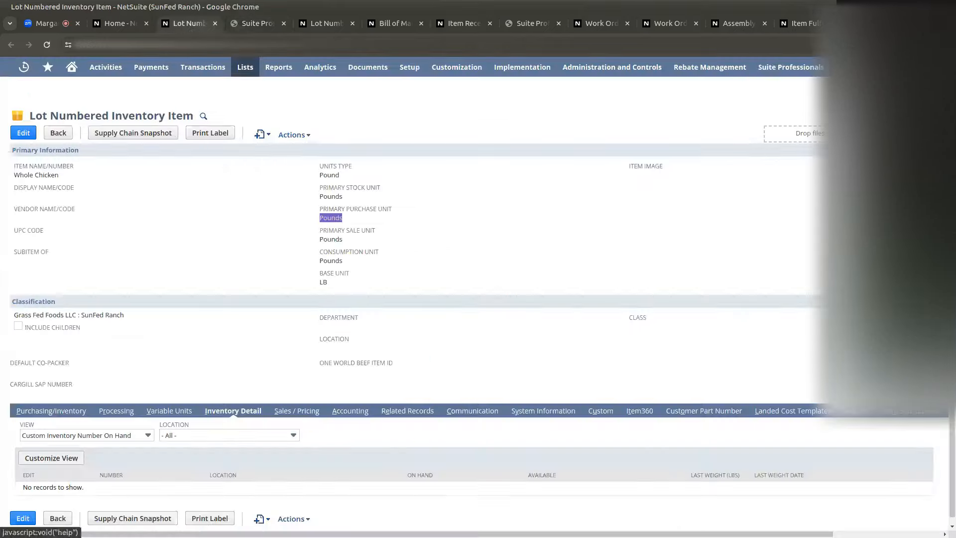
{"action": "mouse_move", "coordinate": [805, 68]}
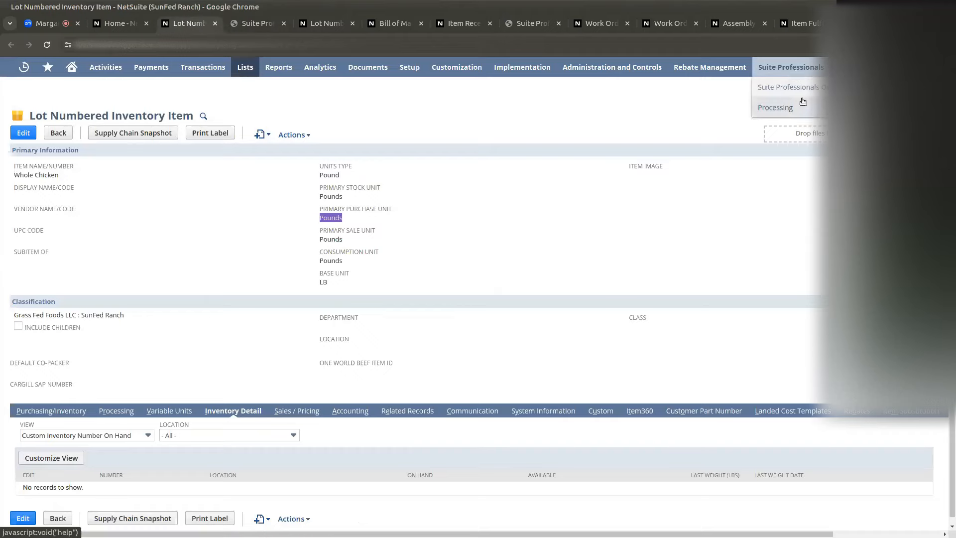
{"action": "left_click", "coordinate": [775, 107]}
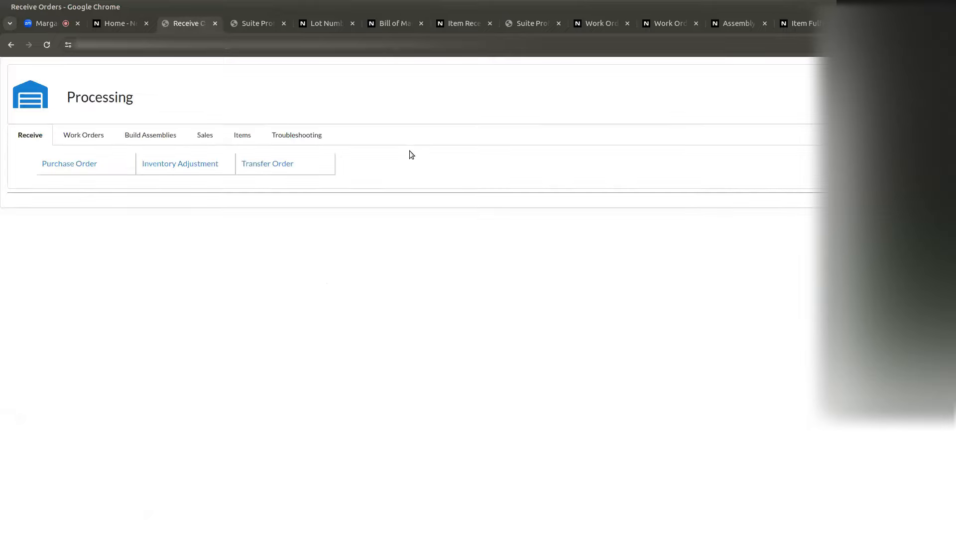
{"action": "left_click", "coordinate": [247, 138]}
{"action": "left_click", "coordinate": [333, 219]}
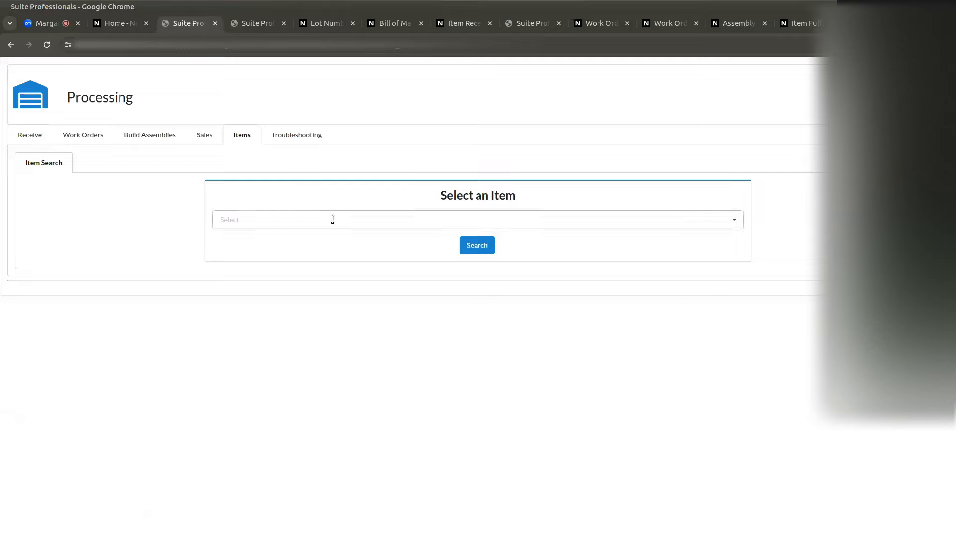
{"action": "type", "text": "whole"}
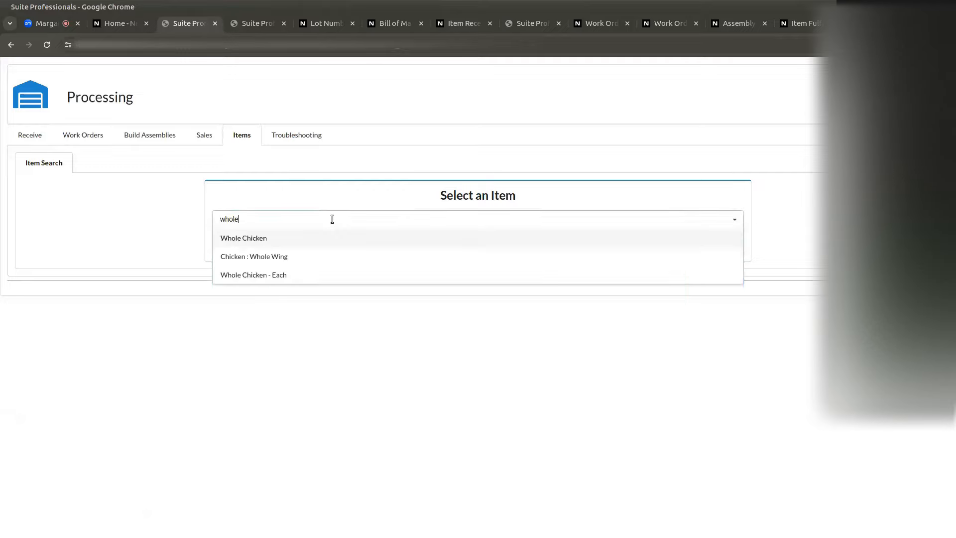
{"action": "key", "text": "Return"}
{"action": "left_click", "coordinate": [477, 245]}
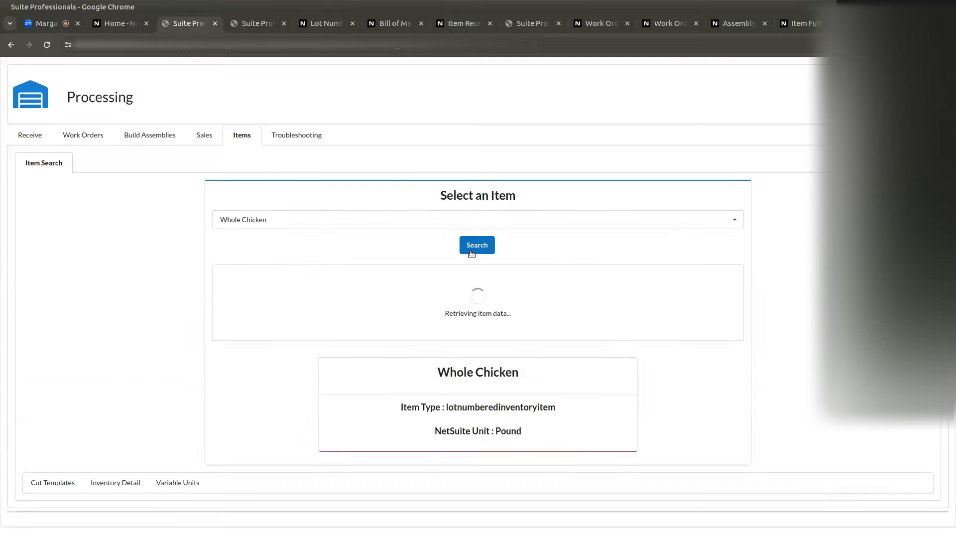
- Look through Whole Chicken's inventory detail, variable unit settings and cut templates
{"action": "left_click", "coordinate": [174, 408]}
{"action": "left_click", "coordinate": [130, 409]}
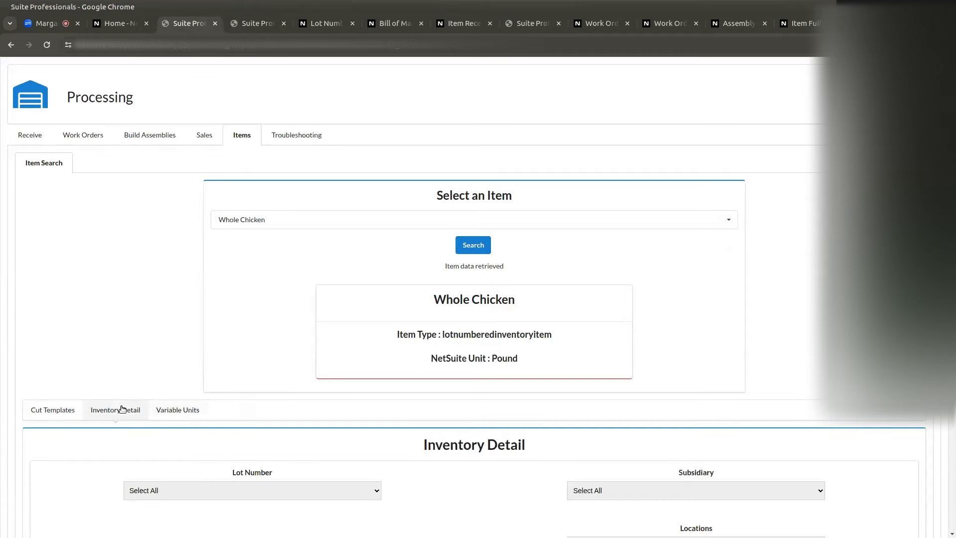
{"action": "left_click", "coordinate": [184, 410]}
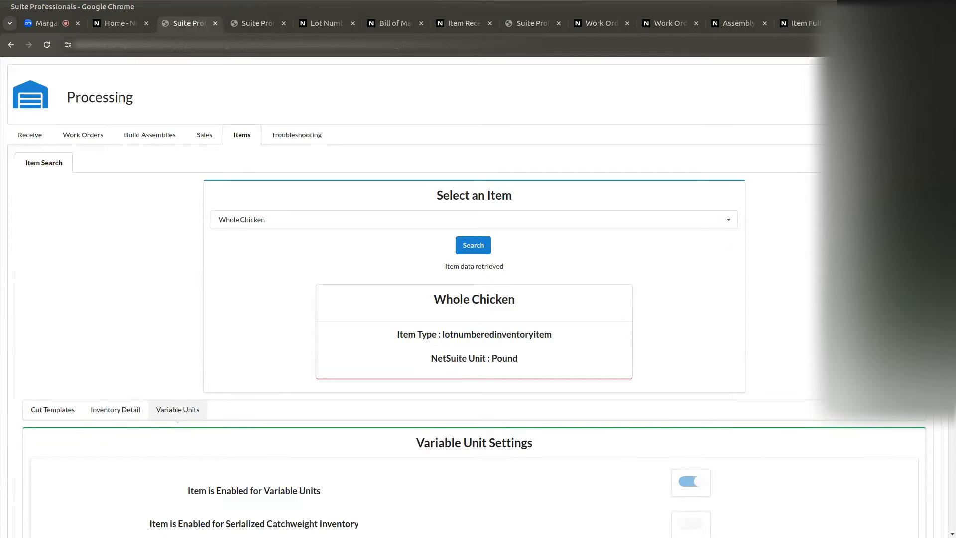
{"action": "scroll", "coordinate": [184, 412], "scroll_direction": "down", "scroll_amount": 2}
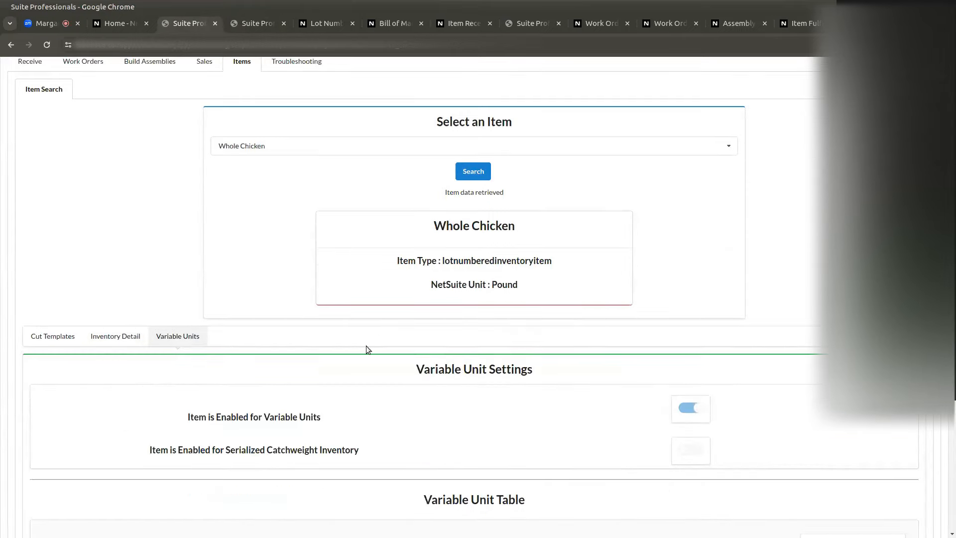
{"action": "left_click", "coordinate": [40, 336]}
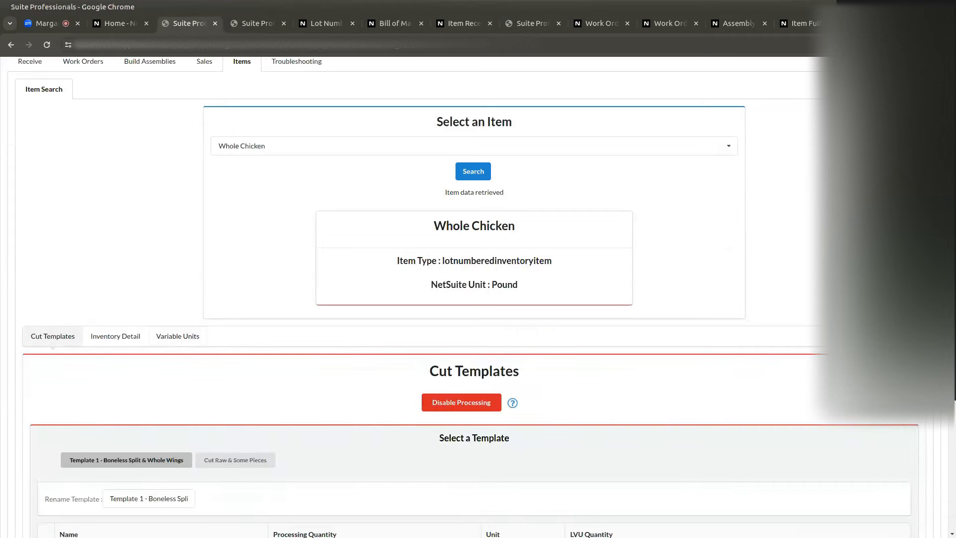
- View the work order options and the assembly build search page in Processing
{"action": "scroll", "coordinate": [361, 292], "scroll_direction": "up", "scroll_amount": 2}
{"action": "left_click", "coordinate": [91, 145]}
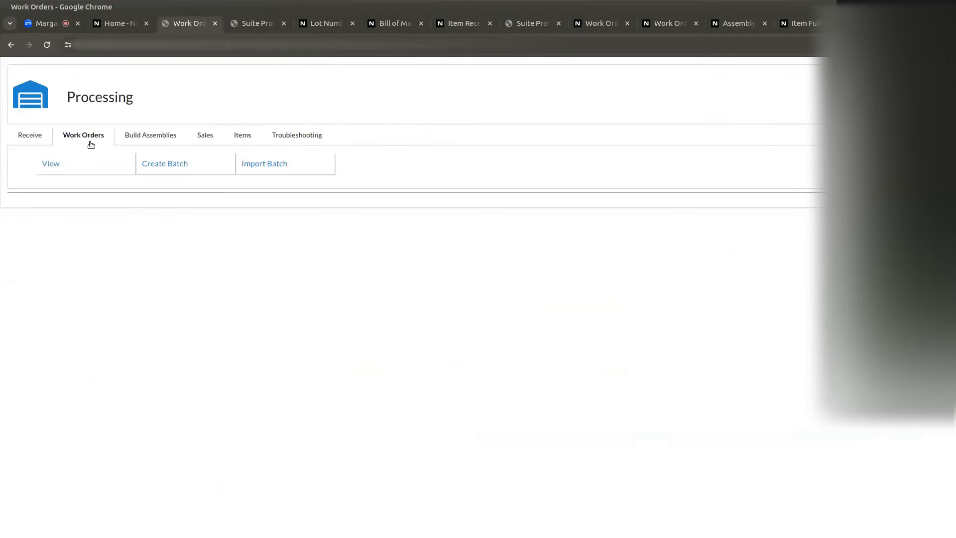
{"action": "left_click", "coordinate": [167, 165]}
{"action": "left_click", "coordinate": [156, 143]}
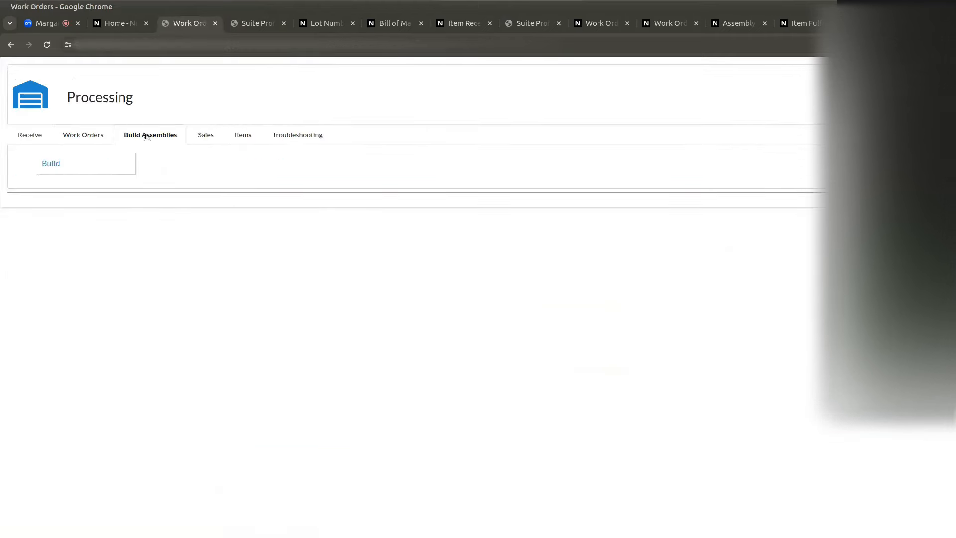
{"action": "left_click", "coordinate": [62, 164]}
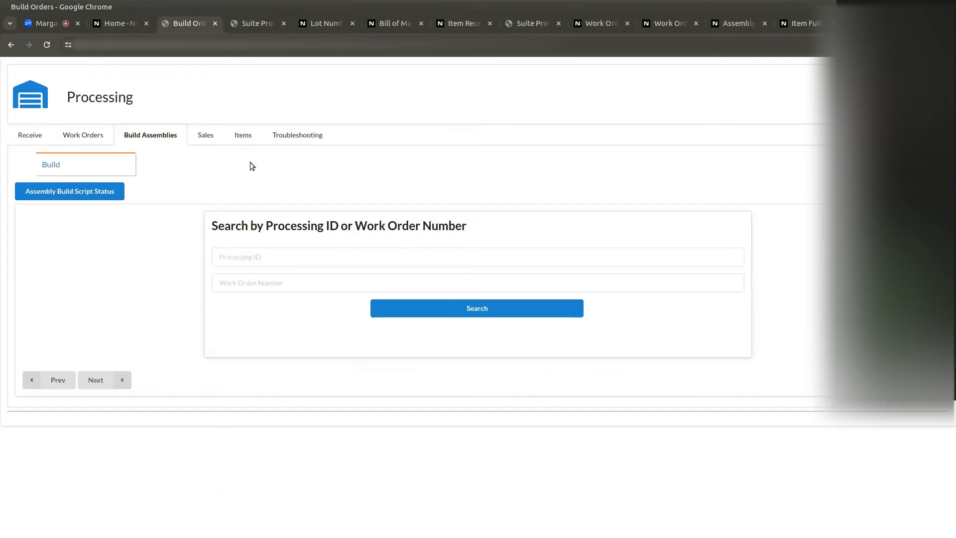
- Reload the Whole Chicken item data and examine the quantities and units in the Boneless Split & Whole Wings cut template
{"action": "left_click", "coordinate": [234, 135]}
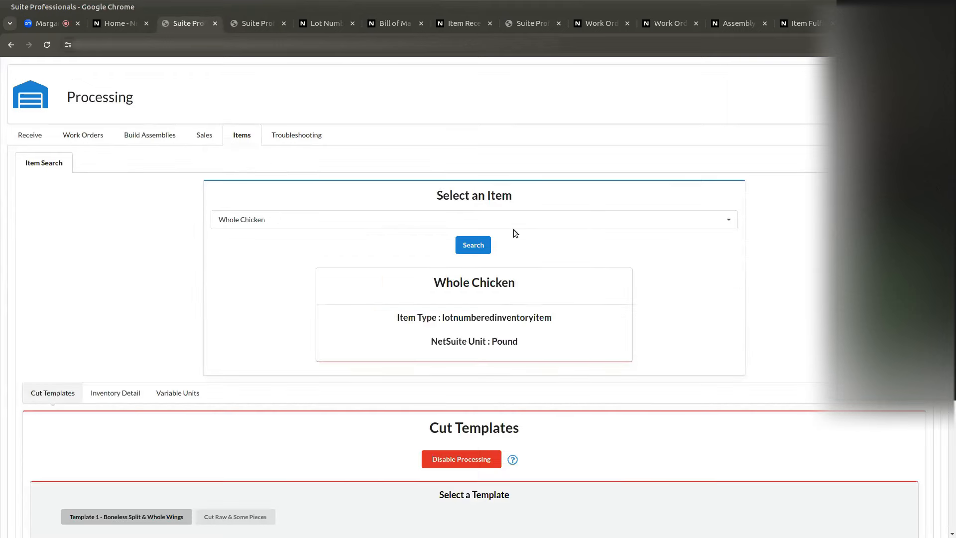
{"action": "left_click", "coordinate": [473, 245]}
{"action": "scroll", "coordinate": [473, 299], "scroll_direction": "down", "scroll_amount": 5}
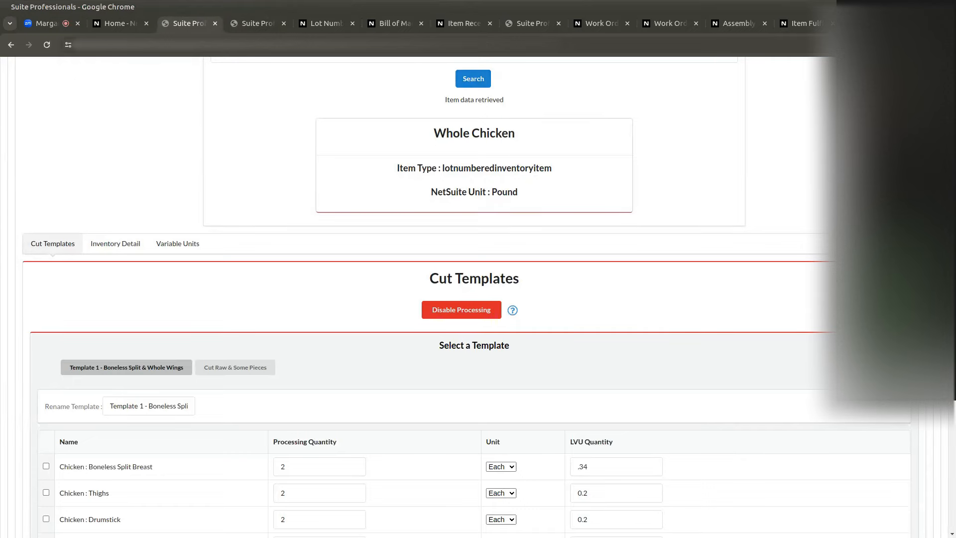
{"action": "scroll", "coordinate": [809, 188], "scroll_direction": "up", "scroll_amount": 5}
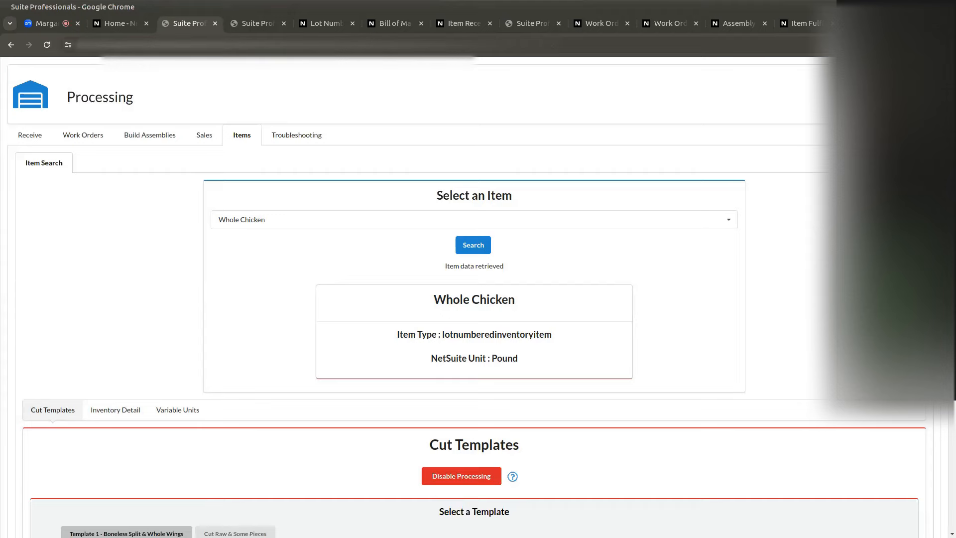
{"action": "scroll", "coordinate": [474, 299], "scroll_direction": "down", "scroll_amount": 3}
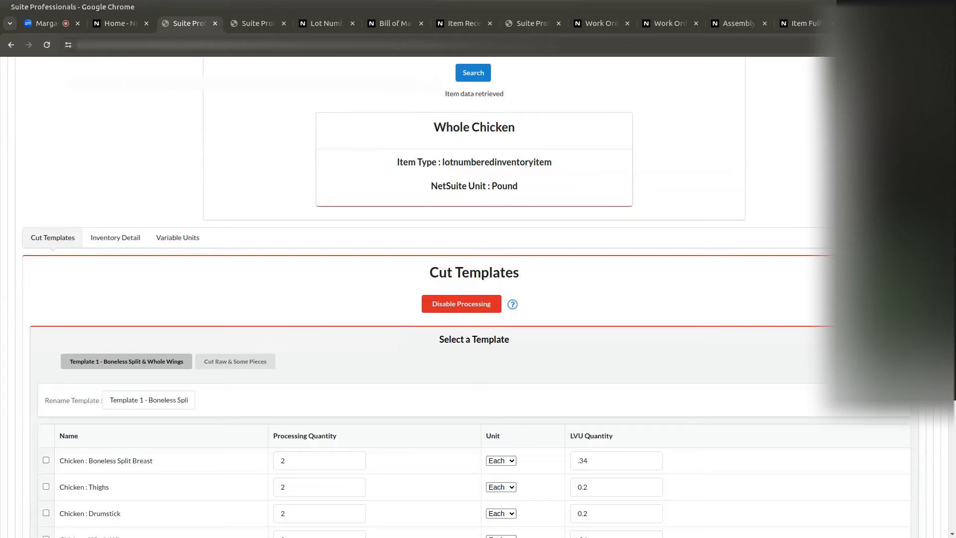
{"action": "scroll", "coordinate": [473, 299], "scroll_direction": "down", "scroll_amount": 4}
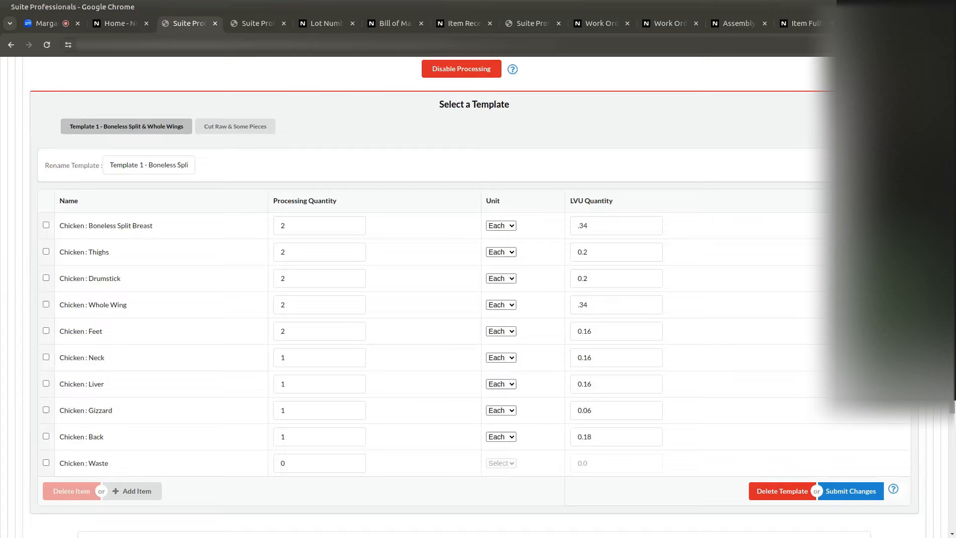
{"action": "scroll", "coordinate": [831, 309], "scroll_direction": "up", "scroll_amount": 1}
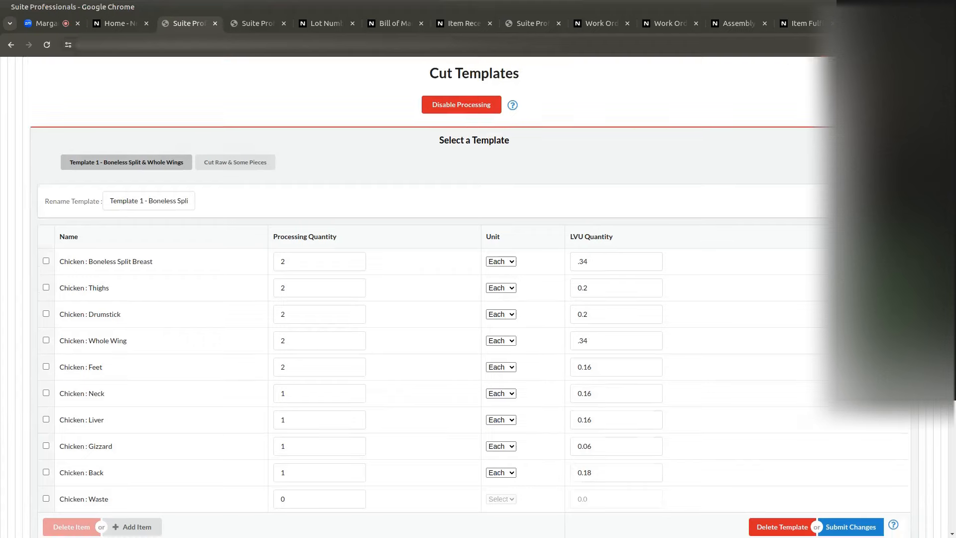
{"action": "scroll", "coordinate": [831, 308], "scroll_direction": "down", "scroll_amount": 1}
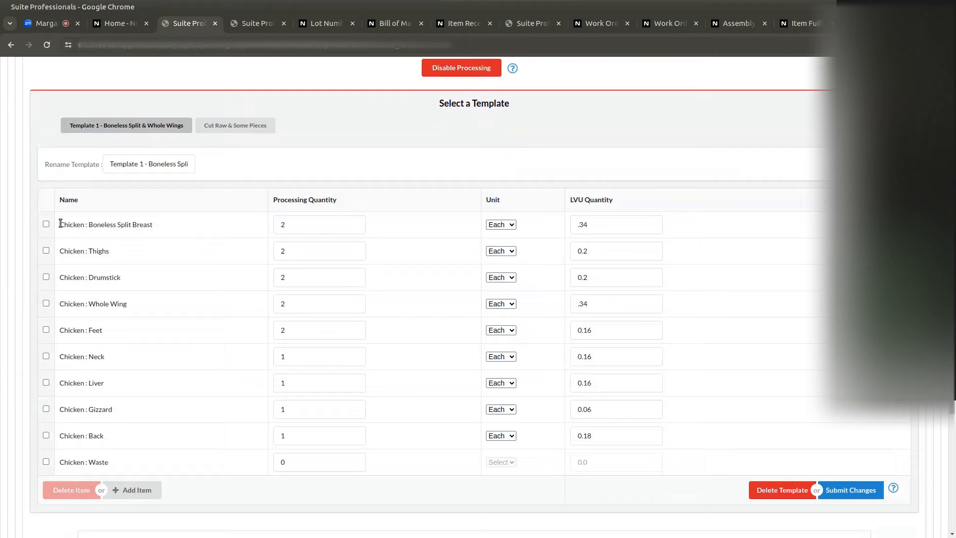
- Highlight the Feet, Neck, Liver, Thighs and Gizzard items in the Boneless Split & Whole Wings cut template
{"action": "left_click_drag", "start_coordinate": [74, 330], "coordinate": [121, 332]}
{"action": "left_click_drag", "start_coordinate": [70, 355], "coordinate": [127, 353]}
{"action": "left_click_drag", "start_coordinate": [74, 384], "coordinate": [121, 384]}
{"action": "left_click", "coordinate": [131, 383]}
{"action": "left_click_drag", "start_coordinate": [108, 252], "coordinate": [69, 252]}
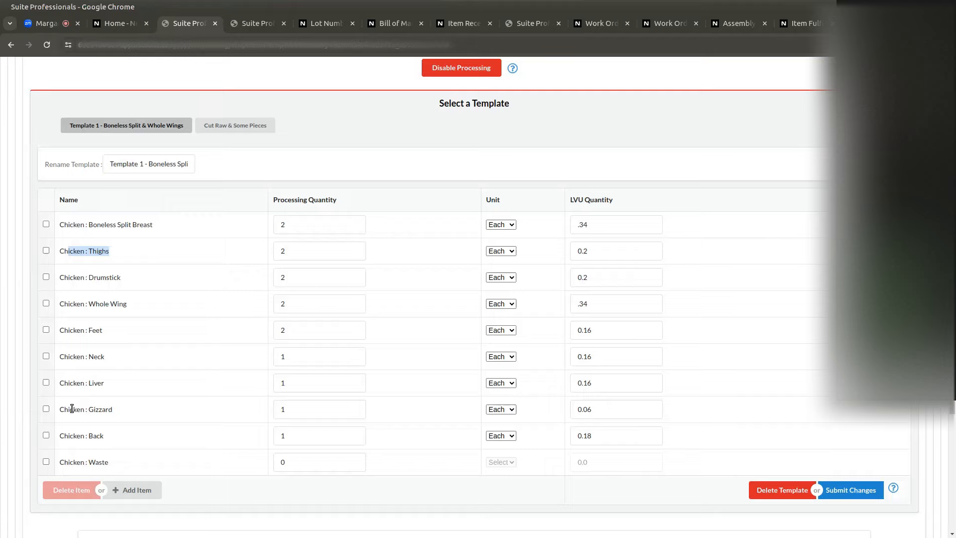
{"action": "left_click_drag", "start_coordinate": [72, 409], "coordinate": [124, 410]}
{"action": "left_click_drag", "start_coordinate": [72, 383], "coordinate": [112, 383]}
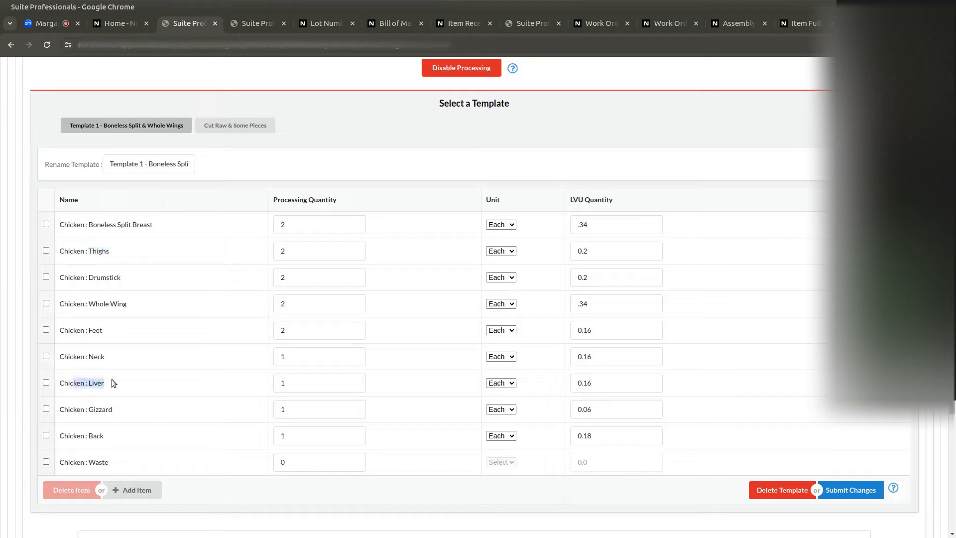
- Show the Cut Raw & Some Pieces template and point out its Waste, Bones, Cut Raw Chicken and Whole Wing items
{"action": "left_click", "coordinate": [254, 129]}
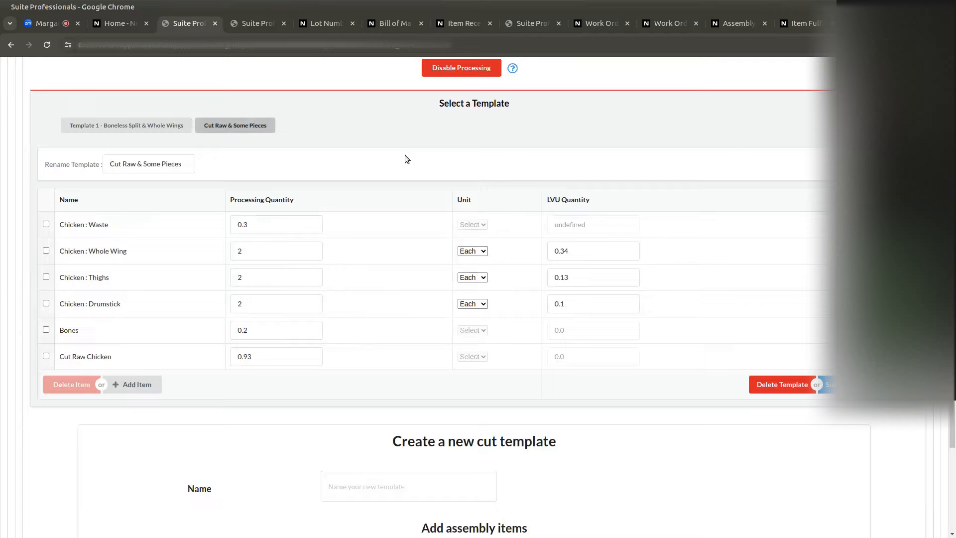
{"action": "left_click_drag", "start_coordinate": [59, 224], "coordinate": [121, 226]}
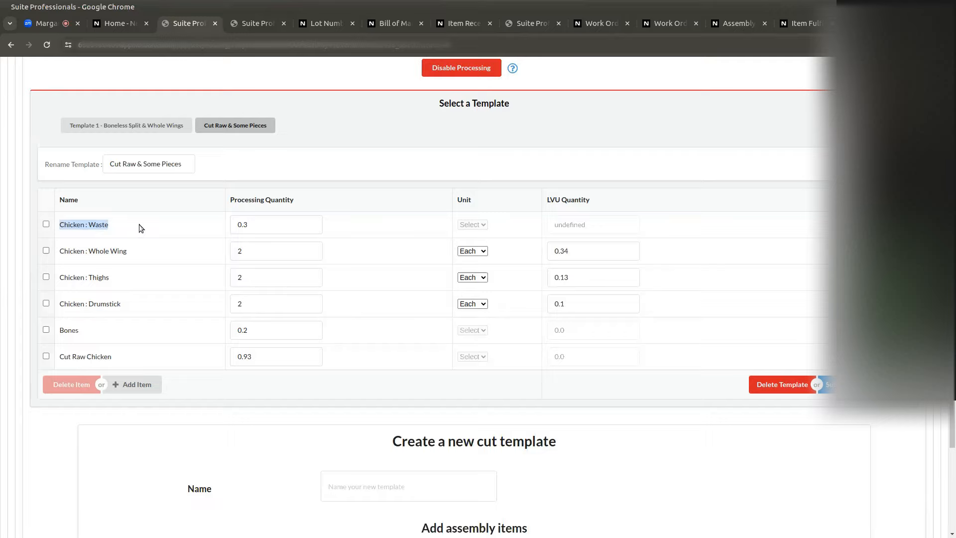
{"action": "left_click", "coordinate": [69, 330]}
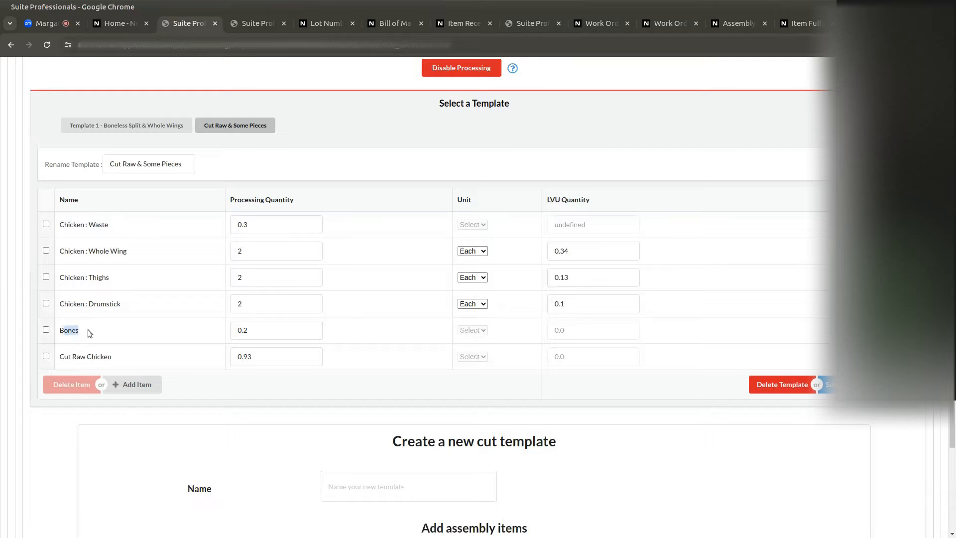
{"action": "left_click_drag", "start_coordinate": [59, 357], "coordinate": [110, 358]}
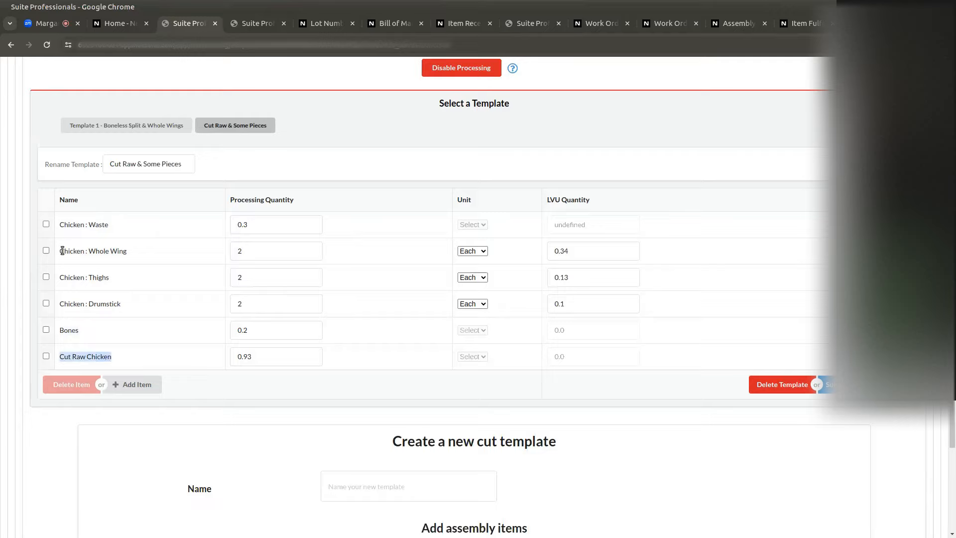
{"action": "left_click_drag", "start_coordinate": [63, 251], "coordinate": [140, 253]}
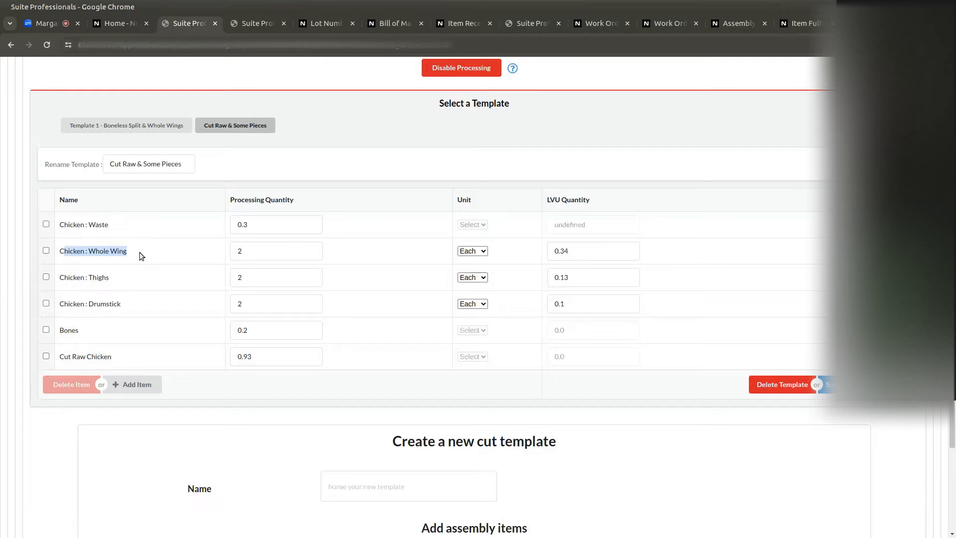
{"action": "left_click", "coordinate": [520, 148]}
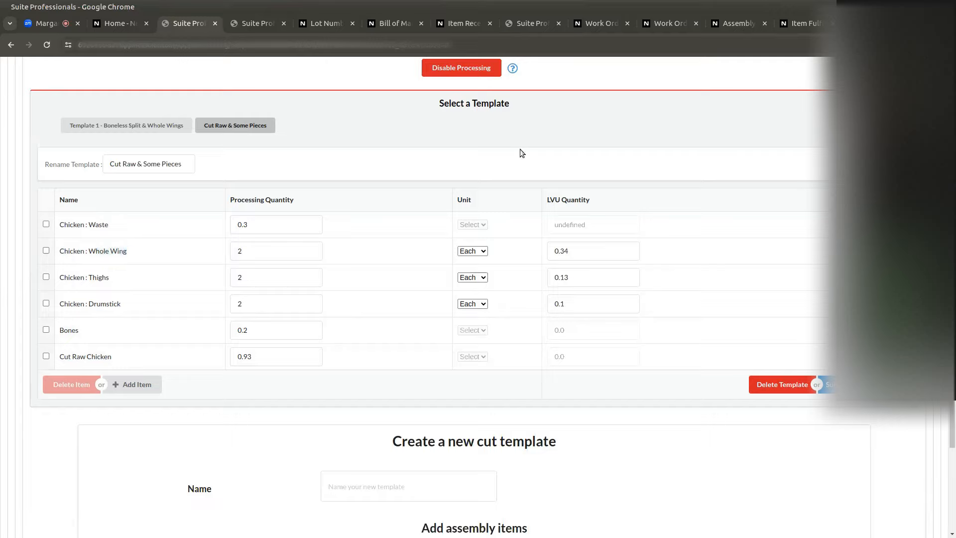
- Compare the Boneless Split & Whole Wings template with Cut Raw & Some Pieces, highlighting the latter's Whole Wing and Thighs items
{"action": "left_click", "coordinate": [160, 133]}
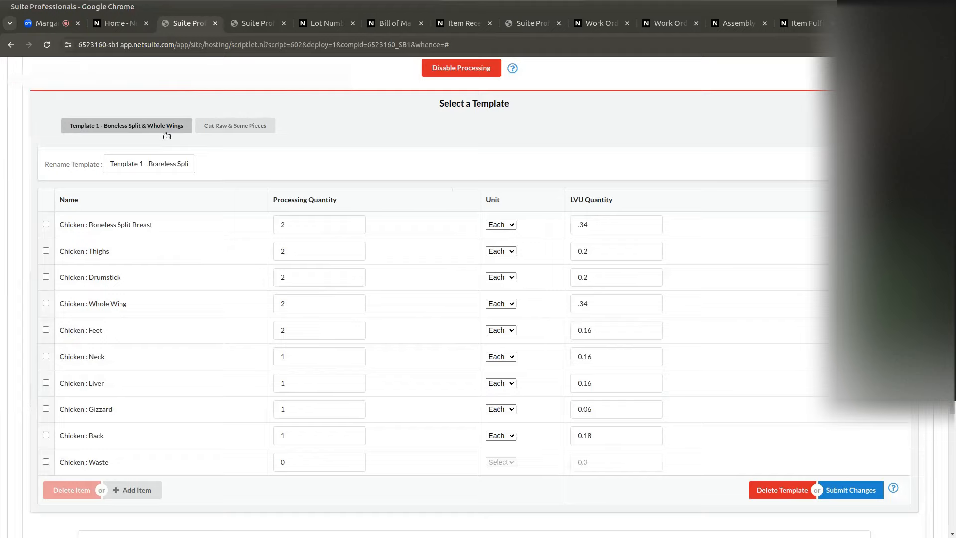
{"action": "left_click", "coordinate": [250, 128]}
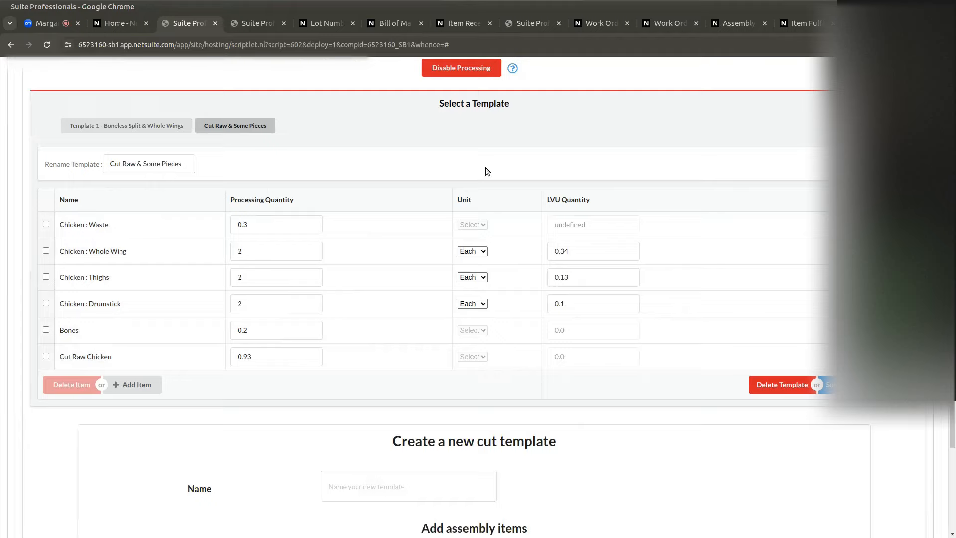
{"action": "left_click_drag", "start_coordinate": [100, 251], "coordinate": [150, 252]}
{"action": "left_click_drag", "start_coordinate": [110, 278], "coordinate": [88, 278]}
{"action": "left_click", "coordinate": [103, 308]}
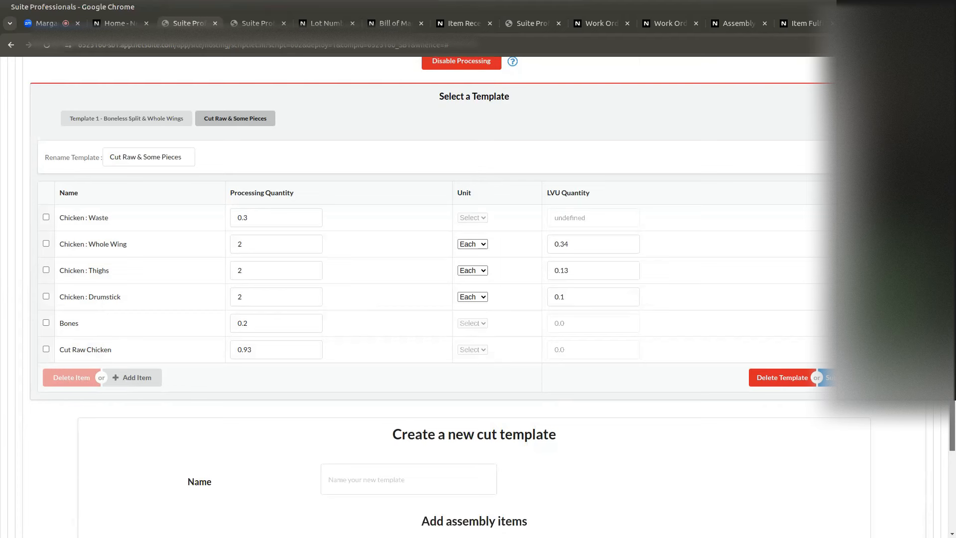
- Add Cut Raw Chicken, Bones and a blank third row to the assembly items of a new cut template
{"action": "scroll", "coordinate": [232, 406], "scroll_direction": "down", "scroll_amount": 4}
{"action": "left_click", "coordinate": [232, 406]}
{"action": "scroll", "coordinate": [225, 402], "scroll_direction": "down", "scroll_amount": 5}
{"action": "left_click", "coordinate": [226, 401]}
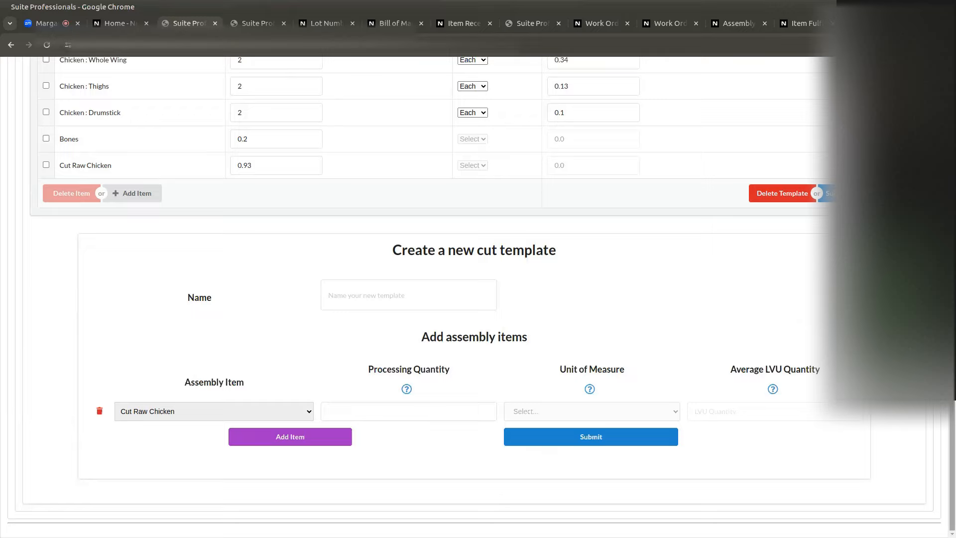
{"action": "left_click", "coordinate": [279, 438]}
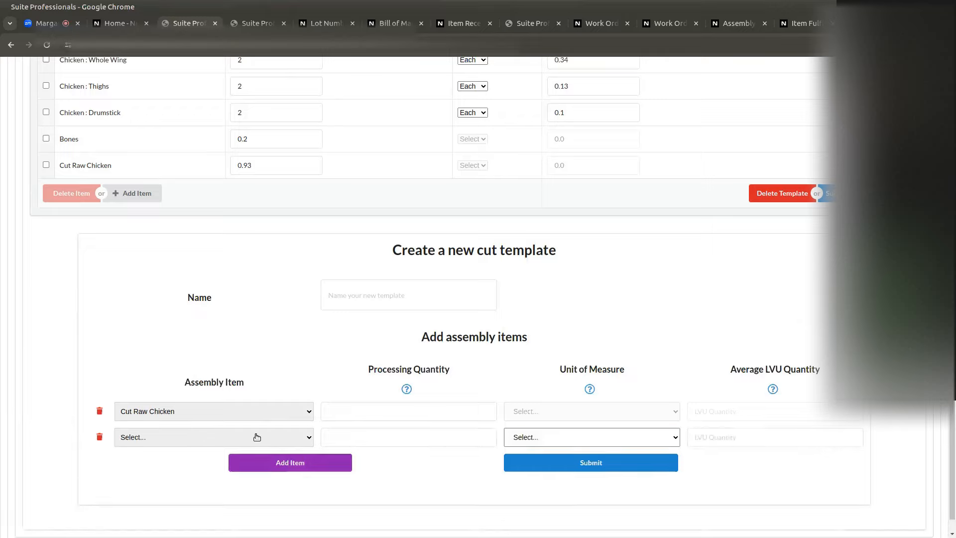
{"action": "left_click", "coordinate": [213, 436]}
{"action": "key", "text": "End"}
{"action": "key", "text": "Return"}
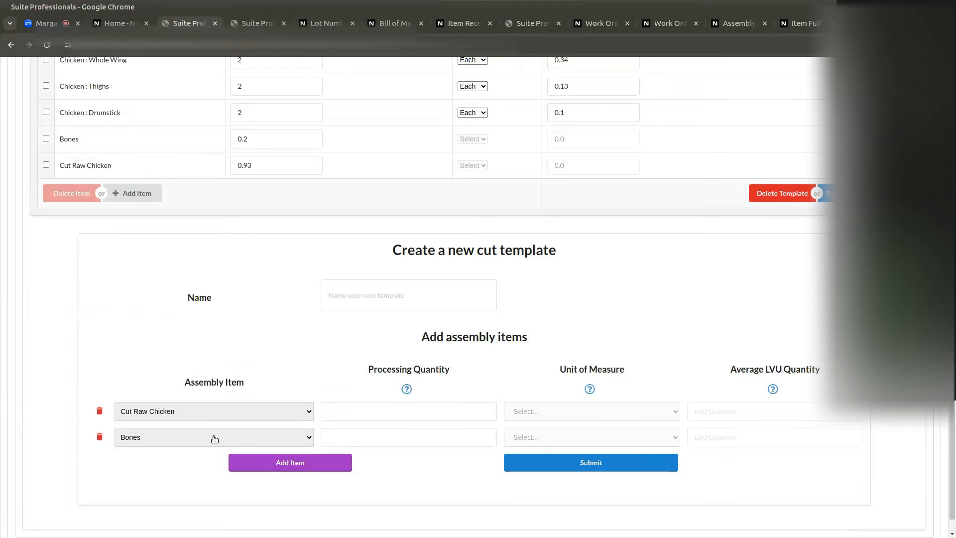
{"action": "left_click", "coordinate": [278, 462]}
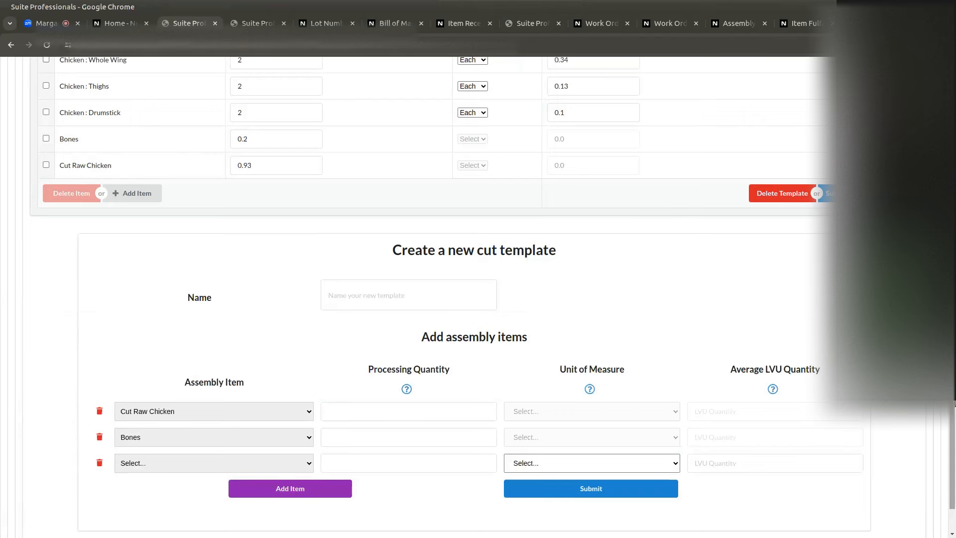
- Highlight the Whole Wing item and its processing quantity in the Cut Raw & Some Pieces template
{"action": "scroll", "coordinate": [255, 343], "scroll_direction": "up", "scroll_amount": 5}
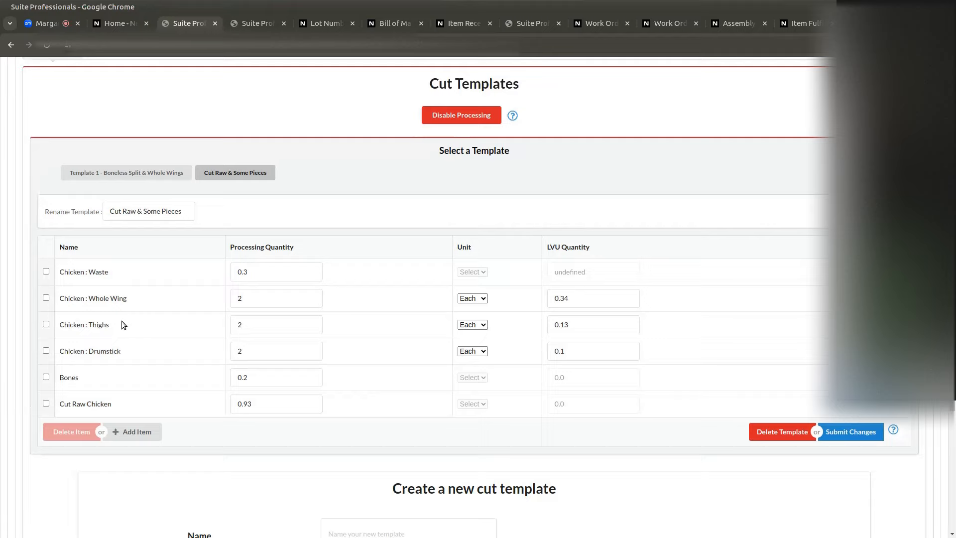
{"action": "left_click_drag", "start_coordinate": [58, 298], "coordinate": [139, 303]}
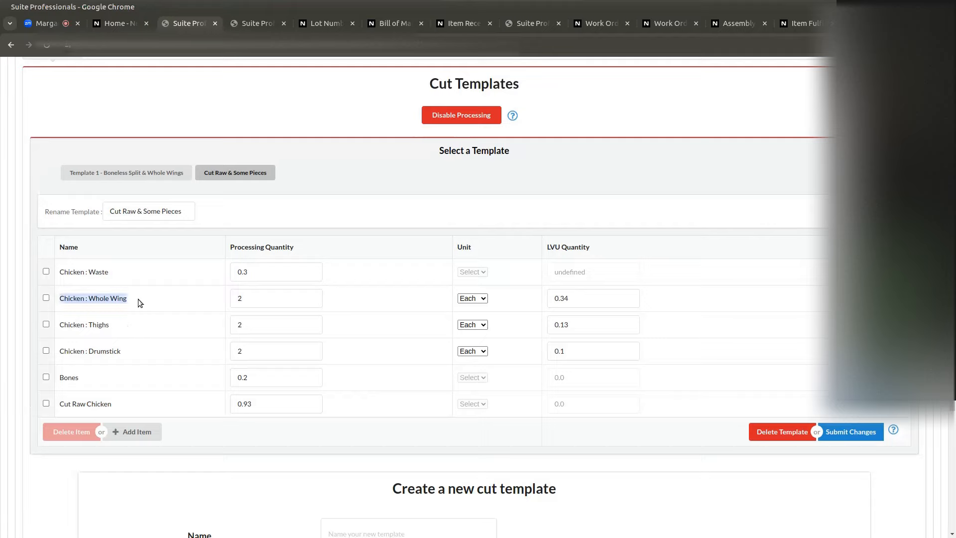
{"action": "left_click", "coordinate": [138, 299]}
{"action": "left_click_drag", "start_coordinate": [262, 298], "coordinate": [229, 298]}
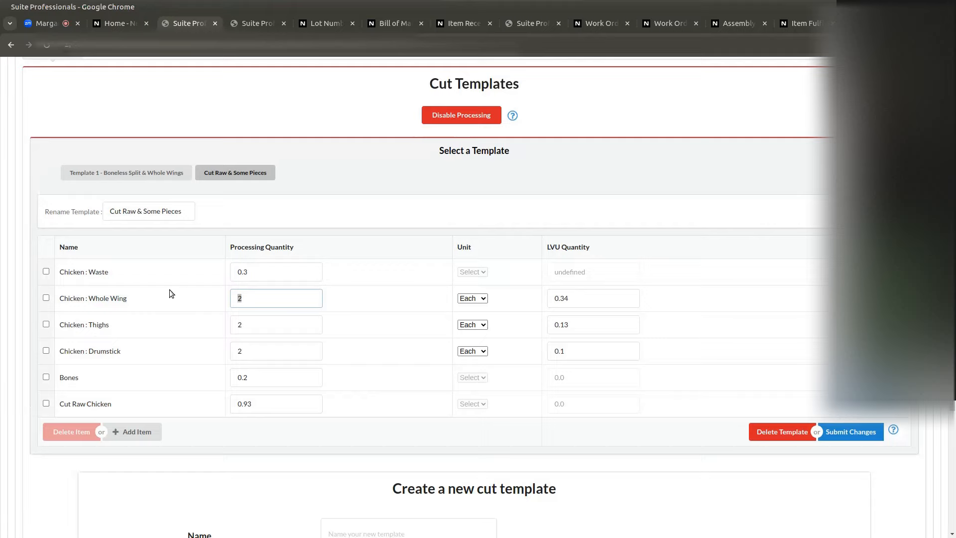
{"action": "left_click", "coordinate": [354, 217]}
- Compare Template 1 - Boneless Split & Whole Wings with the Cut Raw & Some Pieces template, ending on the latter
{"action": "left_click", "coordinate": [174, 175]}
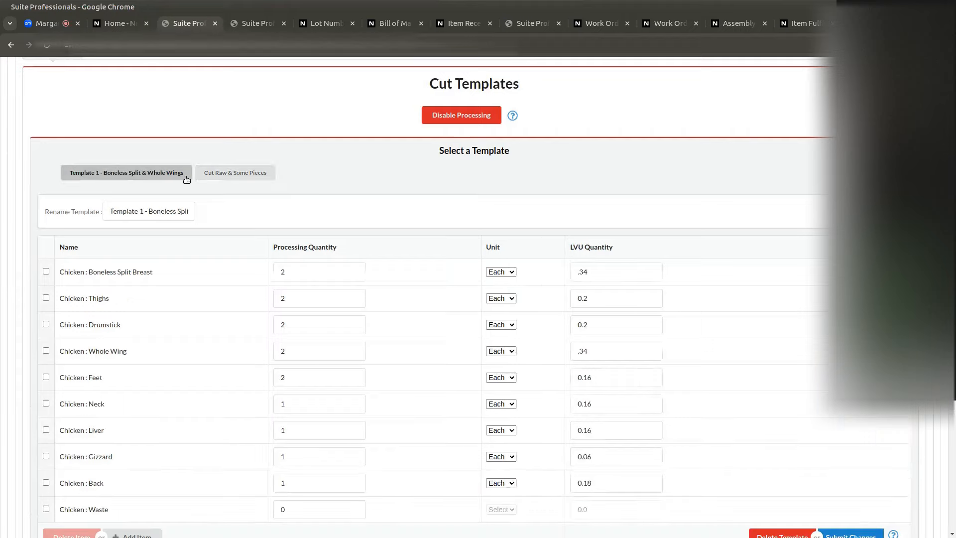
{"action": "left_click", "coordinate": [249, 177]}
{"action": "scroll", "coordinate": [409, 306], "scroll_direction": "down", "scroll_amount": 1}
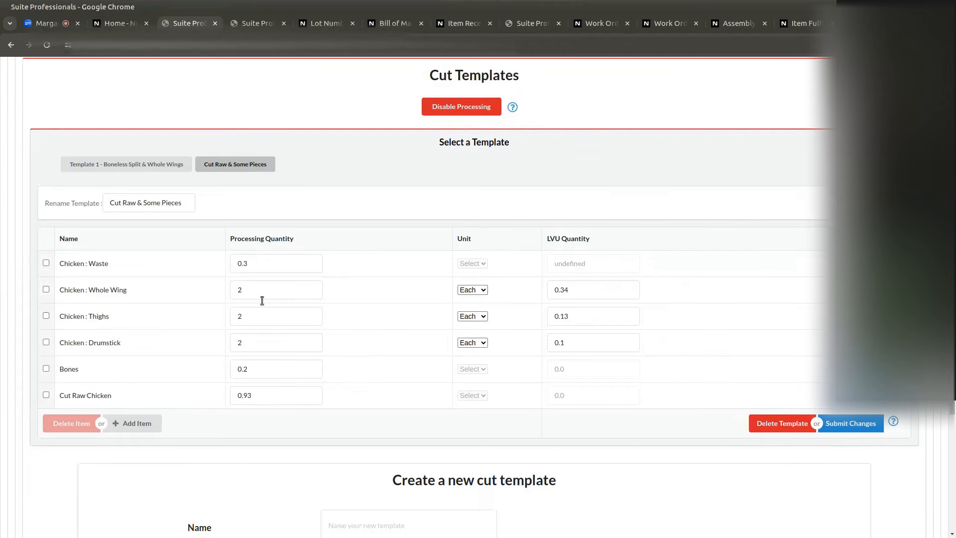
- Show Whole Chicken's variable unit settings and unit table, pointing out the Serialized Catchweight Inventory option
{"action": "scroll", "coordinate": [286, 295], "scroll_direction": "up", "scroll_amount": 4}
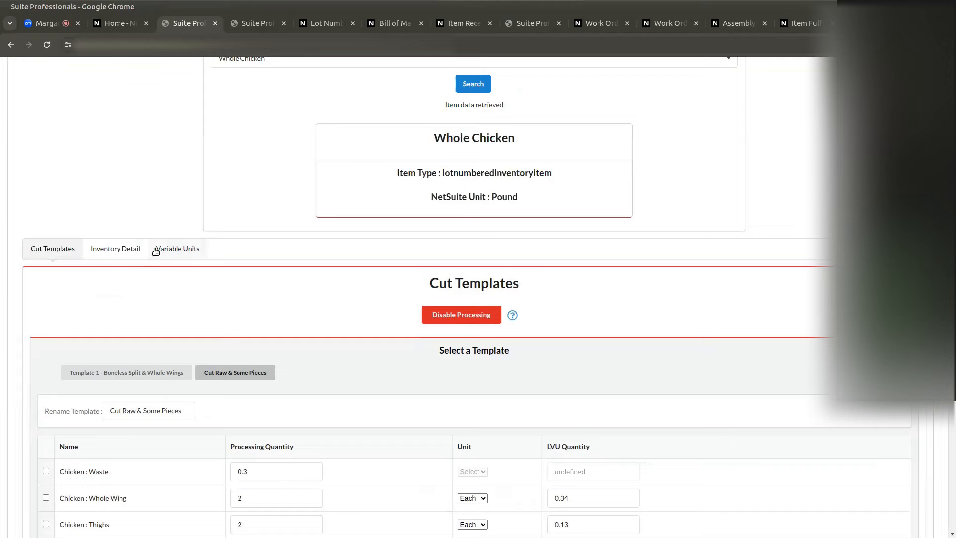
{"action": "left_click", "coordinate": [156, 251]}
{"action": "triple_click", "coordinate": [254, 363]}
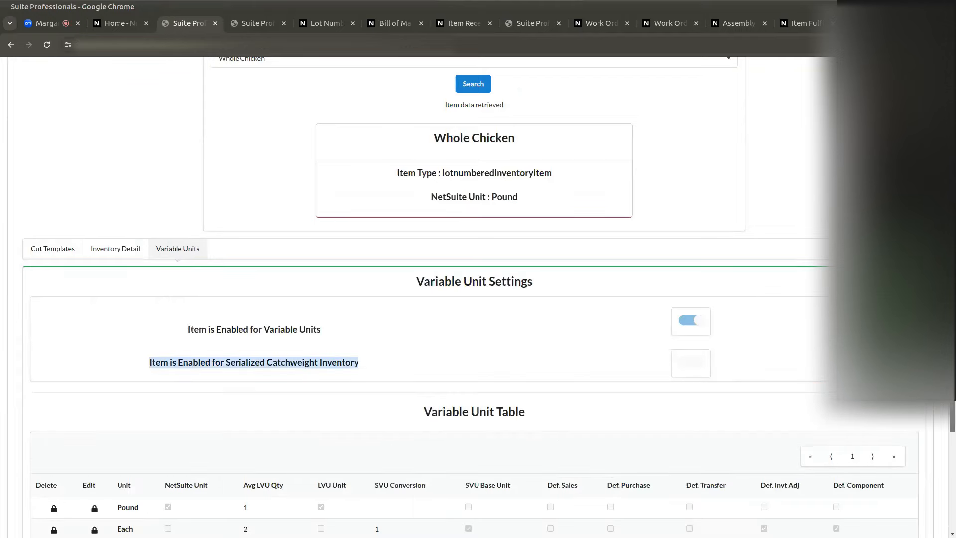
{"action": "scroll", "coordinate": [552, 285], "scroll_direction": "down", "scroll_amount": 3}
{"action": "left_click", "coordinate": [552, 285]}
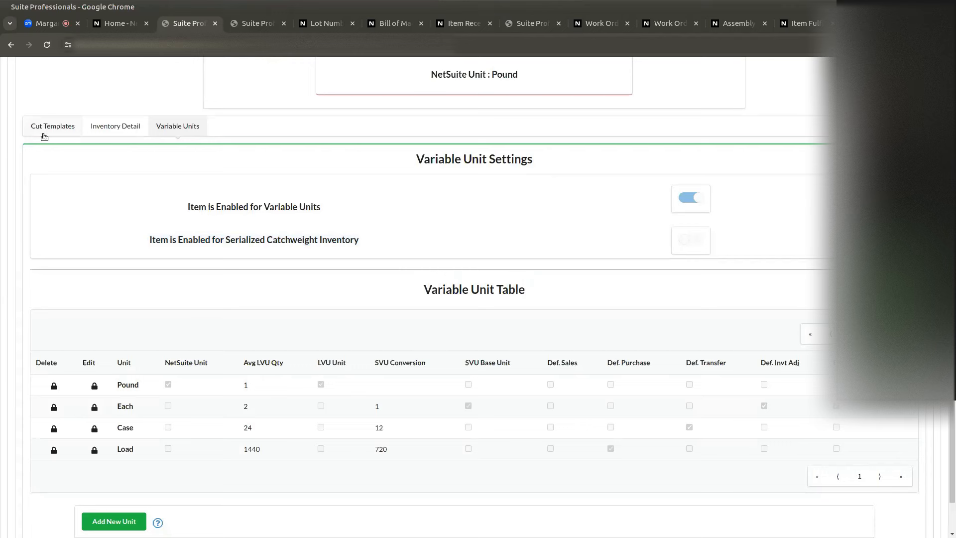
- Return to Whole Chicken's cut templates and point out the Drumstick, Back and Gizzard LVU quantities in Template 1
{"action": "left_click", "coordinate": [44, 134]}
{"action": "scroll", "coordinate": [44, 136], "scroll_direction": "down", "scroll_amount": 2}
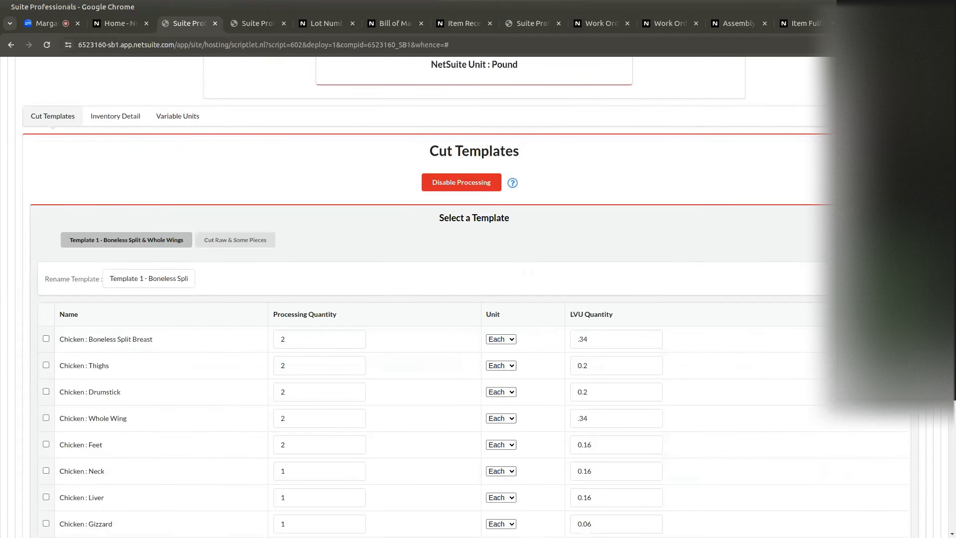
{"action": "left_click", "coordinate": [627, 253]}
{"action": "left_click", "coordinate": [622, 270]}
{"action": "double_click", "coordinate": [602, 303]}
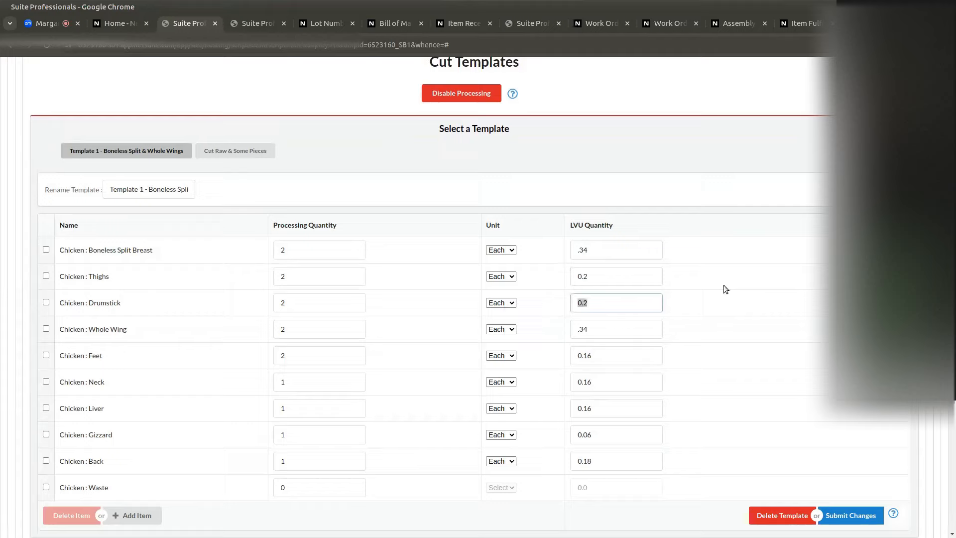
{"action": "left_click", "coordinate": [823, 333]}
{"action": "double_click", "coordinate": [622, 462]}
{"action": "double_click", "coordinate": [608, 437]}
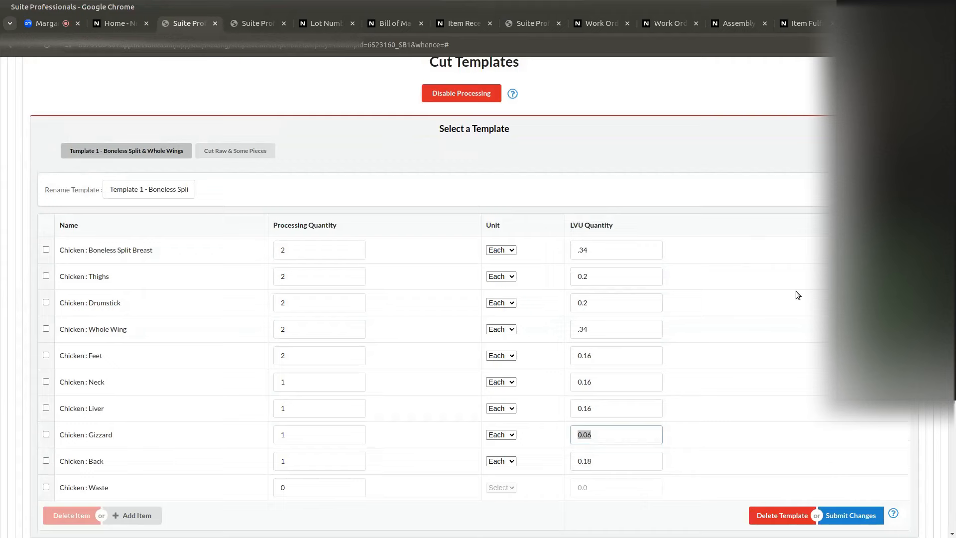
{"action": "scroll", "coordinate": [478, 298], "scroll_direction": "down", "scroll_amount": 1}
- Show the Cut Raw & Some Pieces template and point out the Whole Wing item and its available units
{"action": "scroll", "coordinate": [478, 299], "scroll_direction": "up", "scroll_amount": 7}
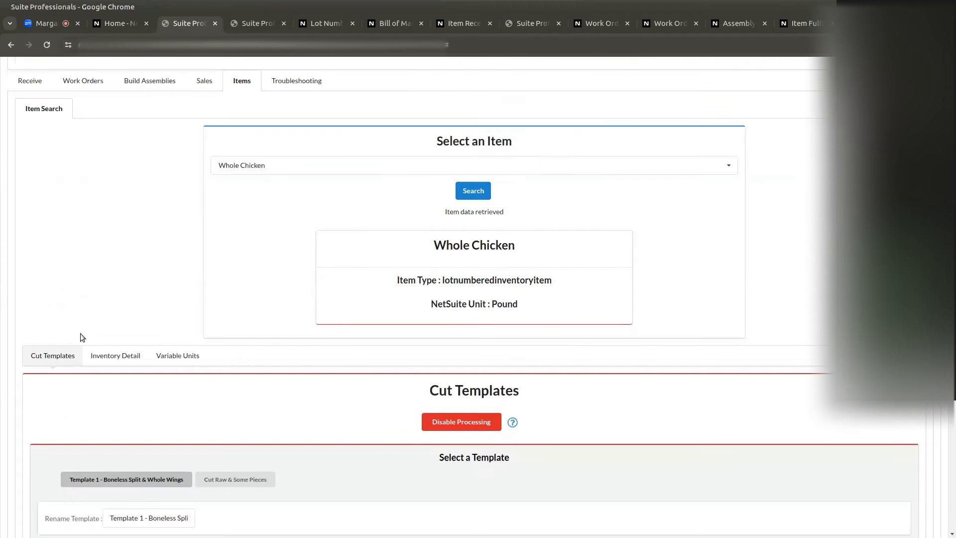
{"action": "left_click", "coordinate": [237, 479]}
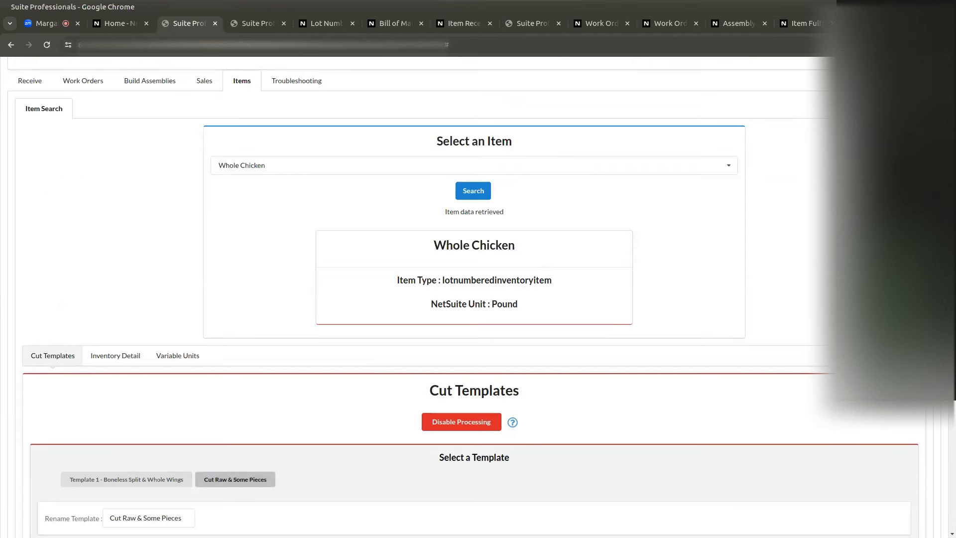
{"action": "scroll", "coordinate": [305, 403], "scroll_direction": "down", "scroll_amount": 5}
{"action": "left_click_drag", "start_coordinate": [53, 335], "coordinate": [196, 337]}
{"action": "left_click", "coordinate": [196, 337]}
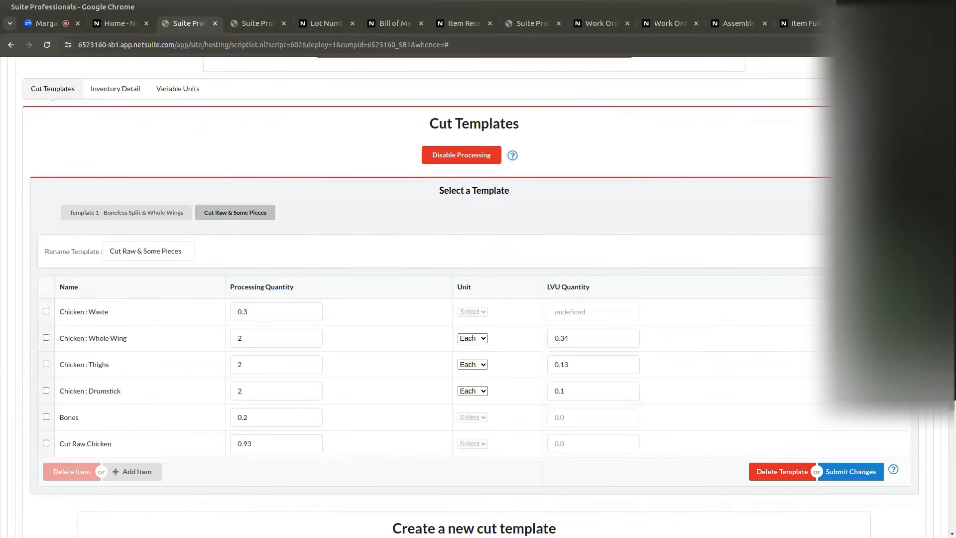
{"action": "left_click", "coordinate": [476, 340]}
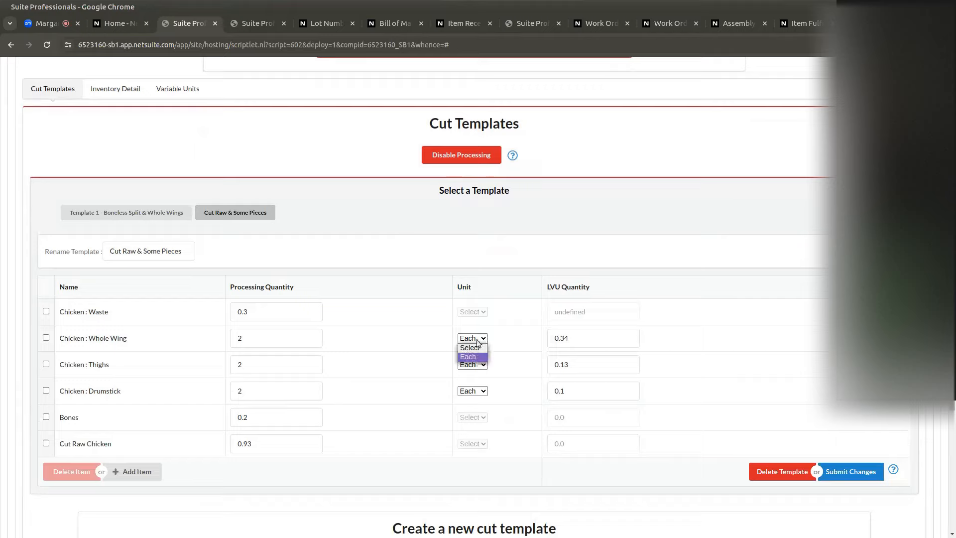
{"action": "left_click", "coordinate": [398, 371]}
- Point out the Waste item's processing quantity and the Whole Wing item's unit, processing quantity and LVU quantity
{"action": "left_click_drag", "start_coordinate": [55, 314], "coordinate": [138, 311]}
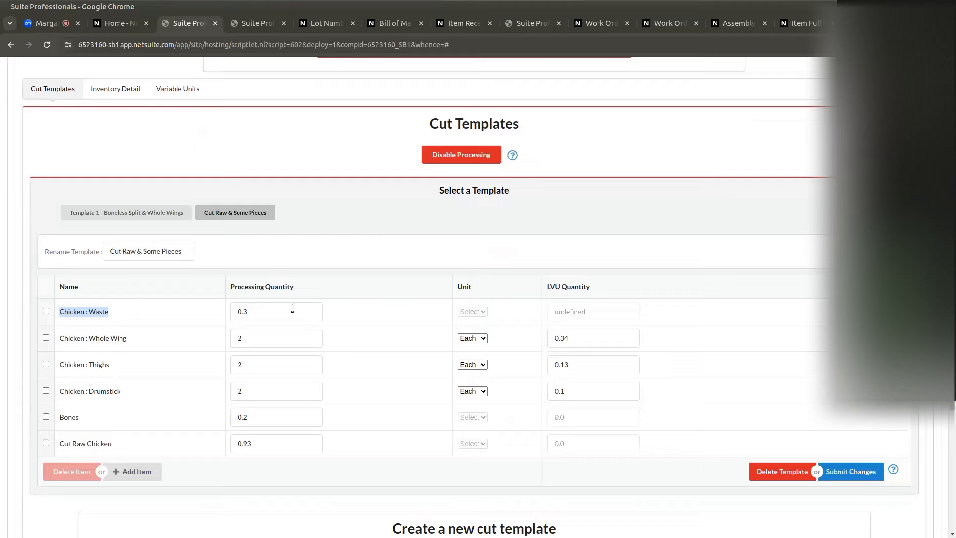
{"action": "left_click_drag", "start_coordinate": [254, 311], "coordinate": [148, 315]}
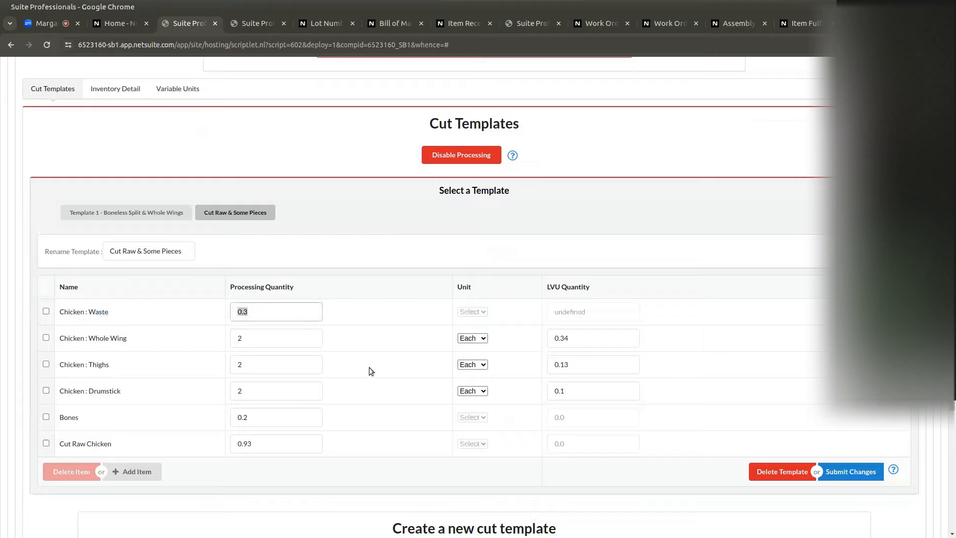
{"action": "left_click_drag", "start_coordinate": [64, 337], "coordinate": [124, 334]}
{"action": "left_click", "coordinate": [149, 338]}
{"action": "left_click", "coordinate": [481, 340]}
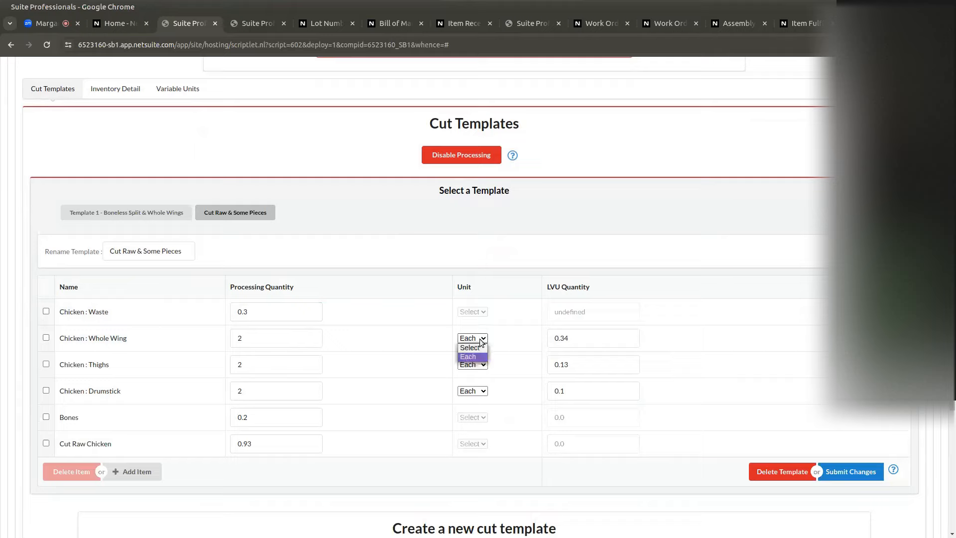
{"action": "left_click", "coordinate": [474, 356]}
{"action": "left_click", "coordinate": [241, 337]}
{"action": "double_click", "coordinate": [560, 335]}
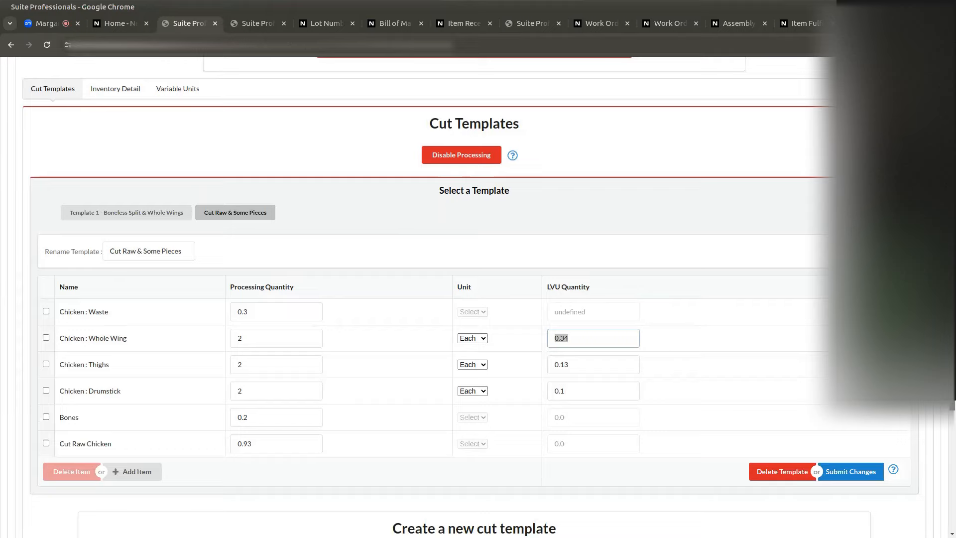
- Open the Create Batch form for work orders in the Processing application
{"action": "scroll", "coordinate": [44, 190], "scroll_direction": "up", "scroll_amount": 6}
{"action": "left_click", "coordinate": [96, 136]}
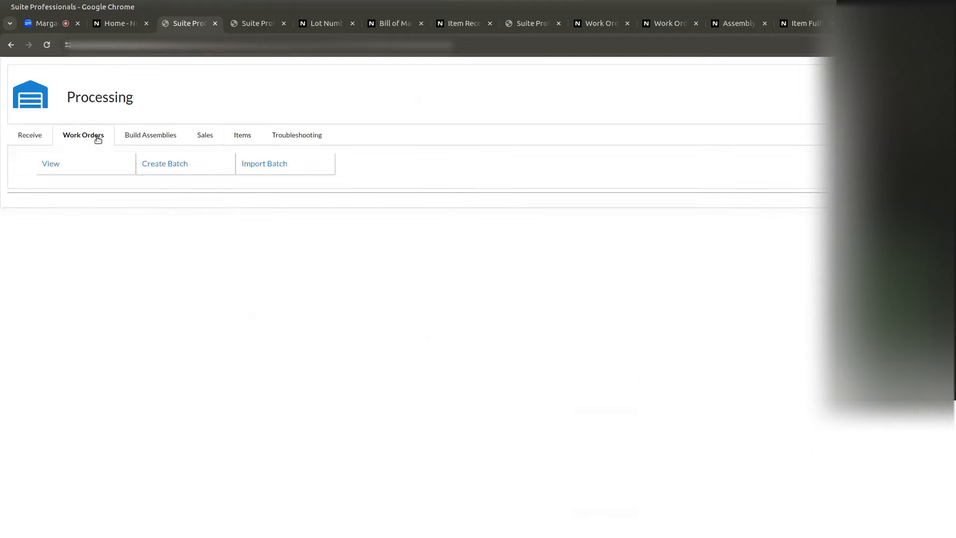
{"action": "left_click", "coordinate": [178, 164]}
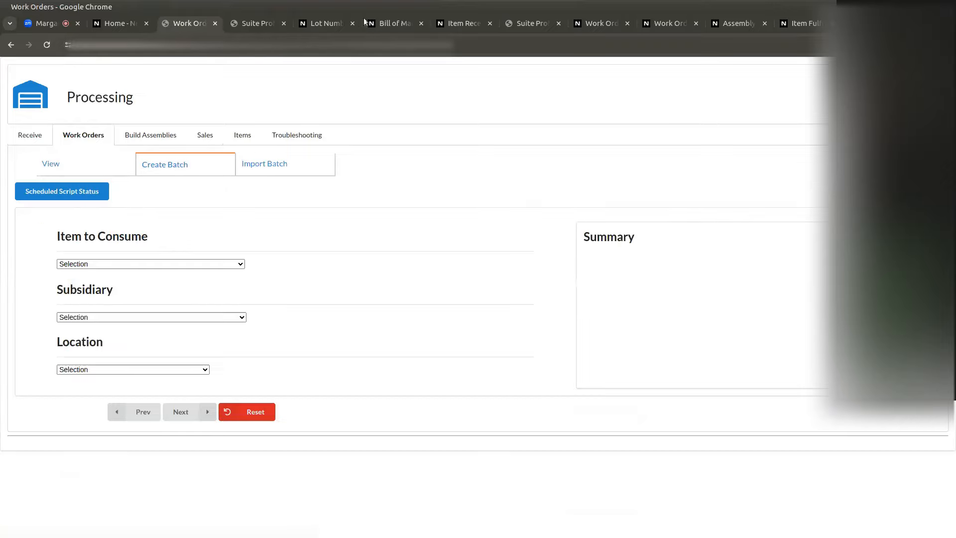
- Show the manufacturing details and bill of materials of the Chicken : Whole Wing assembly item
{"action": "left_click", "coordinate": [318, 26]}
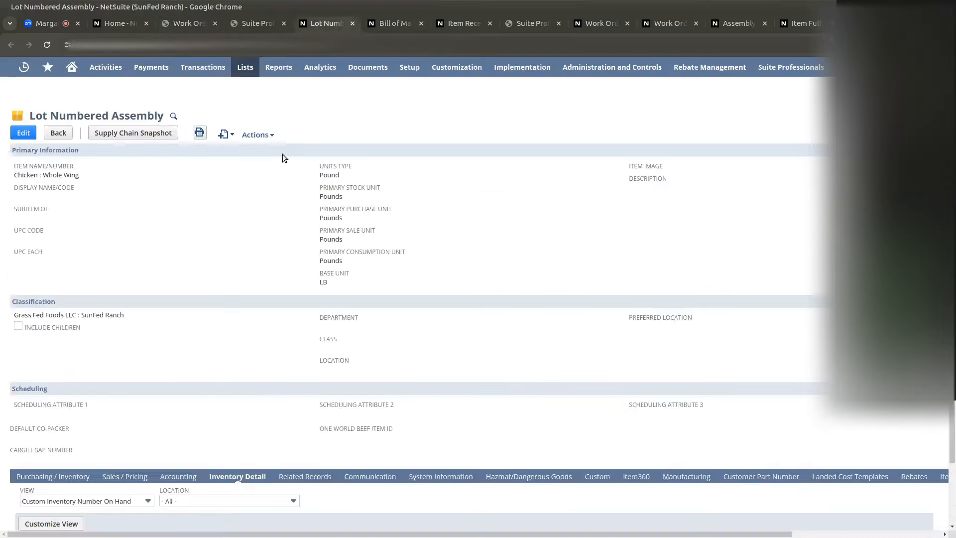
{"action": "scroll", "coordinate": [477, 450], "scroll_direction": "down", "scroll_amount": 2}
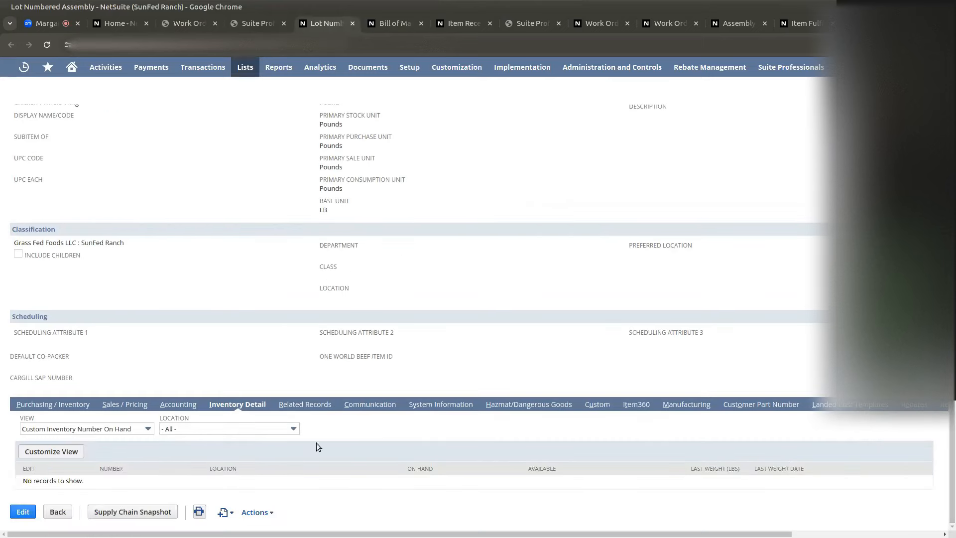
{"action": "left_click", "coordinate": [687, 404]}
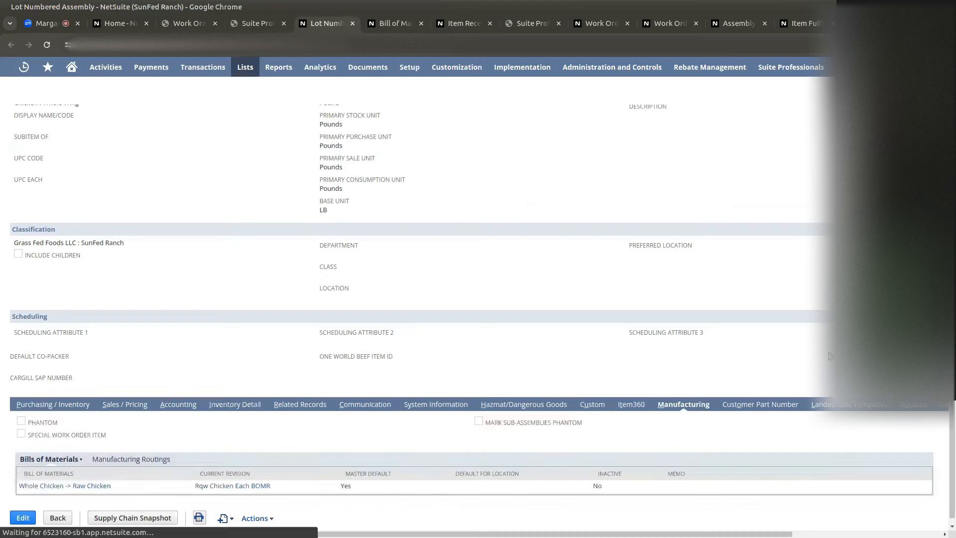
{"action": "scroll", "coordinate": [137, 454], "scroll_direction": "down", "scroll_amount": 1}
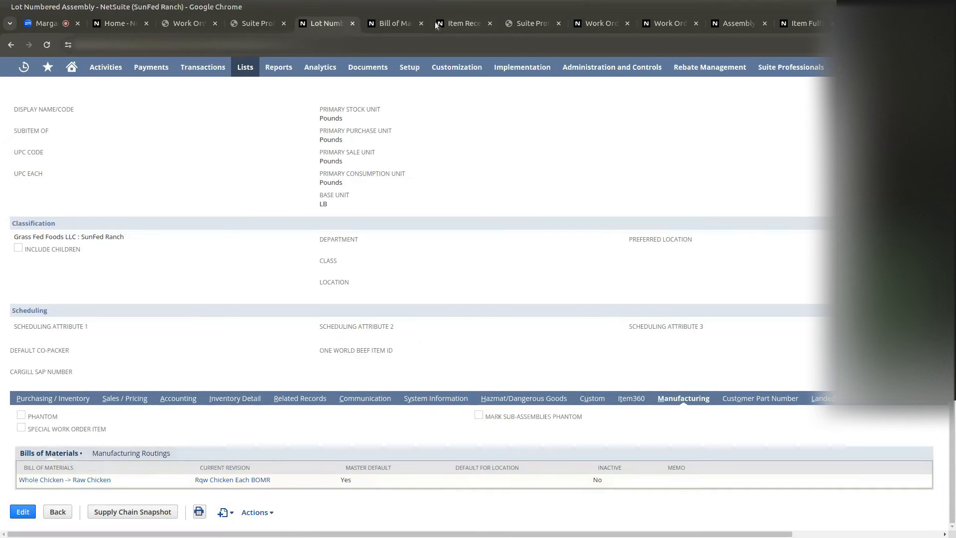
- Open the Rqw Chicken Each BOMR revision of the Whole Chicken -> Raw Chicken bill of materials in a separate browser tab
{"action": "left_click", "coordinate": [394, 23]}
{"action": "right_click", "coordinate": [155, 417]}
{"action": "left_click", "coordinate": [255, 292]}
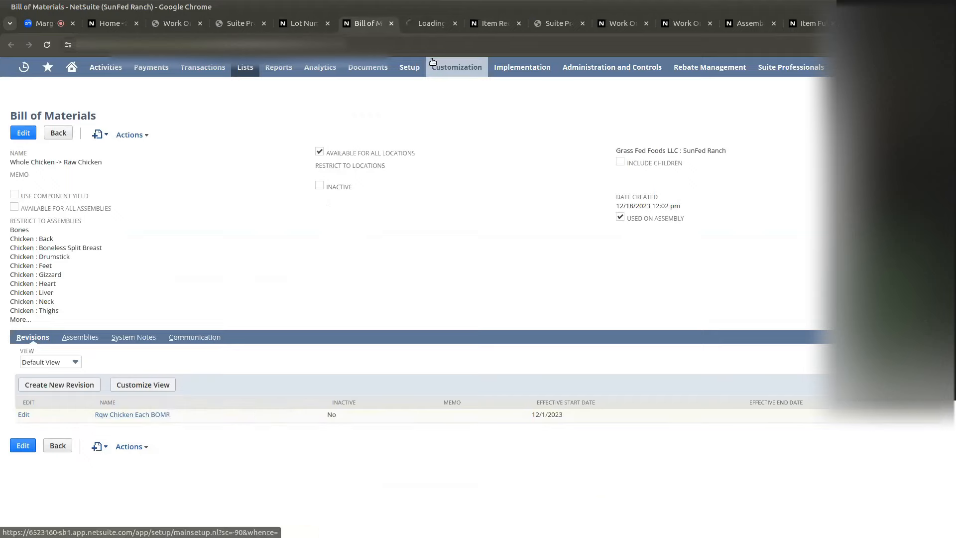
{"action": "left_click", "coordinate": [417, 20]}
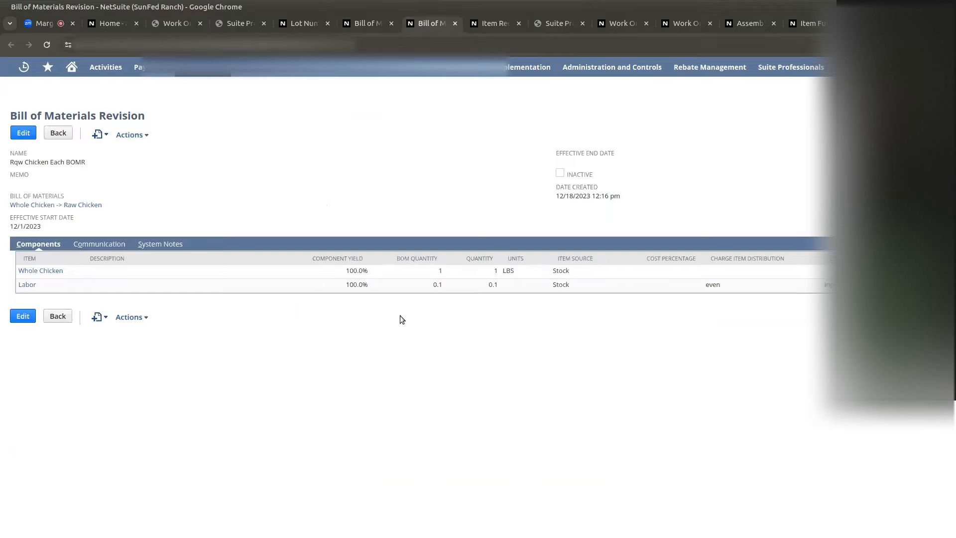
- Point out Whole Chicken's BOM quantity and Labor's charge item distribution in the revision's components
{"action": "left_click_drag", "start_coordinate": [420, 273], "coordinate": [458, 271]}
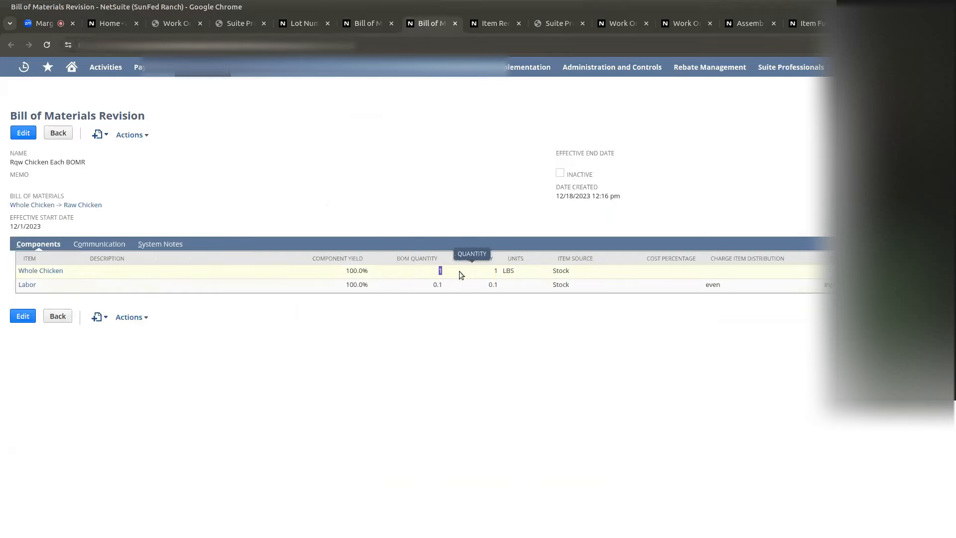
{"action": "left_click_drag", "start_coordinate": [421, 121], "coordinate": [397, 175]}
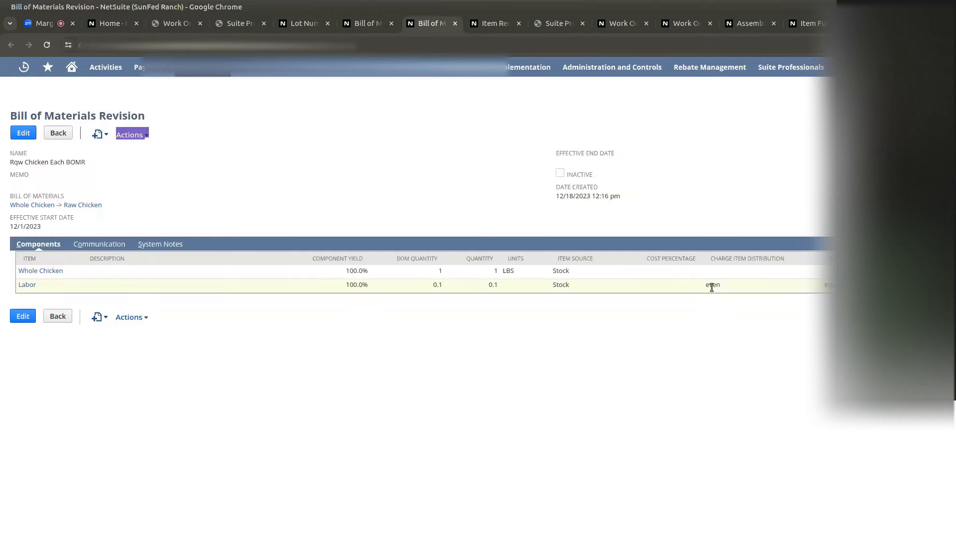
{"action": "left_click_drag", "start_coordinate": [710, 285], "coordinate": [750, 288]}
{"action": "left_click", "coordinate": [829, 285]}
{"action": "left_click", "coordinate": [806, 373]}
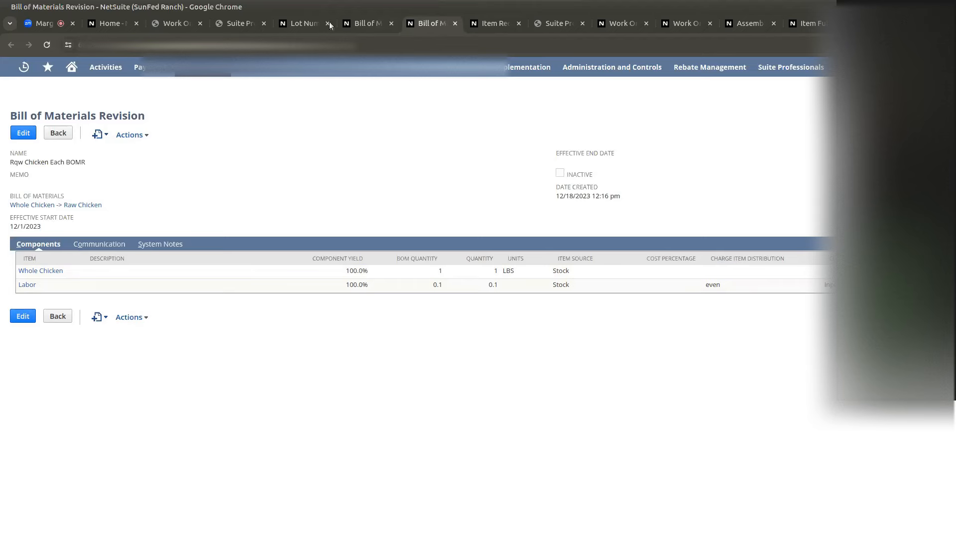
- Retrieve Whole Chicken in the other Processing item search and view its Boneless Split & Whole Wings template
{"action": "left_click", "coordinate": [230, 22]}
{"action": "scroll", "coordinate": [466, 288], "scroll_direction": "down", "scroll_amount": 1}
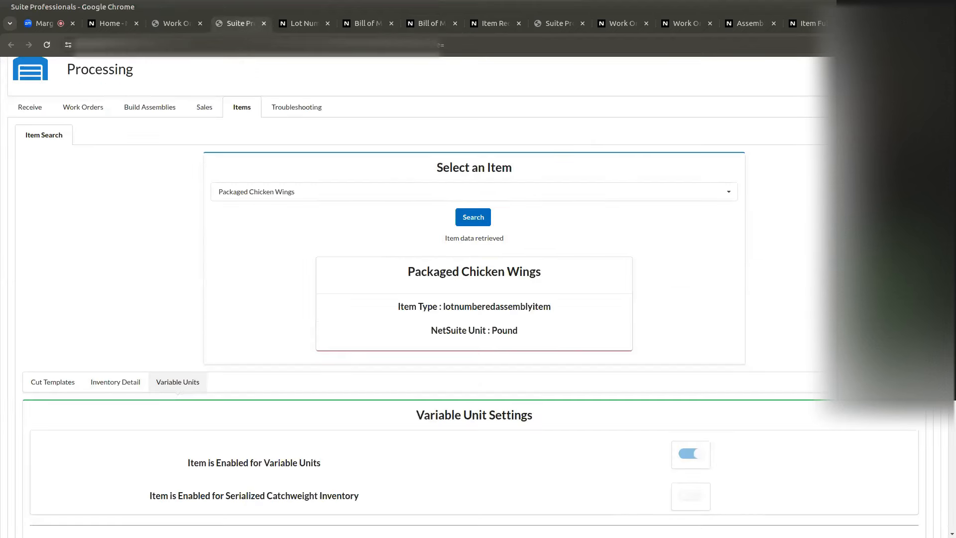
{"action": "left_click", "coordinate": [545, 25]}
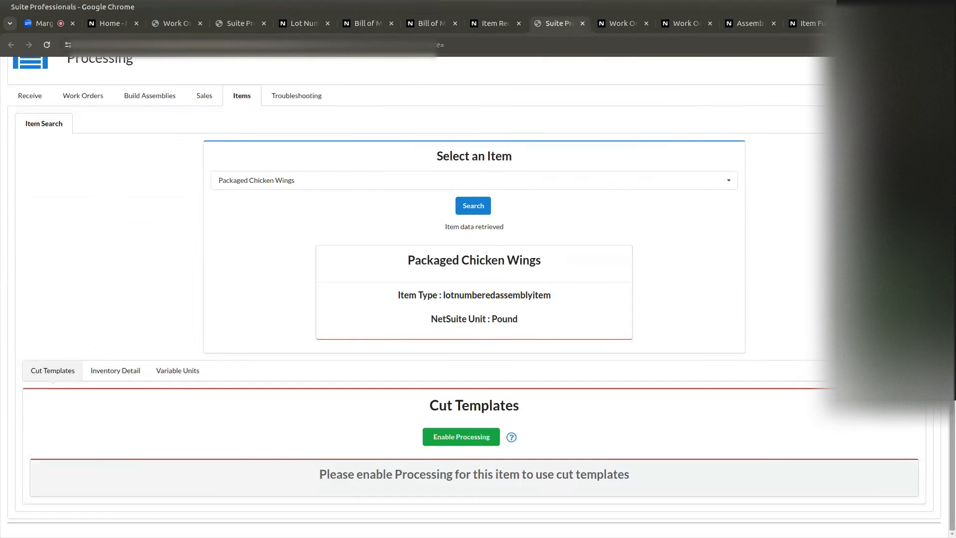
{"action": "left_click", "coordinate": [363, 184]}
{"action": "type", "text": "wholechicken"}
{"action": "left_click", "coordinate": [305, 200]}
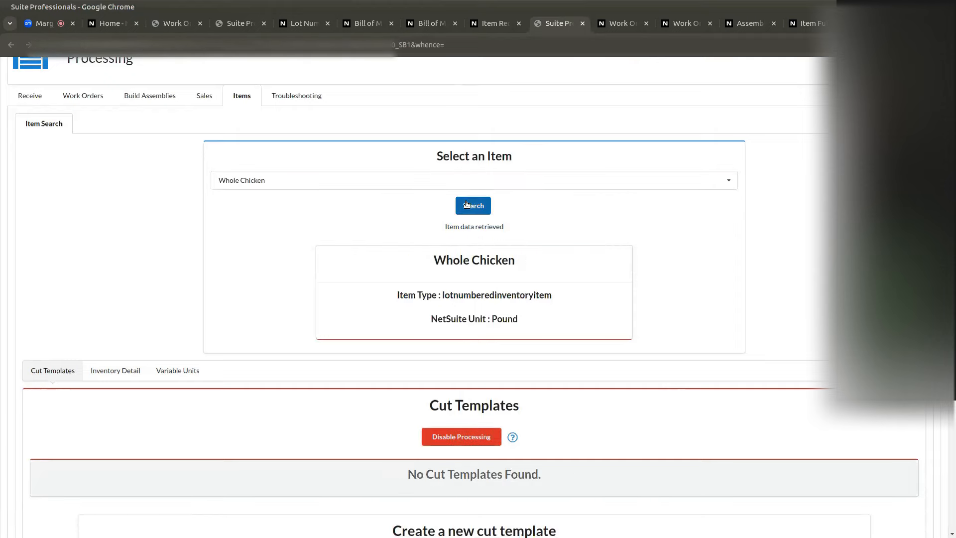
{"action": "left_click", "coordinate": [467, 204]}
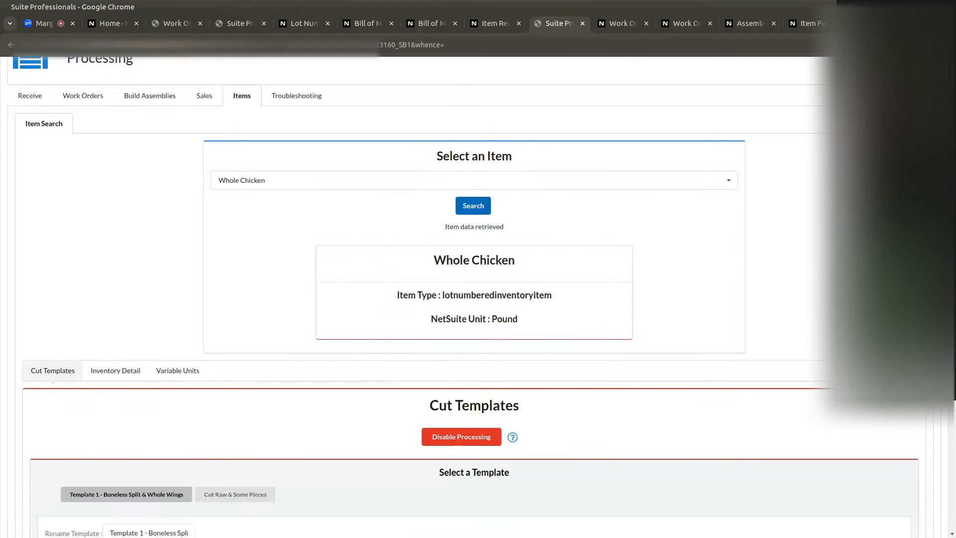
{"action": "scroll", "coordinate": [478, 299], "scroll_direction": "down", "scroll_amount": 12}
{"action": "scroll", "coordinate": [478, 299], "scroll_direction": "up", "scroll_amount": 5}
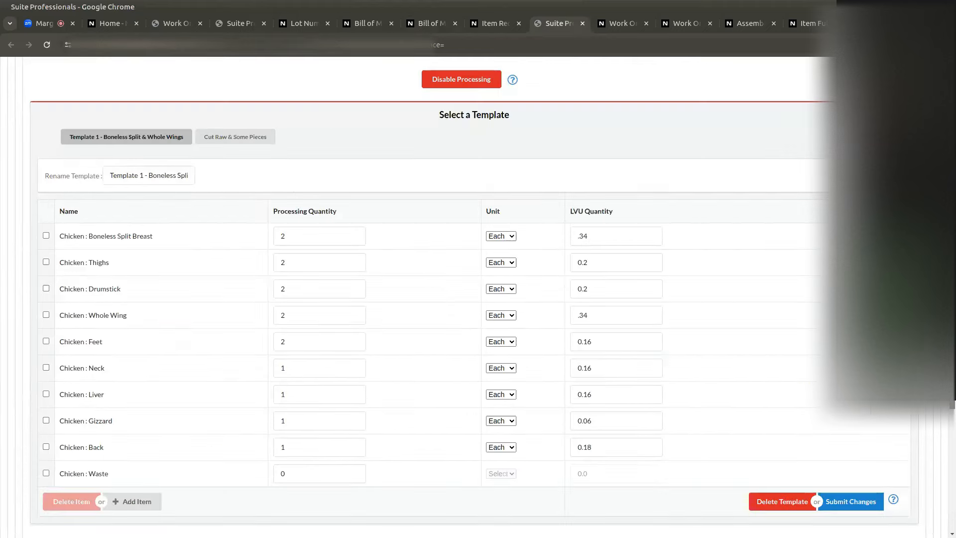
- Return to the Rqw Chicken Each BOMR revision and open the Suite Professionals Processing page from there
{"action": "left_click", "coordinate": [427, 23]}
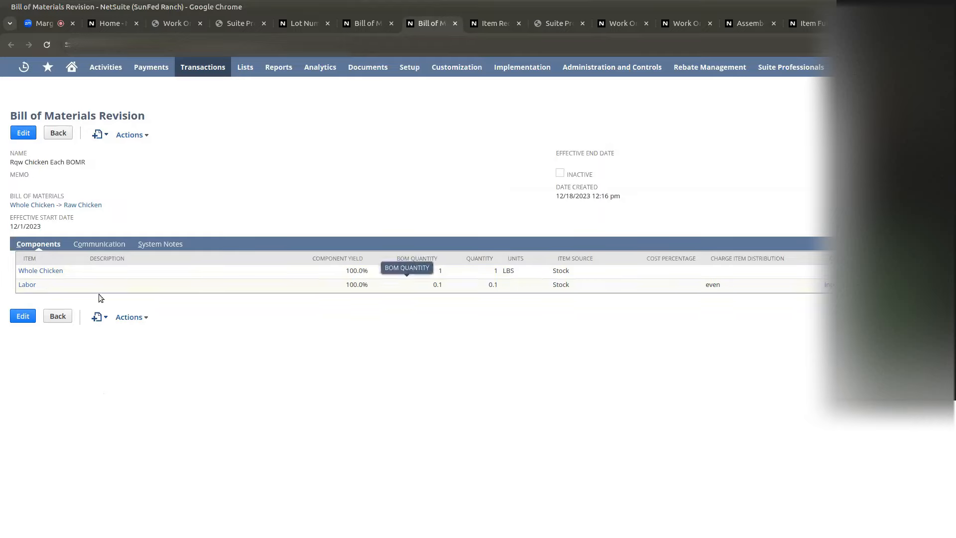
{"action": "mouse_move", "coordinate": [33, 290]}
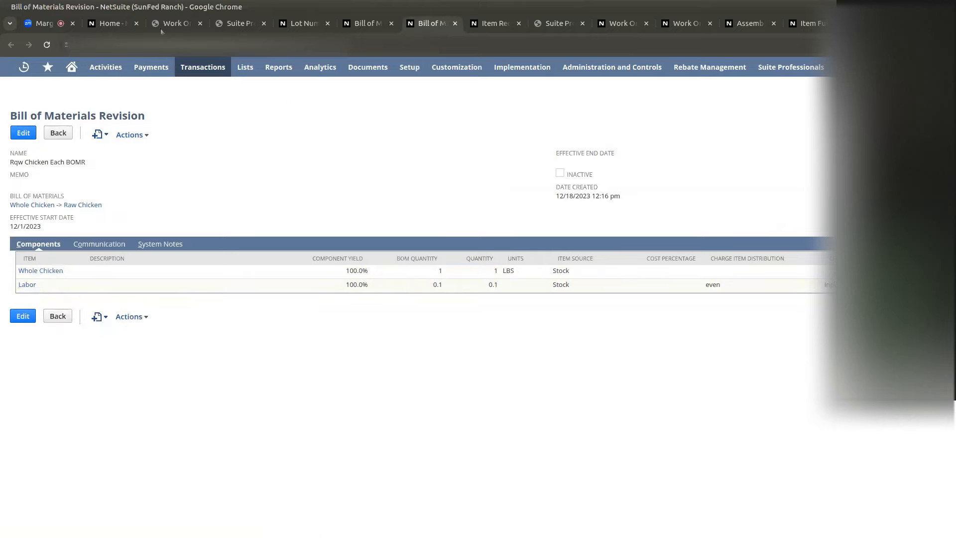
{"action": "mouse_move", "coordinate": [792, 67]}
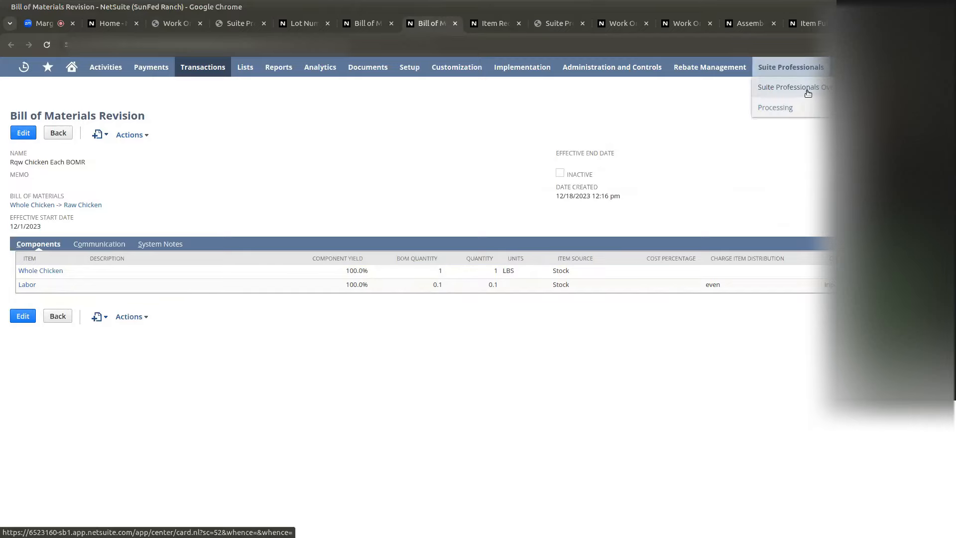
{"action": "left_click", "coordinate": [775, 108]}
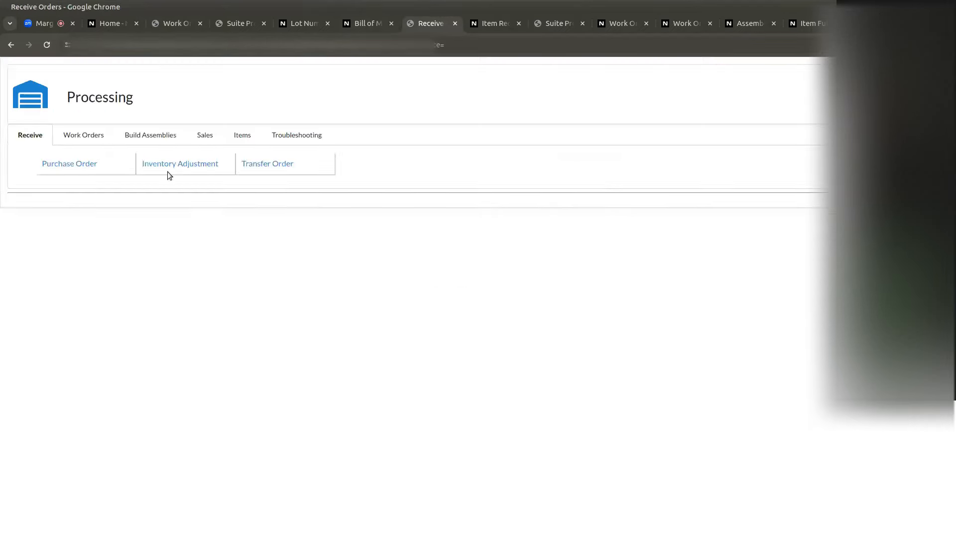
- Reopen the Rqw Chicken Each BOMR revision from the Whole Chicken -> Raw Chicken bill of materials in a new browser tab
{"action": "left_click", "coordinate": [355, 26]}
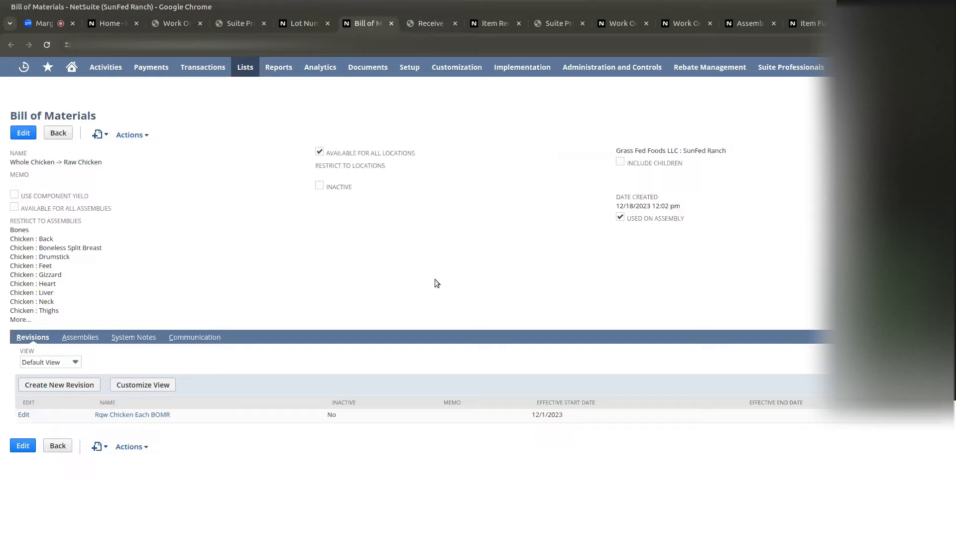
{"action": "right_click", "coordinate": [131, 415]}
{"action": "left_click", "coordinate": [236, 291]}
{"action": "left_click", "coordinate": [401, 20]}
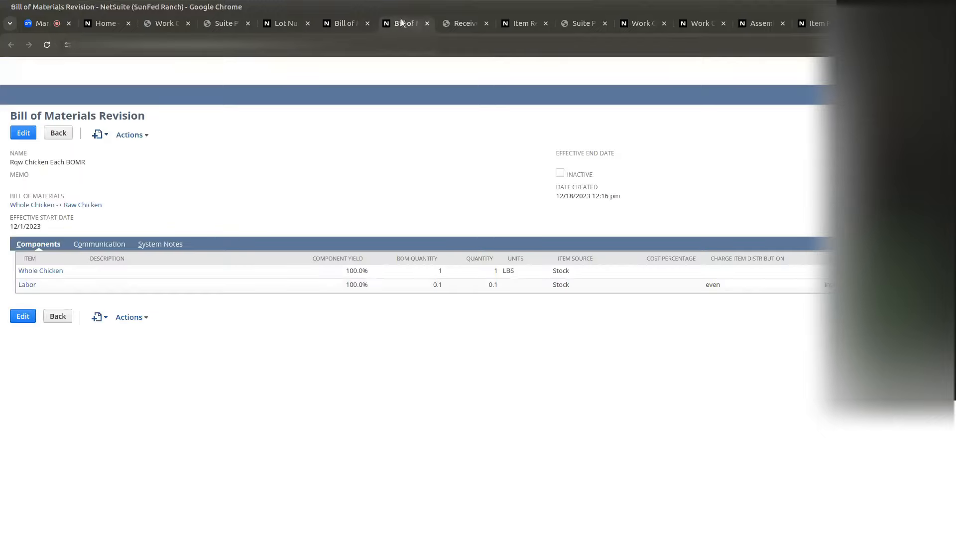
- Show the Work Orders options in Processing and check back against the bill of materials revision
{"action": "left_click", "coordinate": [457, 23]}
{"action": "left_click", "coordinate": [81, 135]}
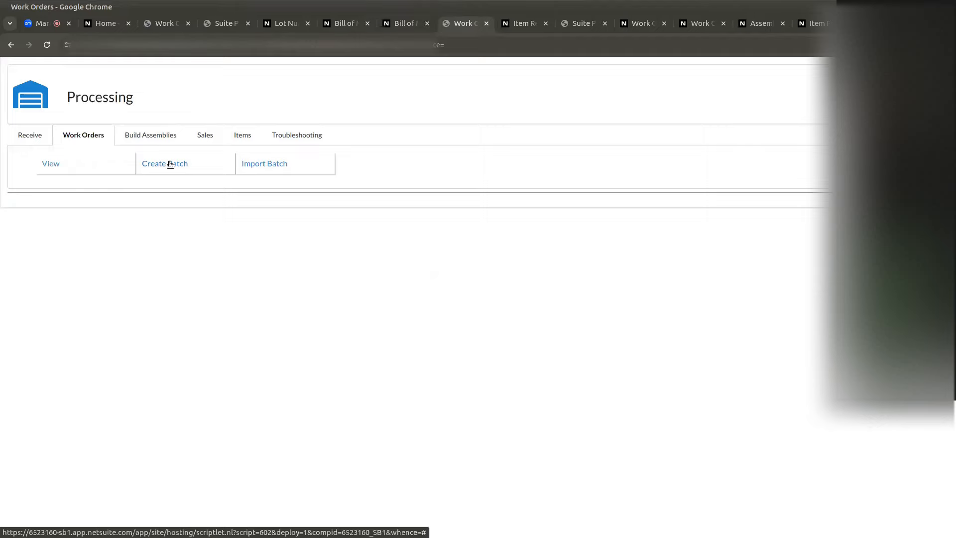
{"action": "left_click", "coordinate": [415, 23]}
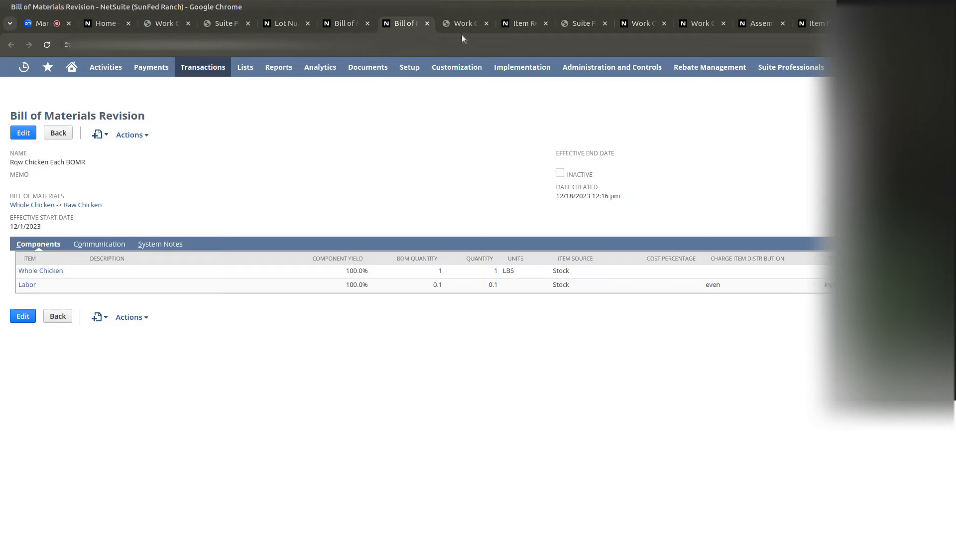
{"action": "left_click", "coordinate": [464, 18]}
- Retrieve Whole Chicken in the item search, place its browser tab beside the Work Orders one, and display its cut templates
{"action": "left_click", "coordinate": [222, 24]}
{"action": "left_click", "coordinate": [351, 199]}
{"action": "type", "text": "whole"}
{"action": "left_click", "coordinate": [324, 210]}
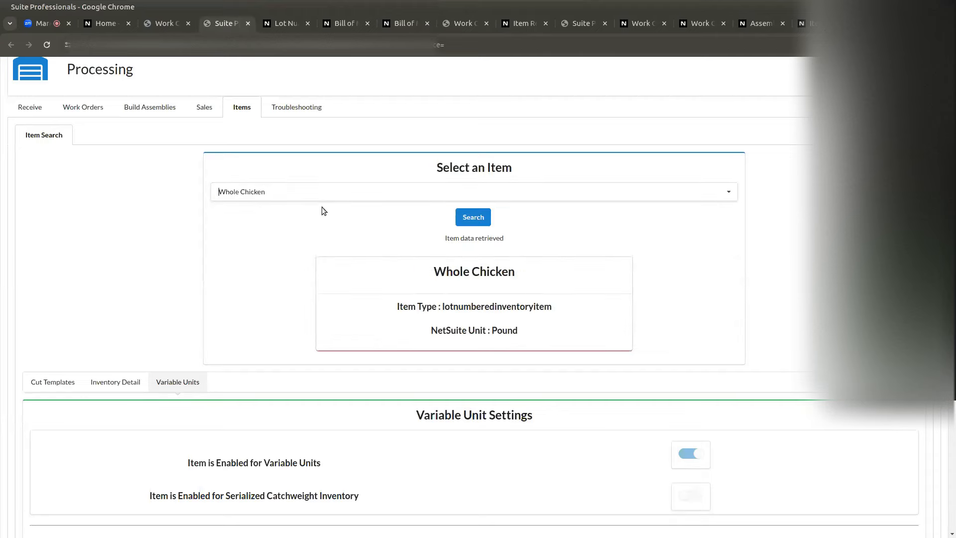
{"action": "left_click", "coordinate": [473, 217]}
{"action": "left_click_drag", "start_coordinate": [230, 26], "coordinate": [404, 25]}
{"action": "left_click", "coordinate": [53, 382]}
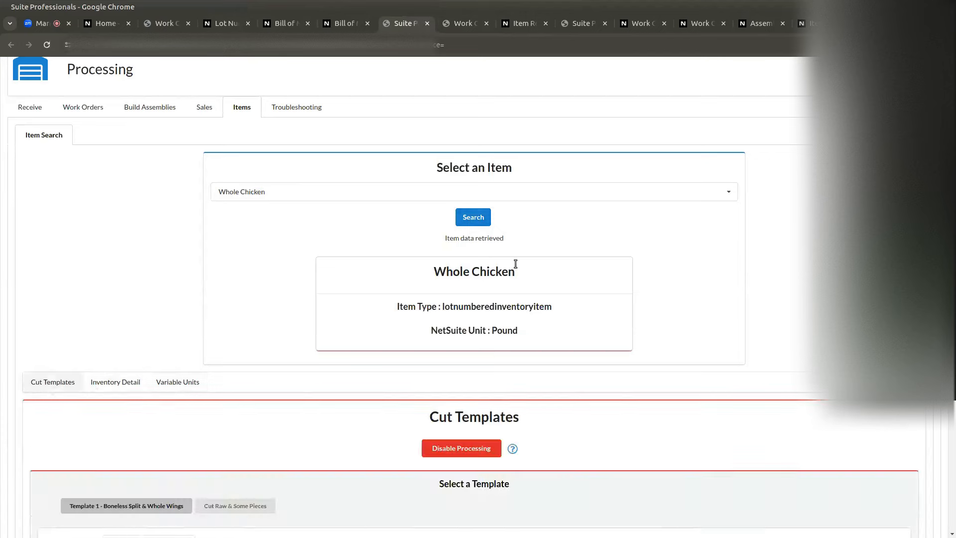
{"action": "scroll", "coordinate": [516, 264], "scroll_direction": "down", "scroll_amount": 5}
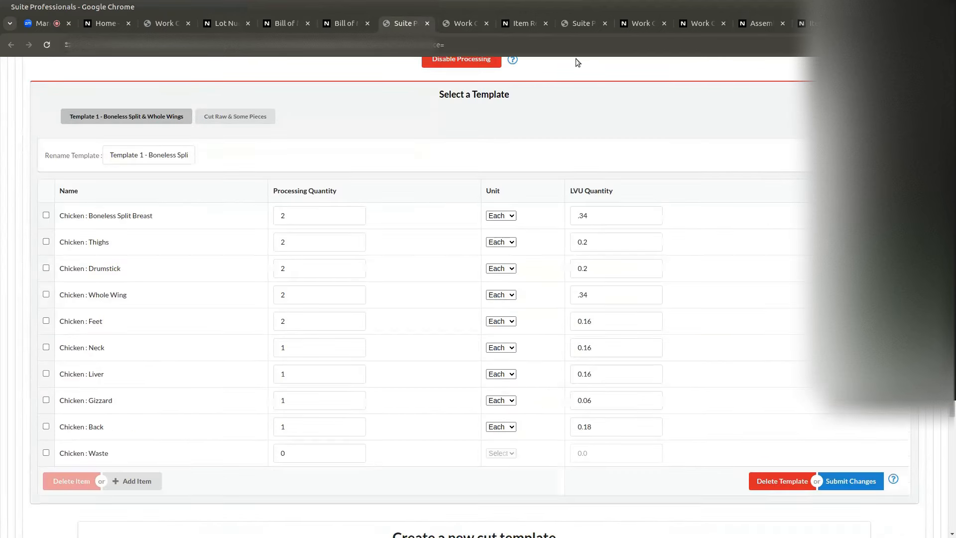
- Start a work order batch consuming Whole Chicken for subsidiary Grass Fed Foods LLC : SunFed Ranch at location 4K Cattle Co
{"action": "left_click", "coordinate": [468, 23]}
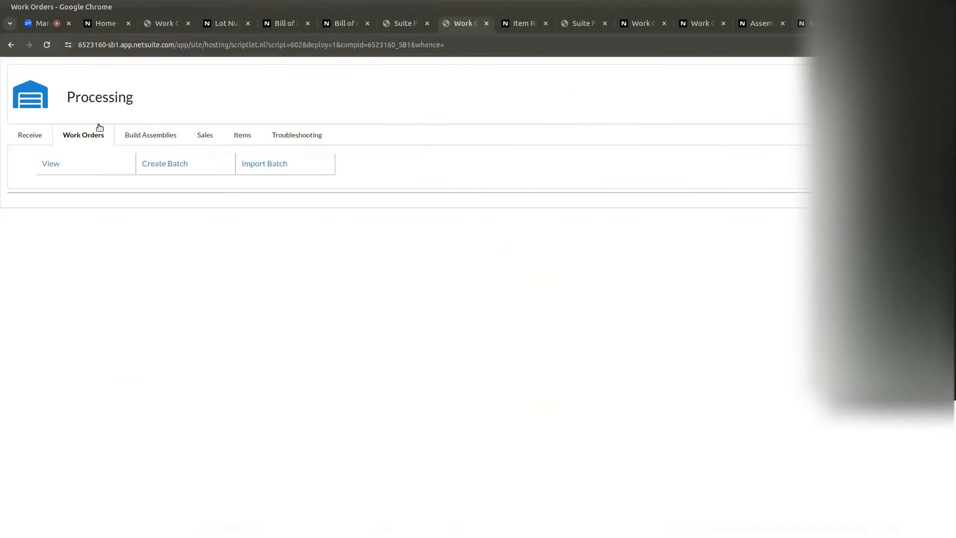
{"action": "left_click", "coordinate": [170, 164]}
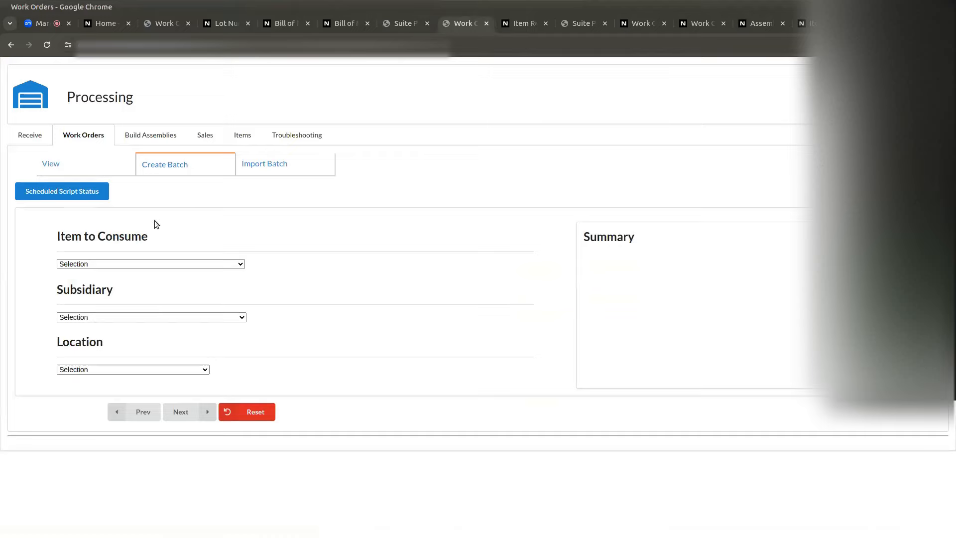
{"action": "left_click", "coordinate": [154, 264]}
{"action": "type", "text": "w"}
{"action": "key", "text": "Return"}
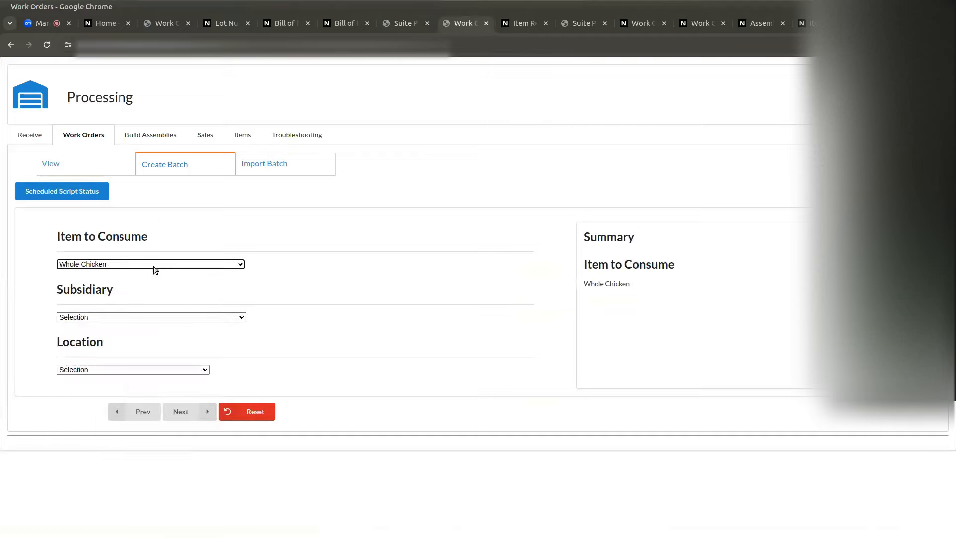
{"action": "left_click", "coordinate": [112, 318]}
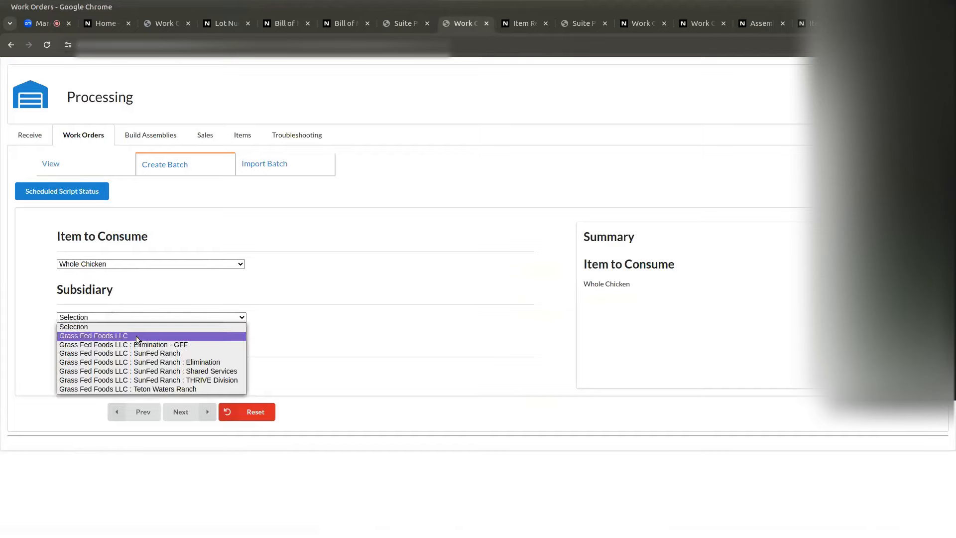
{"action": "left_click", "coordinate": [154, 353]}
{"action": "left_click", "coordinate": [137, 369]}
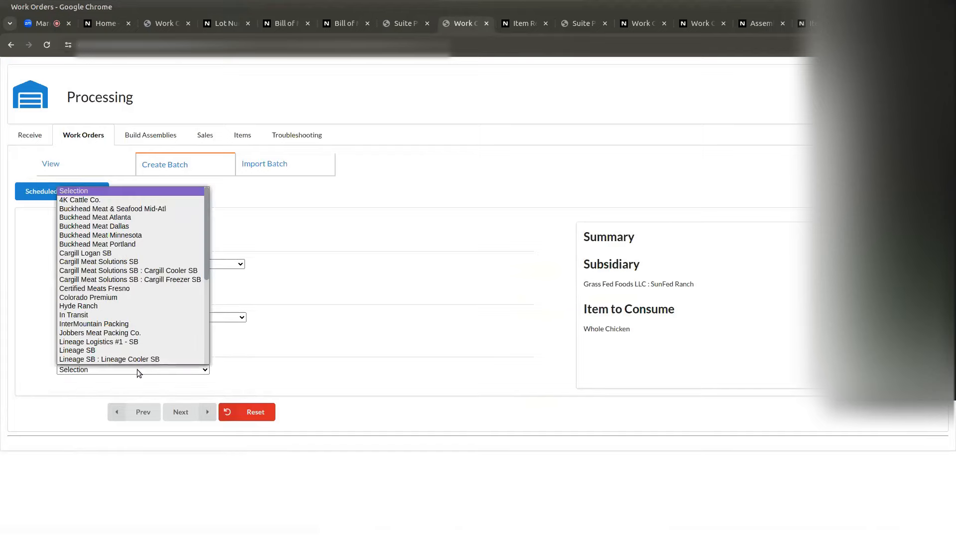
{"action": "left_click", "coordinate": [111, 199]}
{"action": "left_click", "coordinate": [181, 418]}
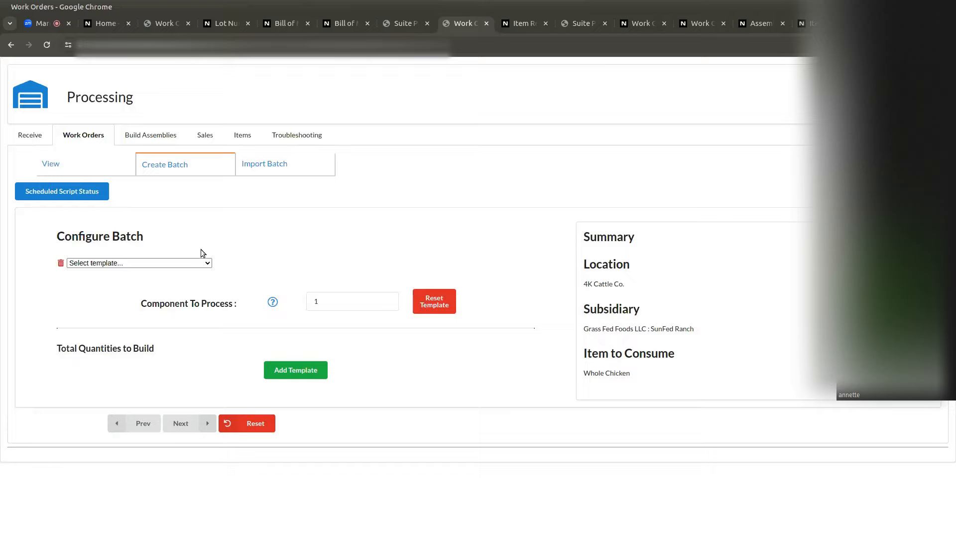
- Apply Template 1 - Boneless Split & Whole Wings to the batch and review its item quantities, units and LVU columns
{"action": "left_click", "coordinate": [166, 263]}
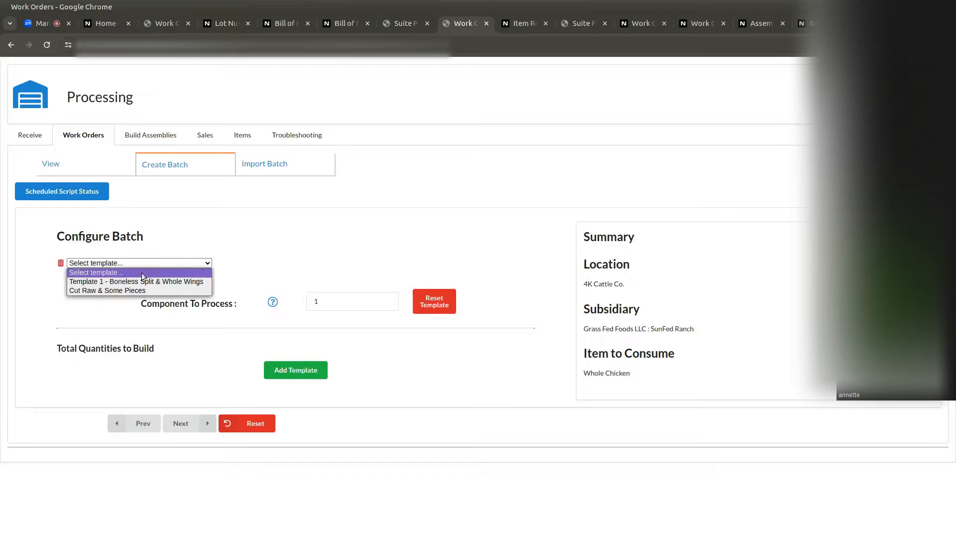
{"action": "left_click", "coordinate": [110, 283]}
{"action": "scroll", "coordinate": [478, 299], "scroll_direction": "down", "scroll_amount": 5}
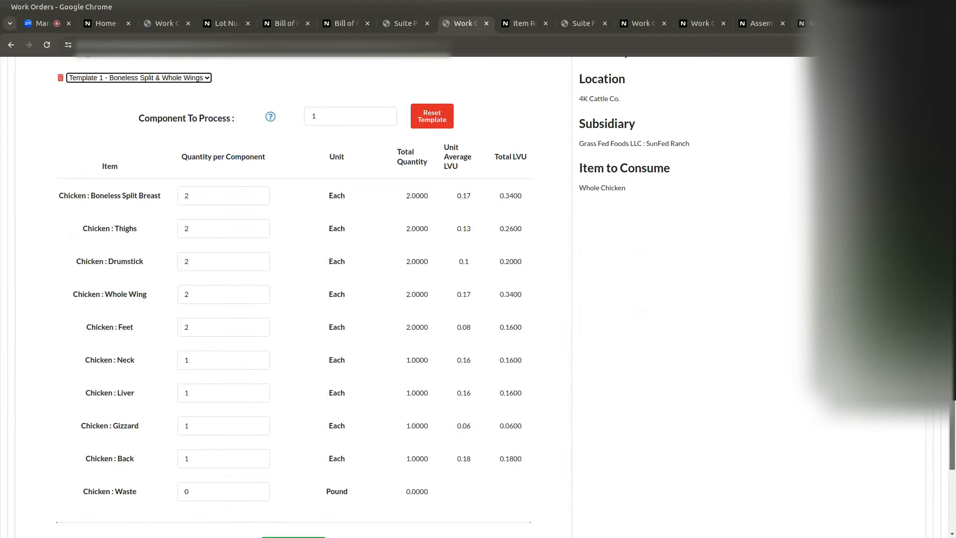
{"action": "scroll", "coordinate": [282, 272], "scroll_direction": "down", "scroll_amount": 1}
{"action": "scroll", "coordinate": [282, 272], "scroll_direction": "up", "scroll_amount": 2}
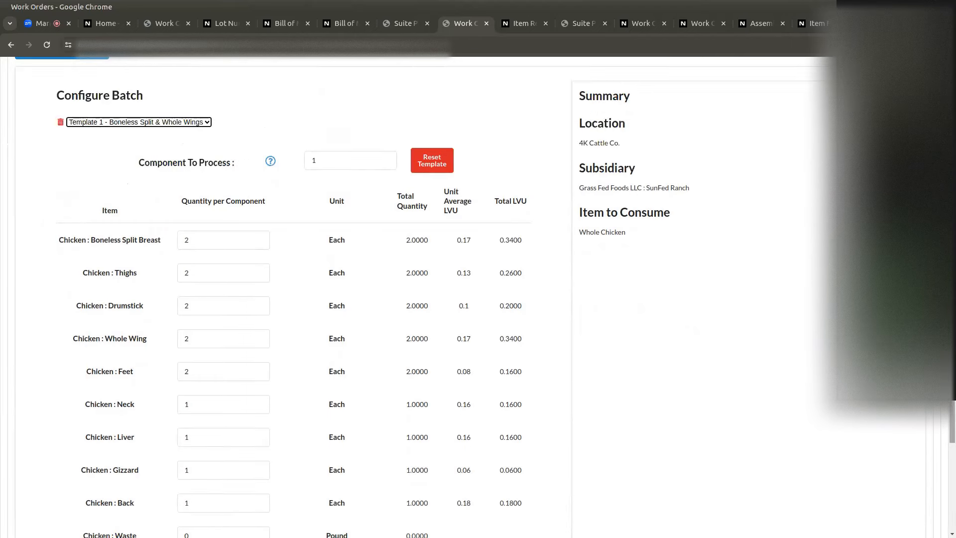
{"action": "scroll", "coordinate": [208, 452], "scroll_direction": "down", "scroll_amount": 3}
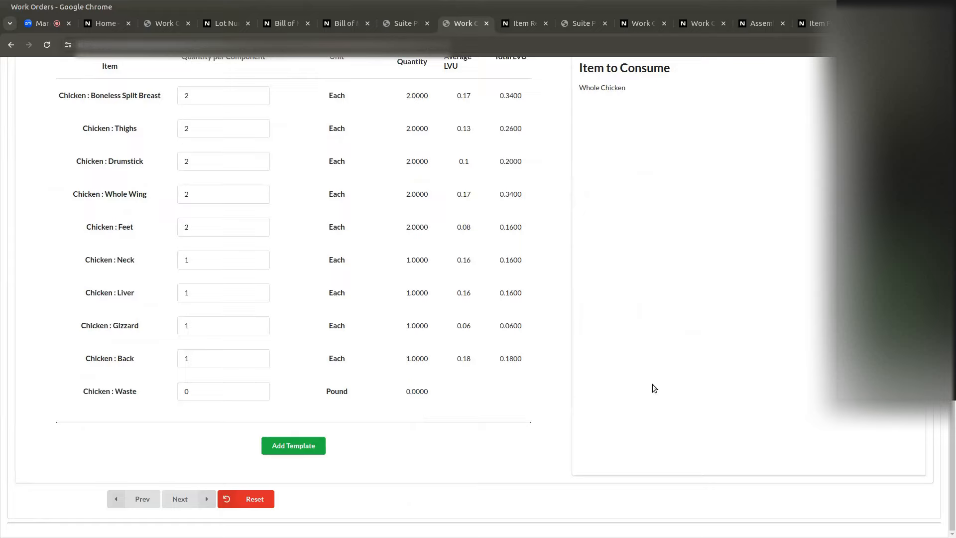
{"action": "scroll", "coordinate": [478, 299], "scroll_direction": "up", "scroll_amount": 5}
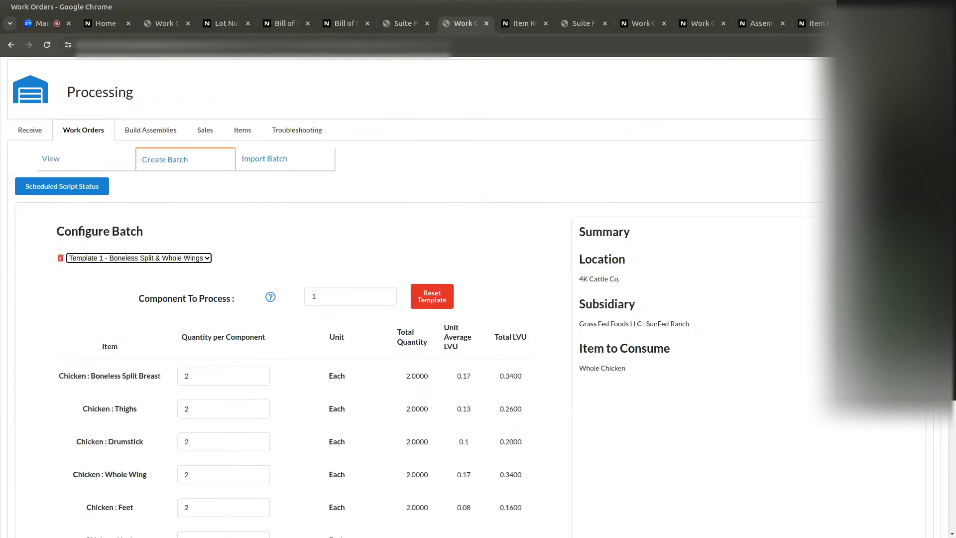
{"action": "left_click", "coordinate": [346, 256]}
{"action": "scroll", "coordinate": [478, 299], "scroll_direction": "down", "scroll_amount": 3}
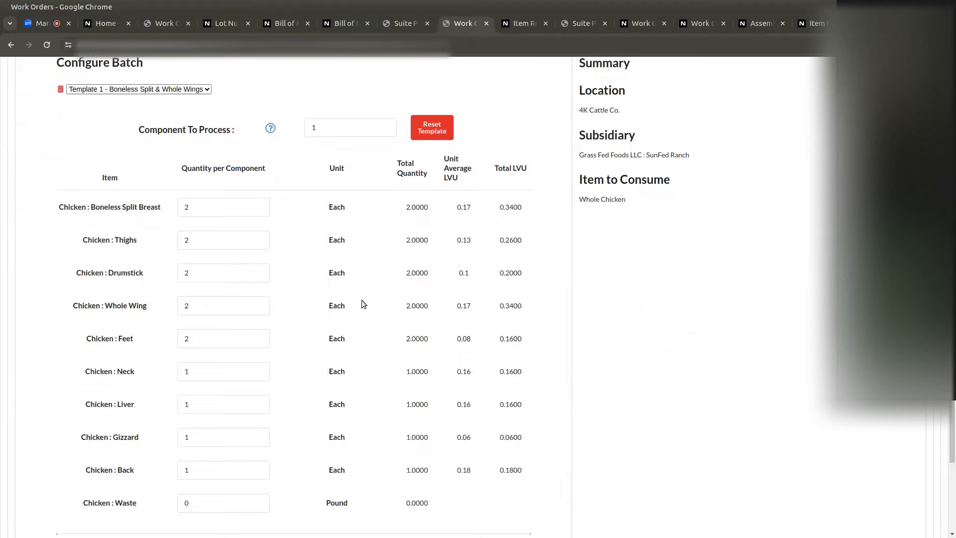
- Try a quantity per component of 3 for Chicken : Feet and set it back to 2
{"action": "left_click", "coordinate": [238, 438]}
{"action": "left_click", "coordinate": [229, 339]}
{"action": "key", "text": "BackSpace"}
{"action": "type", "text": "3"}
{"action": "key", "text": "BackSpace"}
{"action": "type", "text": "2"}
{"action": "left_click", "coordinate": [345, 260]}
{"action": "left_click", "coordinate": [206, 510]}
- Set the batch's components to process to 200, trying 500 in between to demonstrate the recalculated totals
{"action": "double_click", "coordinate": [347, 129]}
{"action": "type", "text": "200"}
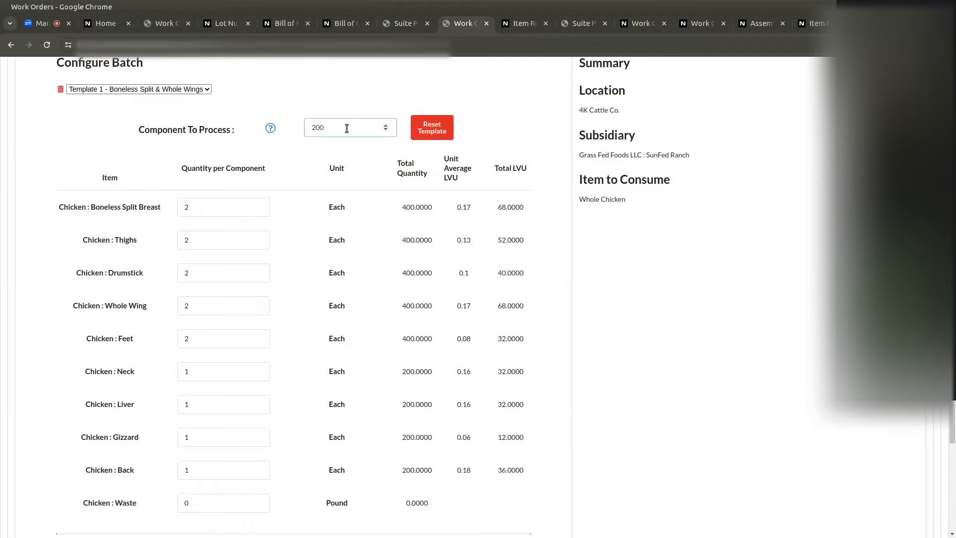
{"action": "double_click", "coordinate": [347, 129]}
{"action": "type", "text": "500"}
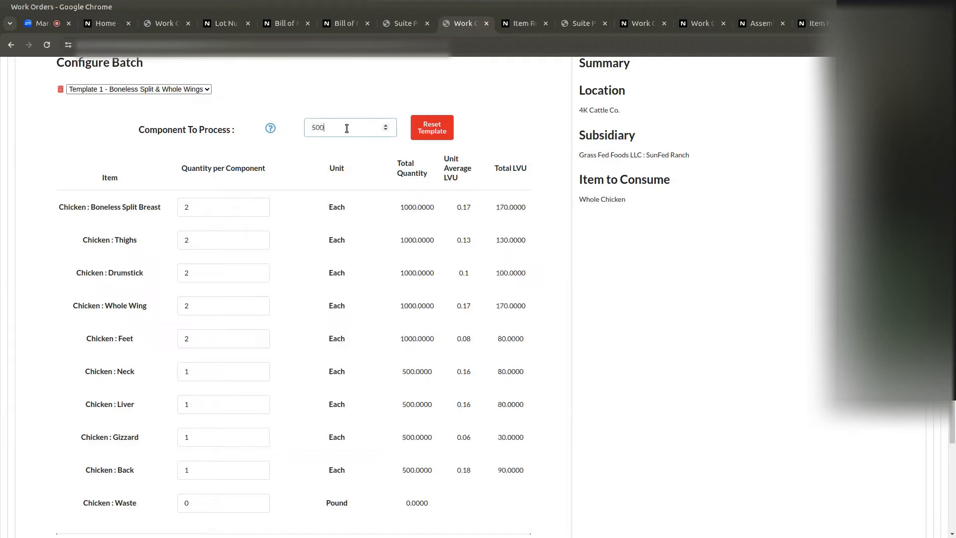
{"action": "double_click", "coordinate": [347, 128]}
{"action": "type", "text": "200"}
{"action": "left_click", "coordinate": [360, 166]}
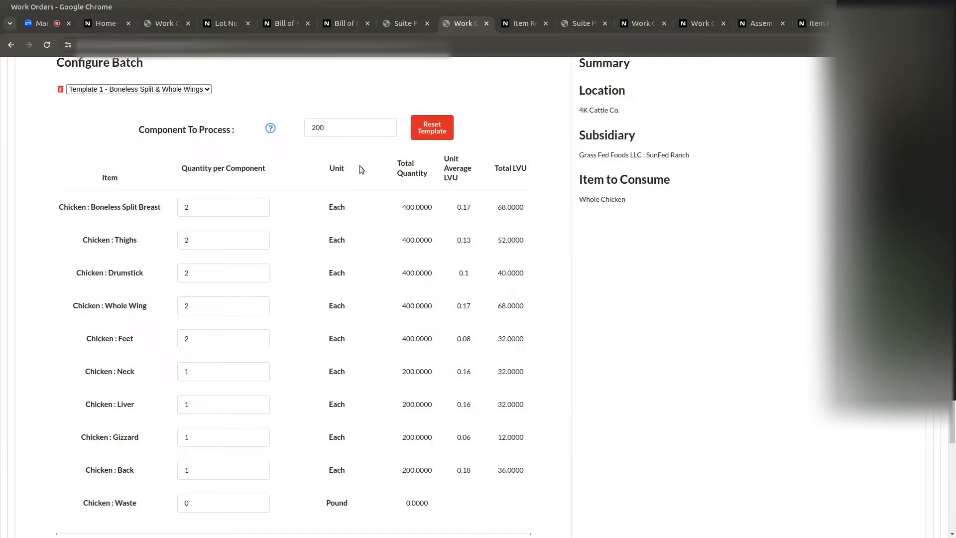
- Try 300 components to process and return the amount to 200
{"action": "left_click", "coordinate": [383, 131]}
{"action": "key", "text": "ctrl+a"}
{"action": "type", "text": "300"}
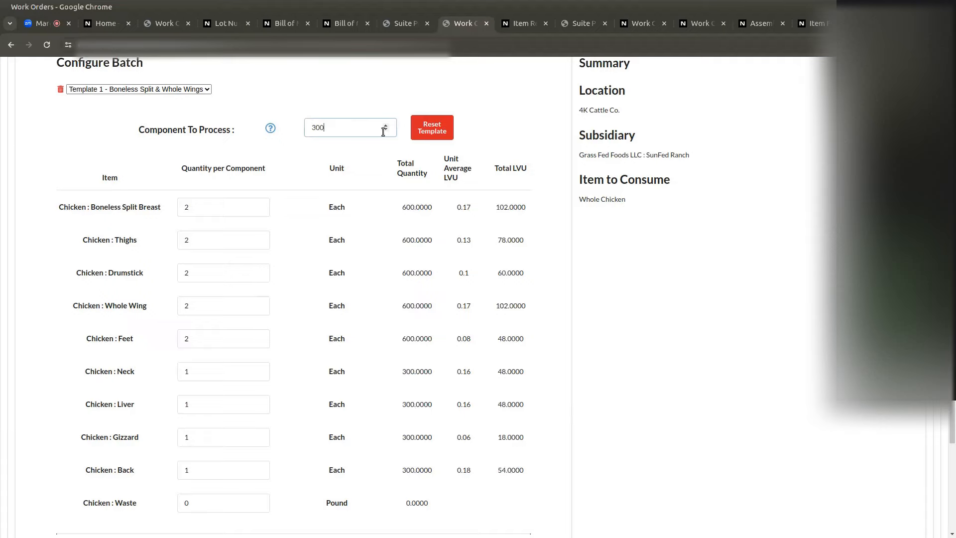
{"action": "key", "text": "ctrl+a"}
{"action": "type", "text": "200"}
{"action": "left_click", "coordinate": [368, 240]}
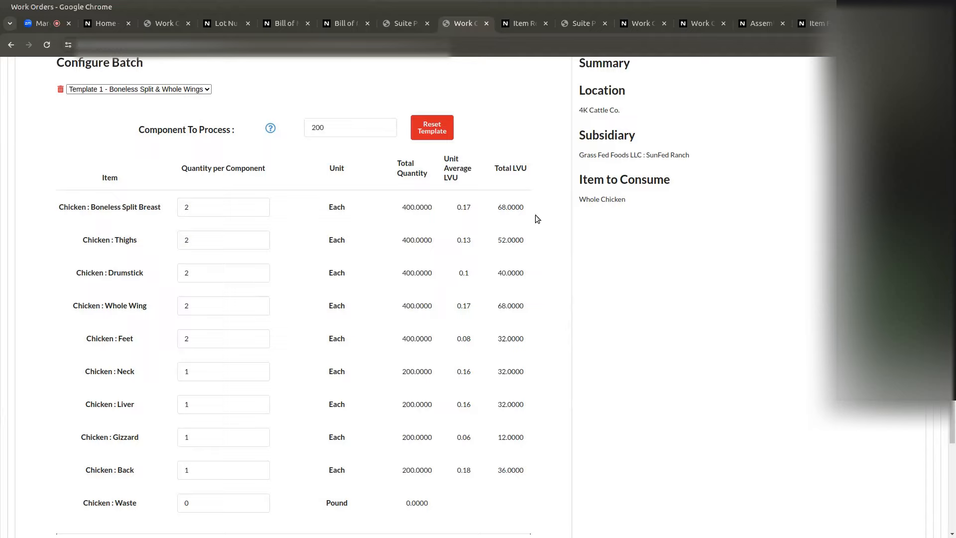
- Point out the Whole Wing and Feet totals and set the Chicken : Waste quantity per component to .25
{"action": "left_click", "coordinate": [343, 135]}
{"action": "left_click_drag", "start_coordinate": [402, 305], "coordinate": [432, 307]}
{"action": "left_click_drag", "start_coordinate": [406, 340], "coordinate": [457, 343]}
{"action": "double_click", "coordinate": [211, 502]}
{"action": "type", "text": "1"}
{"action": "key", "text": "BackSpace"}
{"action": "type", "text": ".25"}
{"action": "left_click", "coordinate": [464, 482]}
- Check the Chicken : Thighs totals for the batch and proceed to the order verification
{"action": "left_click", "coordinate": [333, 127]}
{"action": "left_click_drag", "start_coordinate": [401, 240], "coordinate": [455, 241]}
{"action": "left_click", "coordinate": [533, 245]}
{"action": "left_click", "coordinate": [543, 242]}
{"action": "scroll", "coordinate": [685, 301], "scroll_direction": "down", "scroll_amount": 3}
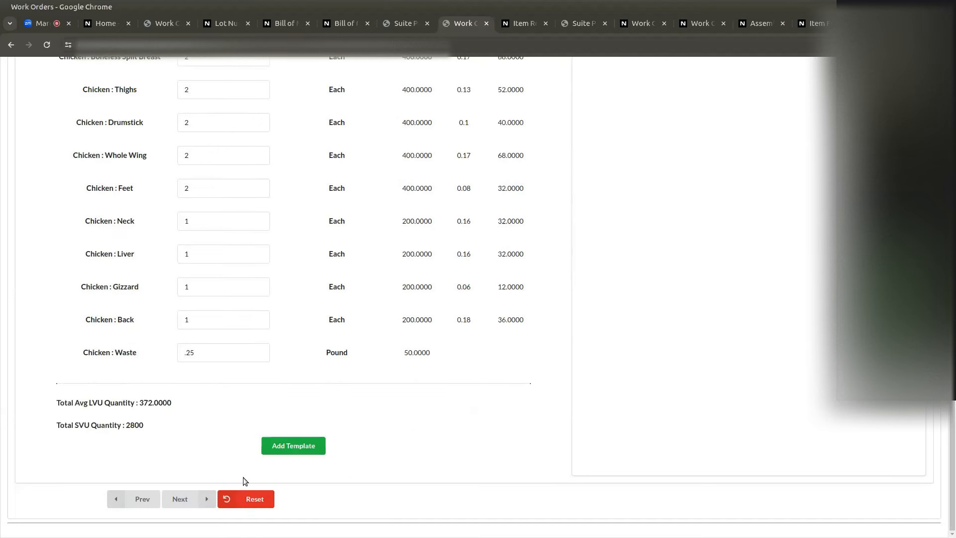
{"action": "left_click", "coordinate": [171, 503]}
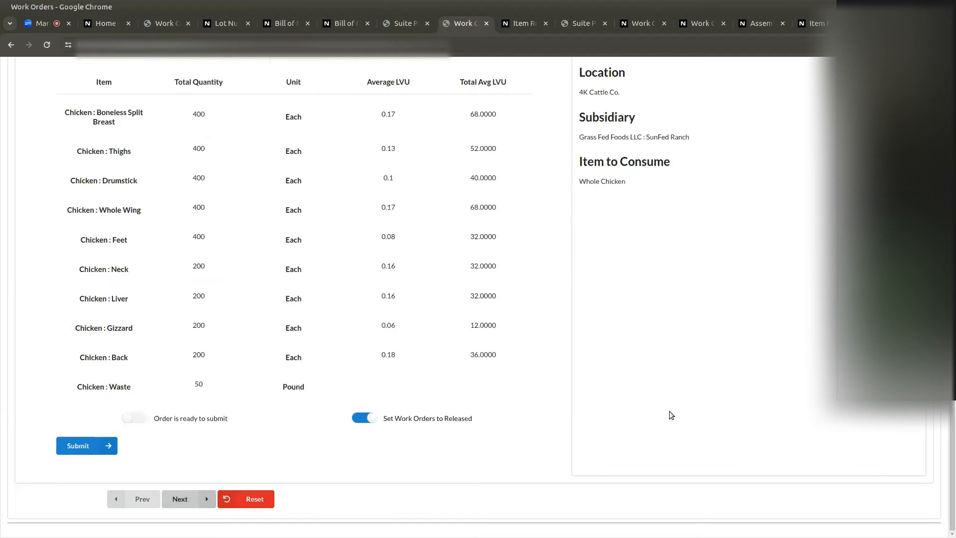
- Mark the order as ready to submit, keep the work orders set to released, and submit the batch
{"action": "scroll", "coordinate": [949, 428], "scroll_direction": "up", "scroll_amount": 2}
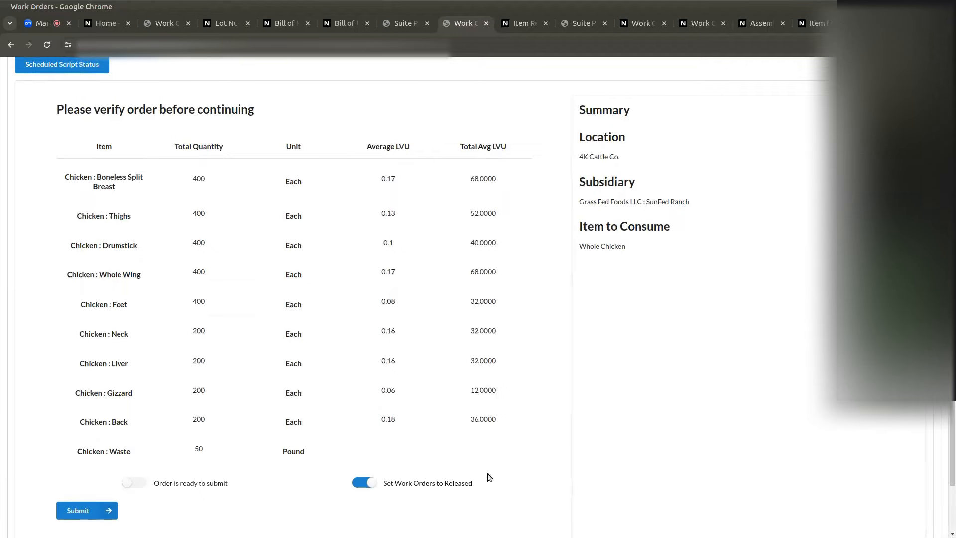
{"action": "left_click", "coordinate": [134, 482]}
{"action": "left_click", "coordinate": [366, 484]}
{"action": "left_click", "coordinate": [366, 486]}
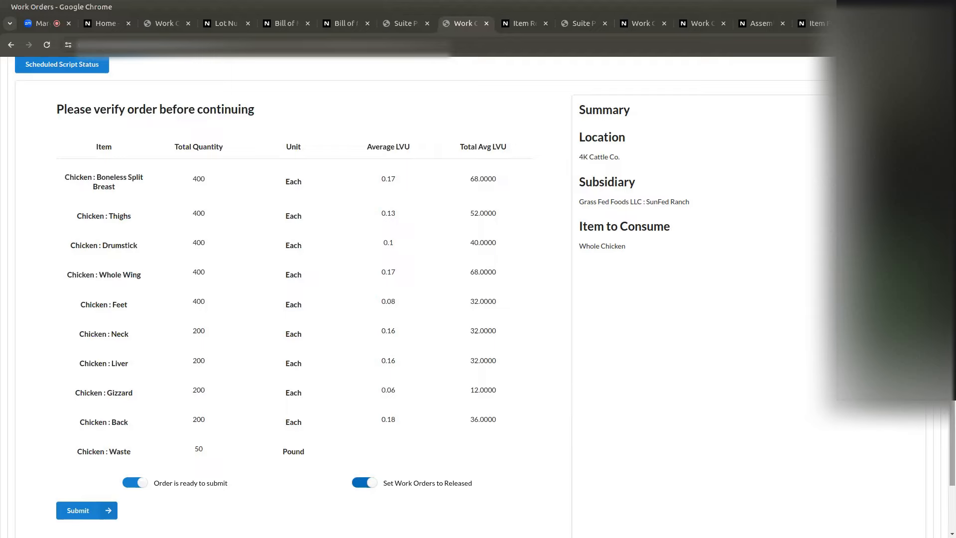
{"action": "scroll", "coordinate": [367, 485], "scroll_direction": "down", "scroll_amount": 2}
{"action": "left_click", "coordinate": [95, 446]}
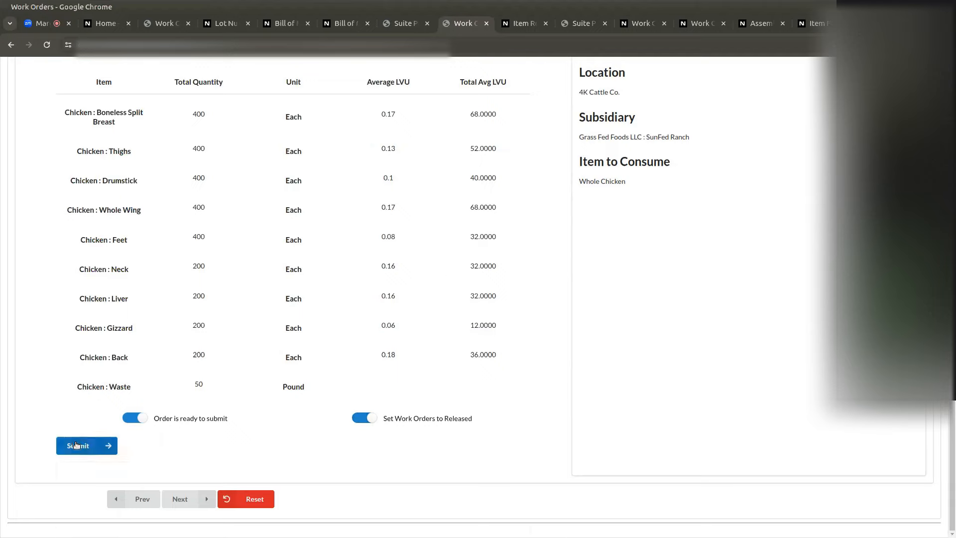
{"action": "scroll", "coordinate": [442, 273], "scroll_direction": "down", "scroll_amount": 2}
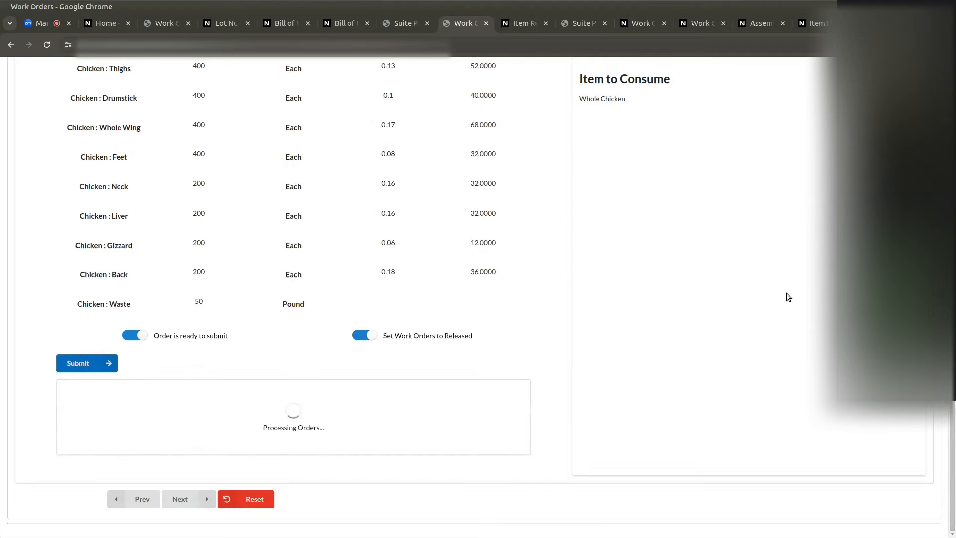
{"action": "scroll", "coordinate": [787, 293], "scroll_direction": "up", "scroll_amount": 2}
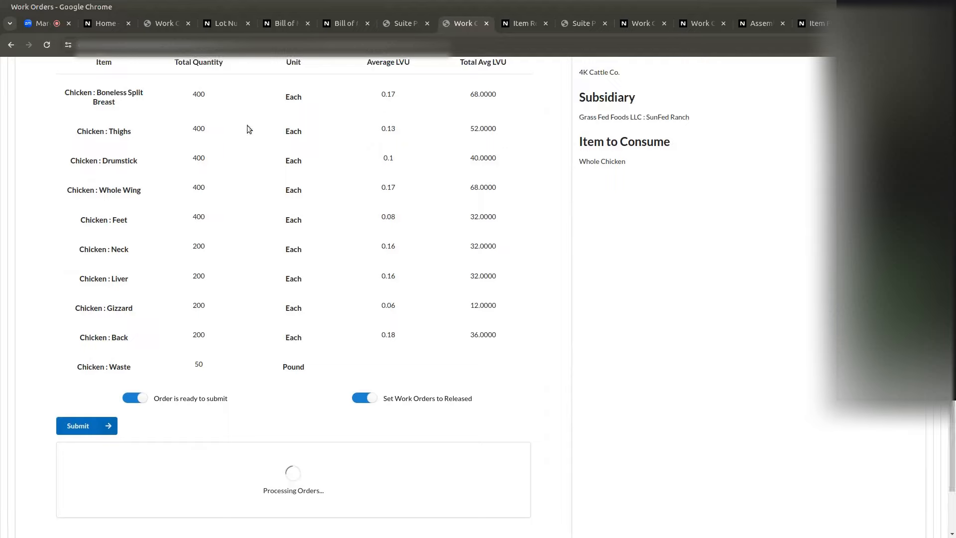
- Point out the Boneless Split Breast, Thighs and Drumstick lines in the order verification table
{"action": "left_click_drag", "start_coordinate": [66, 93], "coordinate": [152, 103]}
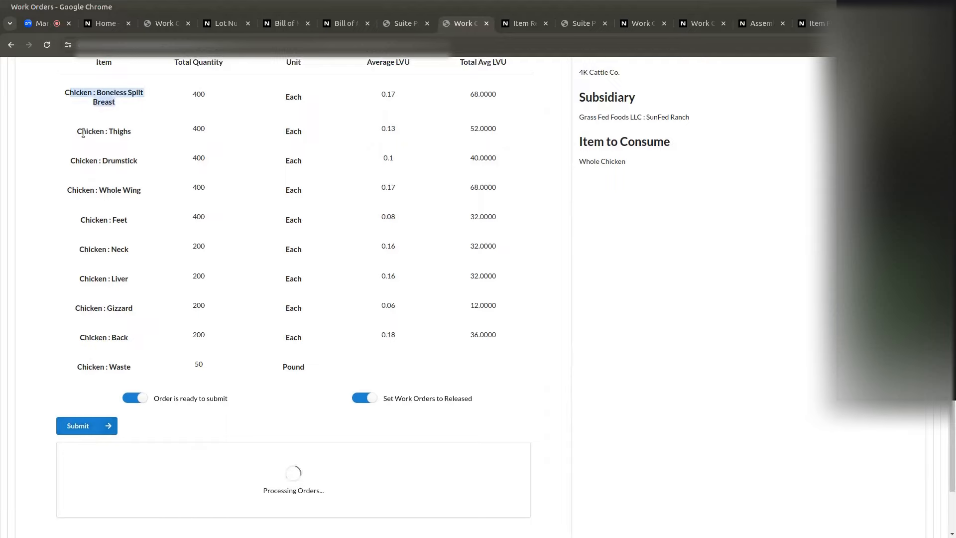
{"action": "left_click_drag", "start_coordinate": [81, 132], "coordinate": [136, 135]}
{"action": "left_click_drag", "start_coordinate": [74, 159], "coordinate": [161, 167]}
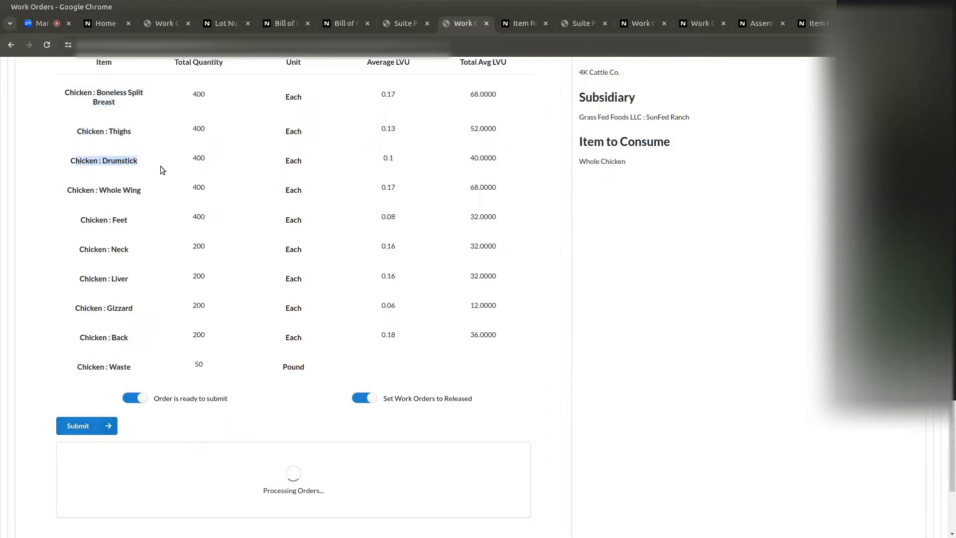
{"action": "left_click", "coordinate": [739, 299]}
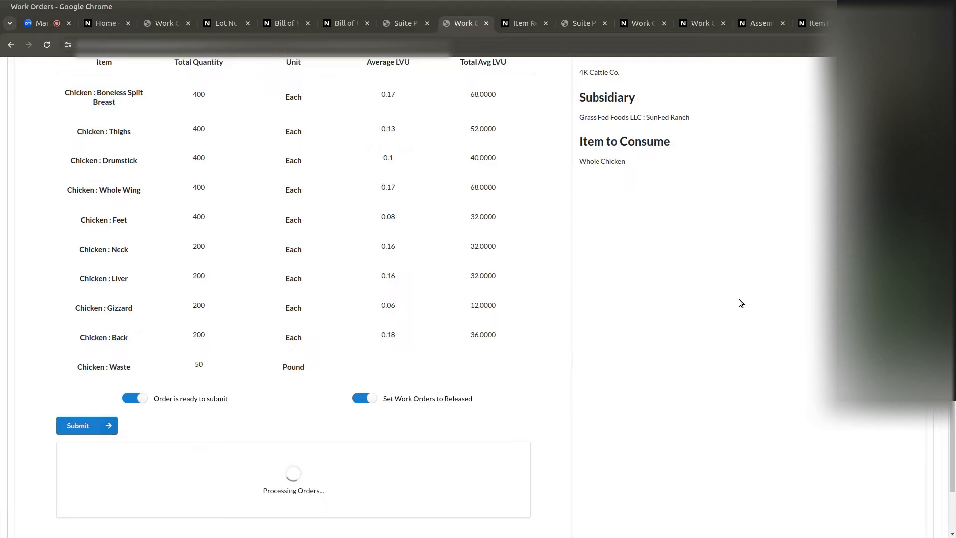
- Check the batch creation result and highlight the list of work orders generated for the batch
{"action": "scroll", "coordinate": [792, 308], "scroll_direction": "up", "scroll_amount": 4}
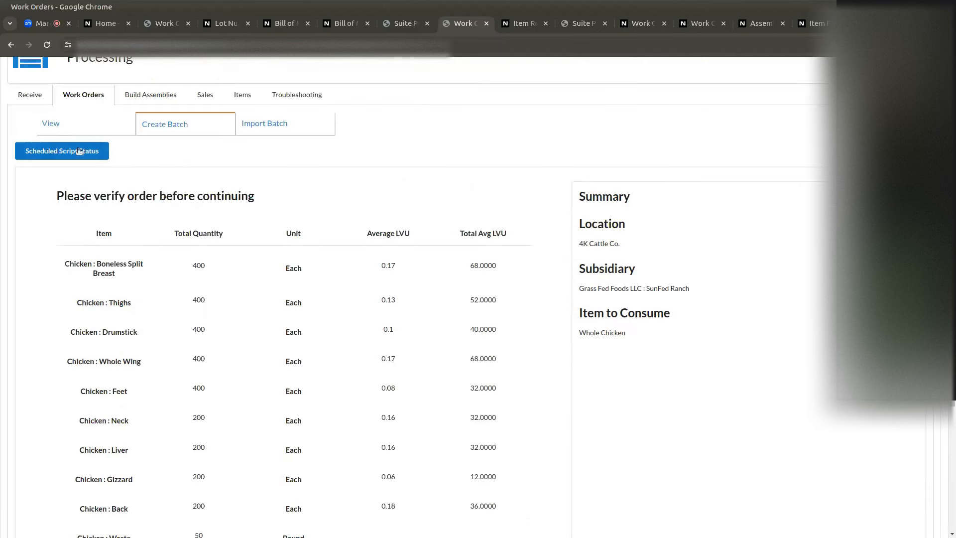
{"action": "scroll", "coordinate": [213, 252], "scroll_direction": "down", "scroll_amount": 4}
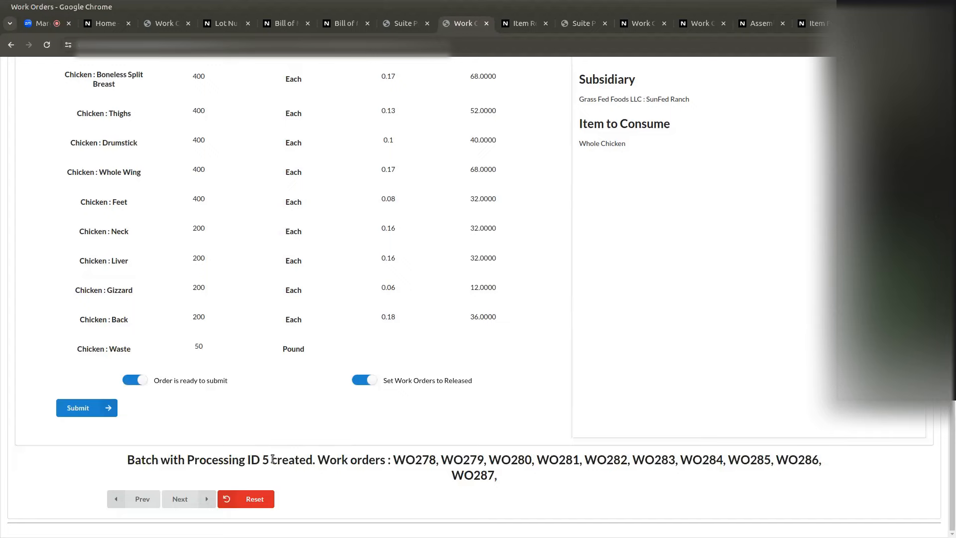
{"action": "left_click_drag", "start_coordinate": [395, 460], "coordinate": [559, 475]}
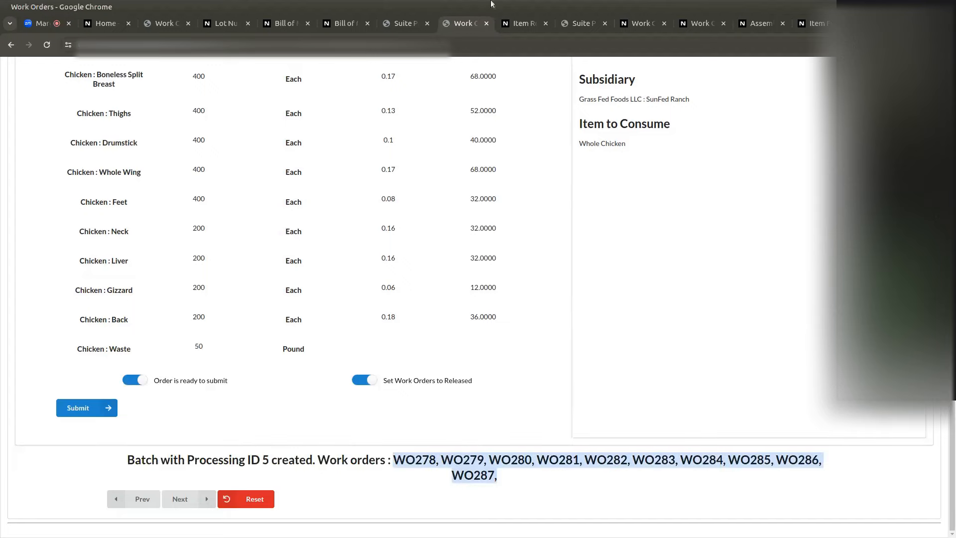
- Reload the NetSuite work orders list, return to the created batch and point out its processing ID
{"action": "left_click", "coordinate": [638, 21]}
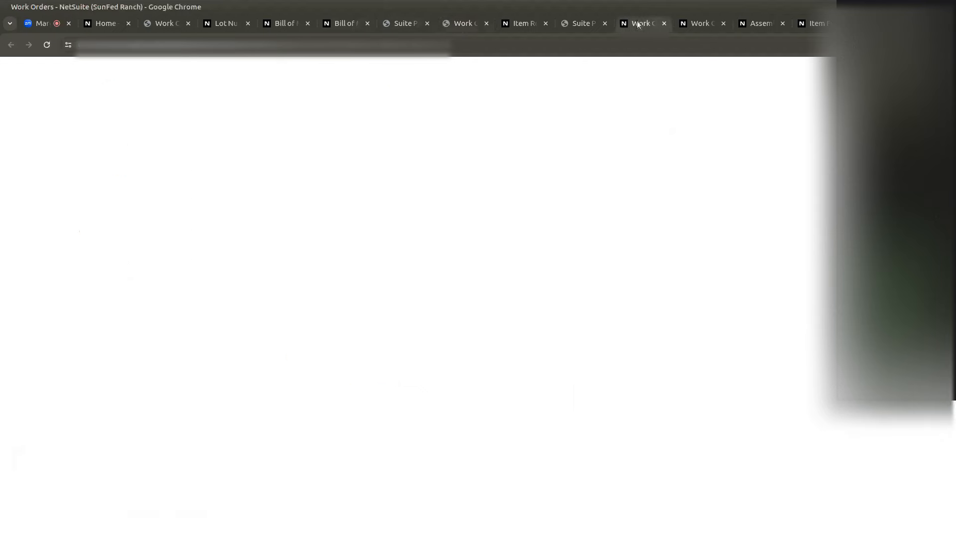
{"action": "key", "text": "F5"}
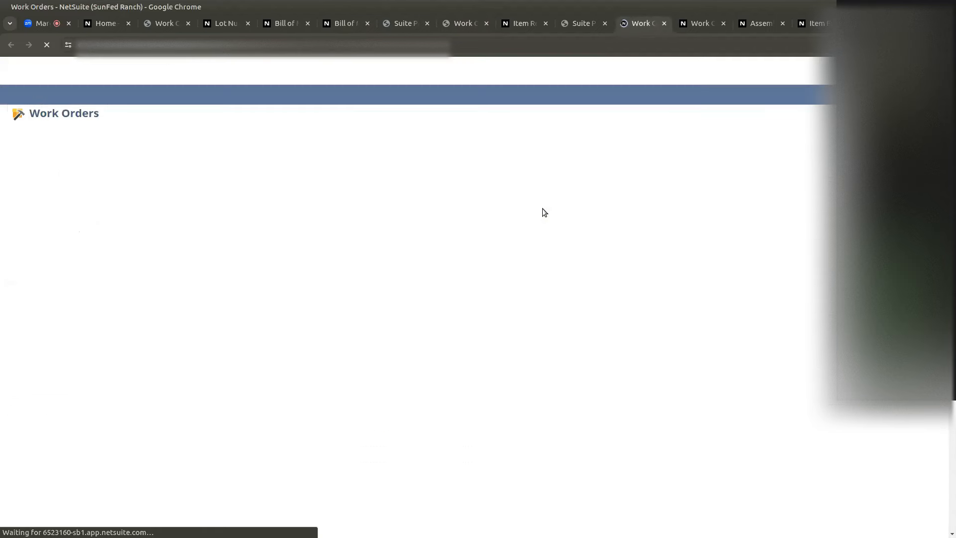
{"action": "left_click", "coordinate": [583, 25]}
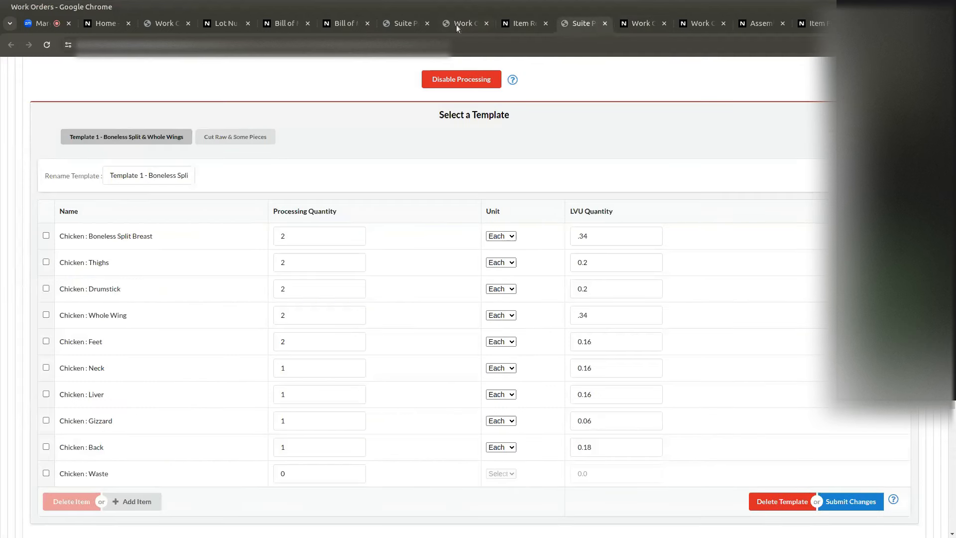
{"action": "left_click", "coordinate": [456, 25]}
{"action": "triple_click", "coordinate": [551, 466]}
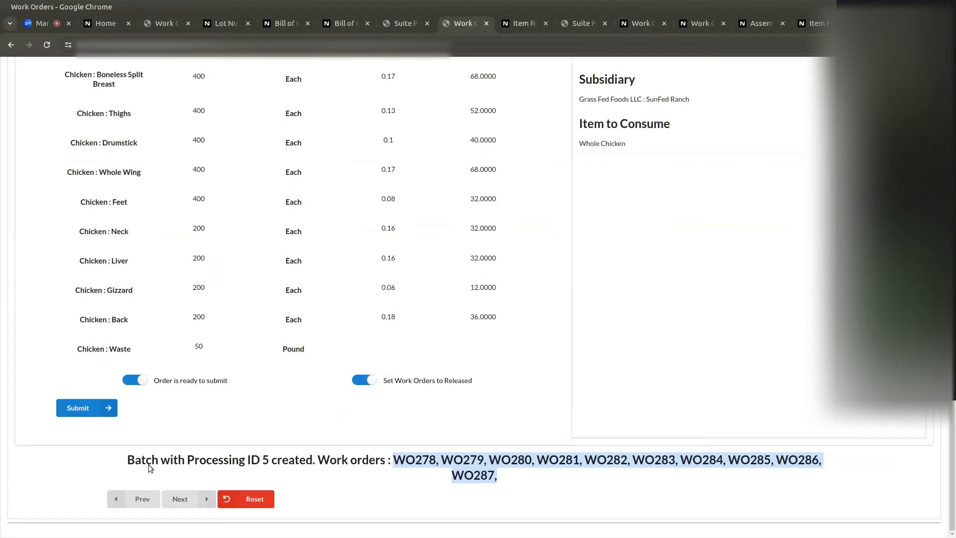
{"action": "left_click_drag", "start_coordinate": [128, 459], "coordinate": [275, 462]}
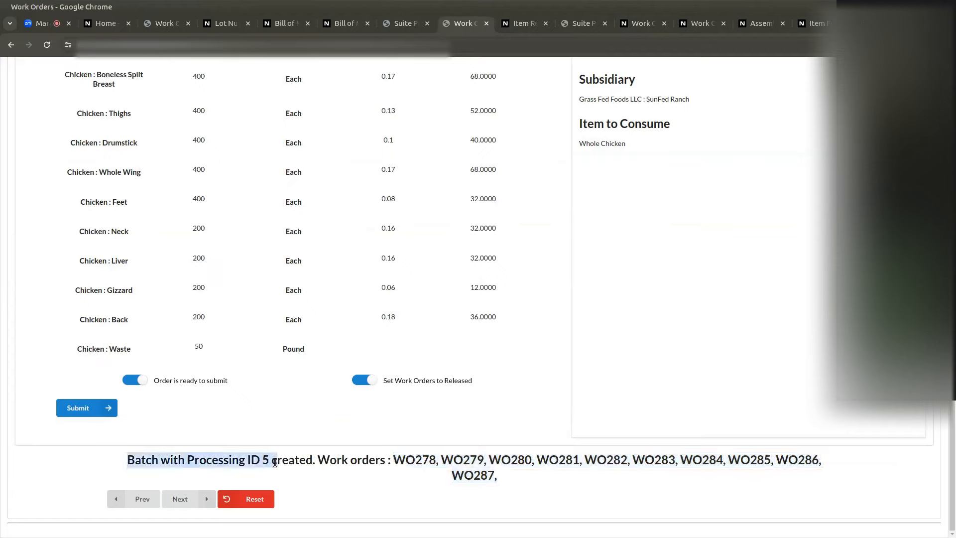
{"action": "left_click", "coordinate": [302, 462]}
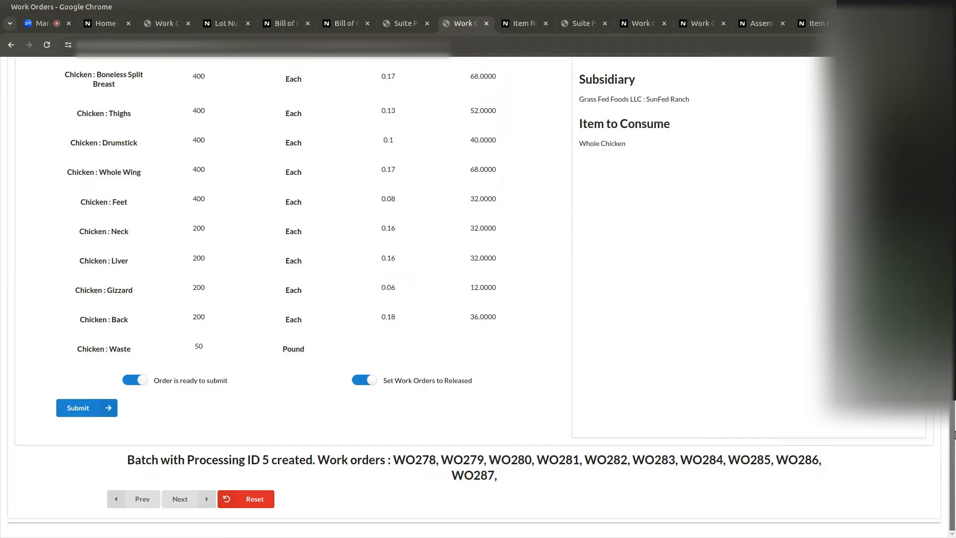
- Open the Suite Professionals Processing page in a separate browser tab and switch to it
{"action": "scroll", "coordinate": [953, 435], "scroll_direction": "up", "scroll_amount": 5}
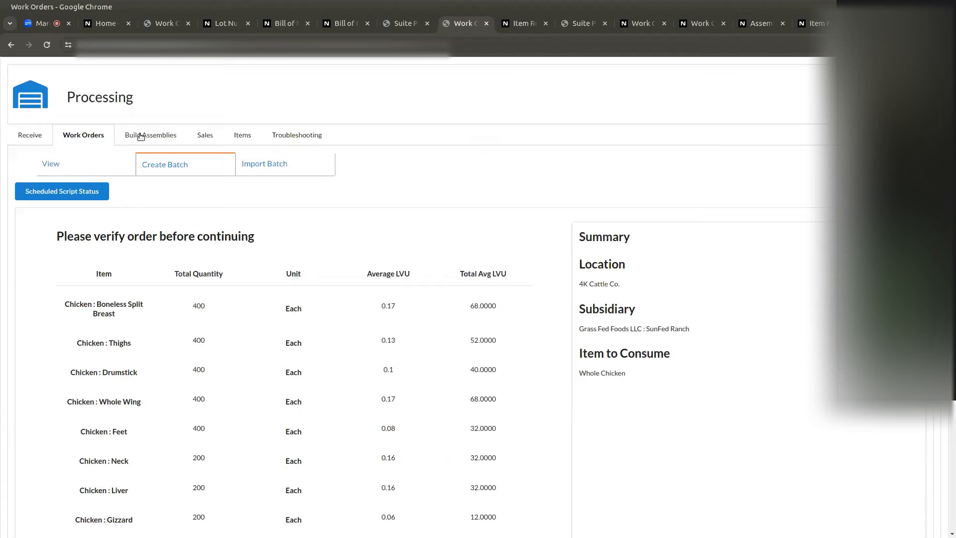
{"action": "left_click", "coordinate": [405, 23]}
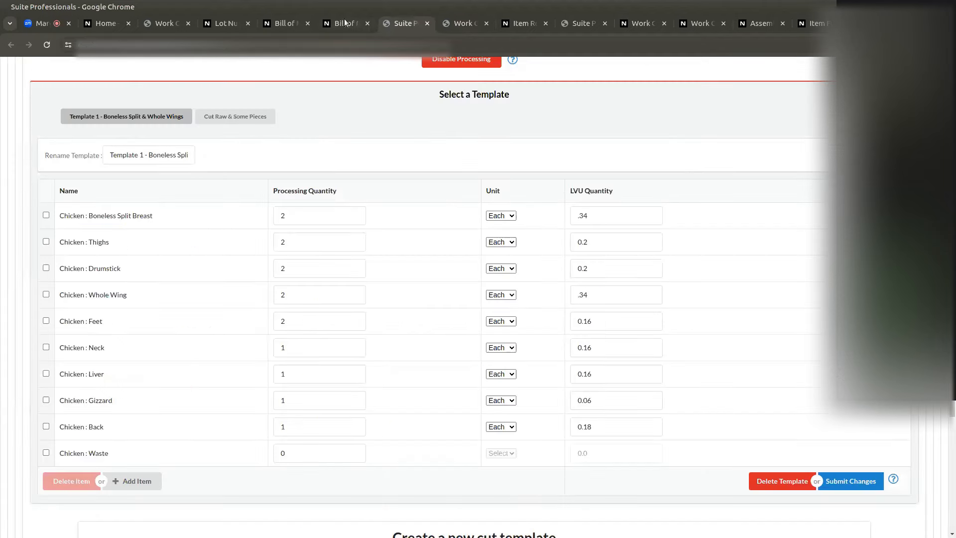
{"action": "left_click", "coordinate": [345, 23]}
{"action": "mouse_move", "coordinate": [790, 74]}
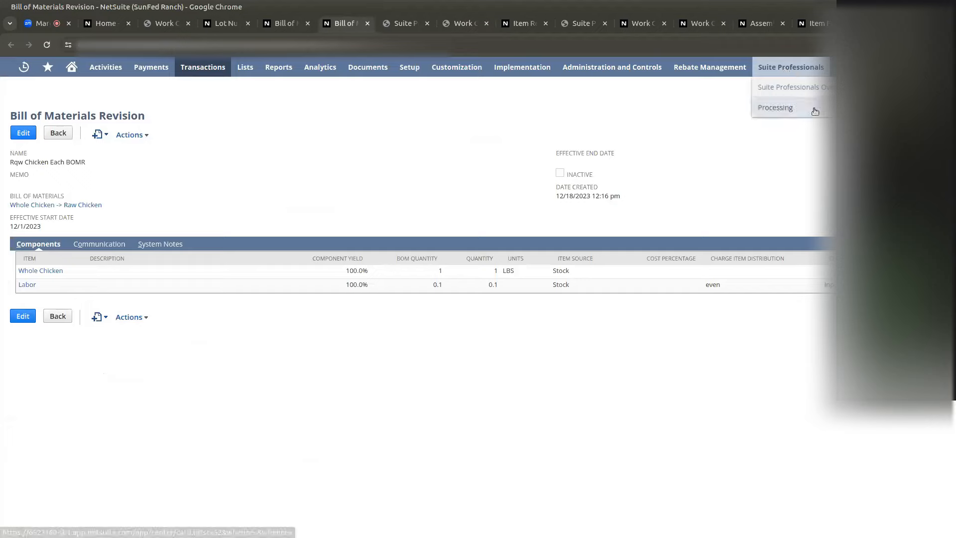
{"action": "right_click", "coordinate": [777, 107]}
{"action": "left_click", "coordinate": [777, 121]}
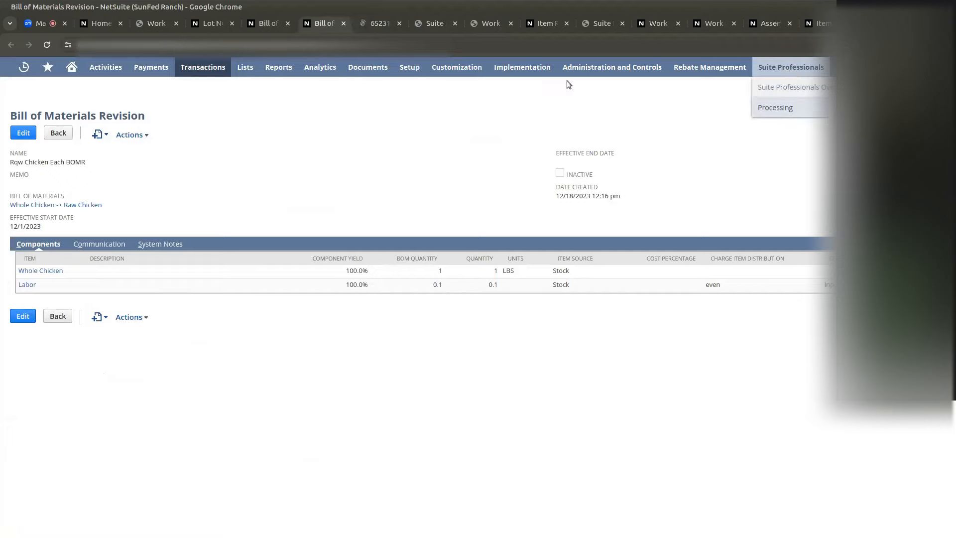
{"action": "left_click", "coordinate": [372, 19]}
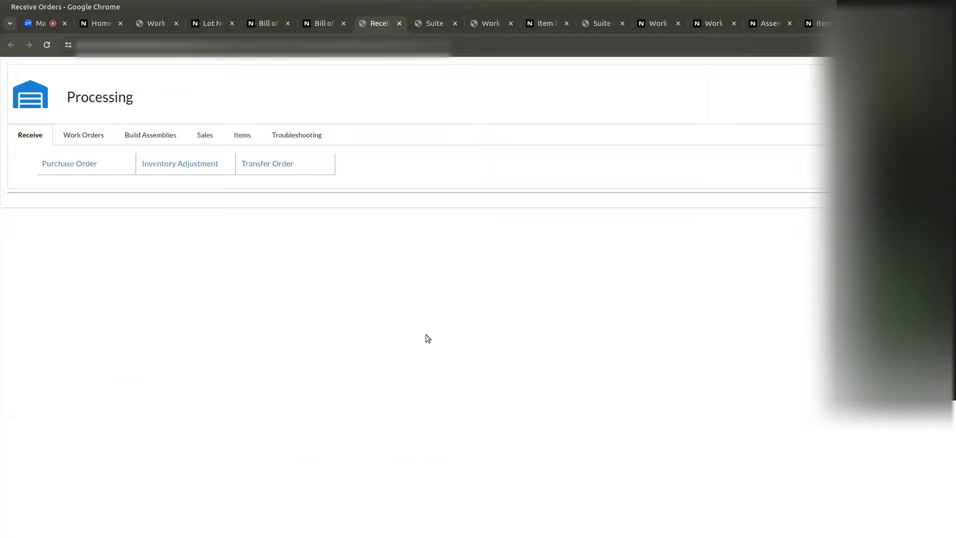
- Look in on the Create Batch page for work orders and open the Build page for assemblies
{"action": "left_click", "coordinate": [85, 135]}
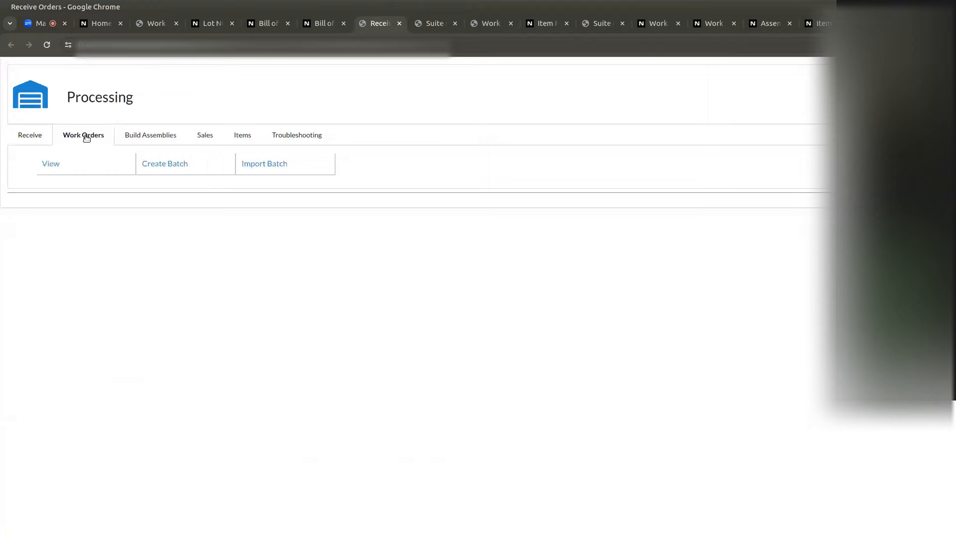
{"action": "left_click", "coordinate": [162, 164]}
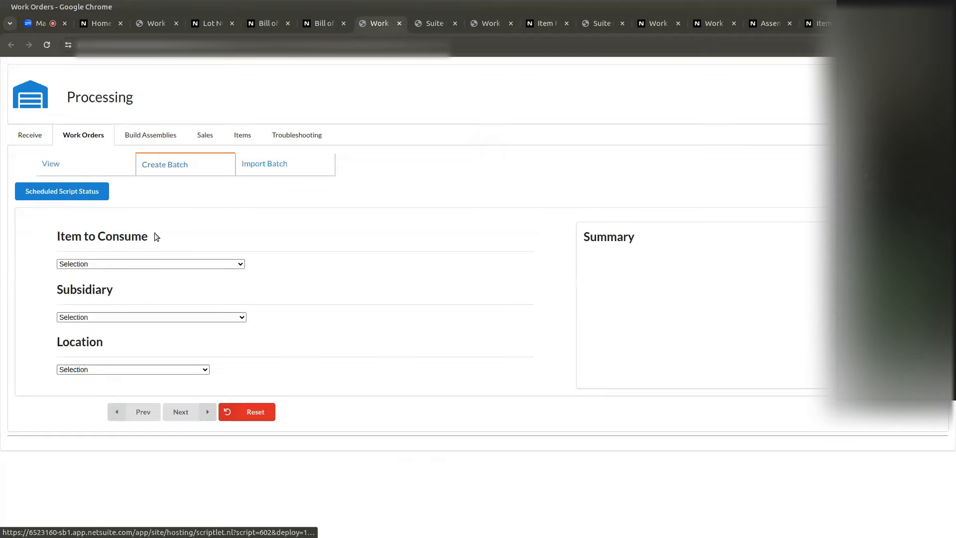
{"action": "left_click", "coordinate": [159, 134]}
{"action": "left_click", "coordinate": [64, 163]}
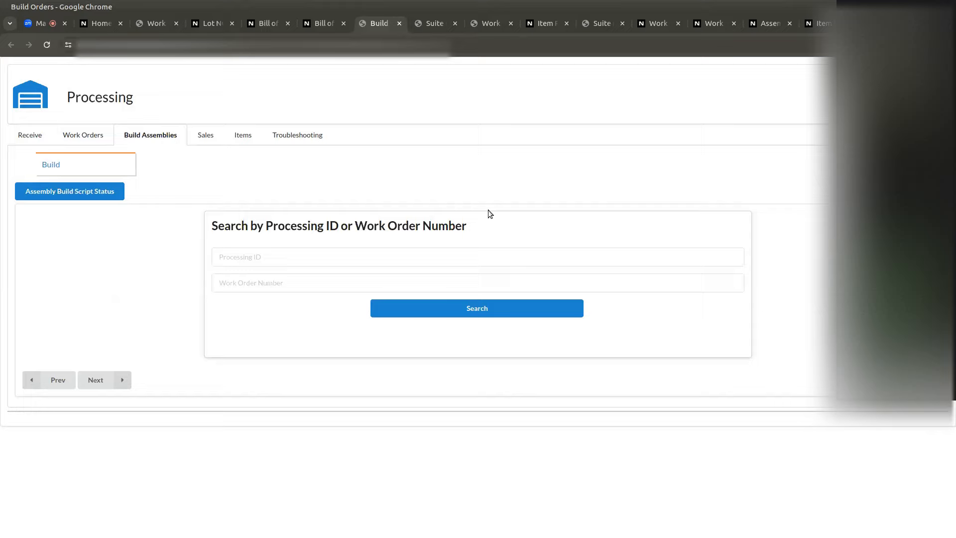
- Search for the batch with processing ID 3 and proceed to its assembly build details
{"action": "left_click", "coordinate": [444, 254]}
{"action": "type", "text": "3"}
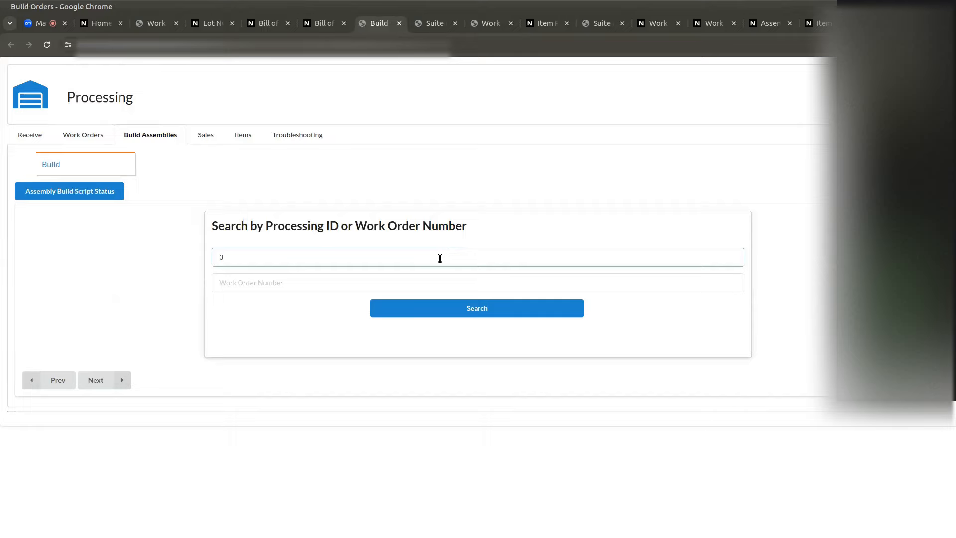
{"action": "left_click", "coordinate": [426, 312]}
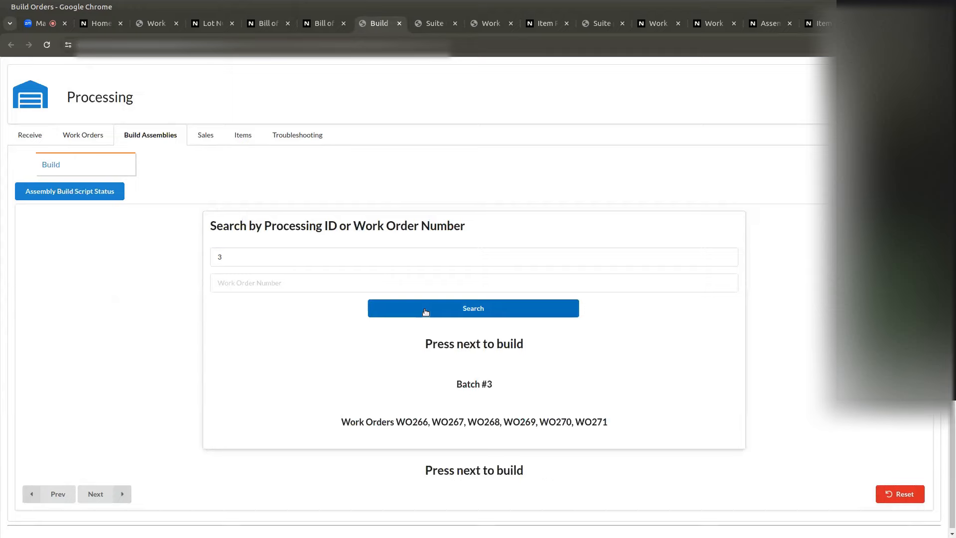
{"action": "scroll", "coordinate": [379, 373], "scroll_direction": "down", "scroll_amount": 1}
{"action": "left_click", "coordinate": [103, 491]}
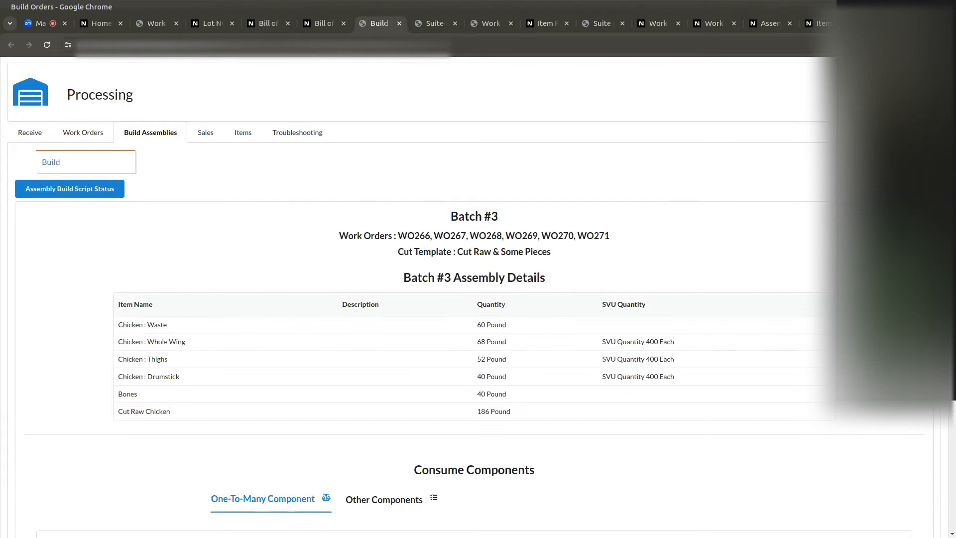
{"action": "scroll", "coordinate": [479, 298], "scroll_direction": "down", "scroll_amount": 1}
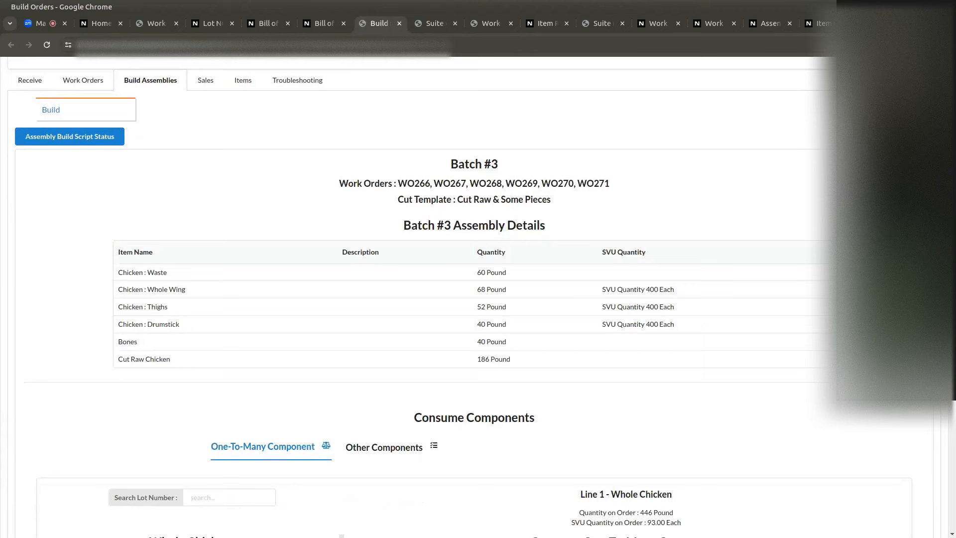
- Review the ingredients and primary information on the Chicken : Whole Wing work order
{"action": "left_click", "coordinate": [715, 26]}
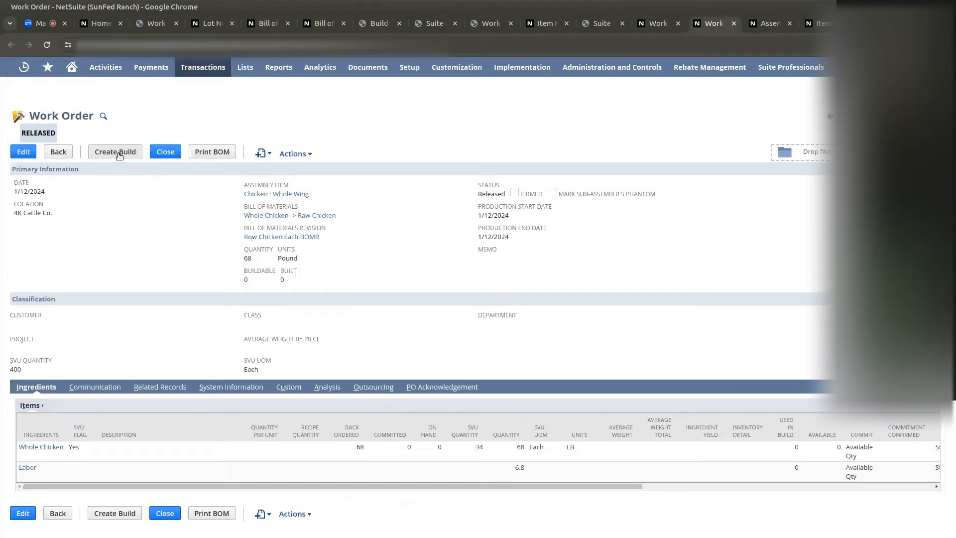
{"action": "left_click_drag", "start_coordinate": [18, 406], "coordinate": [237, 471]}
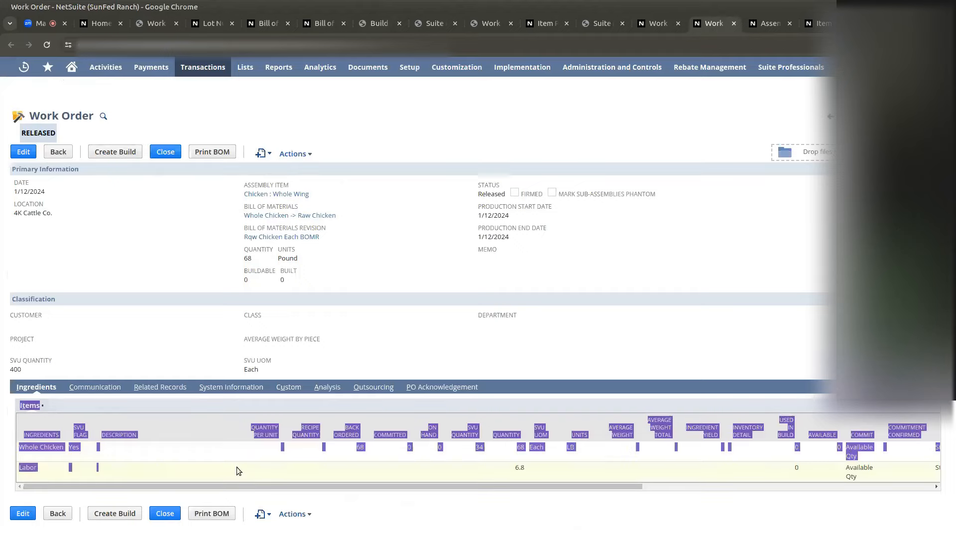
{"action": "left_click", "coordinate": [250, 169]}
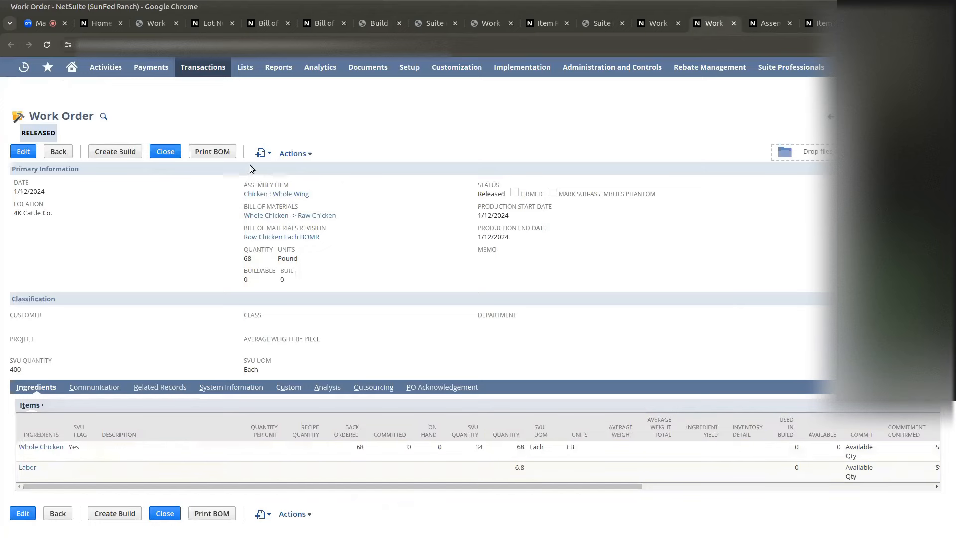
{"action": "left_click_drag", "start_coordinate": [231, 181], "coordinate": [405, 268]}
{"action": "left_click", "coordinate": [405, 268]}
- Return to the Batch #3 build page and point out its Consume Components section
{"action": "left_click", "coordinate": [611, 23]}
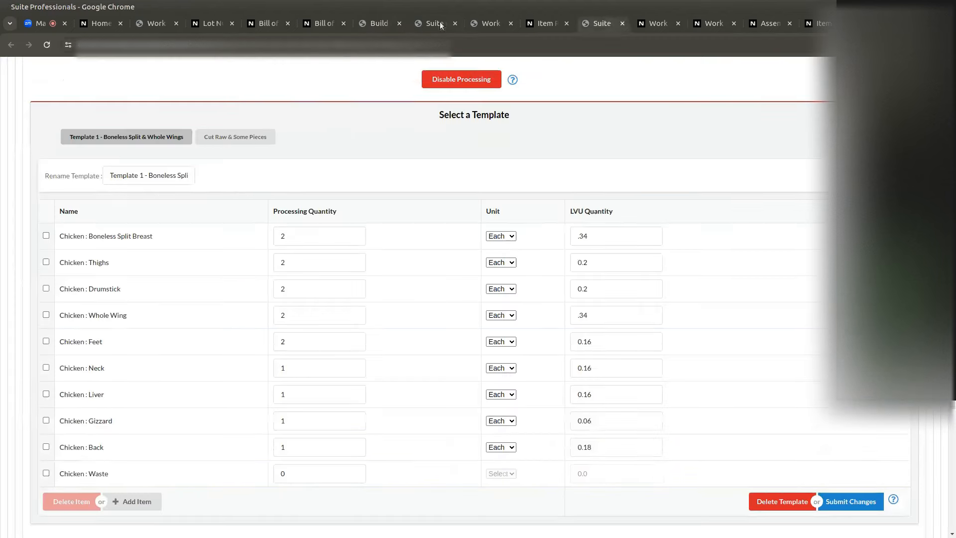
{"action": "left_click", "coordinate": [490, 24]}
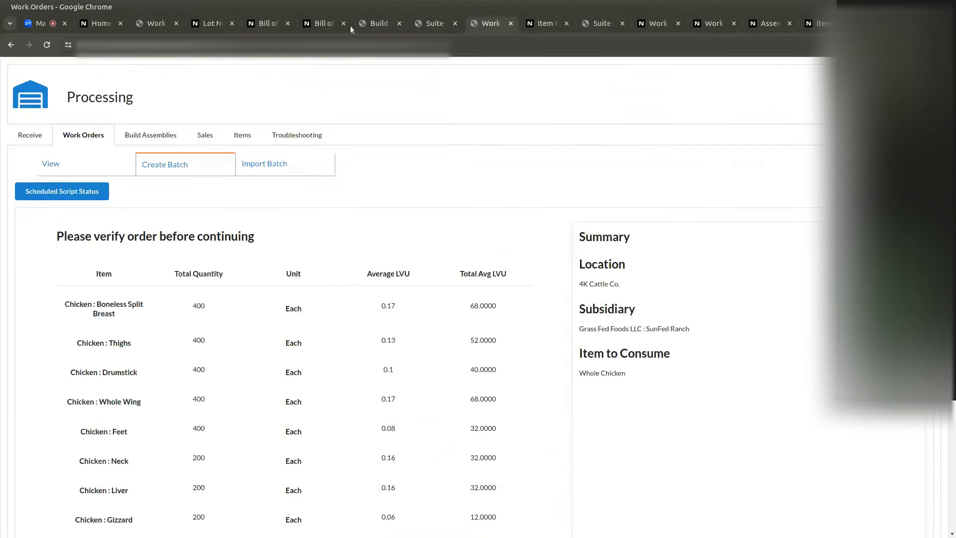
{"action": "left_click", "coordinate": [371, 25]}
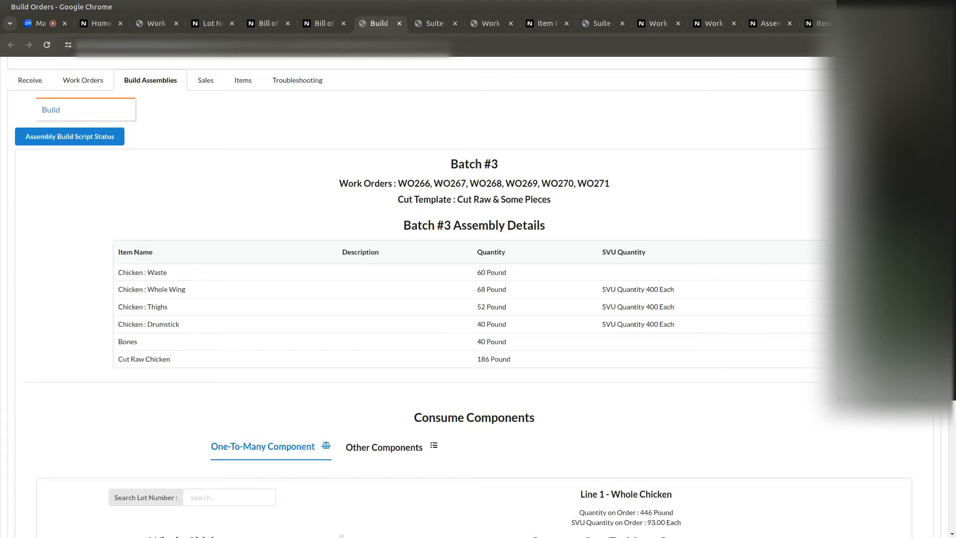
{"action": "scroll", "coordinate": [448, 318], "scroll_direction": "down", "scroll_amount": 3}
{"action": "left_click_drag", "start_coordinate": [413, 342], "coordinate": [571, 342]}
{"action": "left_click", "coordinate": [571, 342]}
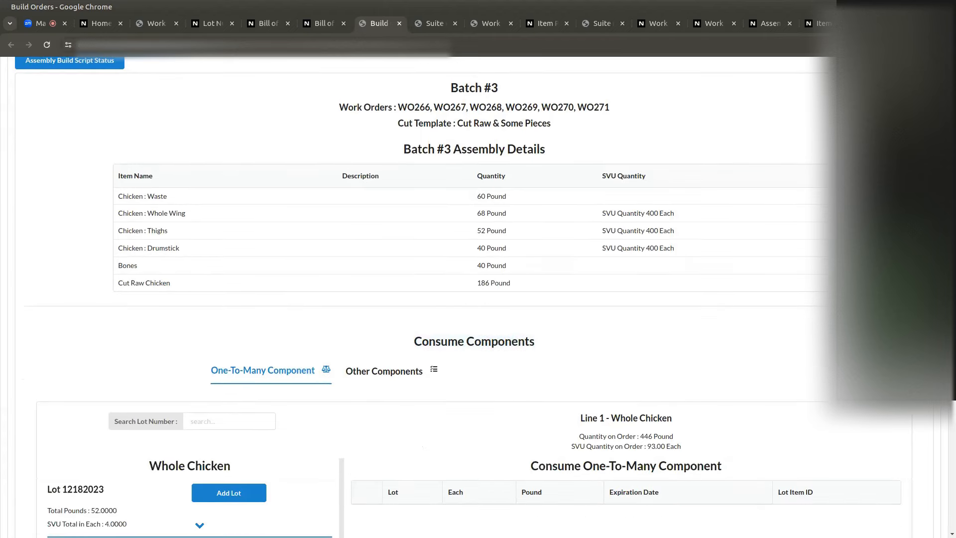
- Expand Whole Chicken lot 01-11 under Consume Components and add its entire inventory to the one-to-many component
{"action": "scroll", "coordinate": [473, 299], "scroll_direction": "down", "scroll_amount": 10}
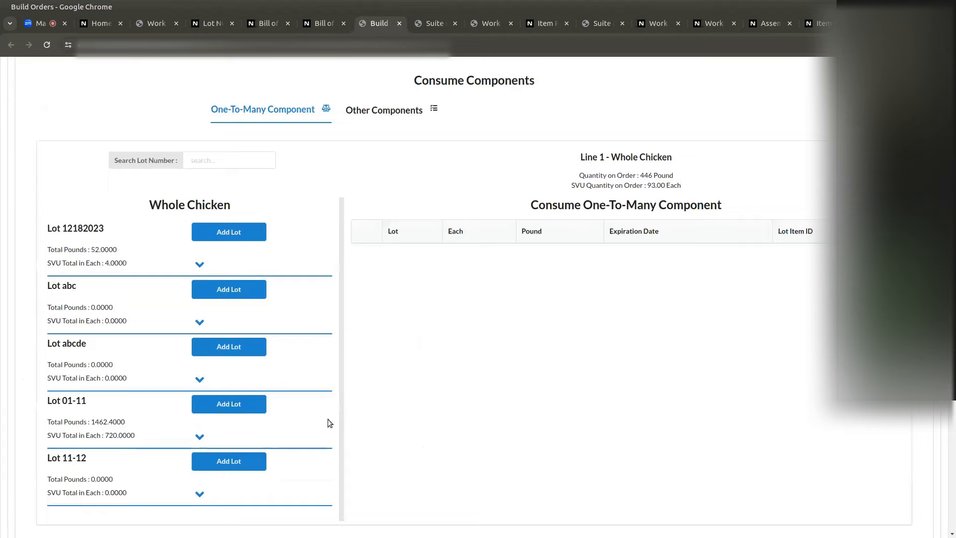
{"action": "left_click", "coordinate": [200, 437]}
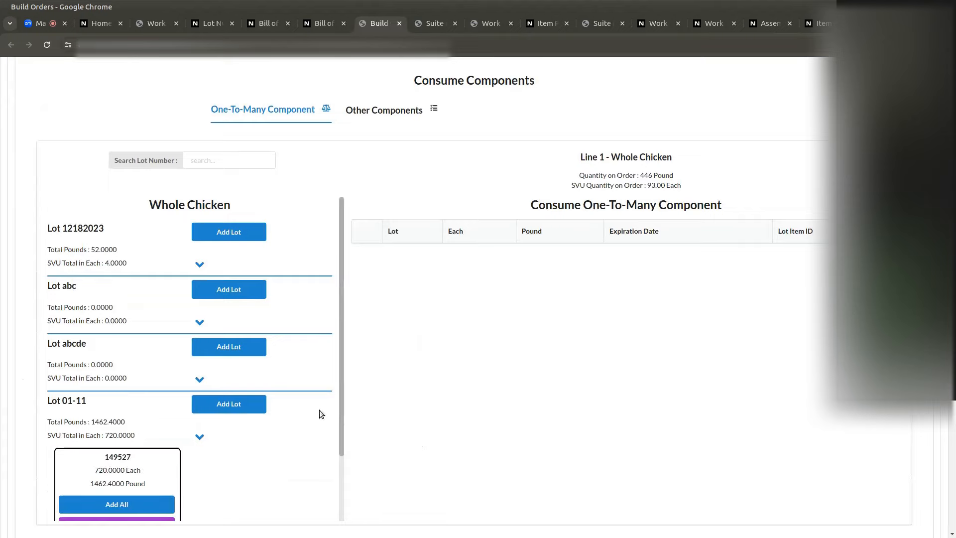
{"action": "scroll", "coordinate": [337, 406], "scroll_direction": "down", "scroll_amount": 1}
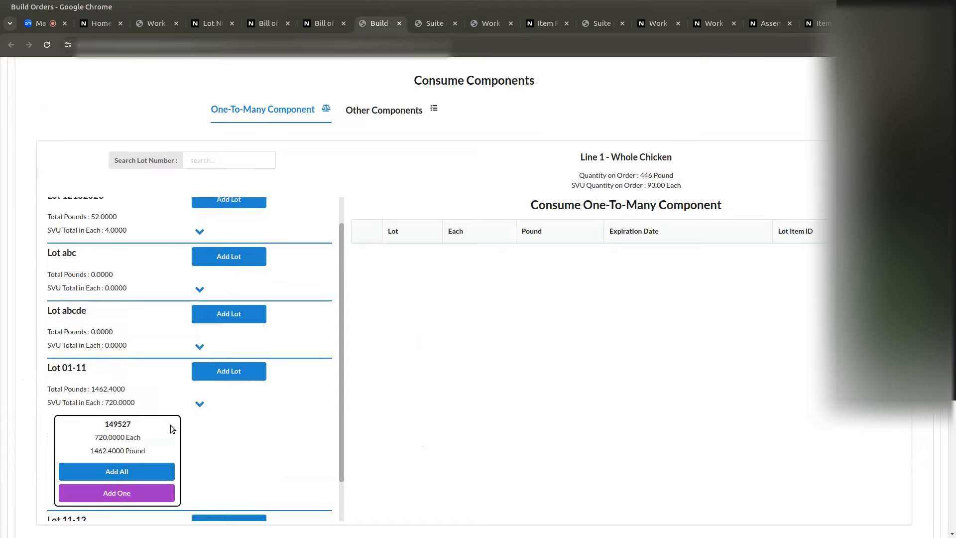
{"action": "left_click", "coordinate": [149, 478]}
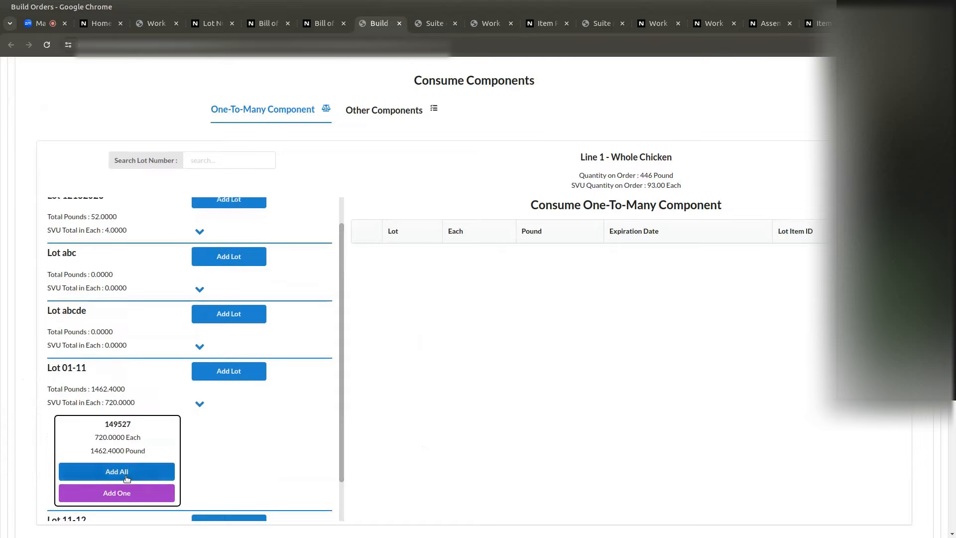
- Set the consumed quantity of lot 01-11 to 200 each and 403.4 pounds
{"action": "double_click", "coordinate": [477, 259]}
{"action": "type", "text": "200"}
{"action": "key", "text": "Tab"}
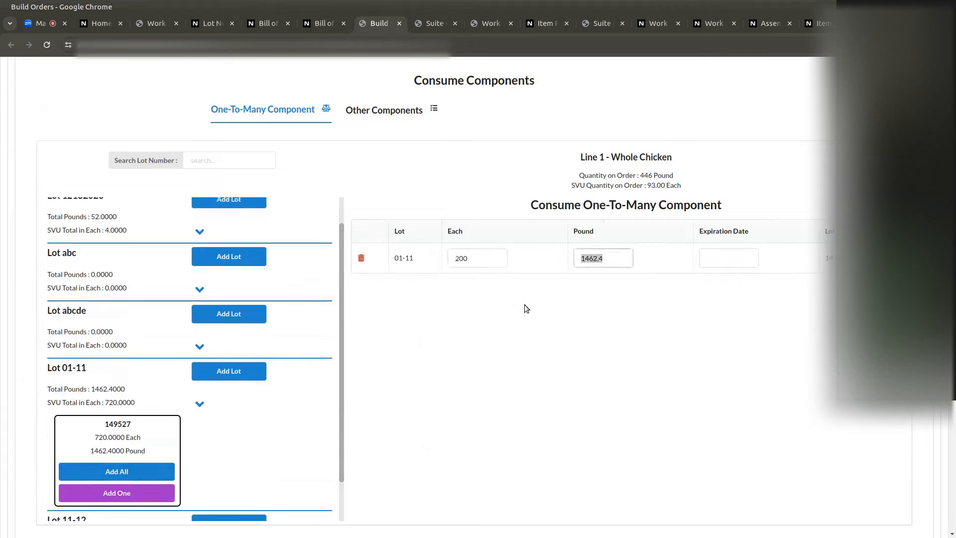
{"action": "type", "text": "400"}
{"action": "key", "text": "BackSpace"}
{"action": "key", "text": "BackSpace"}
{"action": "type", "text": "03.4"}
{"action": "left_click", "coordinate": [609, 359]}
- Review Batch #3's assembly details, the consumed Whole Chicken lot line and the Batch 3 Assemblies Built table
{"action": "scroll", "coordinate": [170, 244], "scroll_direction": "up", "scroll_amount": 8}
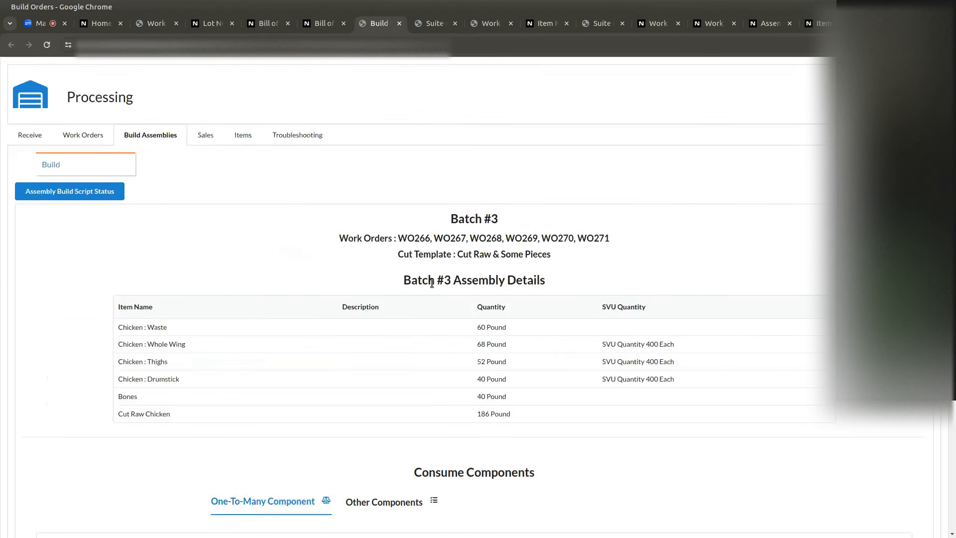
{"action": "scroll", "coordinate": [473, 299], "scroll_direction": "down", "scroll_amount": 2}
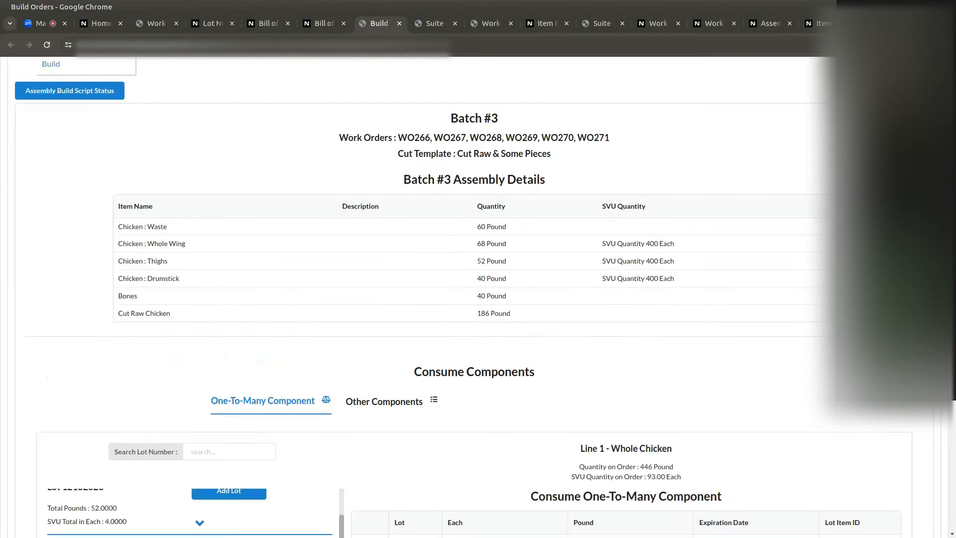
{"action": "scroll", "coordinate": [473, 299], "scroll_direction": "up", "scroll_amount": 1}
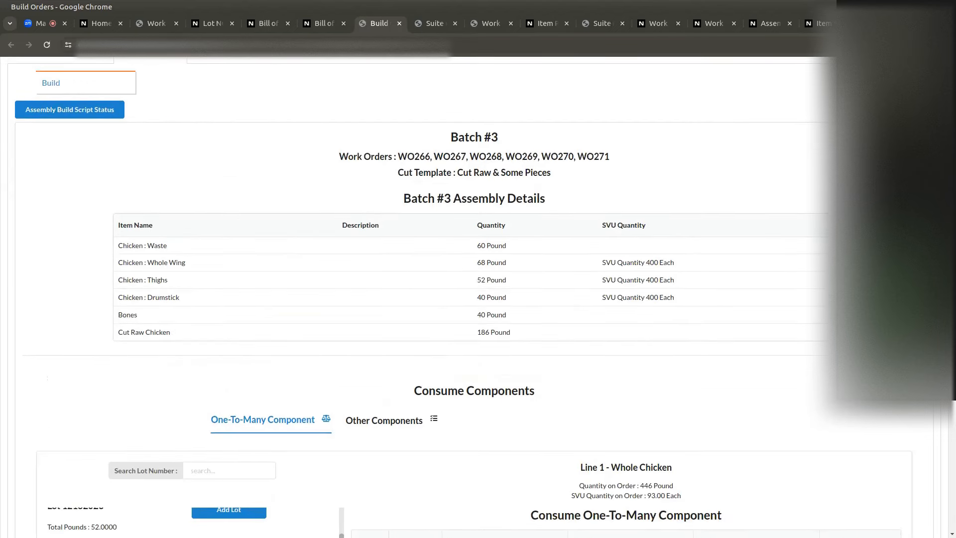
{"action": "scroll", "coordinate": [595, 281], "scroll_direction": "down", "scroll_amount": 5}
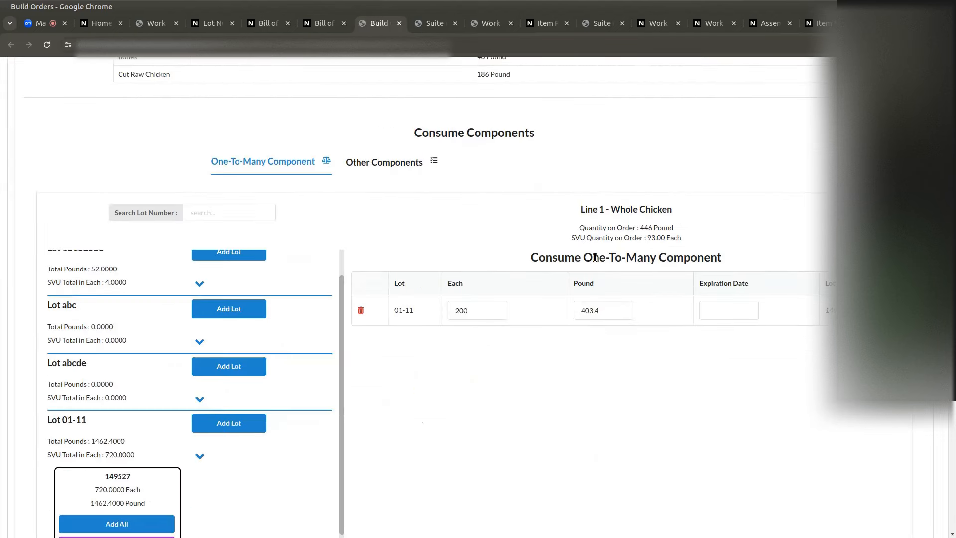
{"action": "scroll", "coordinate": [952, 427], "scroll_direction": "down", "scroll_amount": 9}
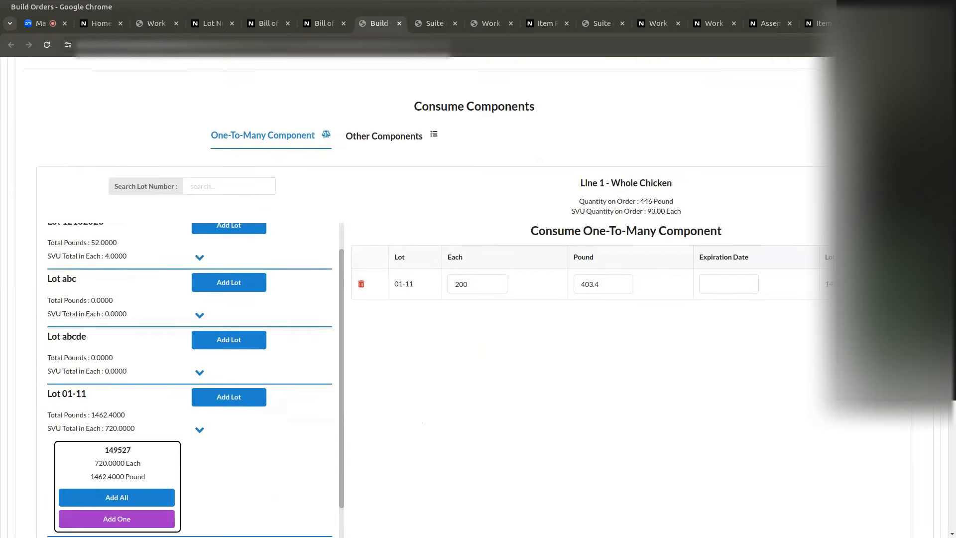
{"action": "left_click_drag", "start_coordinate": [952, 427], "coordinate": [954, 406]}
{"action": "scroll", "coordinate": [548, 227], "scroll_direction": "up", "scroll_amount": 6}
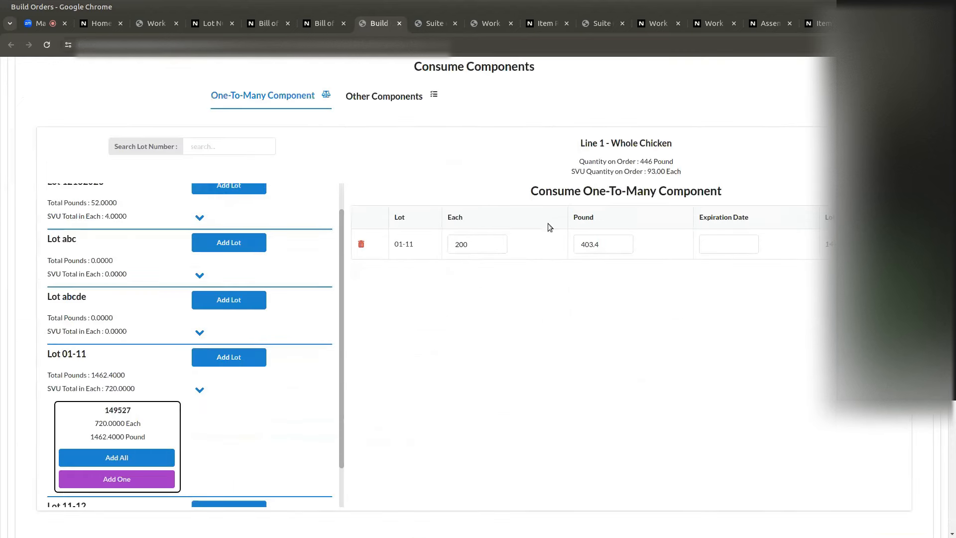
{"action": "scroll", "coordinate": [691, 393], "scroll_direction": "down", "scroll_amount": 7}
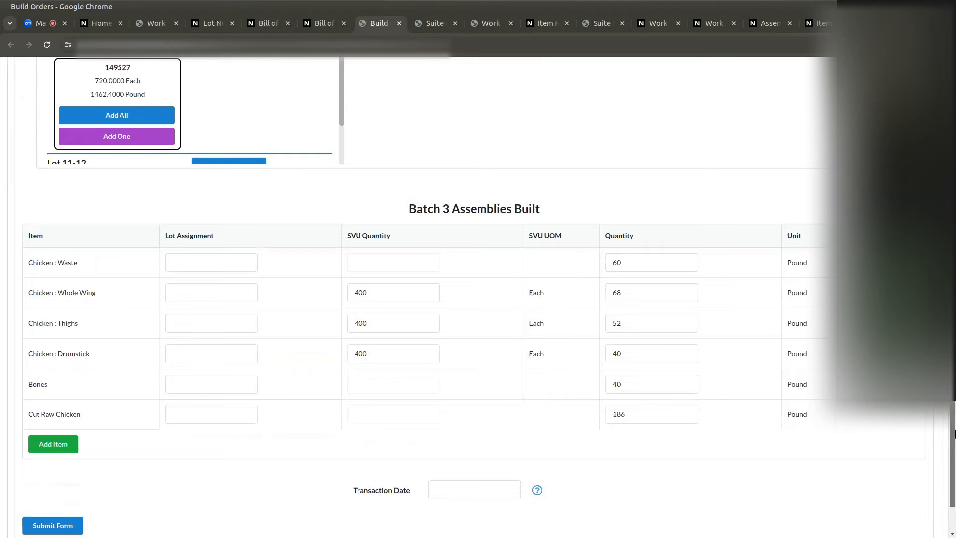
{"action": "scroll", "coordinate": [951, 413], "scroll_direction": "up", "scroll_amount": 7}
{"action": "scroll", "coordinate": [951, 413], "scroll_direction": "up", "scroll_amount": 3}
{"action": "scroll", "coordinate": [951, 414], "scroll_direction": "down", "scroll_amount": 2}
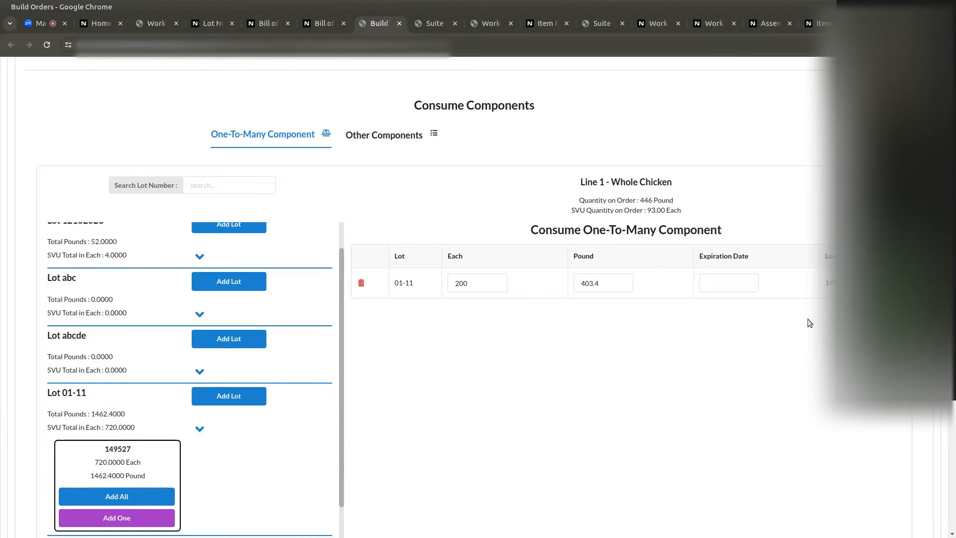
{"action": "scroll", "coordinate": [223, 158], "scroll_direction": "up", "scroll_amount": 8}
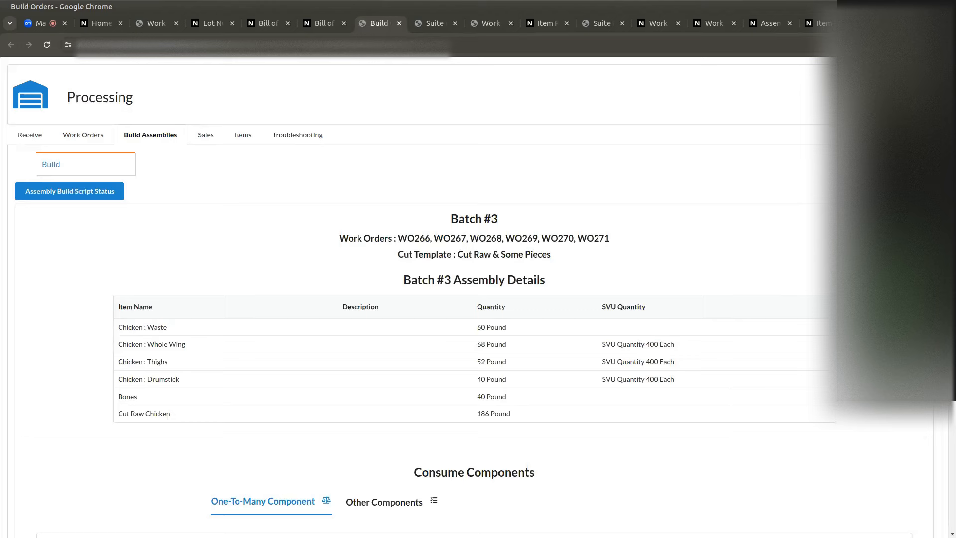
{"action": "scroll", "coordinate": [478, 299], "scroll_direction": "down", "scroll_amount": 5}
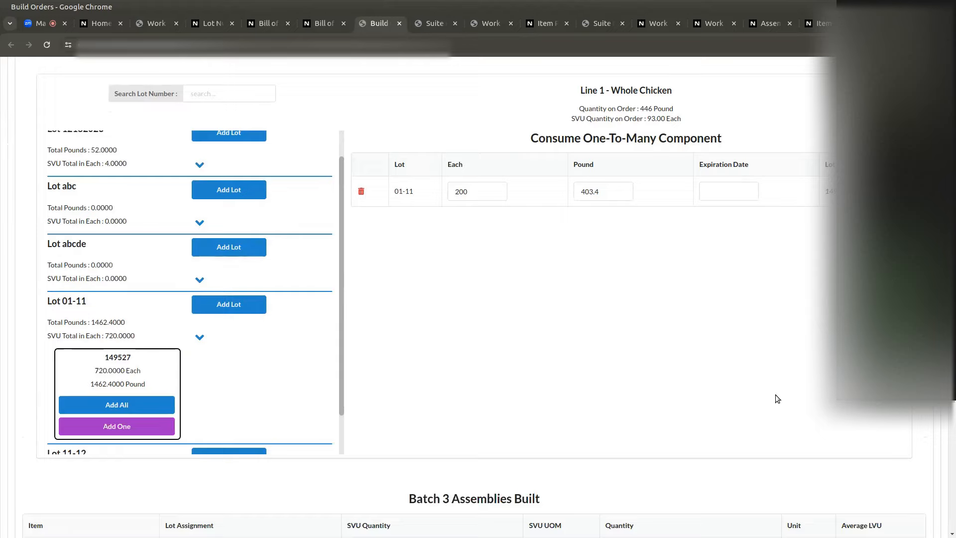
{"action": "scroll", "coordinate": [827, 386], "scroll_direction": "up", "scroll_amount": 10}
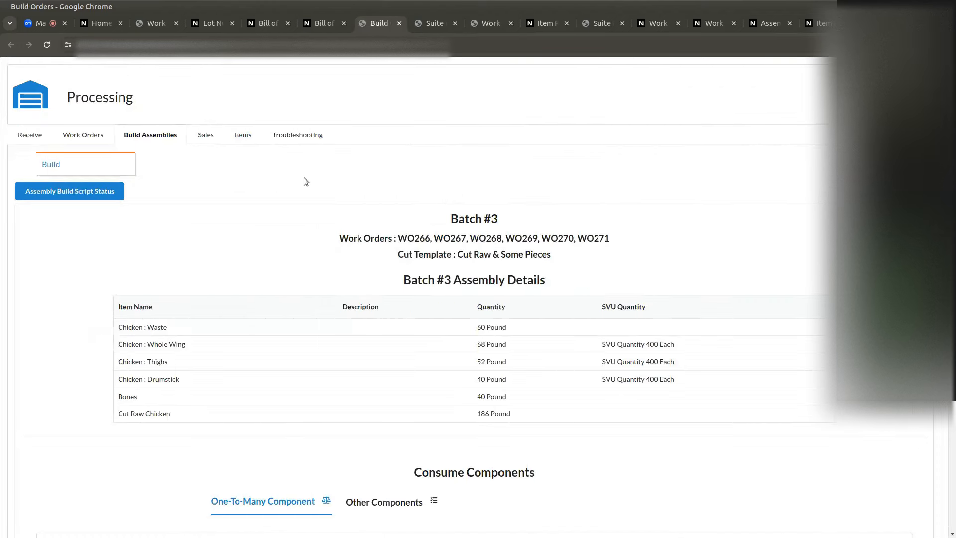
- Start a work order batch consuming Whole Chicken for subsidiary Grass Fed Foods LLC : SunFed Ranch at location 4K Cattle Co
{"action": "left_click", "coordinate": [158, 23]}
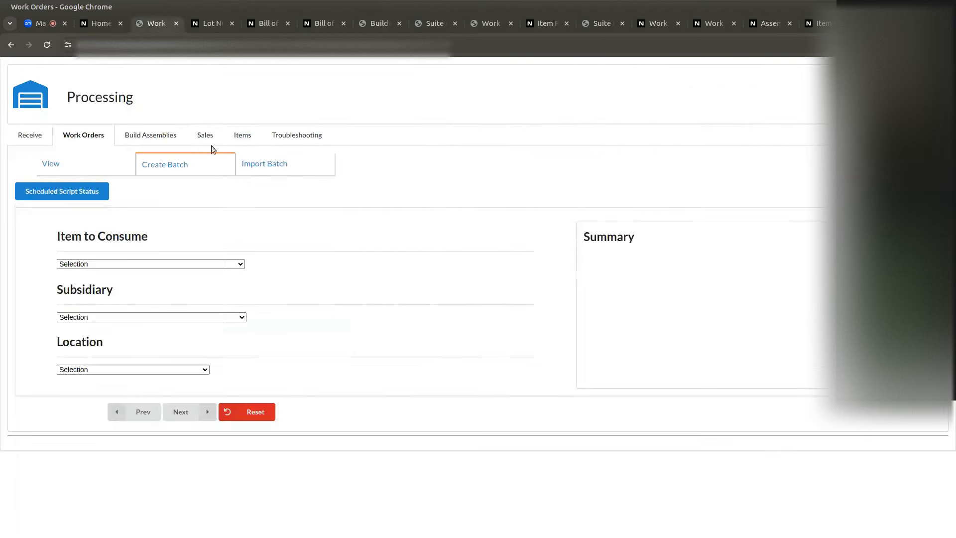
{"action": "left_click", "coordinate": [121, 267]}
{"action": "key", "text": "w"}
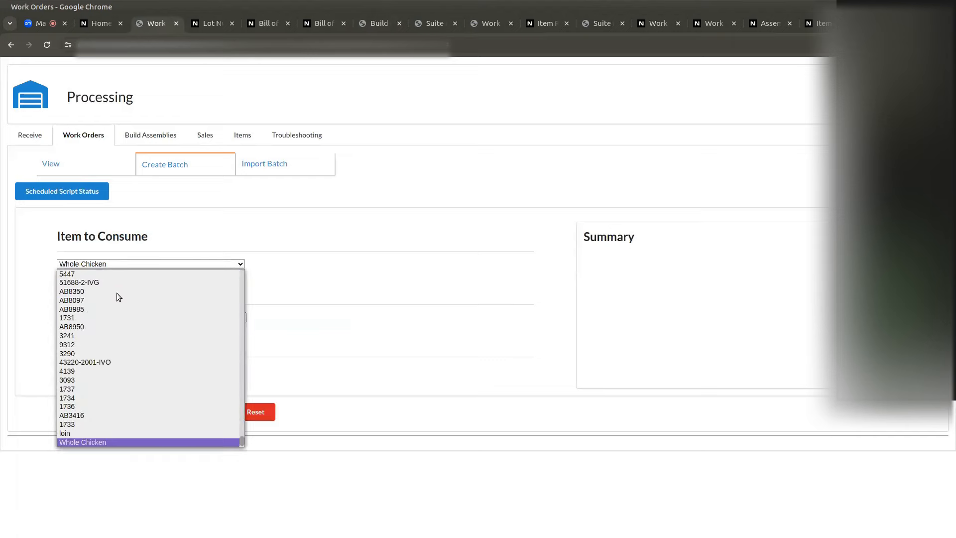
{"action": "key", "text": "Return"}
{"action": "left_click", "coordinate": [95, 319]}
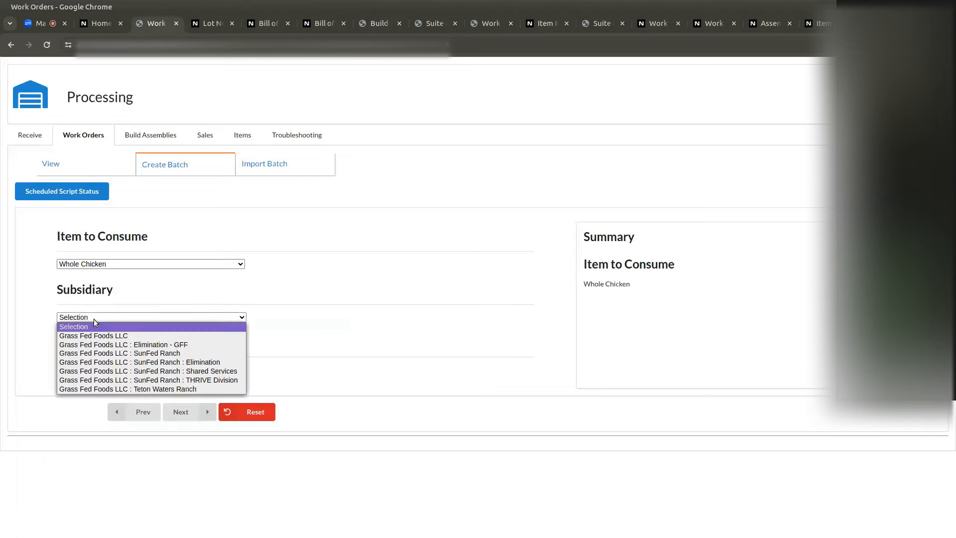
{"action": "left_click", "coordinate": [125, 353]}
{"action": "left_click", "coordinate": [127, 370]}
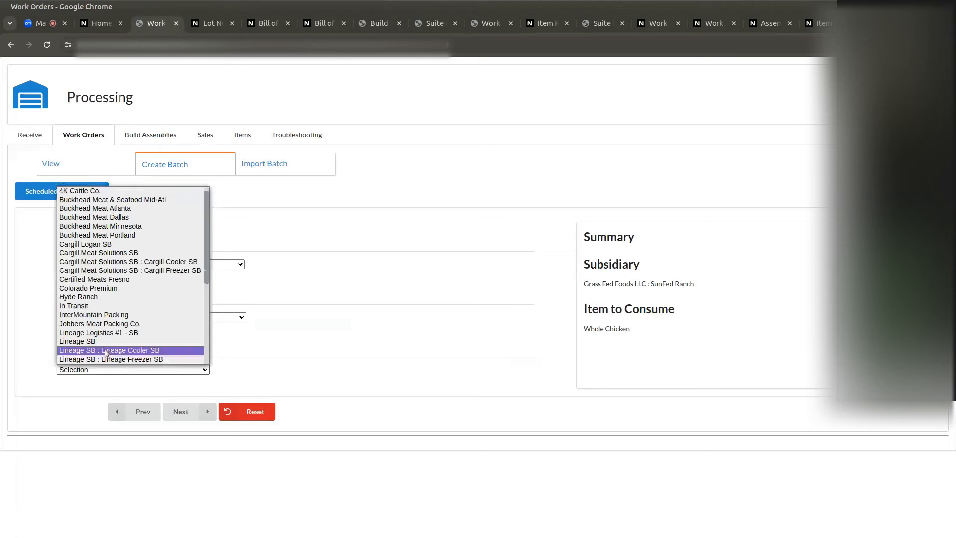
{"action": "left_click", "coordinate": [112, 190]}
{"action": "left_click", "coordinate": [181, 412]}
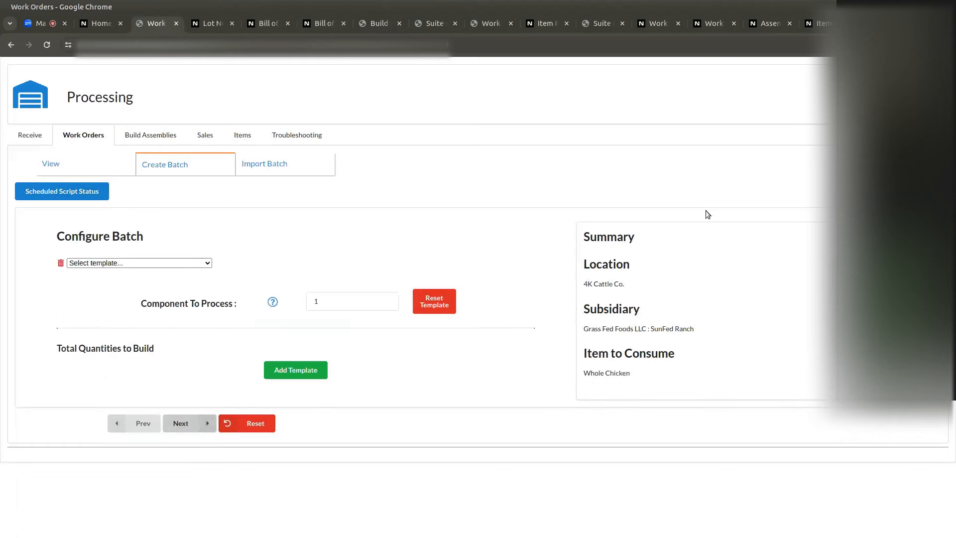
- Apply Template 1 - Boneless Split & Whole Wings to the batch with 200 components to process
{"action": "left_click", "coordinate": [129, 263]}
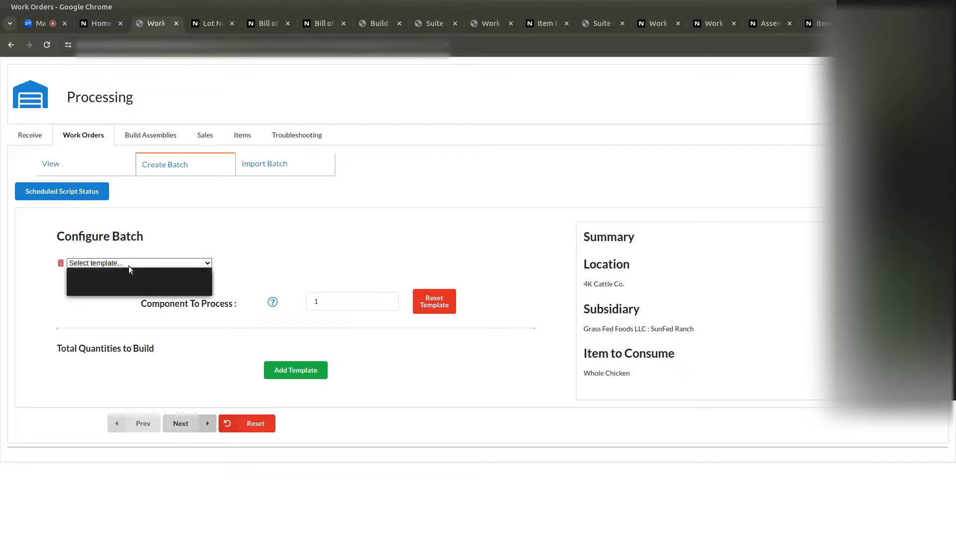
{"action": "left_click", "coordinate": [113, 282]}
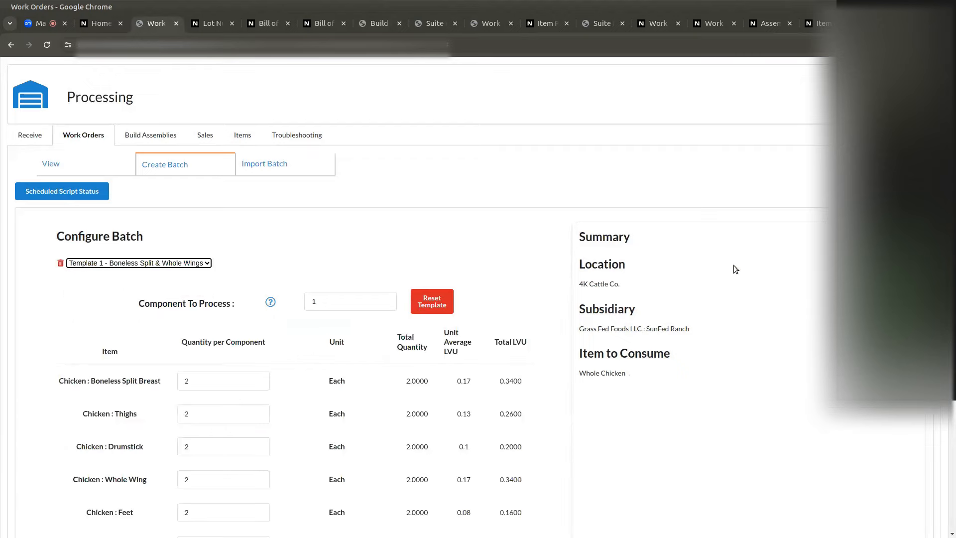
{"action": "scroll", "coordinate": [206, 129], "scroll_direction": "down", "scroll_amount": 3}
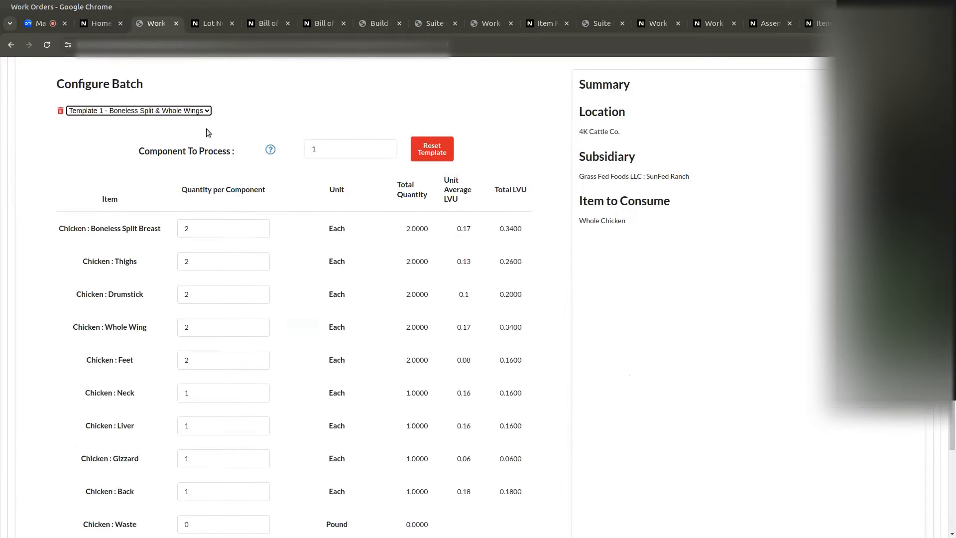
{"action": "left_click", "coordinate": [328, 150]}
{"action": "key", "text": "BackSpace"}
{"action": "type", "text": "200"}
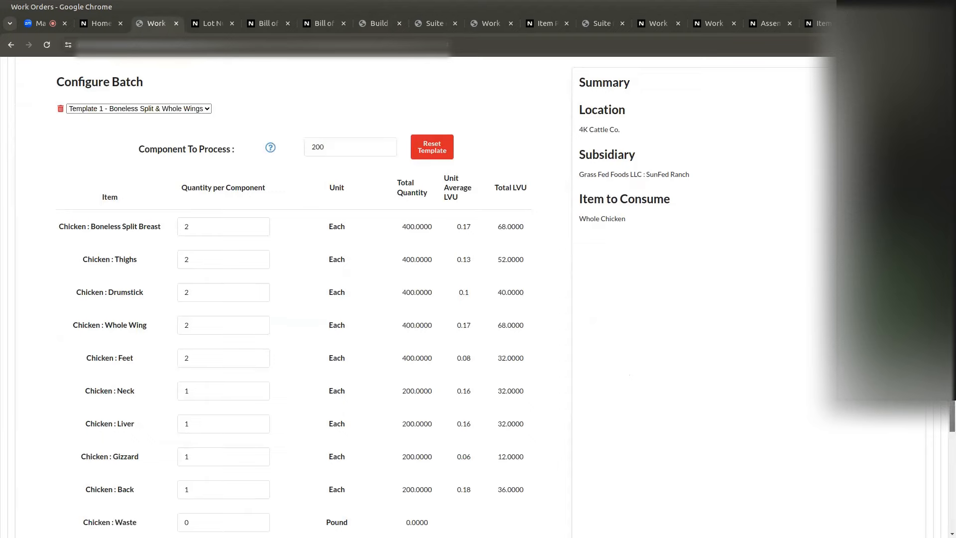
- Add the Cut Raw & Some Pieces template to the batch and set its components to process to 100
{"action": "scroll", "coordinate": [319, 428], "scroll_direction": "down", "scroll_amount": 3}
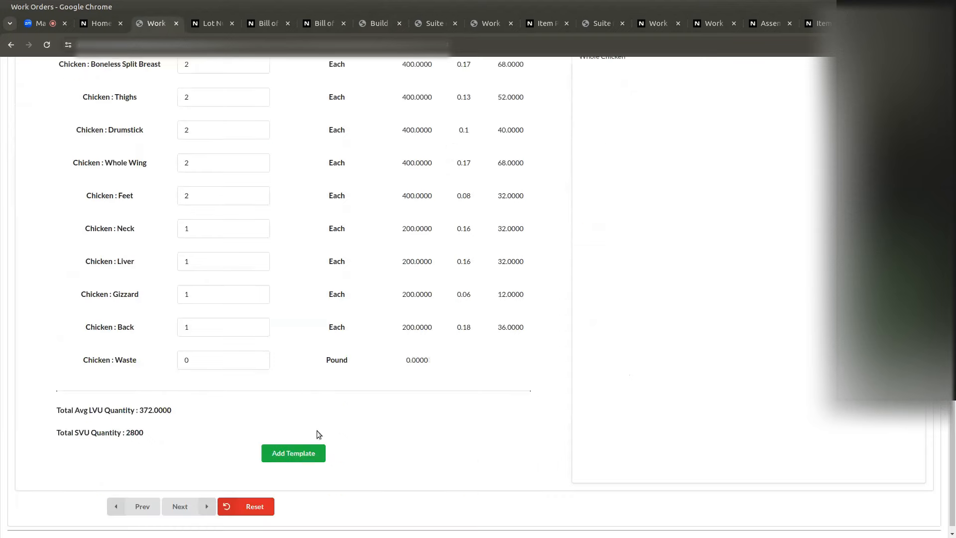
{"action": "left_click", "coordinate": [286, 455]}
{"action": "left_click", "coordinate": [209, 418]}
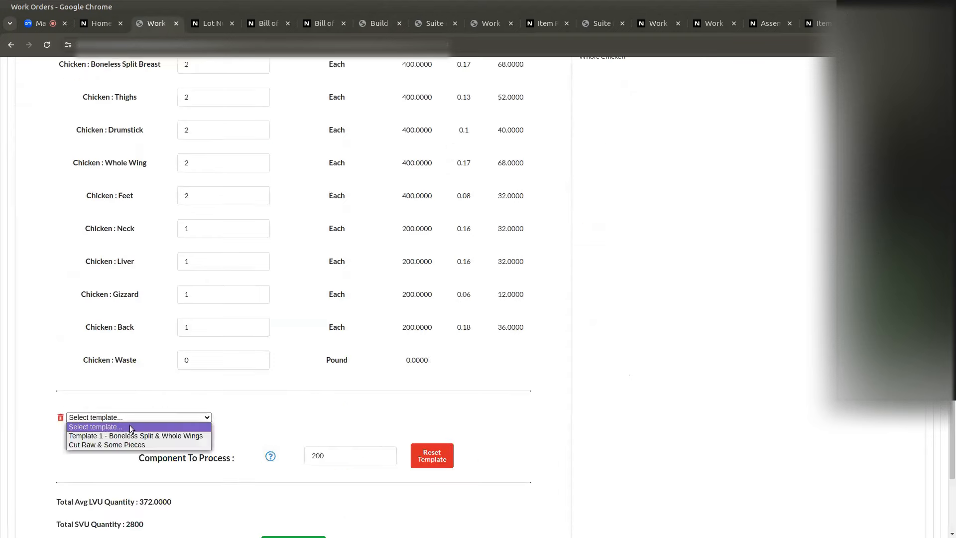
{"action": "left_click", "coordinate": [104, 443]}
{"action": "scroll", "coordinate": [398, 349], "scroll_direction": "down", "scroll_amount": 3}
{"action": "double_click", "coordinate": [320, 271]}
{"action": "type", "text": "100"}
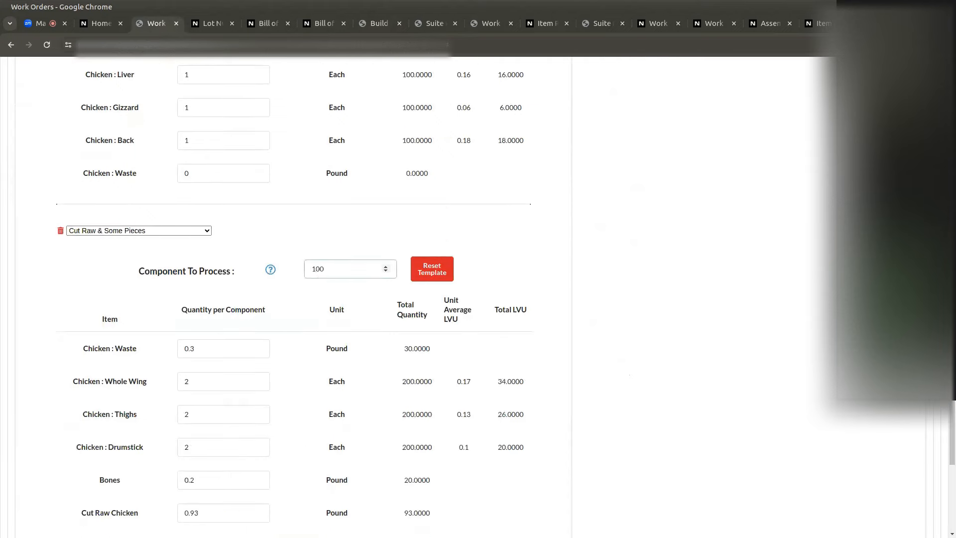
- Review the components to process and the item quantities of both templates in the batch configuration
{"action": "scroll", "coordinate": [299, 158], "scroll_direction": "up", "scroll_amount": 6}
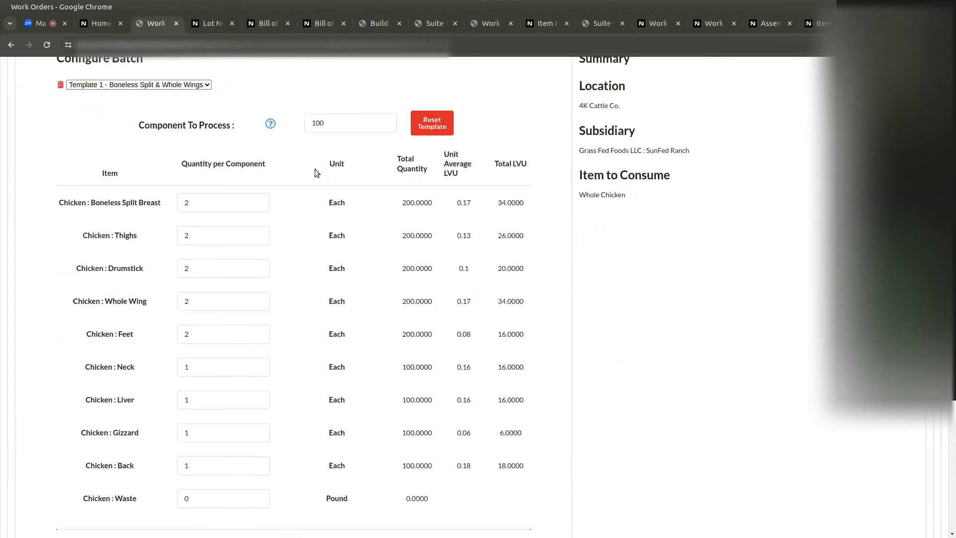
{"action": "double_click", "coordinate": [350, 127]}
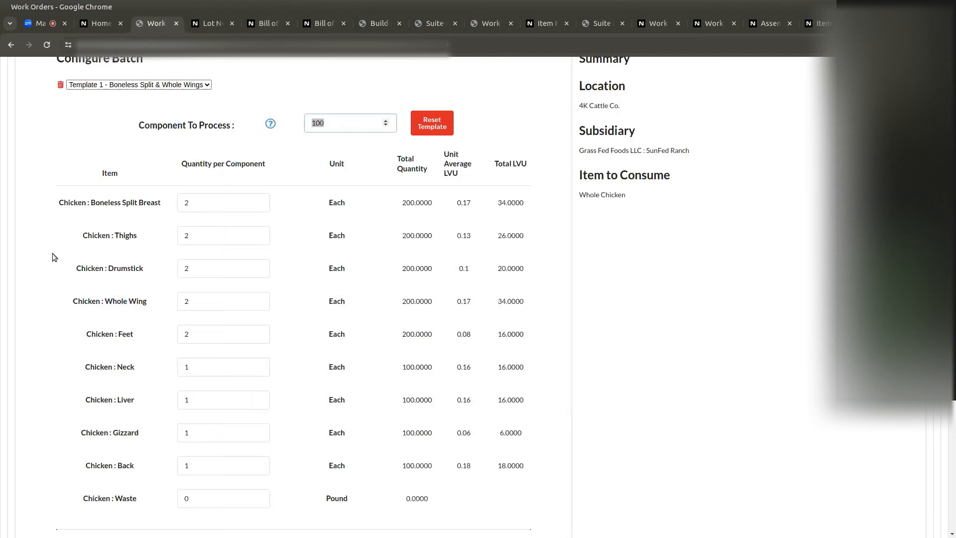
{"action": "left_click_drag", "start_coordinate": [74, 252], "coordinate": [75, 523]}
{"action": "left_click", "coordinate": [396, 332]}
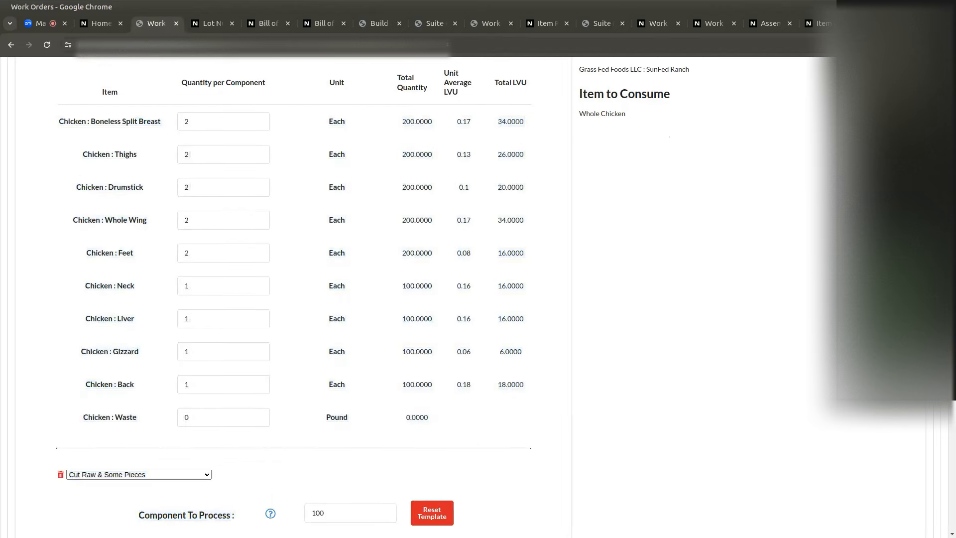
{"action": "scroll", "coordinate": [205, 495], "scroll_direction": "down", "scroll_amount": 10}
{"action": "left_click_drag", "start_coordinate": [83, 188], "coordinate": [192, 333]}
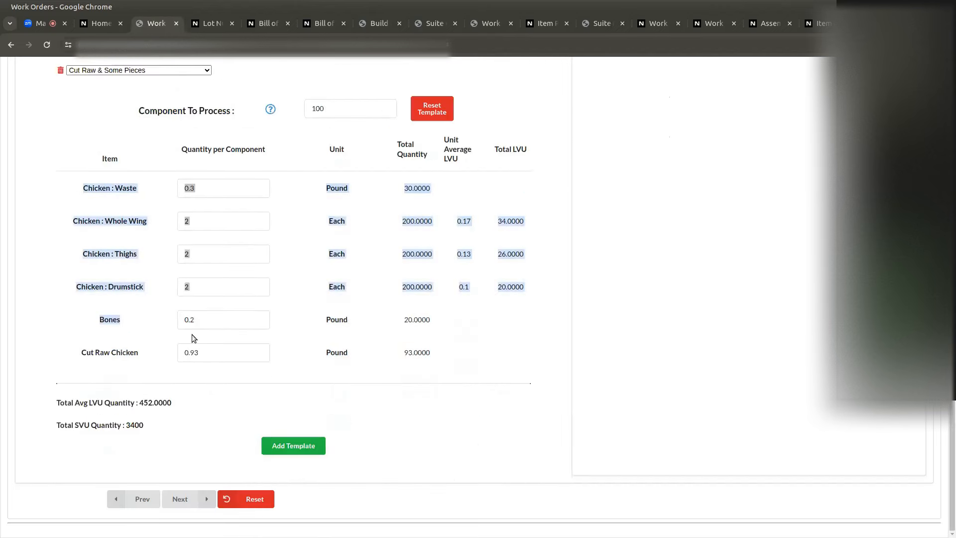
{"action": "left_click", "coordinate": [398, 329]}
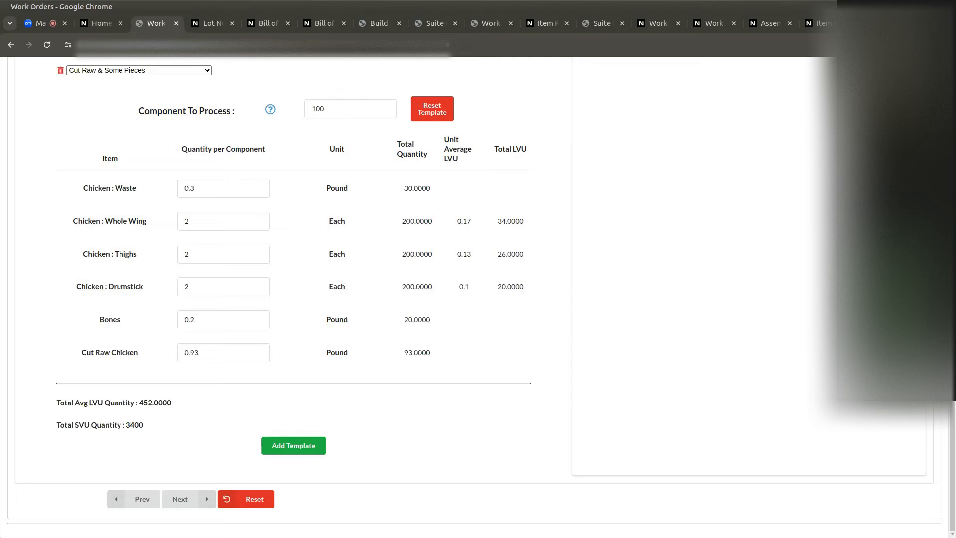
- Return to the cut template setup page and examine the items of Template 1 - Boneless Split & Whole Wings
{"action": "left_click", "coordinate": [432, 25]}
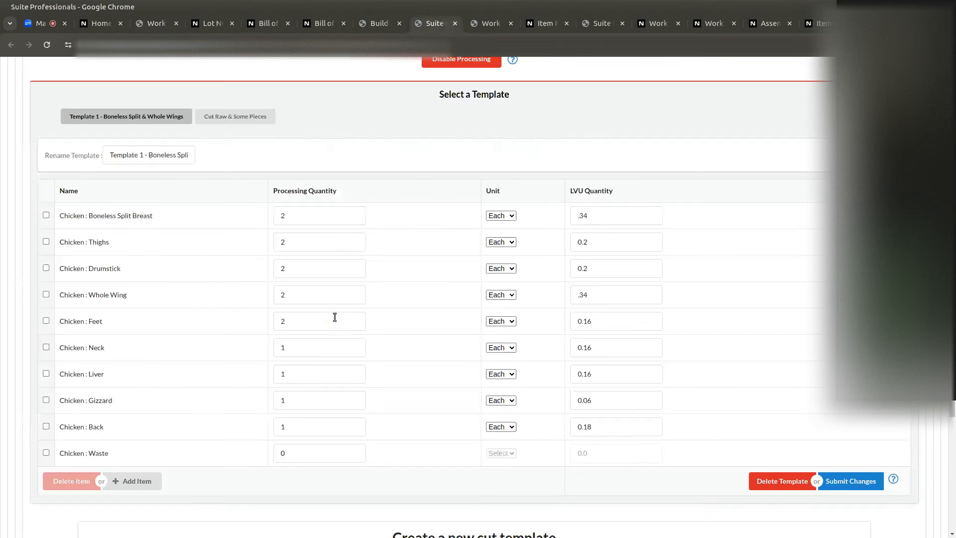
{"action": "scroll", "coordinate": [448, 299], "scroll_direction": "down", "scroll_amount": 1}
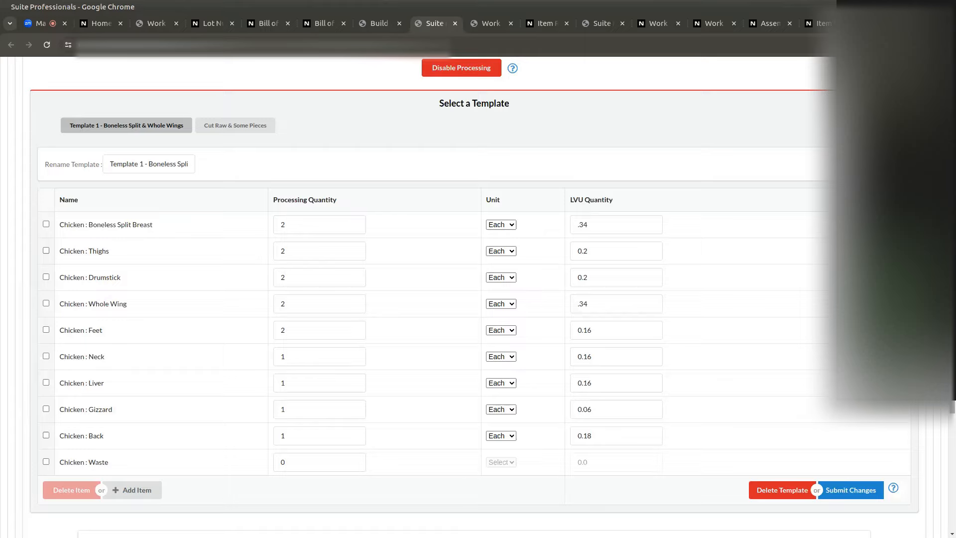
- Look over Template 1's item quantities and the form for creating a new cut template below it
{"action": "scroll", "coordinate": [478, 294], "scroll_direction": "down", "scroll_amount": 1}
{"action": "scroll", "coordinate": [478, 294], "scroll_direction": "up", "scroll_amount": 1}
{"action": "scroll", "coordinate": [479, 294], "scroll_direction": "down", "scroll_amount": 1}
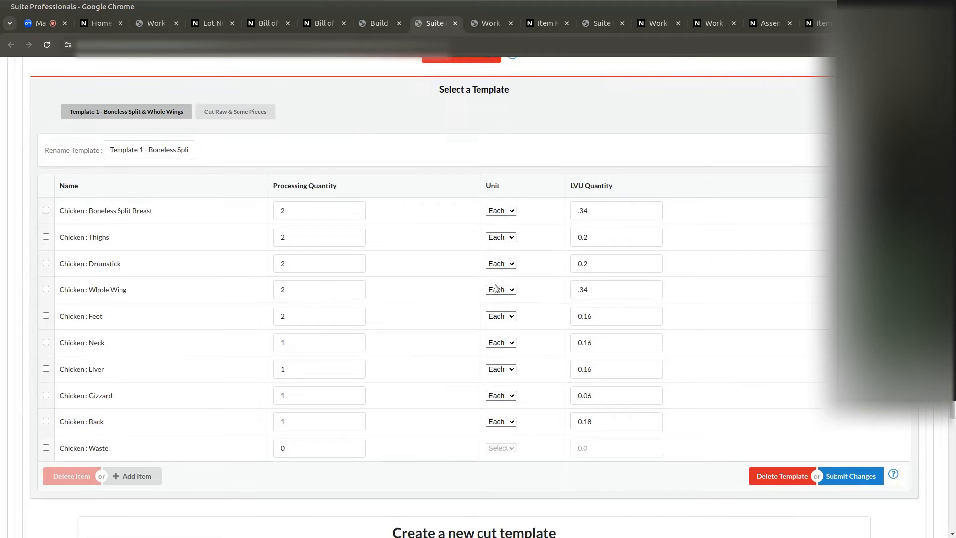
{"action": "scroll", "coordinate": [821, 436], "scroll_direction": "down", "scroll_amount": 5}
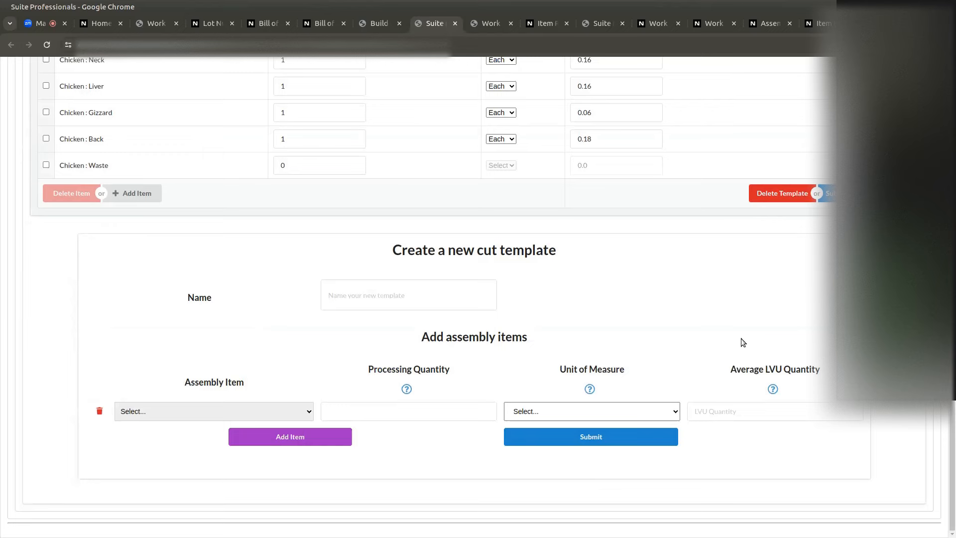
{"action": "scroll", "coordinate": [772, 346], "scroll_direction": "up", "scroll_amount": 6}
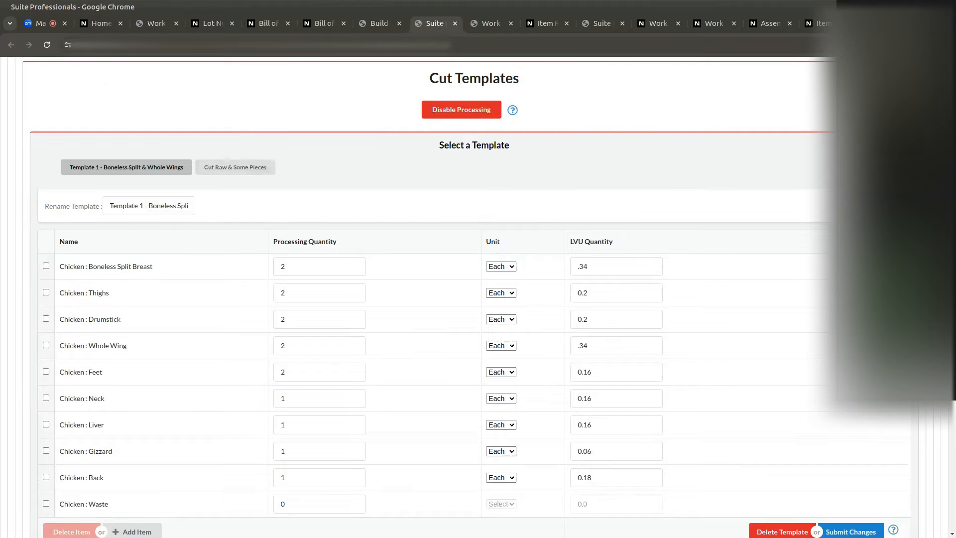
{"action": "scroll", "coordinate": [331, 173], "scroll_direction": "down", "scroll_amount": 2}
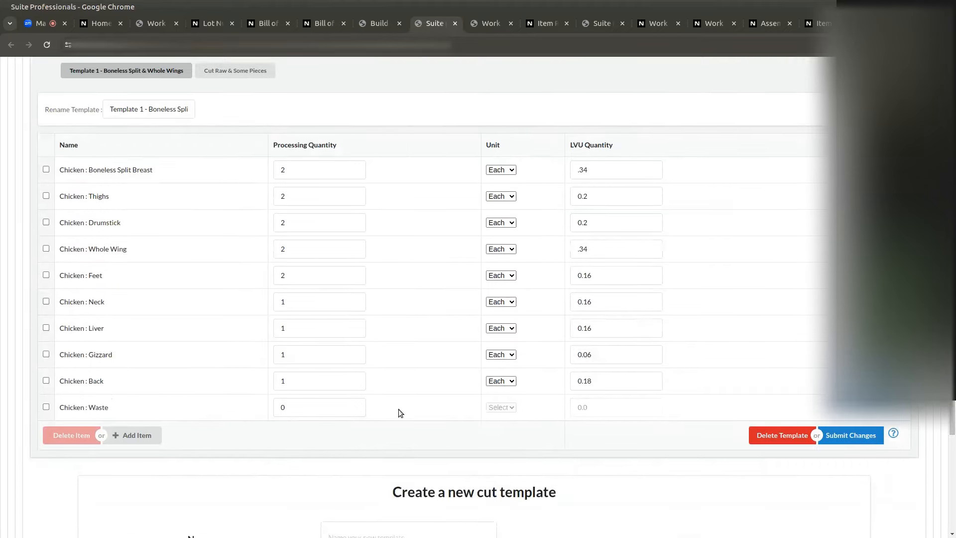
{"action": "left_click", "coordinate": [130, 435]}
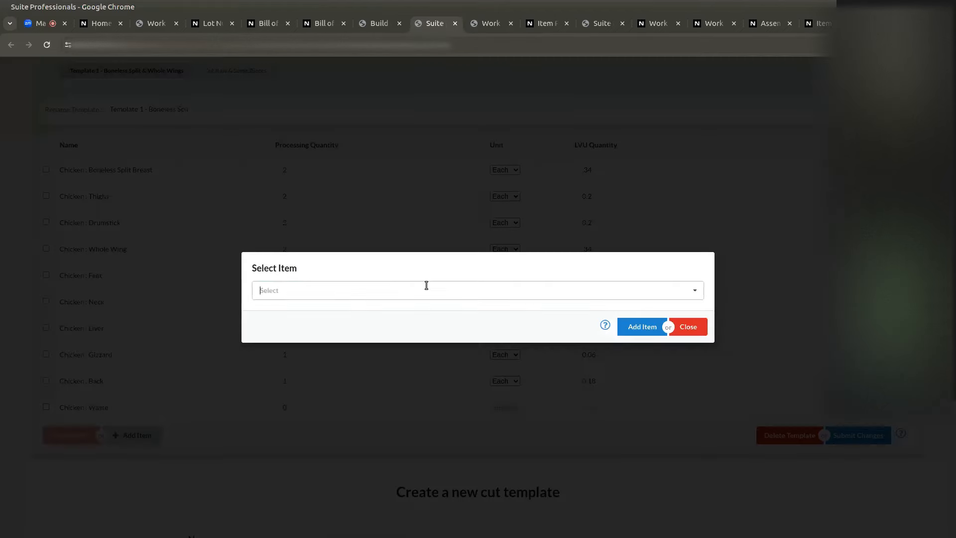
{"action": "left_click", "coordinate": [426, 286]}
{"action": "left_click", "coordinate": [735, 215]}
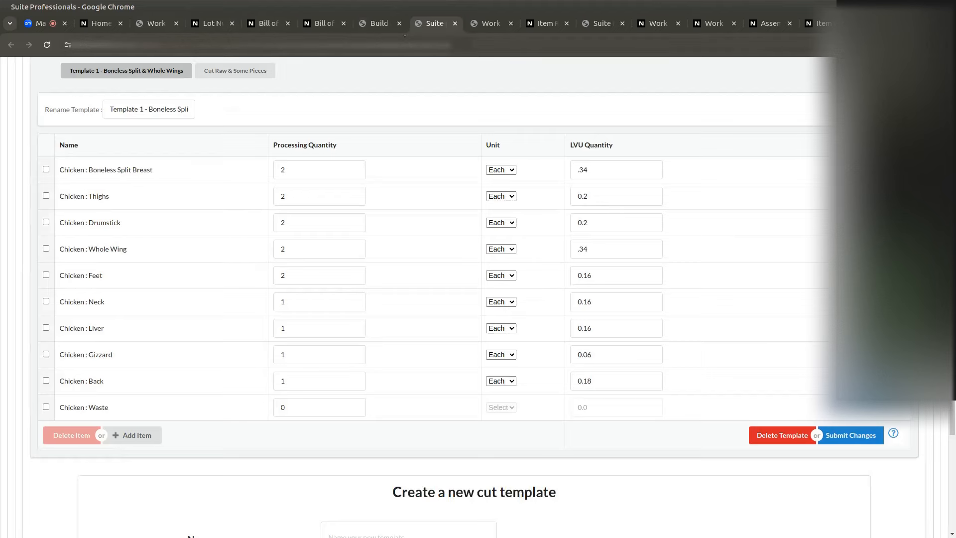
{"action": "left_click", "coordinate": [328, 25]}
{"action": "left_click", "coordinate": [434, 25]}
{"action": "scroll", "coordinate": [124, 329], "scroll_direction": "up", "scroll_amount": 9}
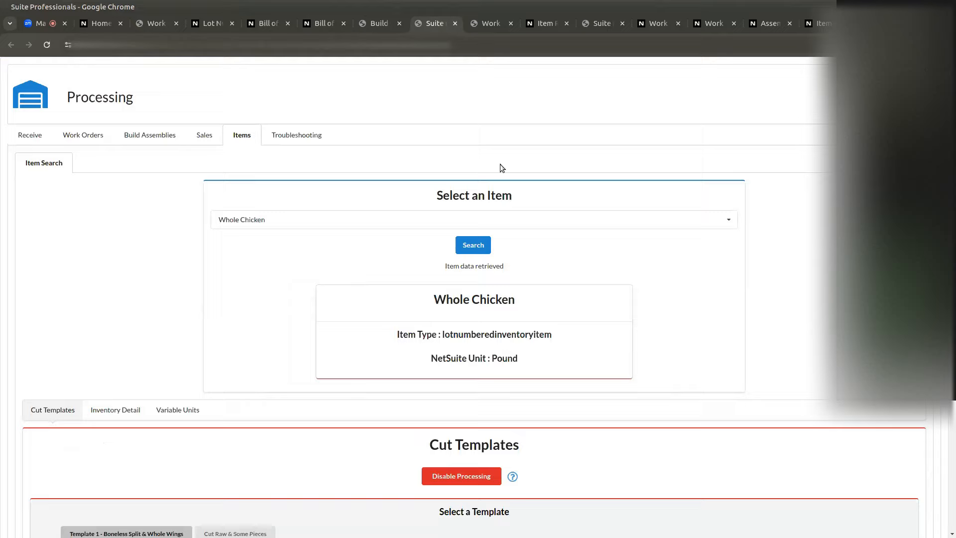
{"action": "scroll", "coordinate": [500, 163], "scroll_direction": "down", "scroll_amount": 10}
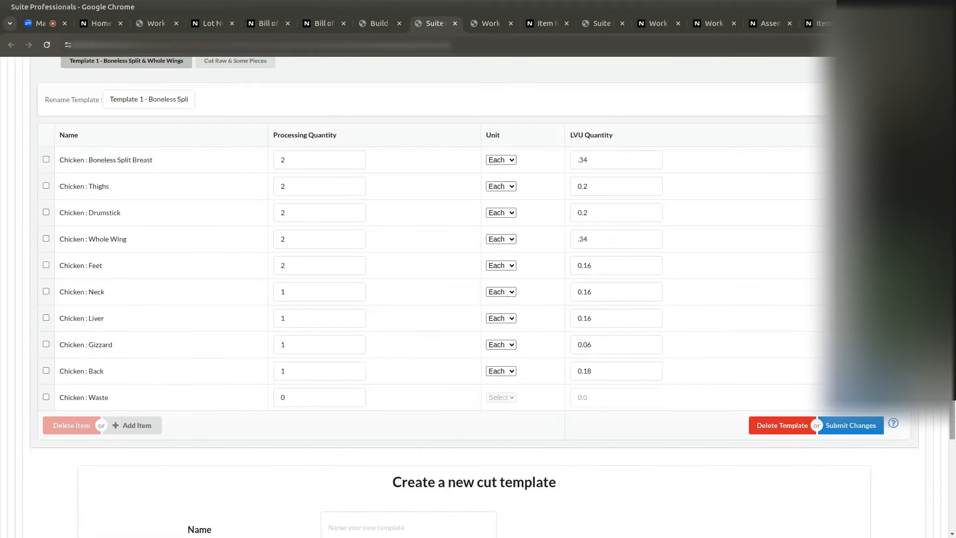
- Add Cut Raw Chicken to the item list of Template 1 - Boneless Split & Whole Wings
{"action": "left_click", "coordinate": [151, 426]}
{"action": "left_click", "coordinate": [366, 287]}
{"action": "type", "text": "rd"}
{"action": "key", "text": "BackSpace"}
{"action": "type", "text": "aw"}
{"action": "left_click", "coordinate": [309, 309]}
{"action": "left_click", "coordinate": [642, 332]}
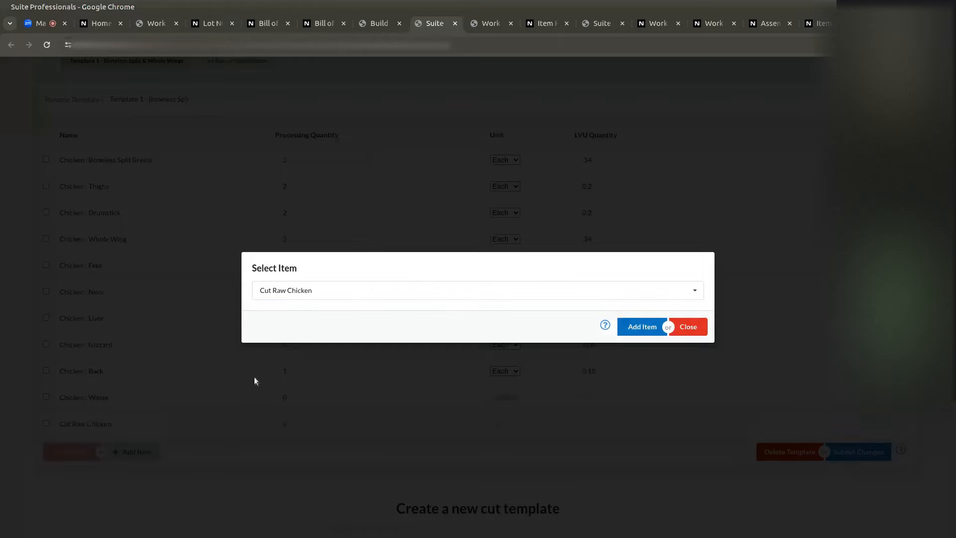
{"action": "left_click", "coordinate": [690, 327]}
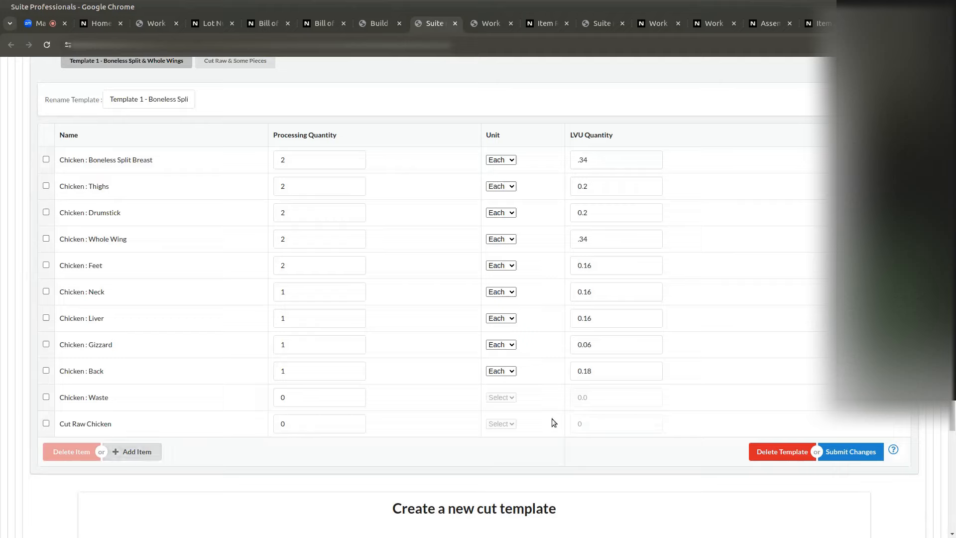
- Return to the build orders page and go to the Batch 3 Assemblies Built table
{"action": "double_click", "coordinate": [580, 160]}
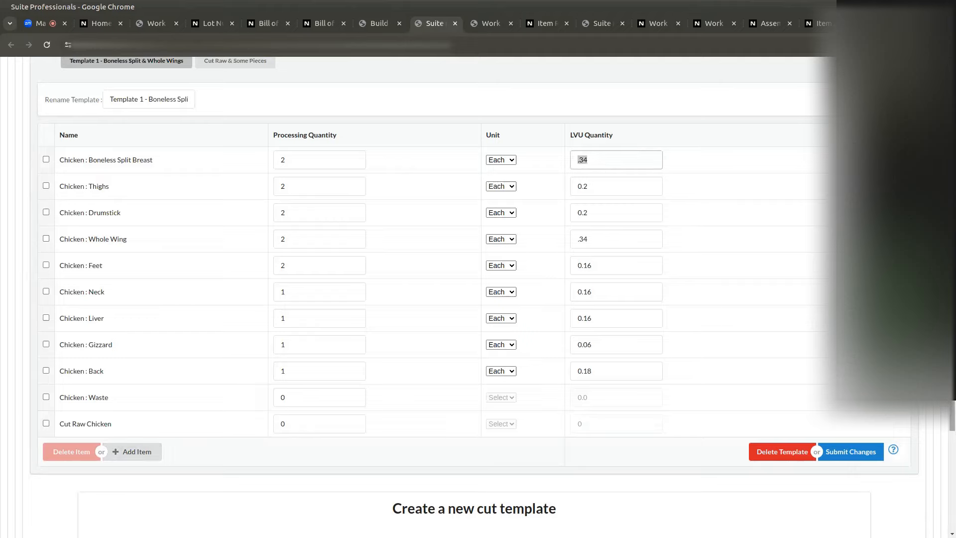
{"action": "scroll", "coordinate": [668, 183], "scroll_direction": "up", "scroll_amount": 3}
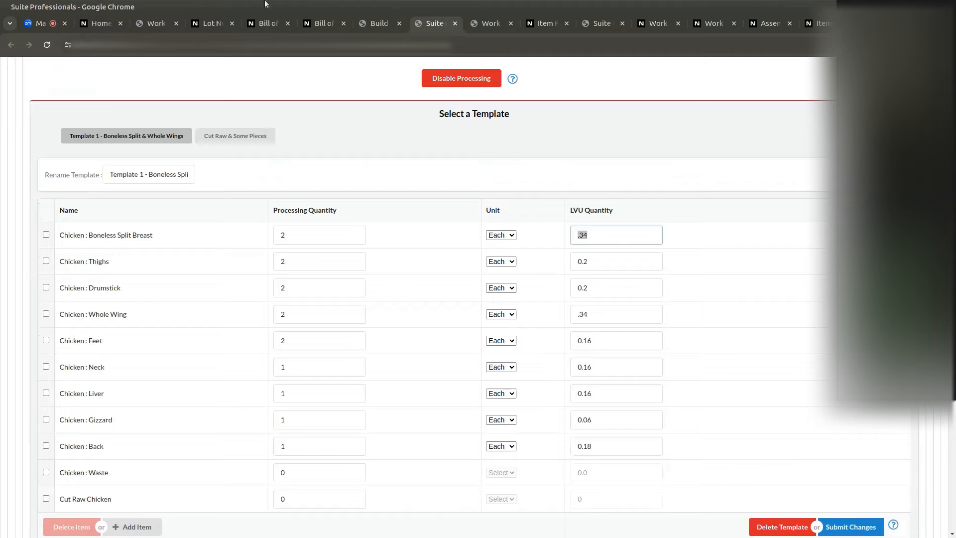
{"action": "mouse_move", "coordinate": [267, 24]}
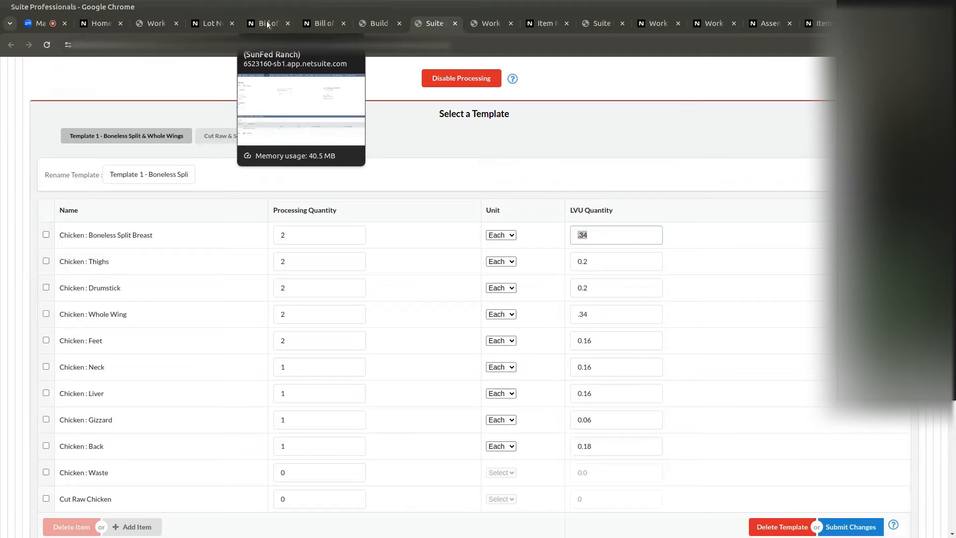
{"action": "left_click", "coordinate": [366, 18]}
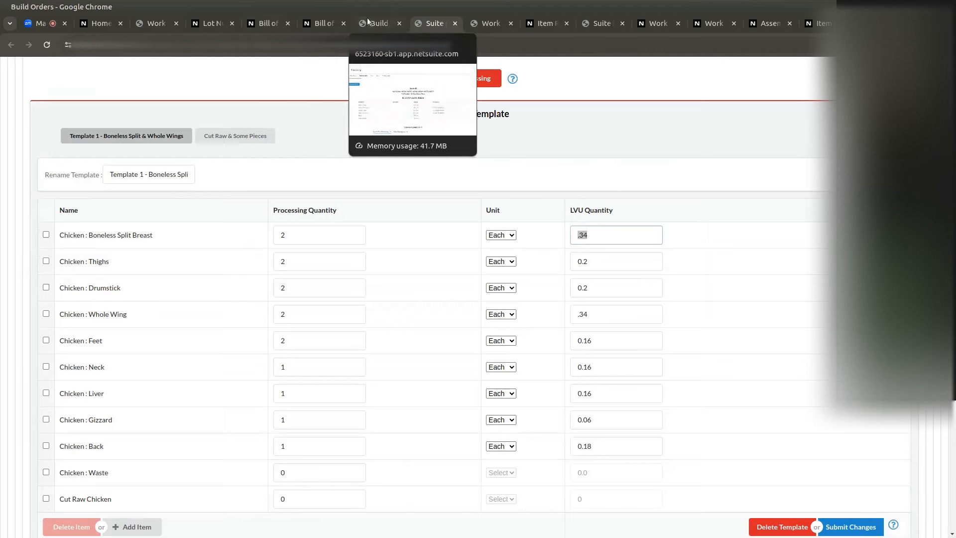
{"action": "scroll", "coordinate": [279, 289], "scroll_direction": "down", "scroll_amount": 15}
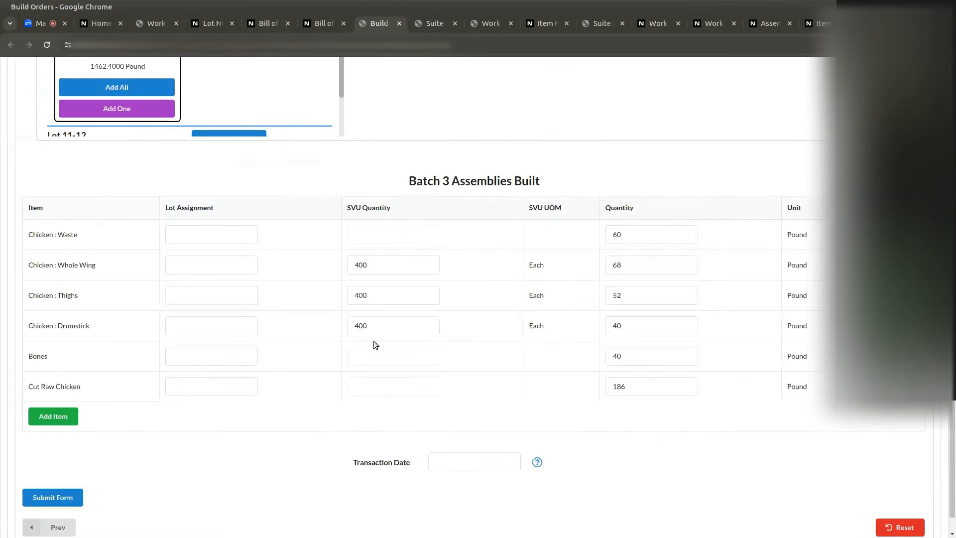
- Enter 186 pounds as the built quantity of Cut Raw Chicken in Batch 3
{"action": "left_click", "coordinate": [620, 390]}
{"action": "double_click", "coordinate": [619, 391]}
{"action": "key", "text": "BackSpace"}
{"action": "type", "text": "186"}
{"action": "left_click", "coordinate": [730, 430]}
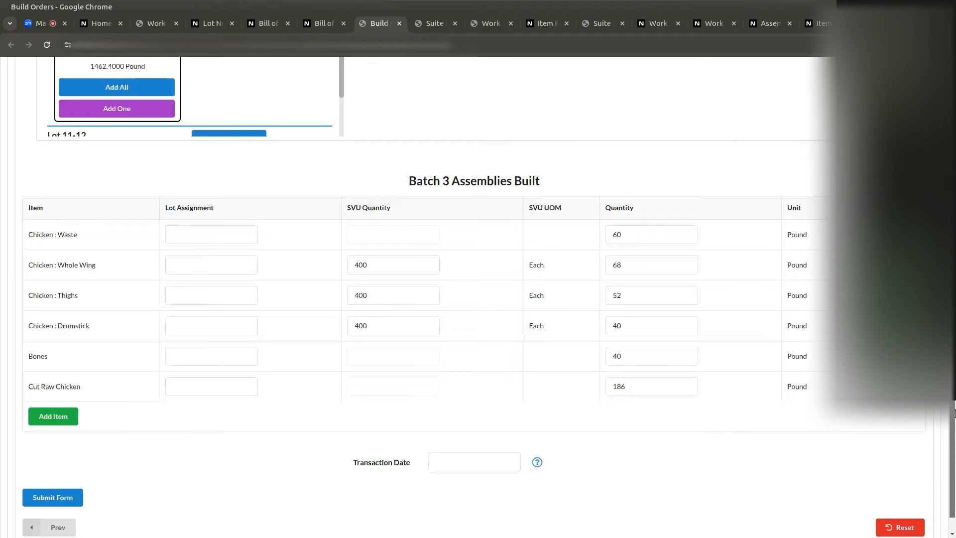
- Compare the Whole Chicken one-to-many component of Batch 3 with the item selected on the cut template setup page
{"action": "scroll", "coordinate": [728, 430], "scroll_direction": "up", "scroll_amount": 10}
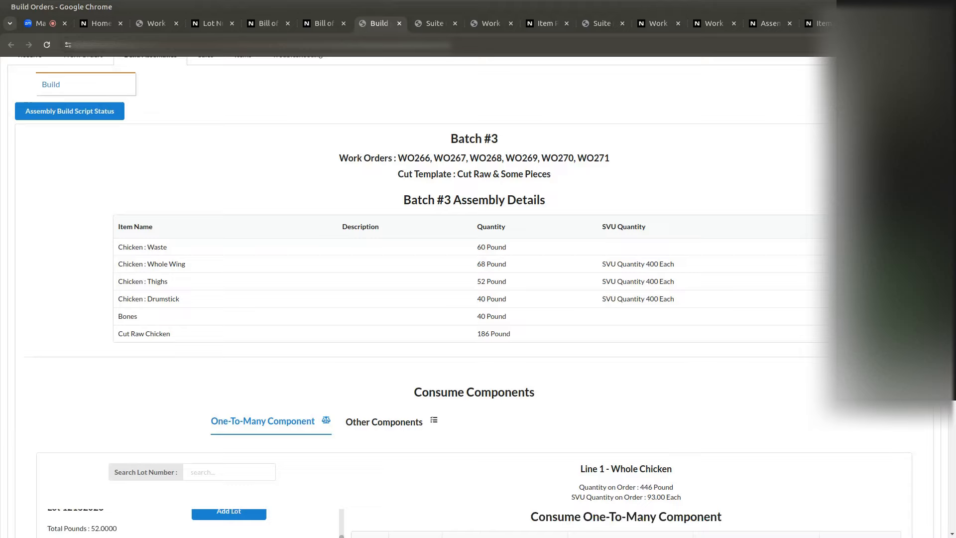
{"action": "scroll", "coordinate": [783, 275], "scroll_direction": "down", "scroll_amount": 6}
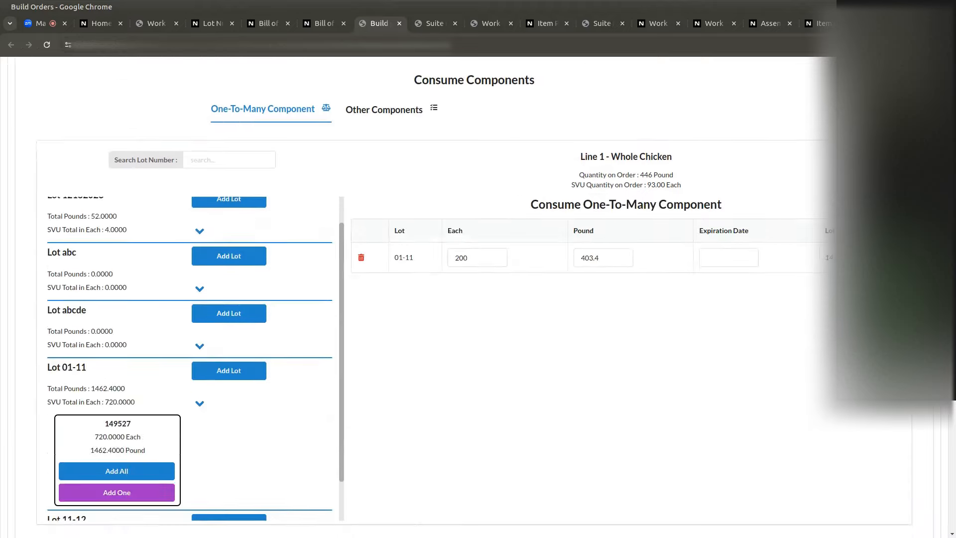
{"action": "left_click_drag", "start_coordinate": [541, 198], "coordinate": [709, 196]}
{"action": "left_click", "coordinate": [500, 127]}
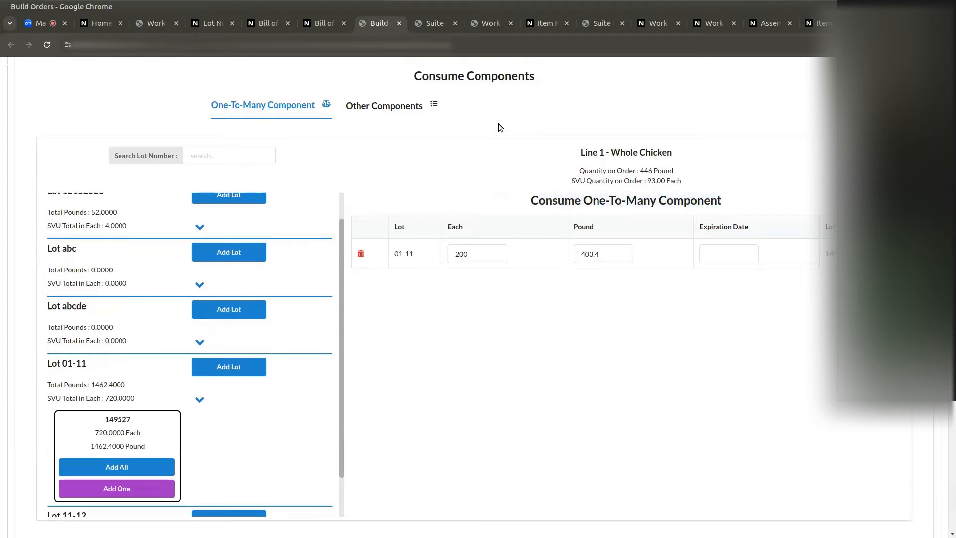
{"action": "left_click", "coordinate": [432, 24]}
{"action": "scroll", "coordinate": [498, 200], "scroll_direction": "up", "scroll_amount": 6}
{"action": "left_click_drag", "start_coordinate": [432, 192], "coordinate": [537, 201]}
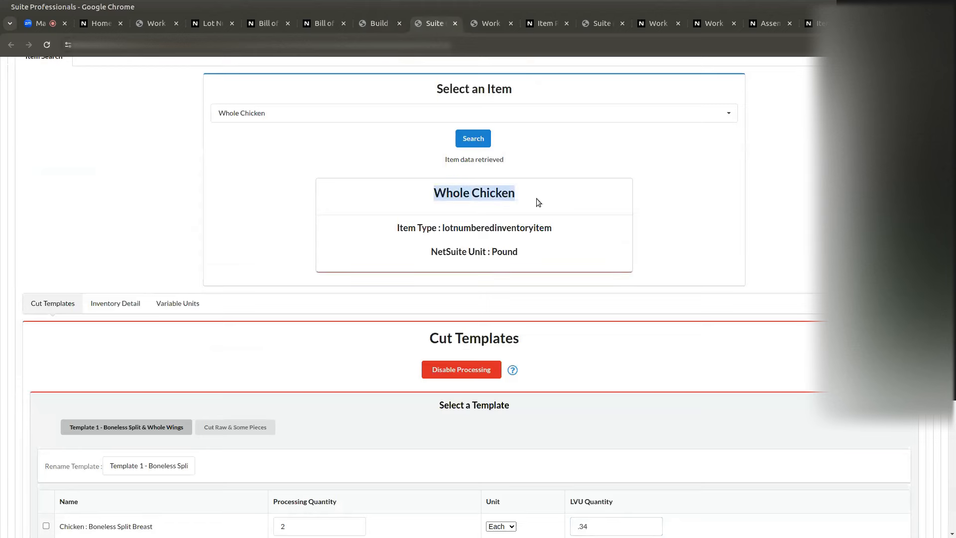
{"action": "scroll", "coordinate": [220, 375], "scroll_direction": "down", "scroll_amount": 5}
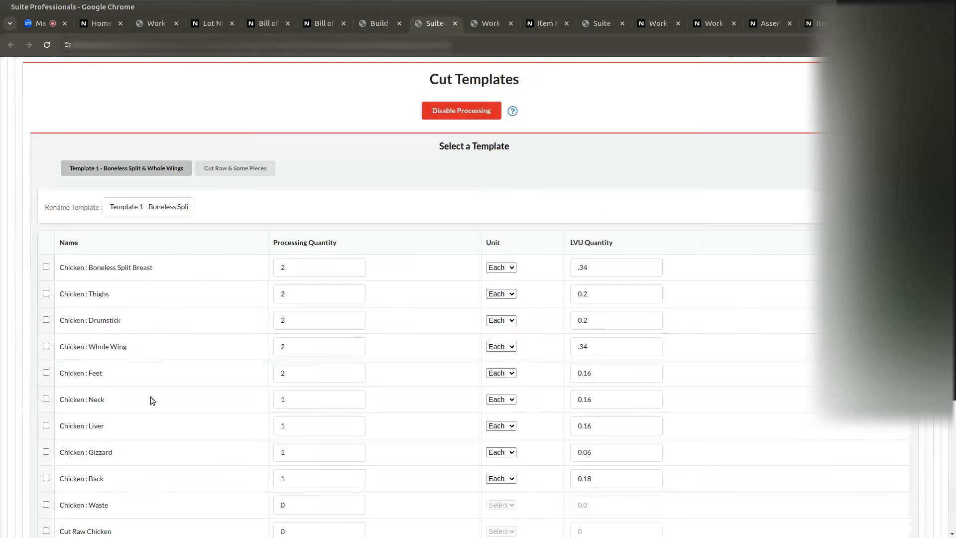
{"action": "left_click", "coordinate": [378, 28]}
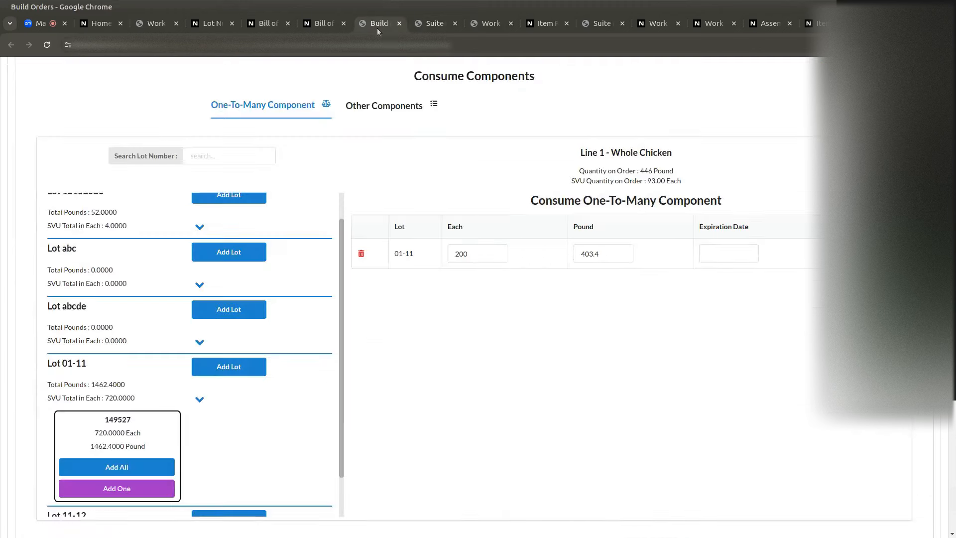
{"action": "left_click_drag", "start_coordinate": [531, 200], "coordinate": [722, 205]}
{"action": "left_click", "coordinate": [578, 156]}
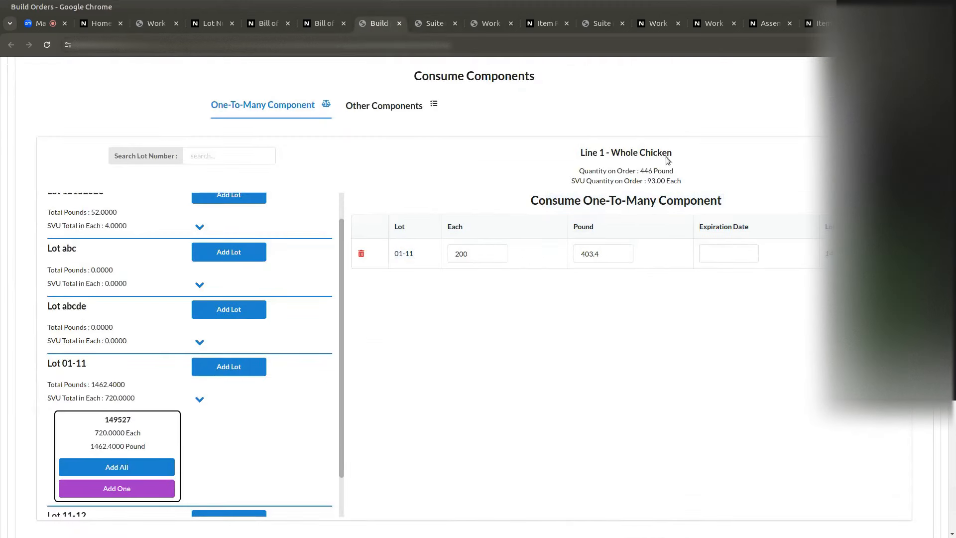
- Open Batch 3's other components, set the Labor quantity to 20 and check its custom cost settings
{"action": "left_click", "coordinate": [423, 110]}
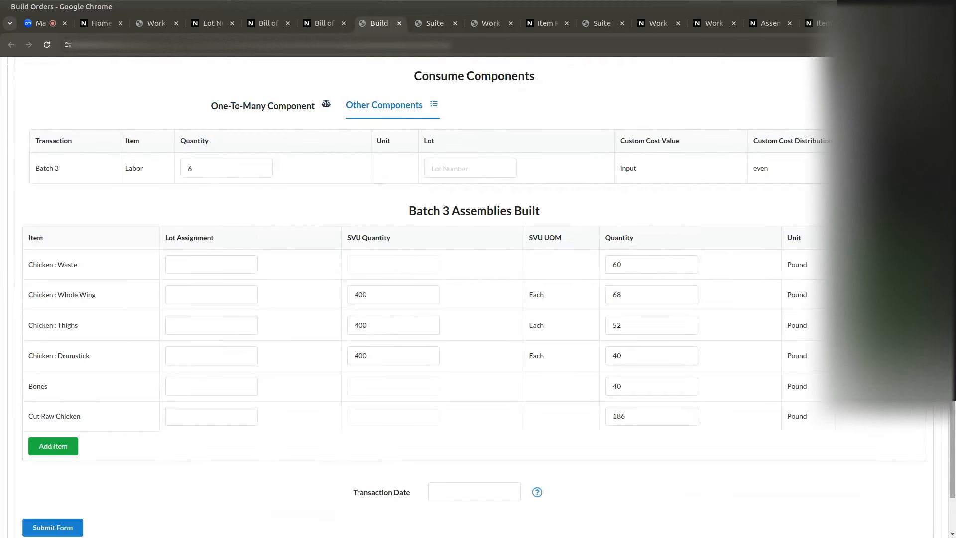
{"action": "scroll", "coordinate": [285, 261], "scroll_direction": "up", "scroll_amount": 2}
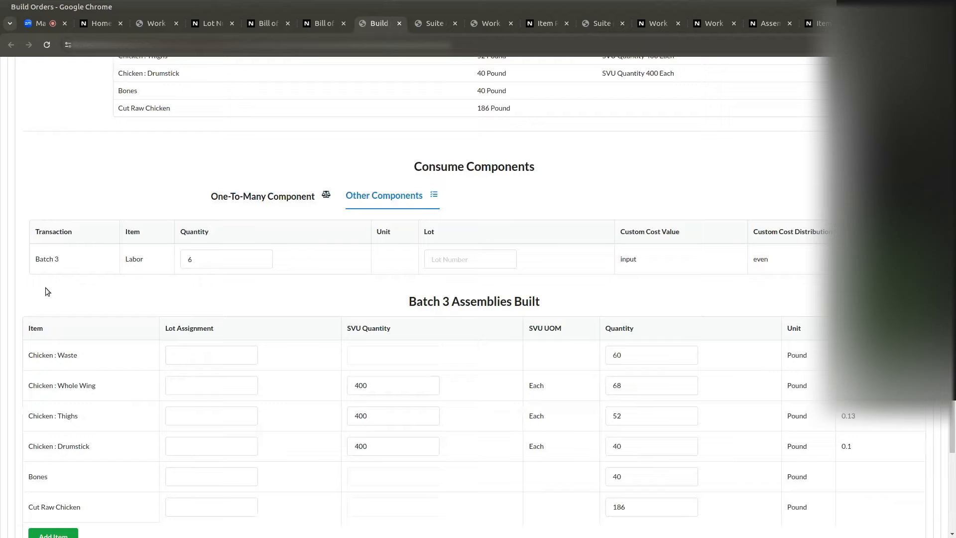
{"action": "left_click_drag", "start_coordinate": [36, 353], "coordinate": [110, 351]}
{"action": "left_click", "coordinate": [112, 280]}
{"action": "left_click_drag", "start_coordinate": [30, 260], "coordinate": [85, 261]}
{"action": "left_click", "coordinate": [75, 258]}
{"action": "left_click_drag", "start_coordinate": [35, 259], "coordinate": [82, 260]}
{"action": "double_click", "coordinate": [212, 258]}
{"action": "type", "text": "20"}
{"action": "left_click", "coordinate": [345, 289]}
{"action": "scroll", "coordinate": [498, 249], "scroll_direction": "down", "scroll_amount": 3}
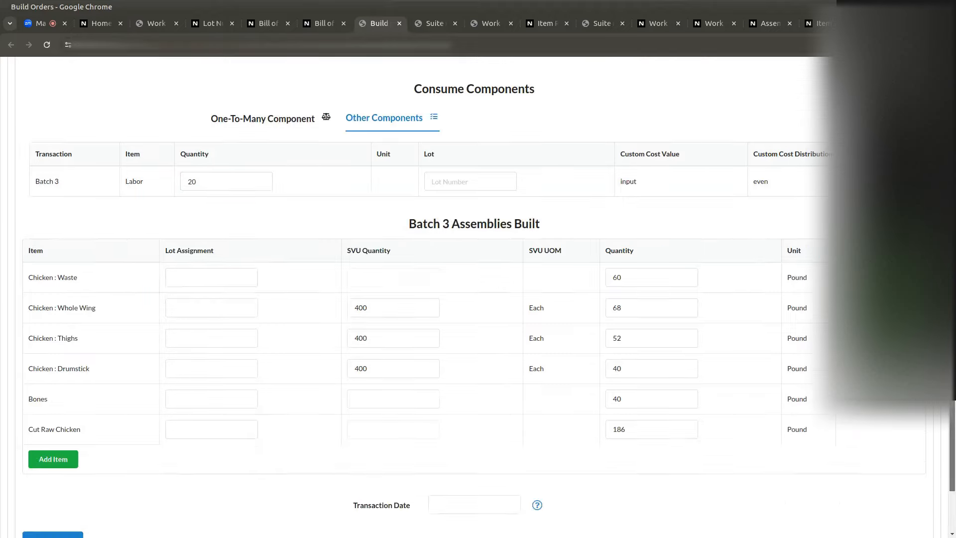
{"action": "left_click_drag", "start_coordinate": [622, 182], "coordinate": [637, 181]}
{"action": "left_click_drag", "start_coordinate": [757, 181], "coordinate": [769, 181]}
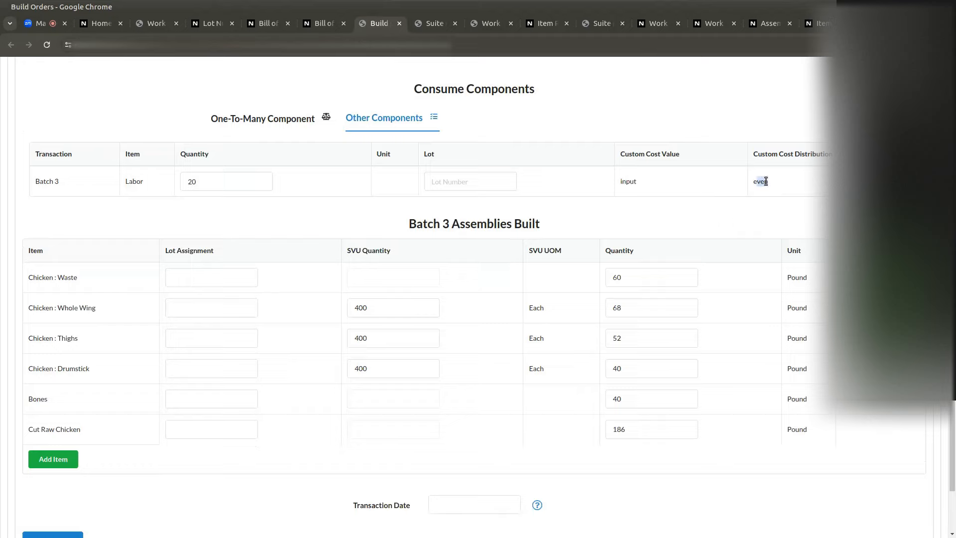
- Assign lot 11-01 to all six assemblies built in Batch 3, from Chicken : Waste through Cut Raw Chicken
{"action": "left_click", "coordinate": [219, 278]}
{"action": "type", "text": "11-01"}
{"action": "key", "text": "ctrl+a"}
{"action": "key", "text": "ctrl+c"}
{"action": "left_click", "coordinate": [198, 308]}
{"action": "key", "text": "ctrl+v"}
{"action": "left_click", "coordinate": [189, 338]}
{"action": "key", "text": "ctrl+v"}
{"action": "left_click", "coordinate": [190, 369]}
{"action": "key", "text": "ctrl+v"}
{"action": "left_click", "coordinate": [192, 397]}
{"action": "key", "text": "ctrl+v"}
{"action": "left_click", "coordinate": [188, 428]}
{"action": "key", "text": "ctrl+v"}
{"action": "left_click", "coordinate": [782, 215]}
- Set the Batch 3 built quantities to 190.4 pounds for Cut Raw Chicken, 37 for Bones and 41.5 for Chicken : Drumstick
{"action": "scroll", "coordinate": [478, 299], "scroll_direction": "up", "scroll_amount": 5}
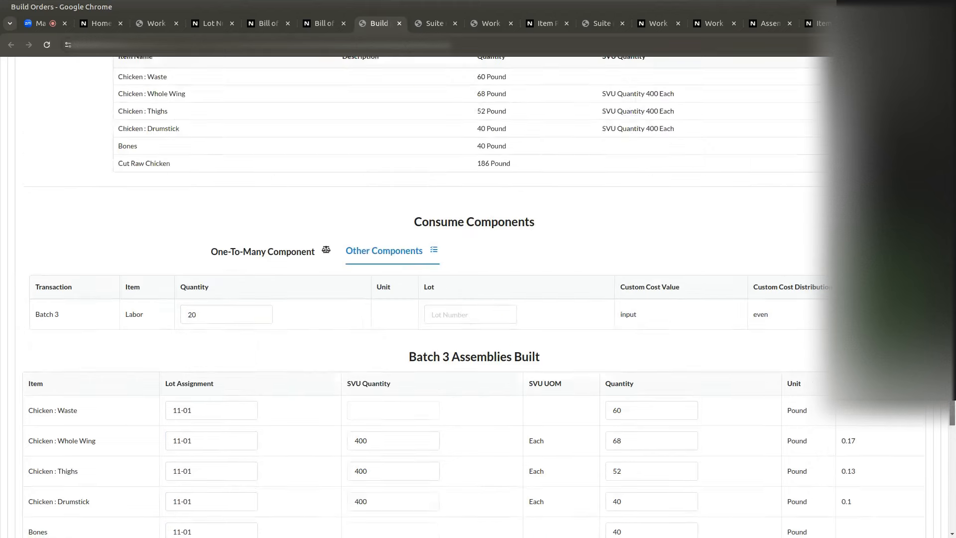
{"action": "scroll", "coordinate": [478, 298], "scroll_direction": "down", "scroll_amount": 1}
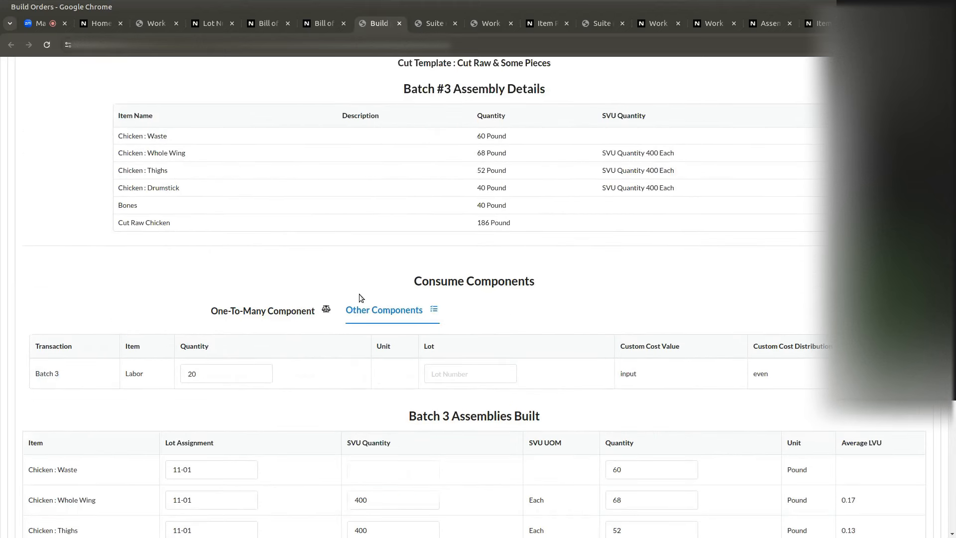
{"action": "left_click", "coordinate": [263, 310]}
{"action": "scroll", "coordinate": [262, 311], "scroll_direction": "down", "scroll_amount": 2}
{"action": "scroll", "coordinate": [673, 436], "scroll_direction": "down", "scroll_amount": 8}
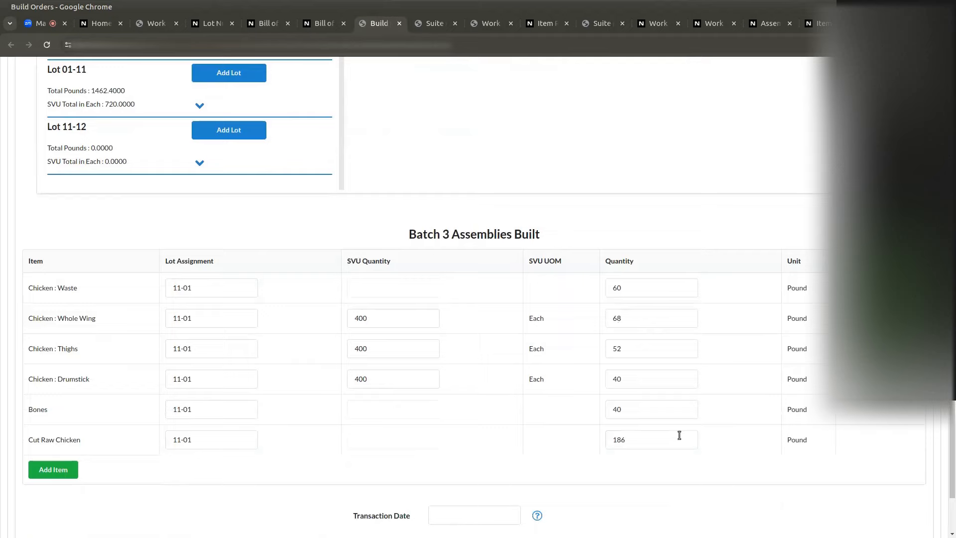
{"action": "double_click", "coordinate": [644, 439]}
{"action": "type", "text": "190.4"}
{"action": "double_click", "coordinate": [655, 412]}
{"action": "type", "text": "37"}
{"action": "double_click", "coordinate": [635, 377]}
{"action": "type", "text": "41.5"}
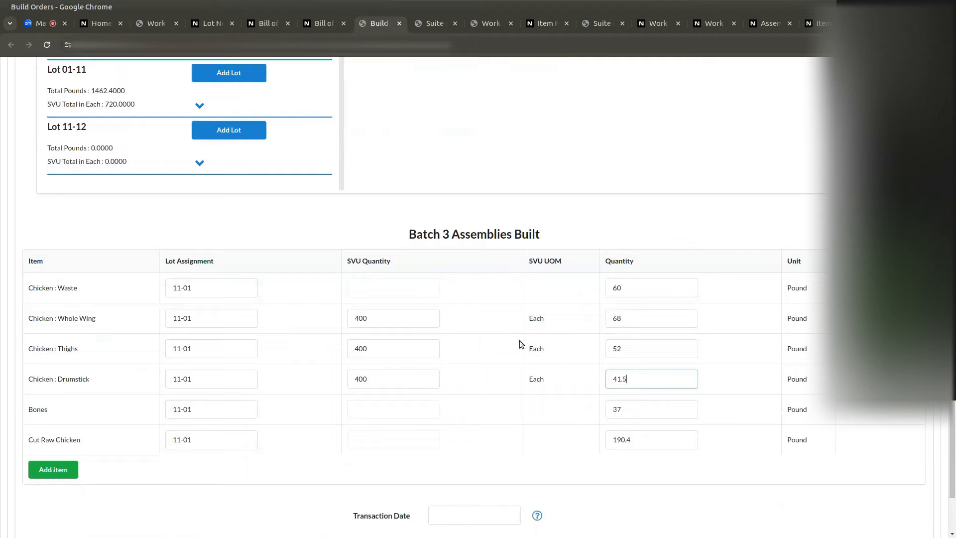
- Set Chicken : Whole Wing to 396 each and 65.2 pounds, and Chicken : Waste to 62.3 pounds
{"action": "double_click", "coordinate": [419, 314]}
{"action": "type", "text": "396"}
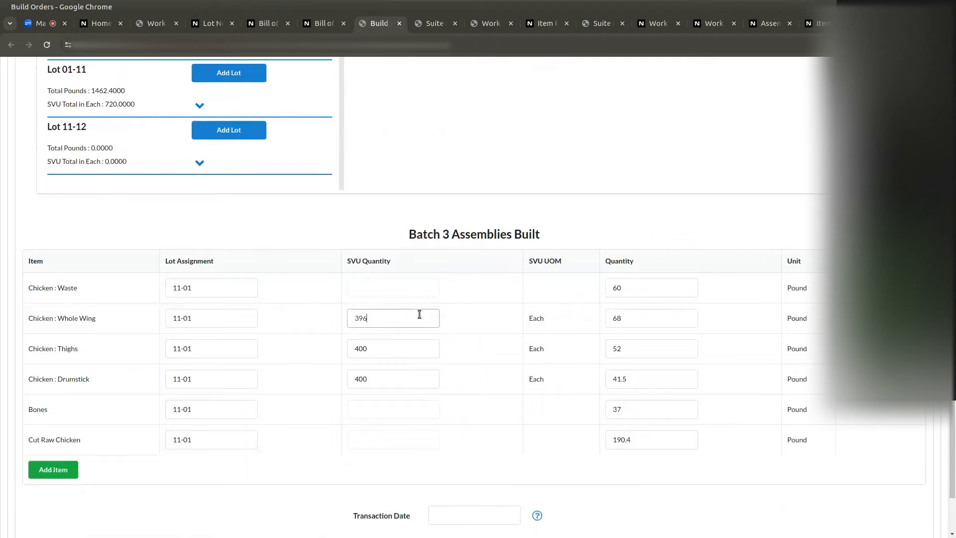
{"action": "type", "text": "65.2"}
{"action": "double_click", "coordinate": [640, 293]}
{"action": "type", "text": "62.3"}
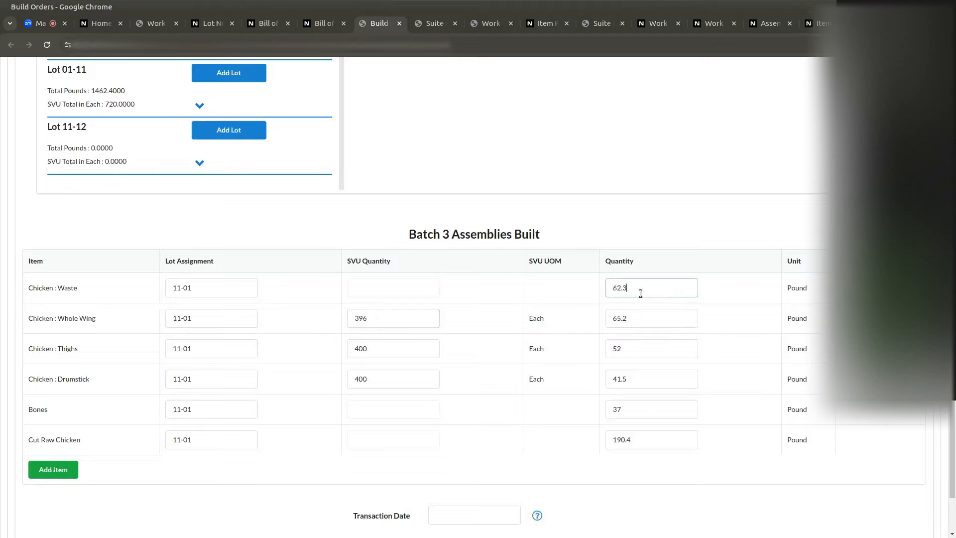
{"action": "left_click", "coordinate": [704, 247]}
{"action": "left_click", "coordinate": [390, 321]}
{"action": "left_click_drag", "start_coordinate": [530, 317], "coordinate": [561, 324]}
{"action": "left_click_drag", "start_coordinate": [629, 318], "coordinate": [572, 311]}
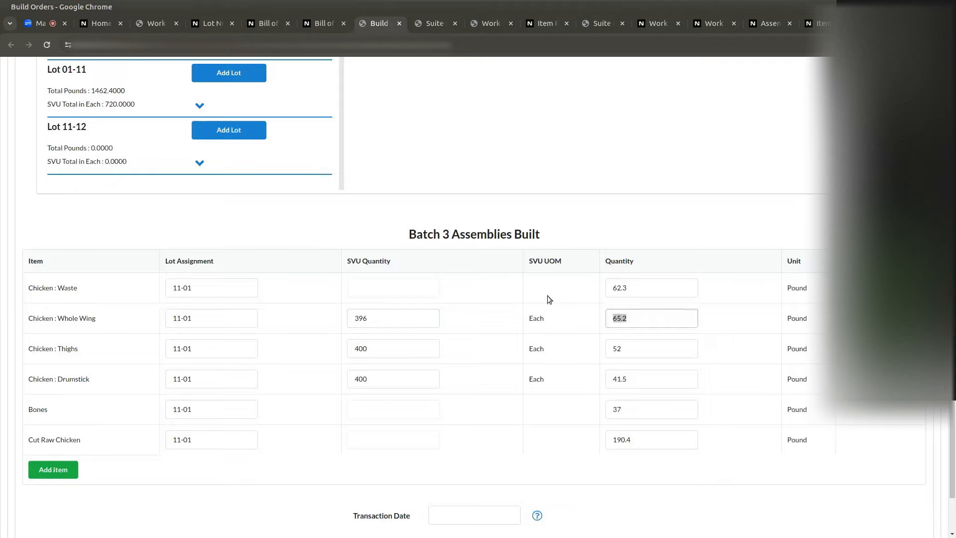
{"action": "left_click_drag", "start_coordinate": [33, 439], "coordinate": [77, 440]}
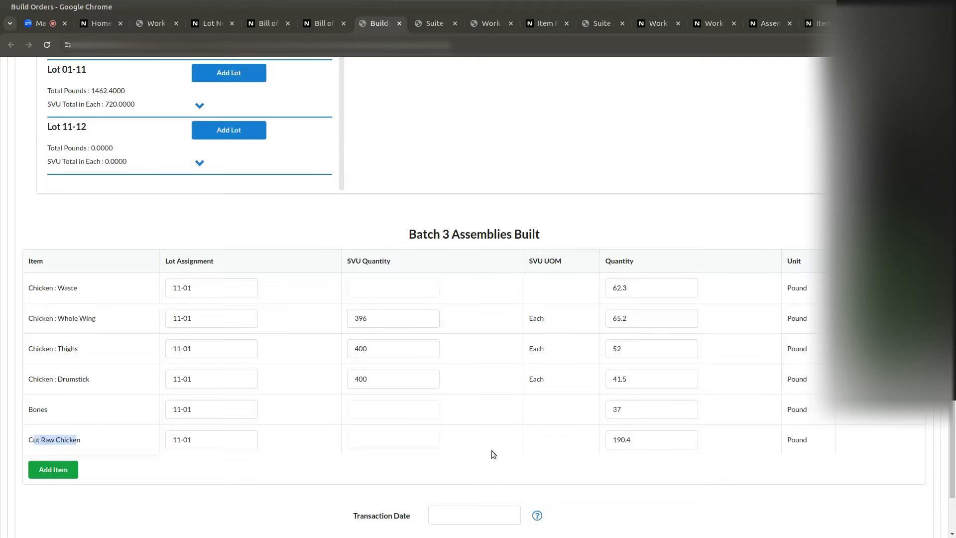
- Submit the Batch 3 build form with the entered lots and quantities to create its assembly builds
{"action": "left_click_drag", "start_coordinate": [670, 444], "coordinate": [503, 422]}
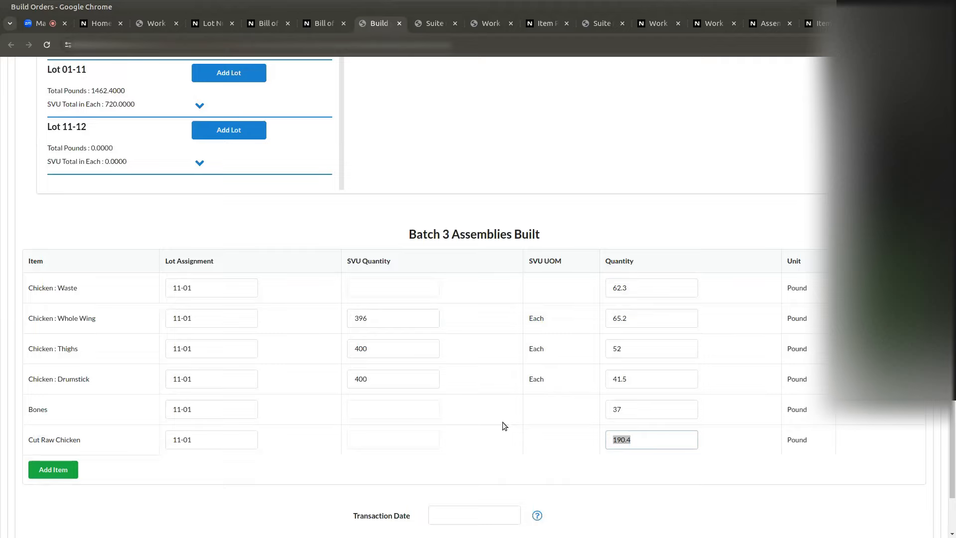
{"action": "left_click", "coordinate": [503, 422]}
{"action": "scroll", "coordinate": [954, 421], "scroll_direction": "down", "scroll_amount": 2}
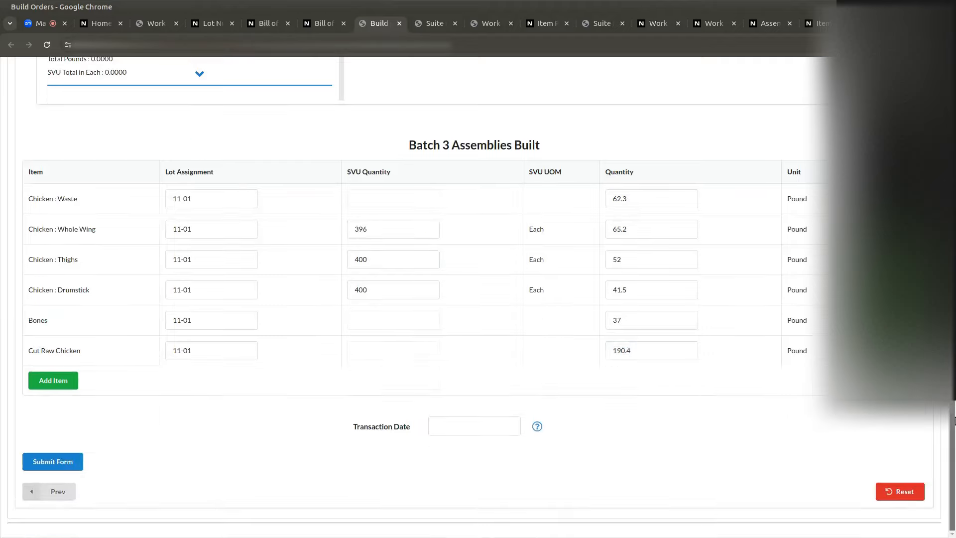
{"action": "left_click", "coordinate": [48, 463]}
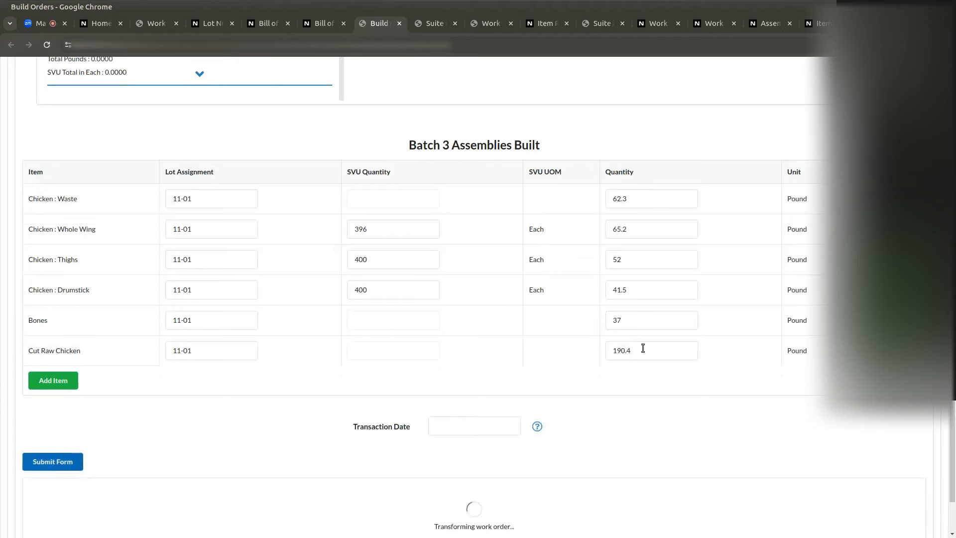
{"action": "scroll", "coordinate": [643, 348], "scroll_direction": "down", "scroll_amount": 3}
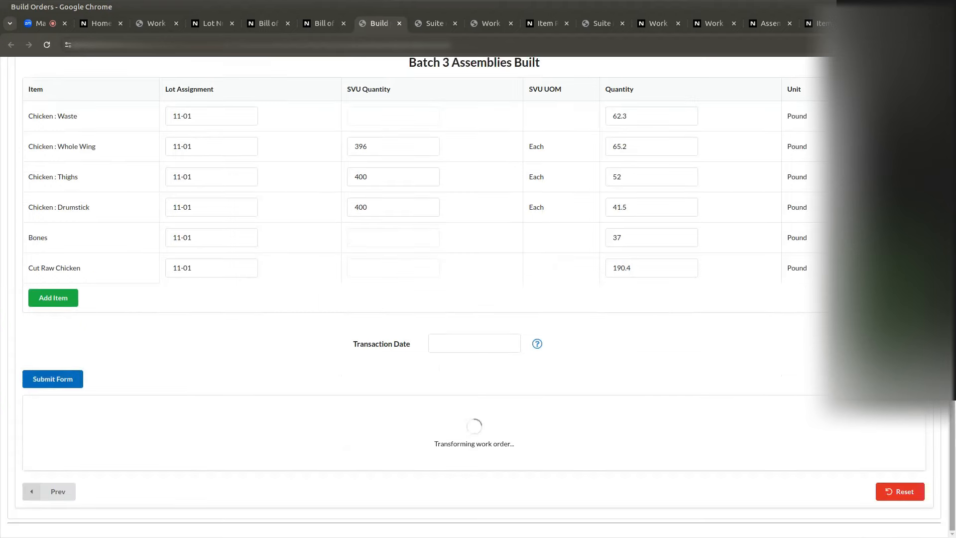
- Open the released Chicken : Thighs work order from the work order list and review its quantities and ingredients
{"action": "left_click", "coordinate": [652, 24]}
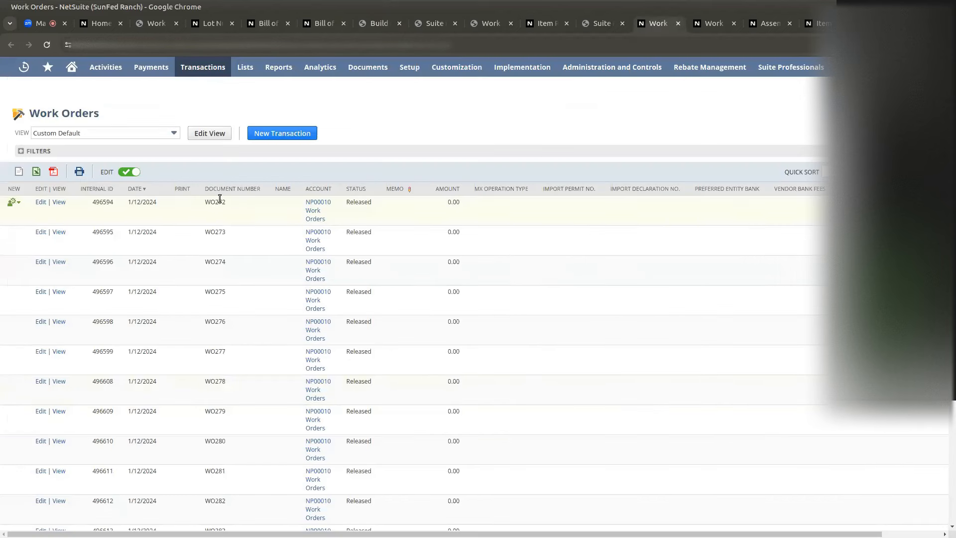
{"action": "right_click", "coordinate": [63, 264]}
{"action": "left_click", "coordinate": [90, 272]}
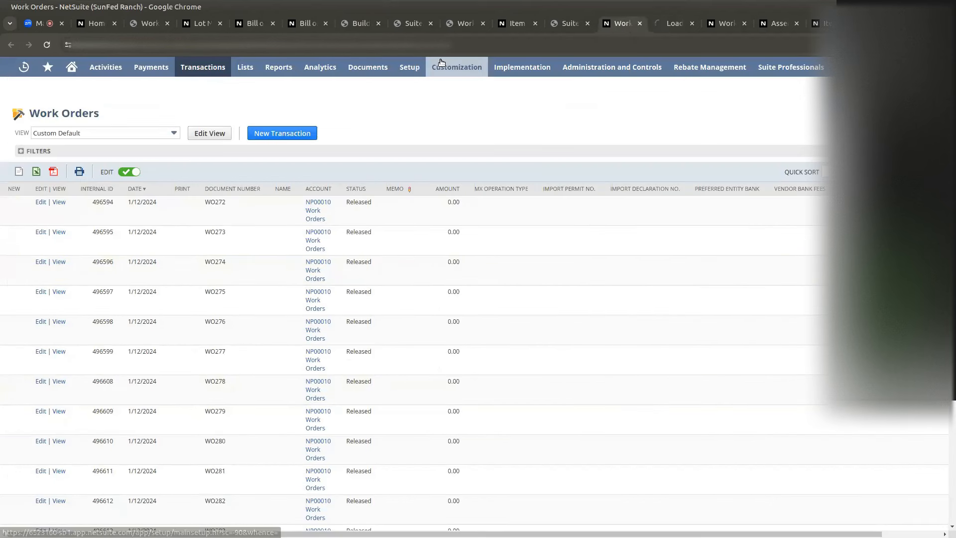
{"action": "left_click", "coordinate": [661, 22]}
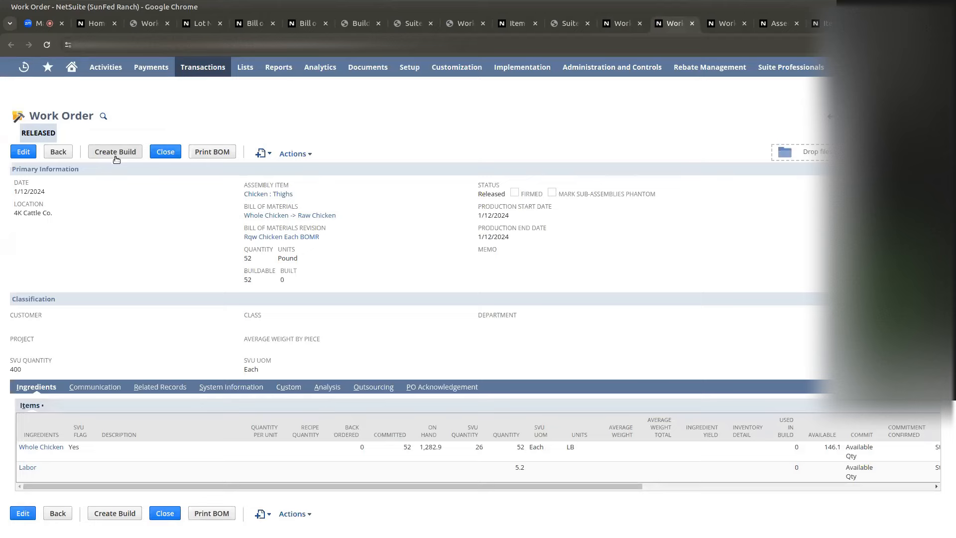
- Return to the Batch 3 build and check the Labor quantity, custom cost value and custom cost distribution in its other components
{"action": "left_click", "coordinate": [134, 26]}
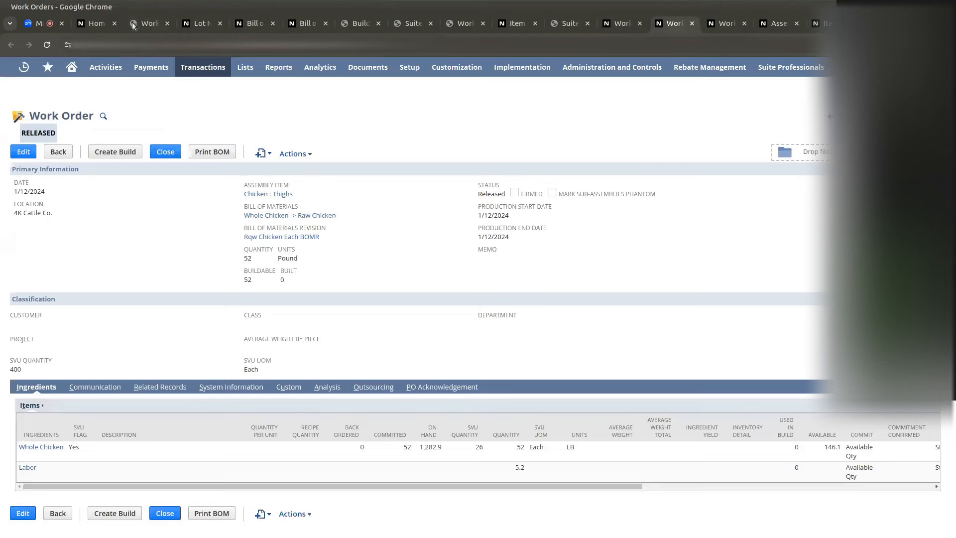
{"action": "left_click", "coordinate": [357, 25]}
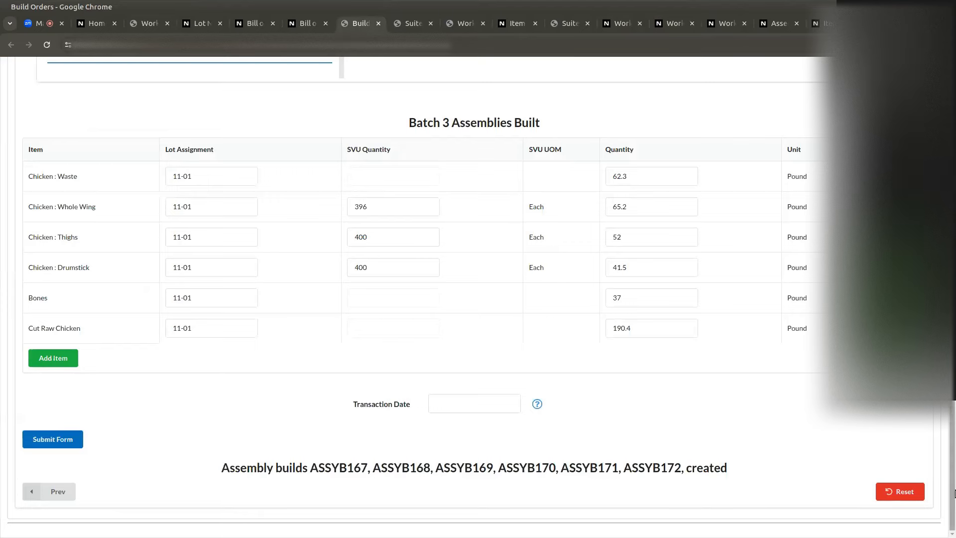
{"action": "scroll", "coordinate": [473, 299], "scroll_direction": "up", "scroll_amount": 10}
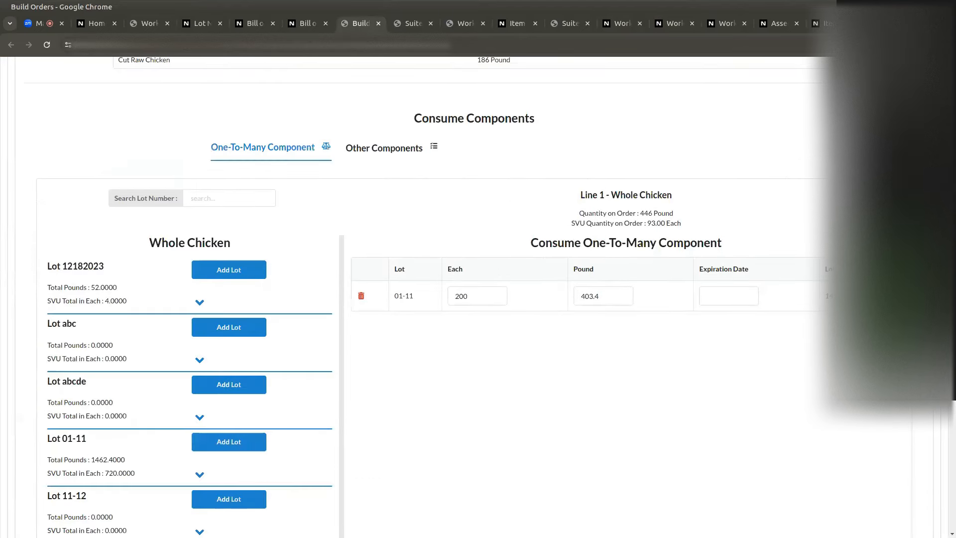
{"action": "left_click", "coordinate": [383, 148]}
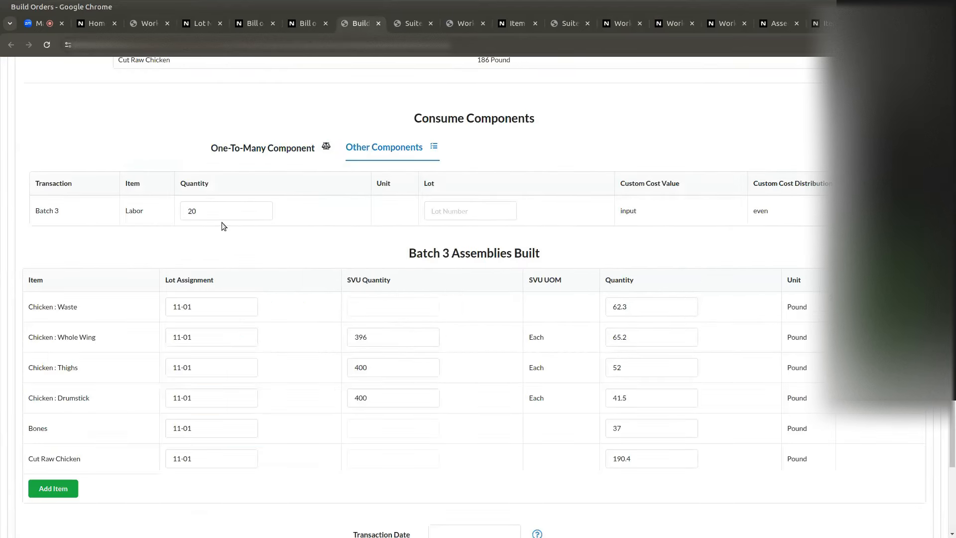
{"action": "left_click_drag", "start_coordinate": [619, 211], "coordinate": [777, 212]}
- Open the new Chicken : Thighs and Chicken : Whole Wing assembly builds from the Assembly Builds list and view the Thighs build
{"action": "left_click", "coordinate": [780, 24]}
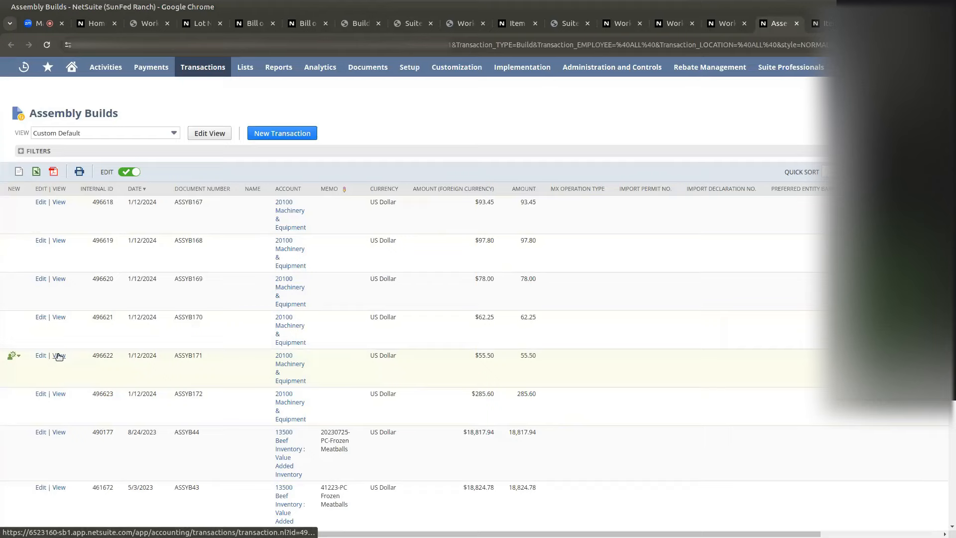
{"action": "right_click", "coordinate": [58, 280]}
{"action": "left_click", "coordinate": [78, 298]}
{"action": "middle_click", "coordinate": [58, 243]}
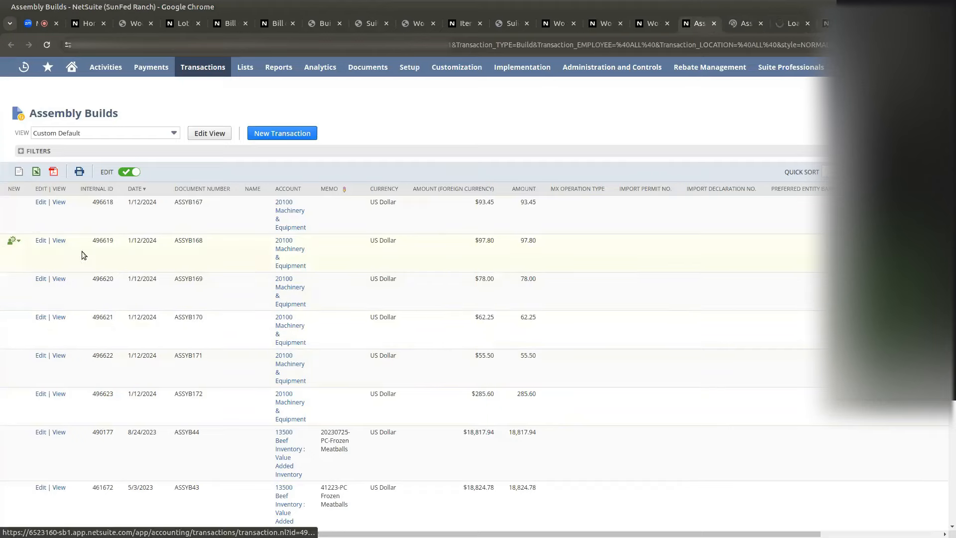
{"action": "left_click", "coordinate": [746, 22]}
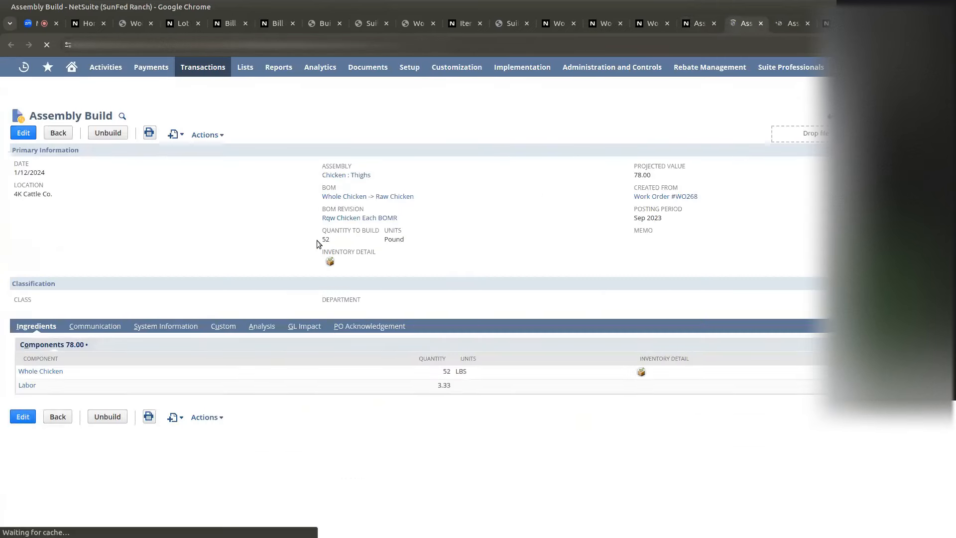
- Check the SVU quantity, SVU UOM and cut template fields on the Chicken : Thighs build, then return to its ingredients
{"action": "left_click", "coordinate": [218, 330]}
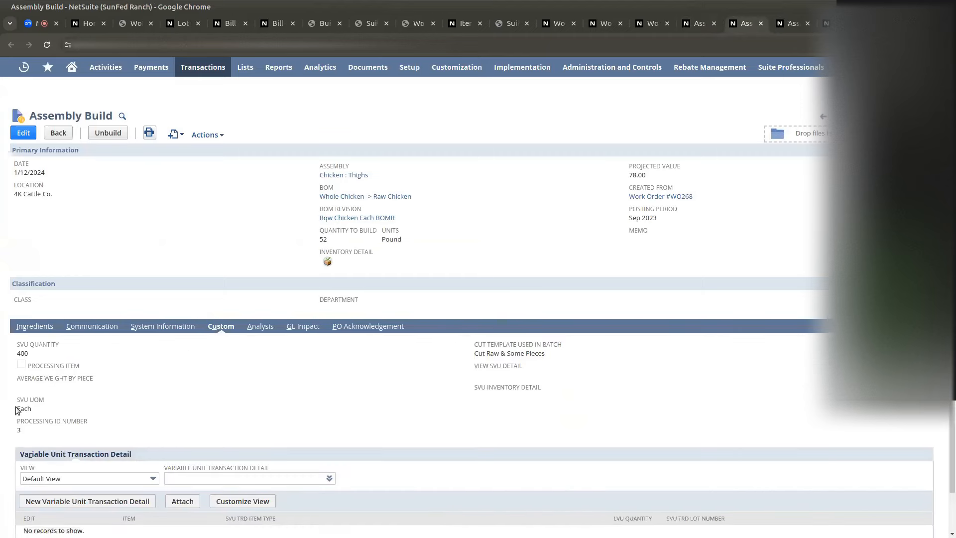
{"action": "left_click_drag", "start_coordinate": [19, 409], "coordinate": [50, 411]}
{"action": "left_click", "coordinate": [46, 326]}
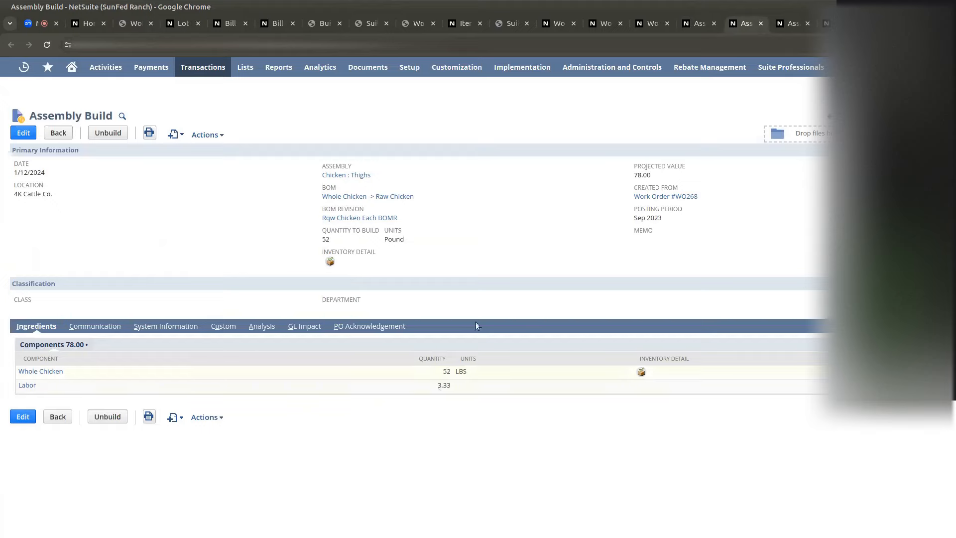
- Examine the Labor quantity consumed by the Chicken : Whole Wing assembly build
{"action": "left_click", "coordinate": [780, 25]}
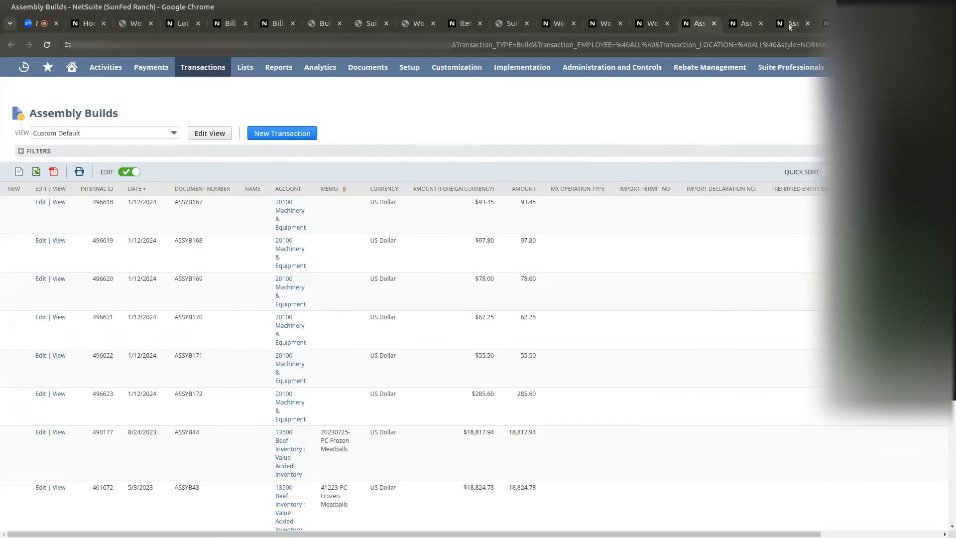
{"action": "left_click", "coordinate": [780, 25]}
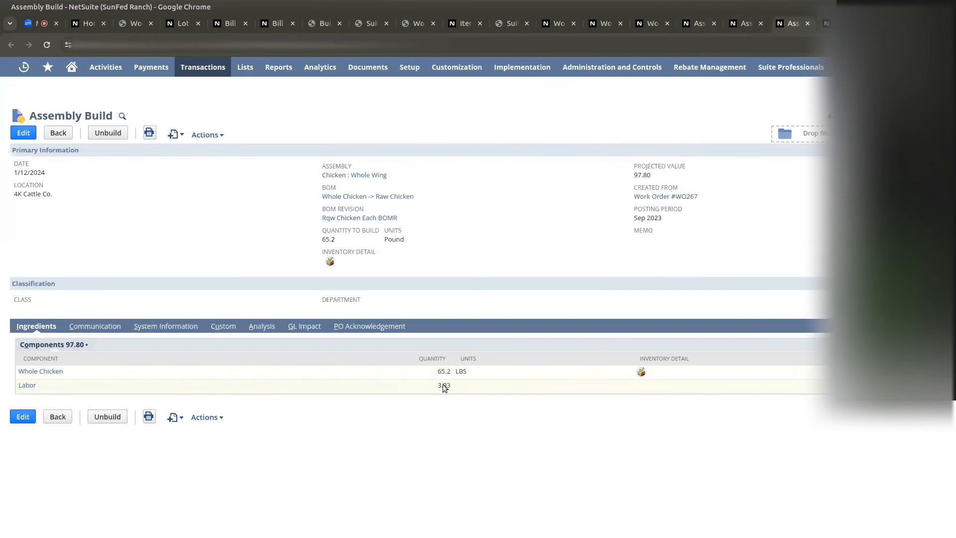
{"action": "left_click_drag", "start_coordinate": [438, 388], "coordinate": [488, 399]}
{"action": "left_click", "coordinate": [483, 433]}
- Compare the total Labor entered for Batch 3 with the Labor on the Chicken : Thighs and Chicken : Whole Wing builds
{"action": "left_click", "coordinate": [318, 23]}
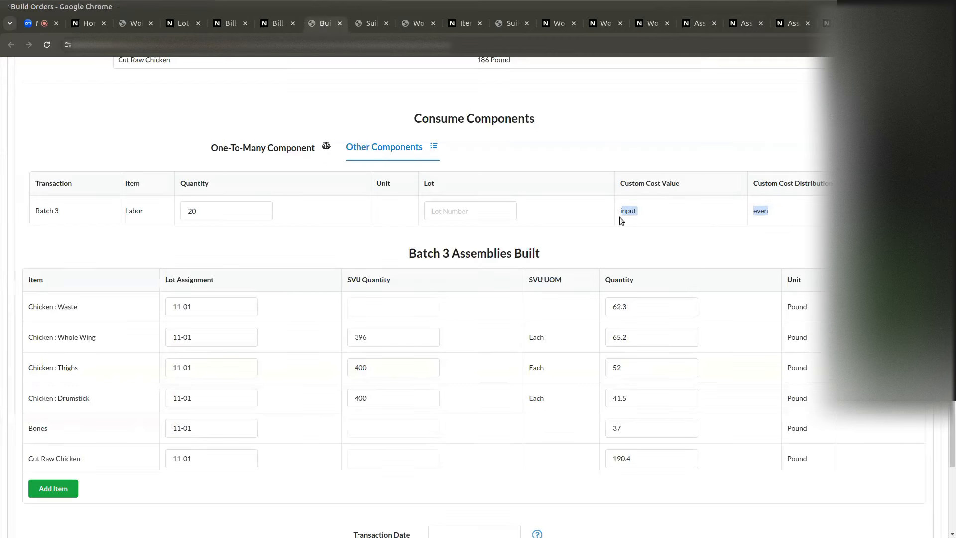
{"action": "double_click", "coordinate": [213, 210]}
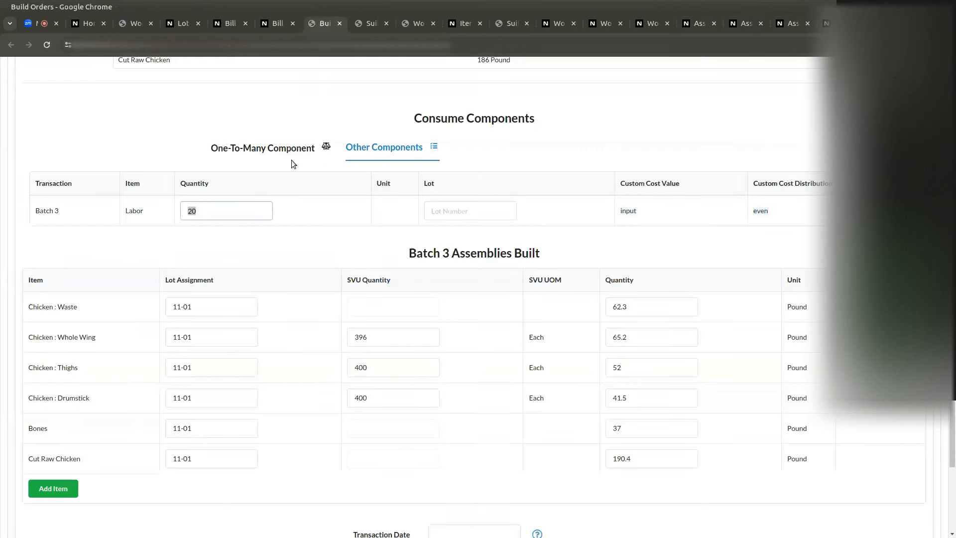
{"action": "left_click", "coordinate": [643, 24]}
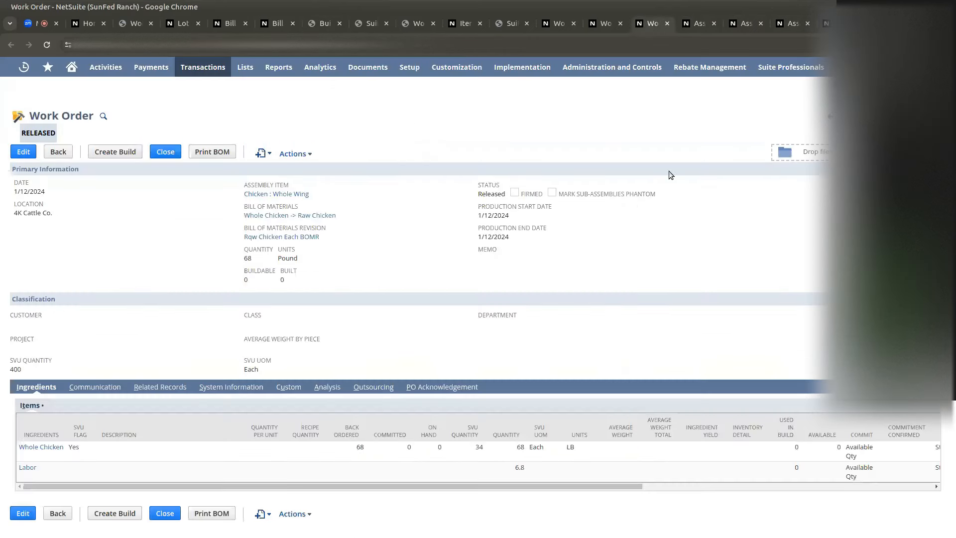
{"action": "left_click", "coordinate": [746, 28]}
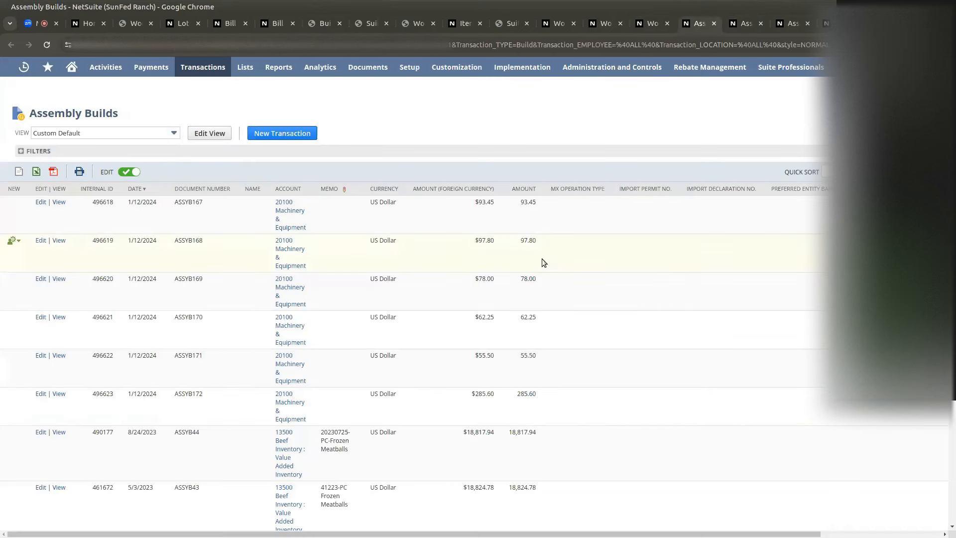
{"action": "left_click", "coordinate": [736, 25]}
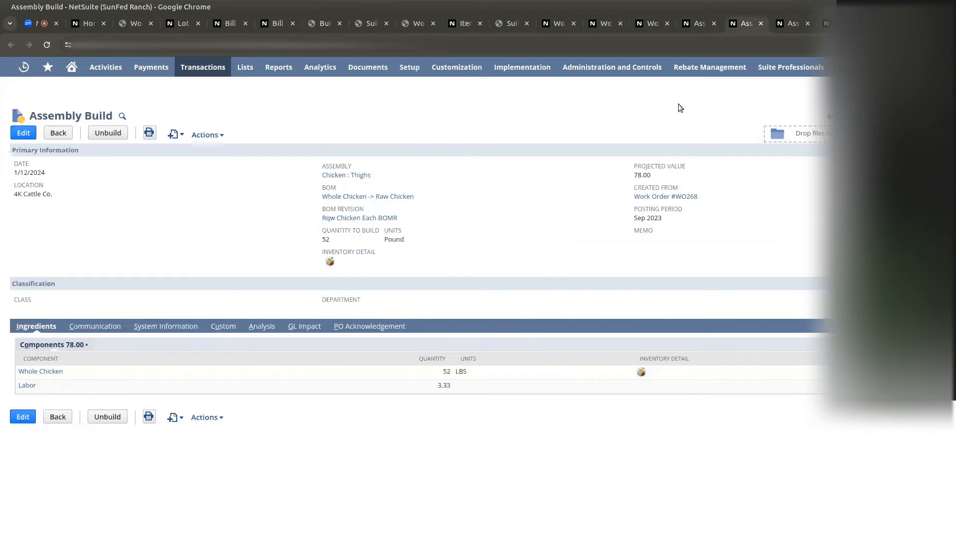
{"action": "left_click", "coordinate": [801, 23]}
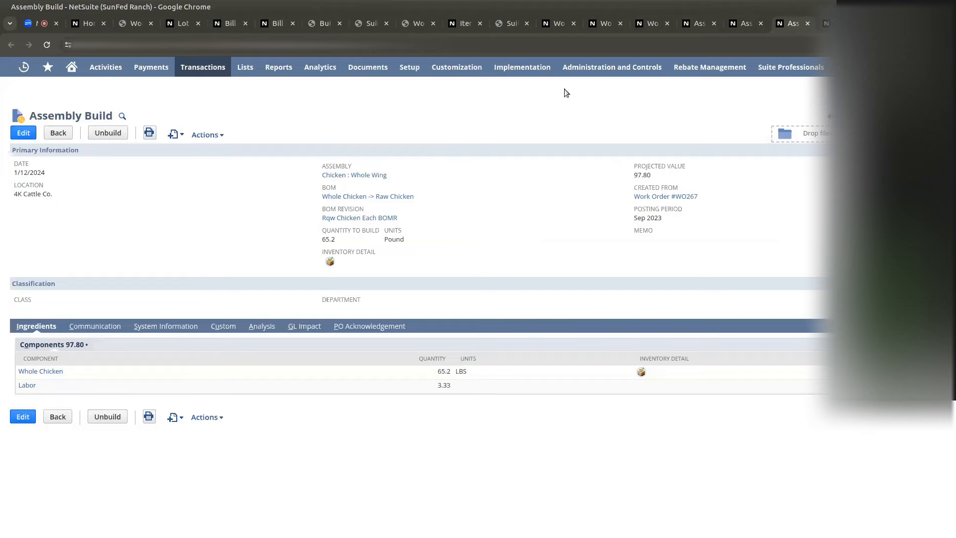
{"action": "left_click", "coordinate": [750, 23]}
{"action": "left_click", "coordinate": [791, 24]}
- Check Labor's charge distribution in the Rqw Chicken Each BOMR revision against the Labor quantity on the Chicken : Thighs build
{"action": "left_click", "coordinate": [249, 94]}
{"action": "left_click", "coordinate": [226, 26]}
{"action": "left_click", "coordinate": [268, 25]}
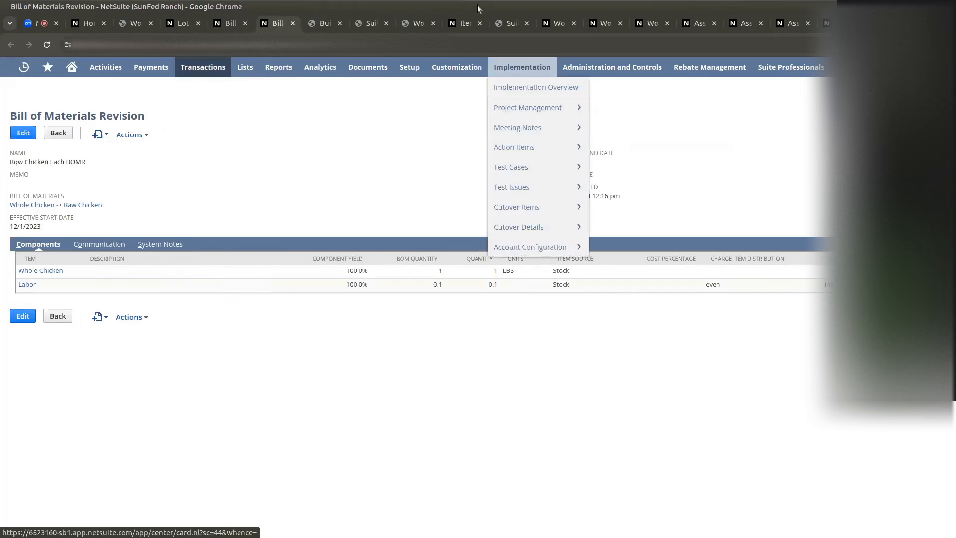
{"action": "left_click", "coordinate": [700, 24]}
{"action": "left_click", "coordinate": [746, 23]}
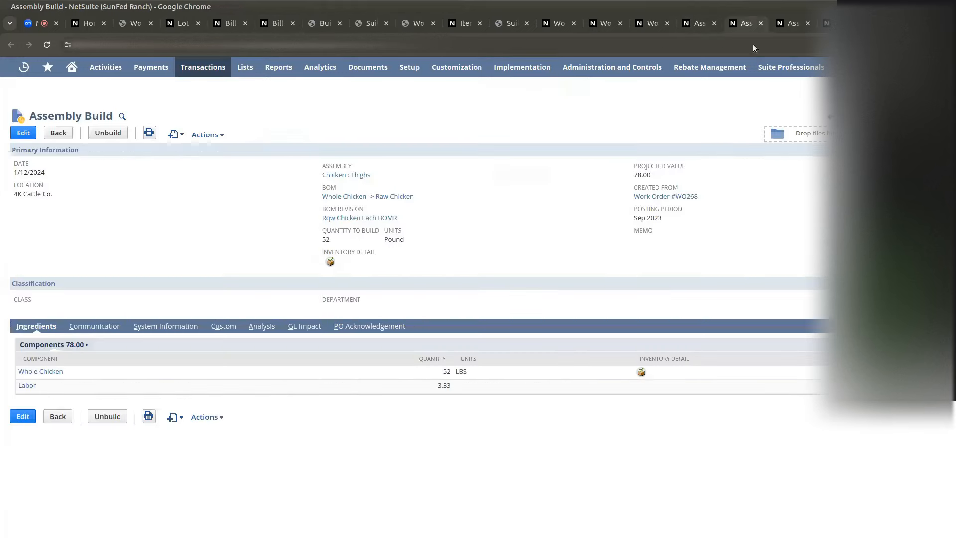
{"action": "left_click_drag", "start_coordinate": [438, 386], "coordinate": [486, 387]}
{"action": "left_click", "coordinate": [486, 230]}
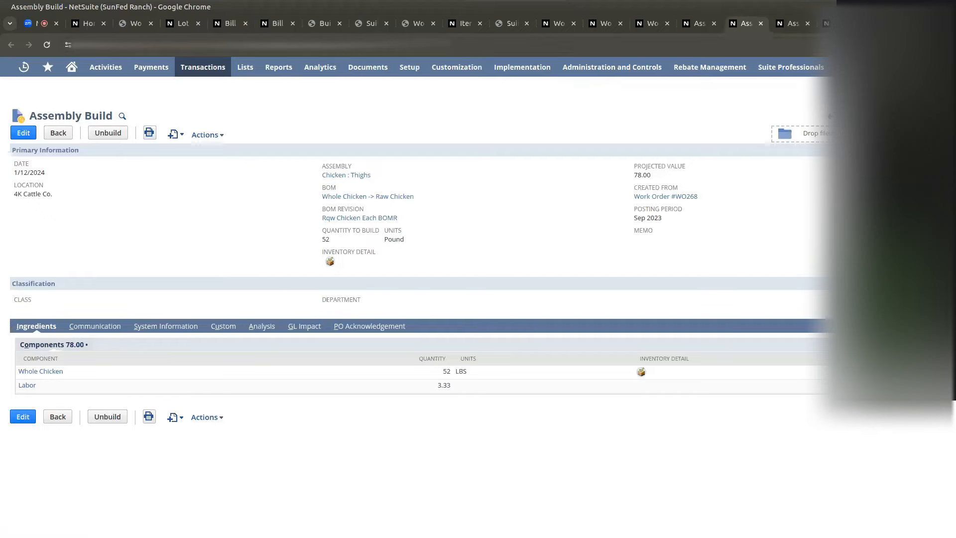
- Review the items and quantities in the Template 1 - Boneless Split & Whole Wings cut template, then return to the Chicken : Thighs build
{"action": "left_click", "coordinate": [363, 25]}
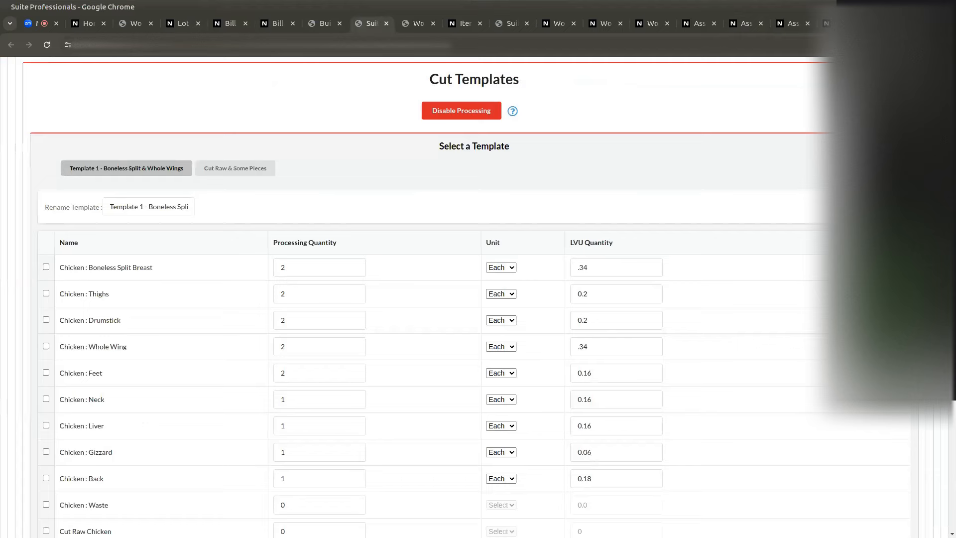
{"action": "scroll", "coordinate": [473, 299], "scroll_direction": "down", "scroll_amount": 2}
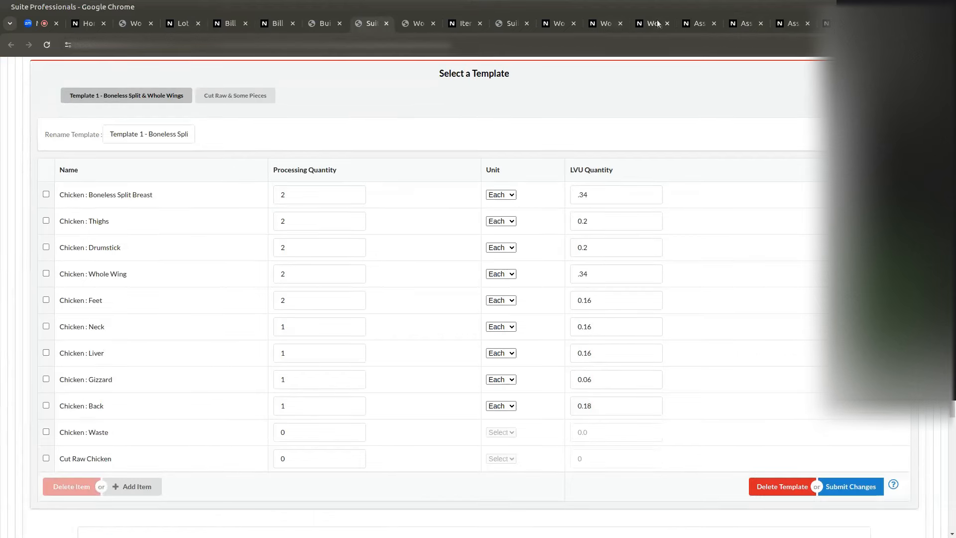
{"action": "left_click", "coordinate": [691, 28]}
{"action": "left_click", "coordinate": [739, 28]}
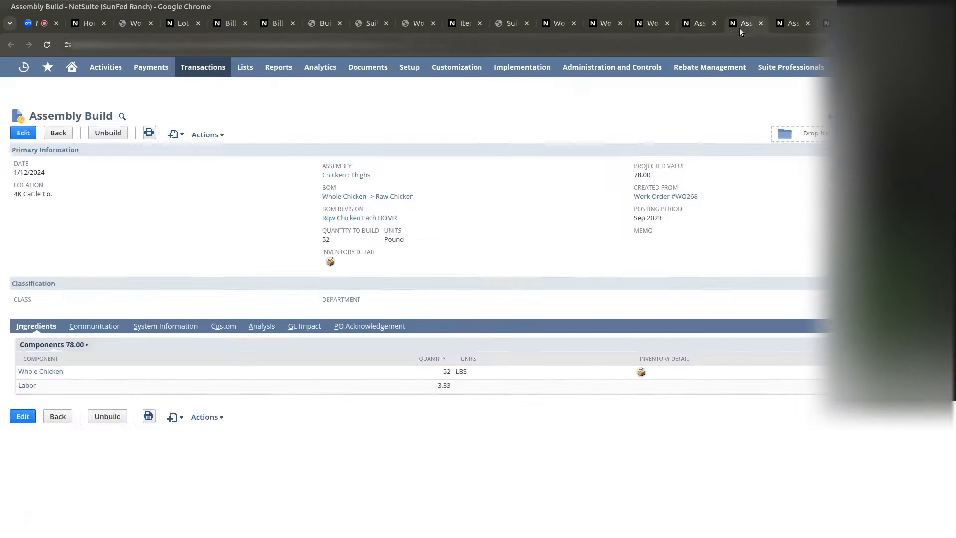
- Review the Batch 3 assemblies built, pointing out Cut Raw Chicken and Bones in the item list
{"action": "left_click", "coordinate": [326, 26]}
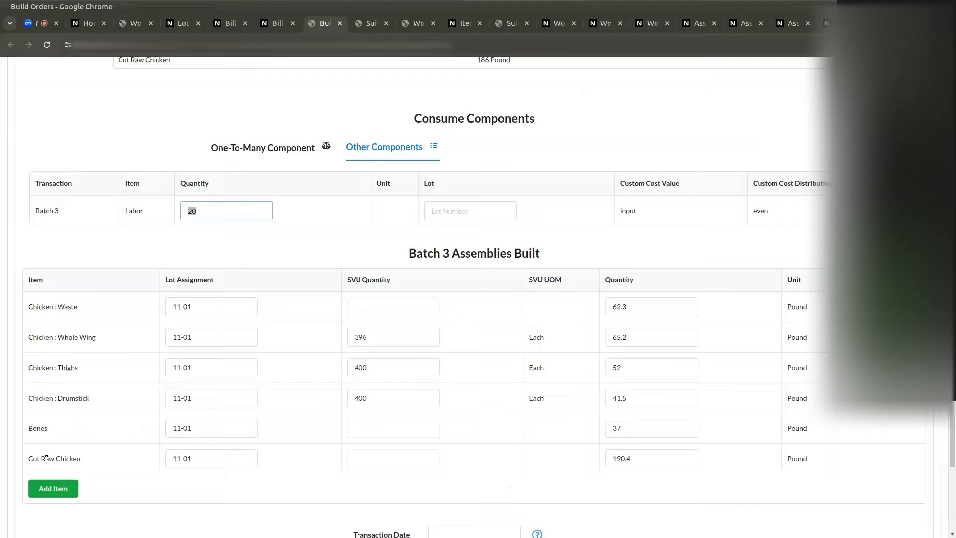
{"action": "left_click_drag", "start_coordinate": [34, 459], "coordinate": [90, 457]}
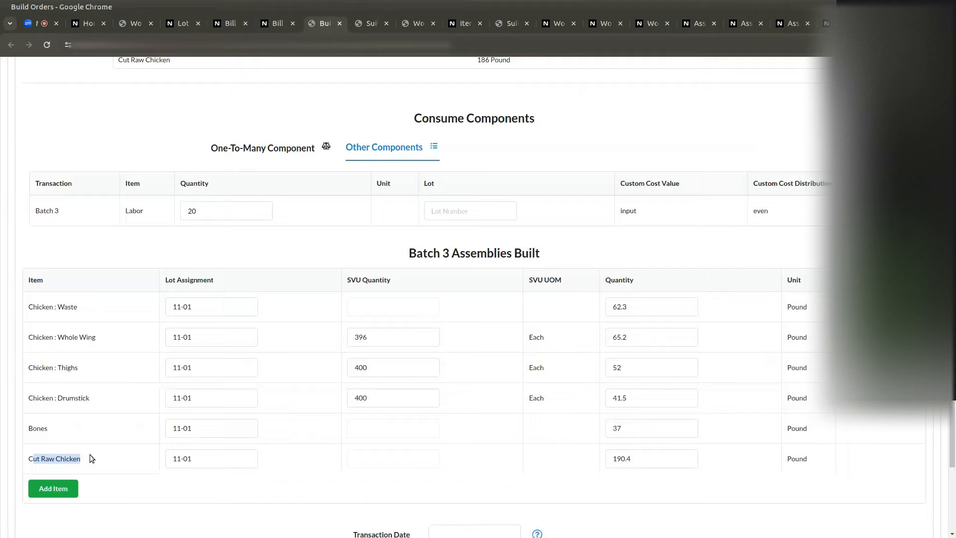
{"action": "left_click", "coordinate": [75, 391]}
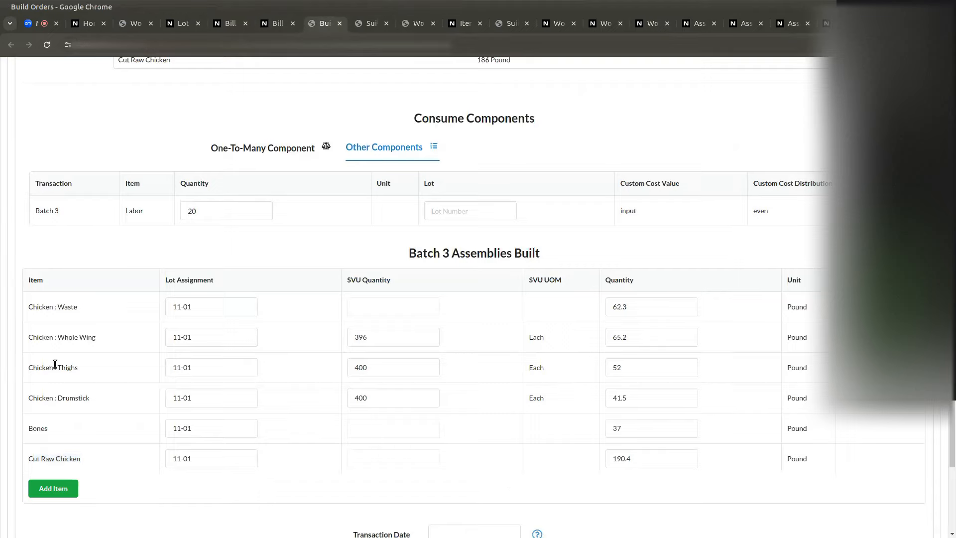
{"action": "left_click", "coordinate": [97, 341]}
{"action": "left_click_drag", "start_coordinate": [28, 428], "coordinate": [78, 429]}
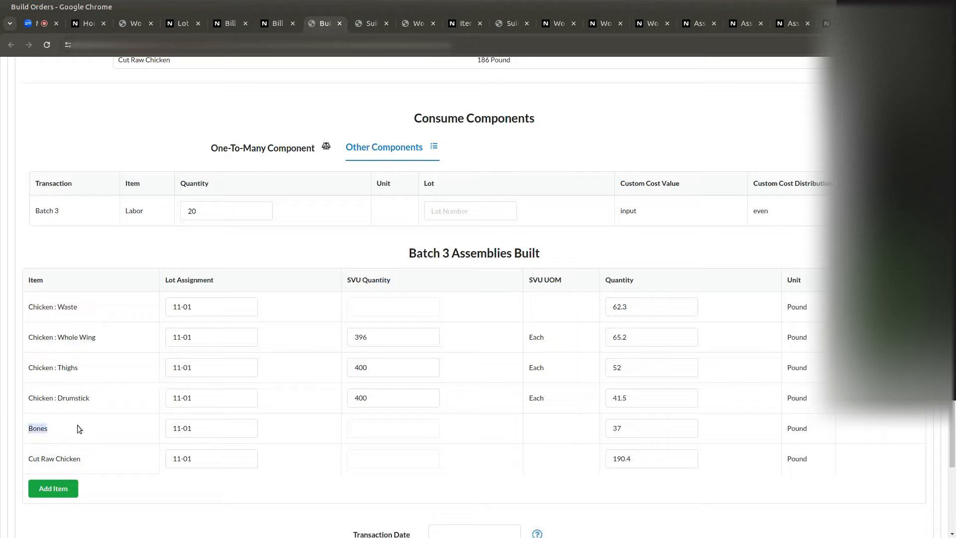